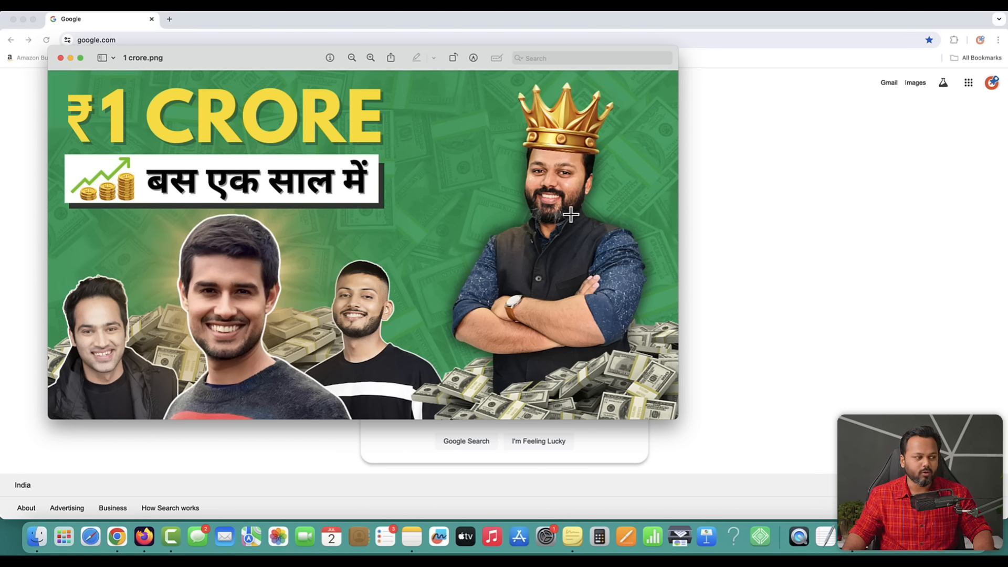
- Search Google Images for the first creator and save the Deccan Herald portrait into a new folder 123
key(super+w)
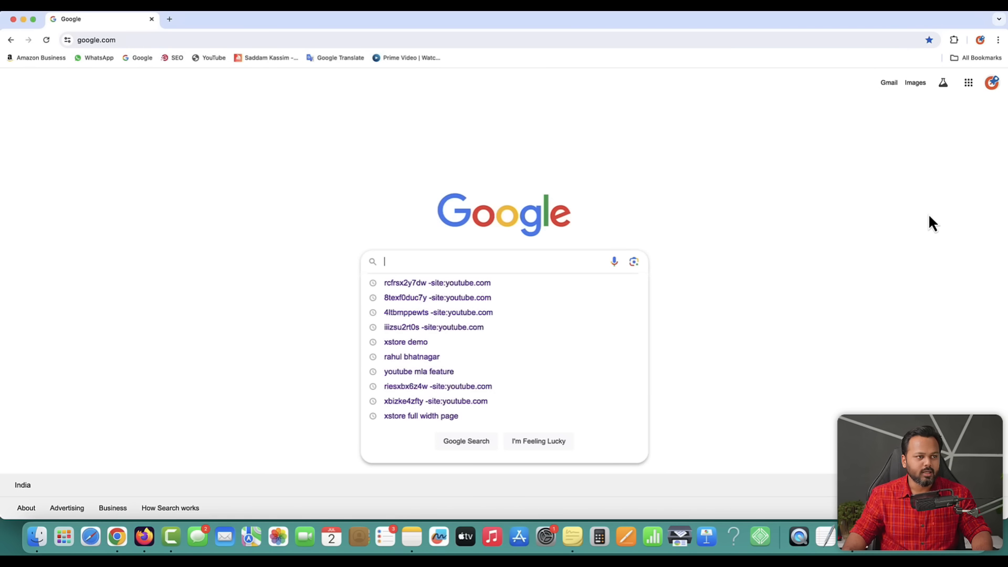
click(915, 83)
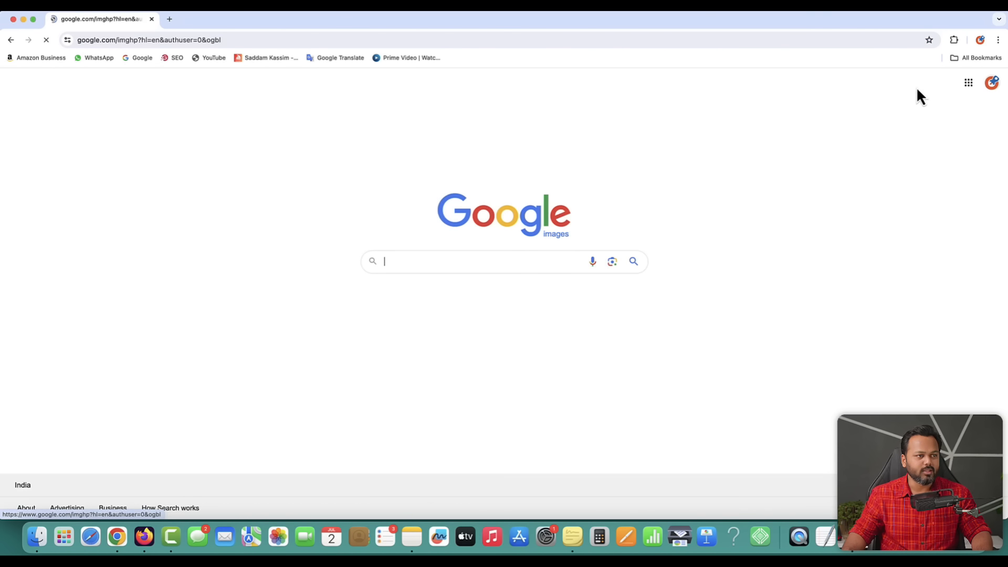
click(444, 265)
click(423, 283)
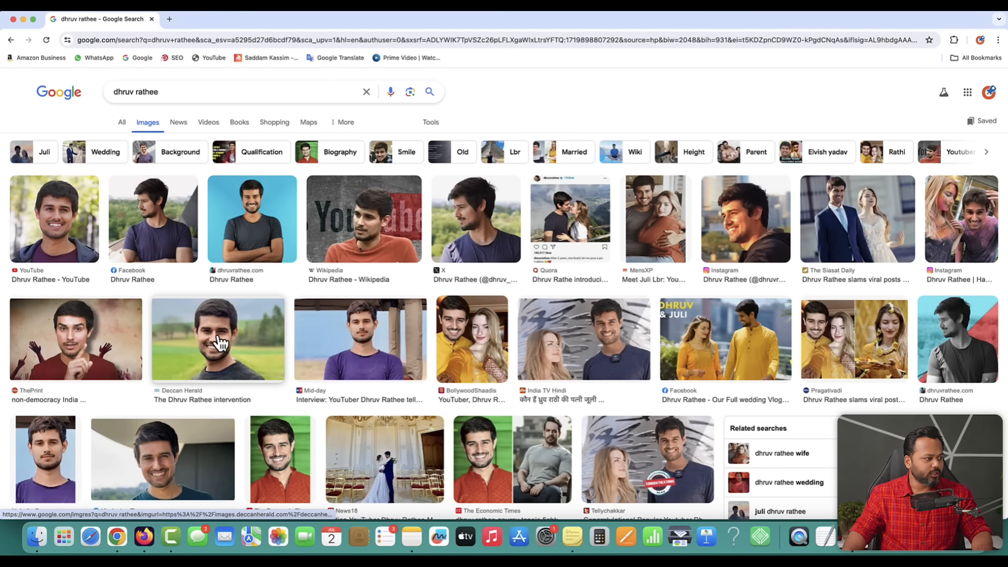
click(220, 343)
right_click(773, 258)
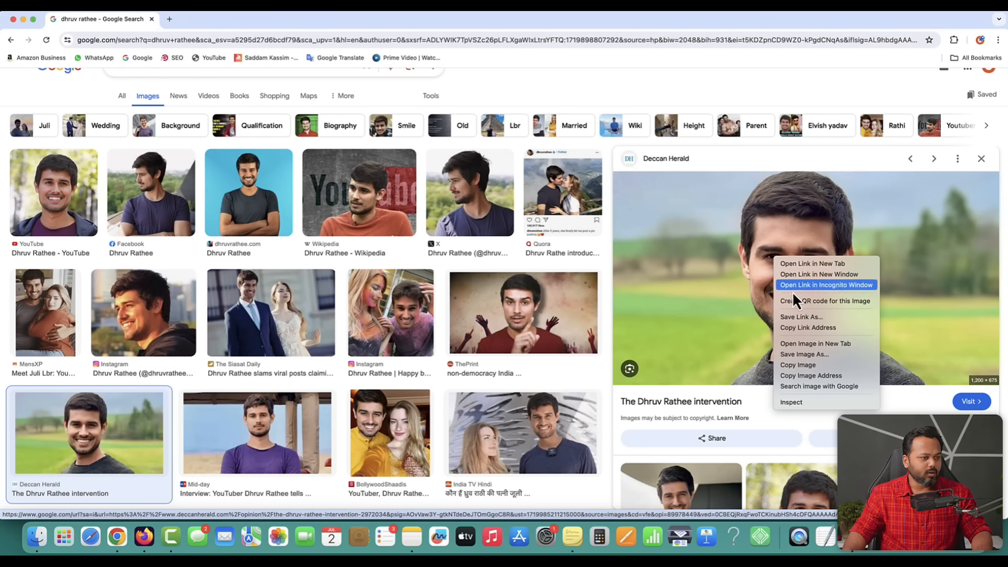
click(793, 355)
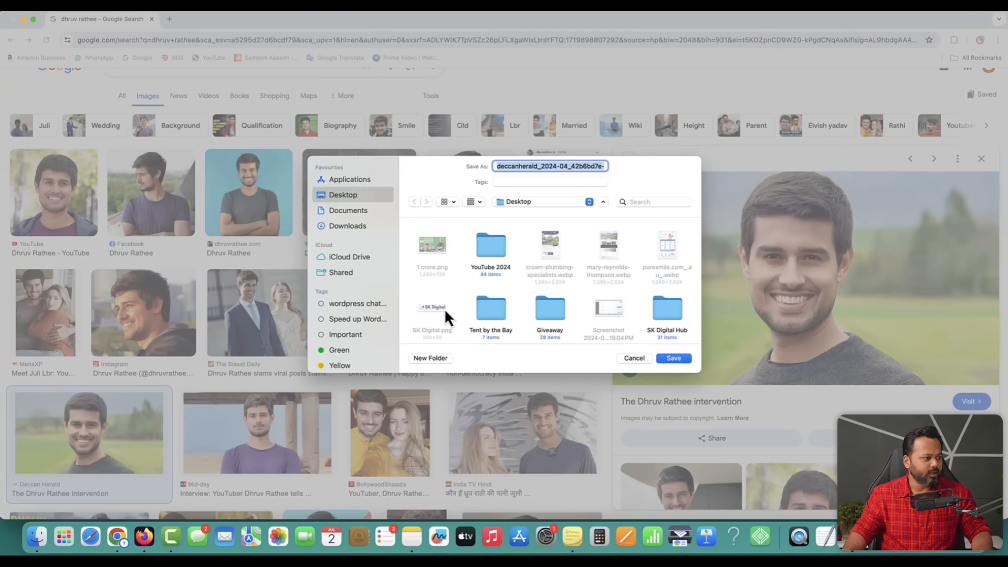
click(435, 357)
text(123)
key(Return)
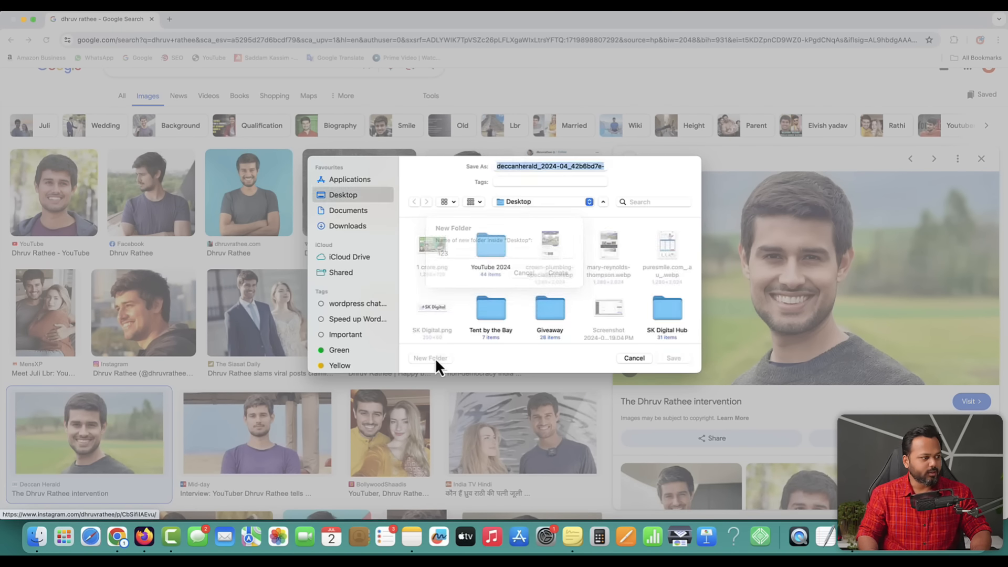
key(Return)
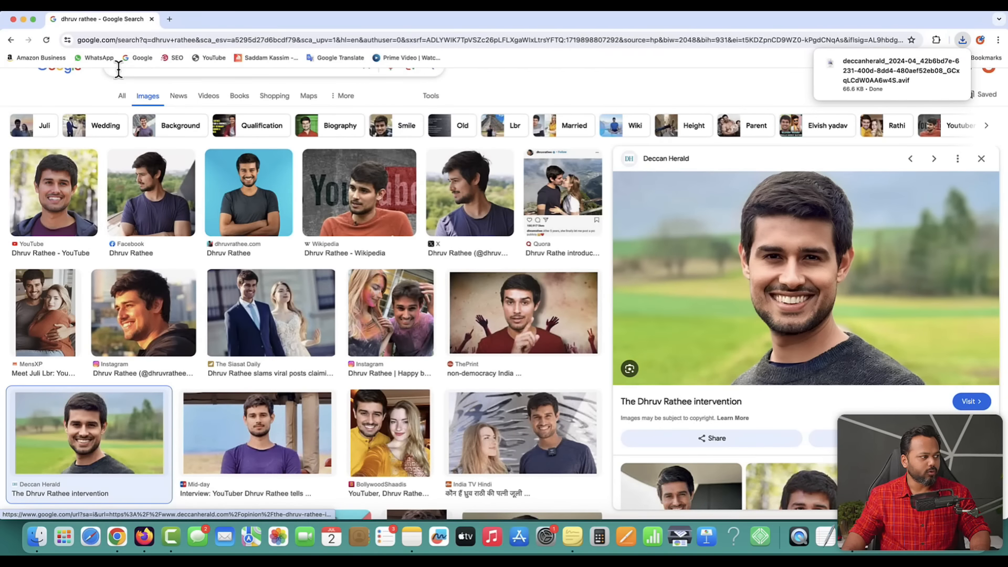
- Search for 'tech burner' and save the yellow-background portrait into folder 123
scroll(207, 124, up, 2)
drag(158, 95, 104, 97)
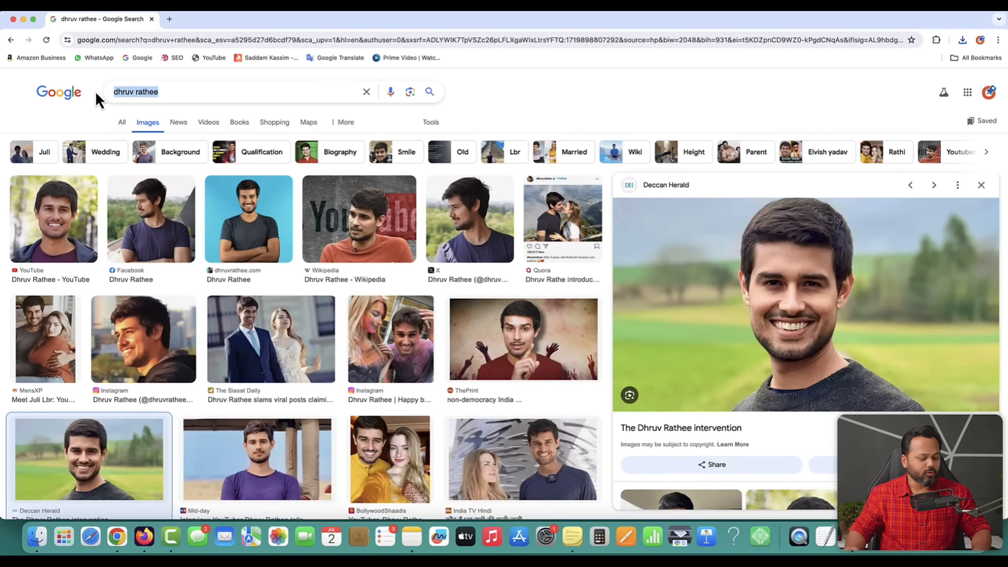
text(tech burner)
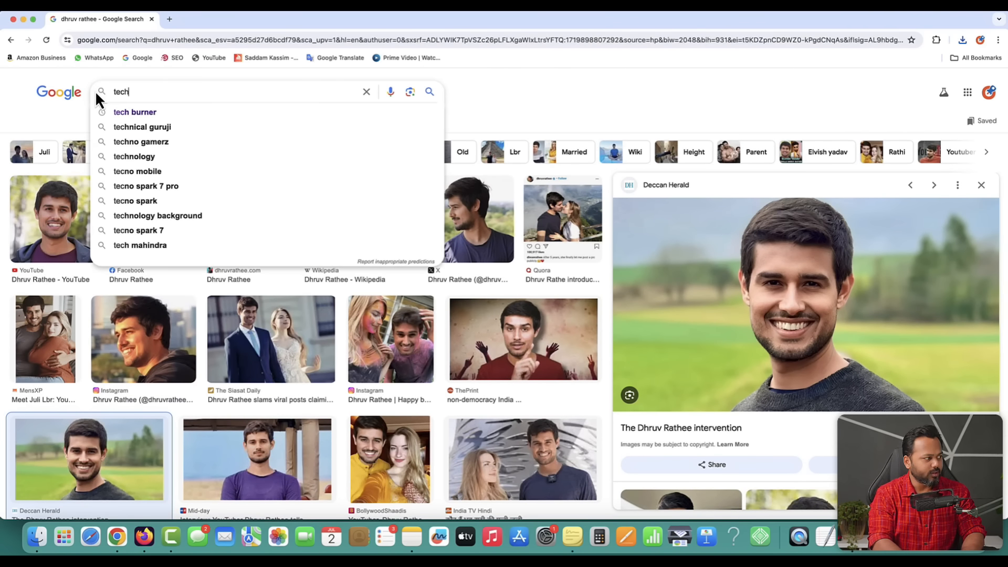
key(Return)
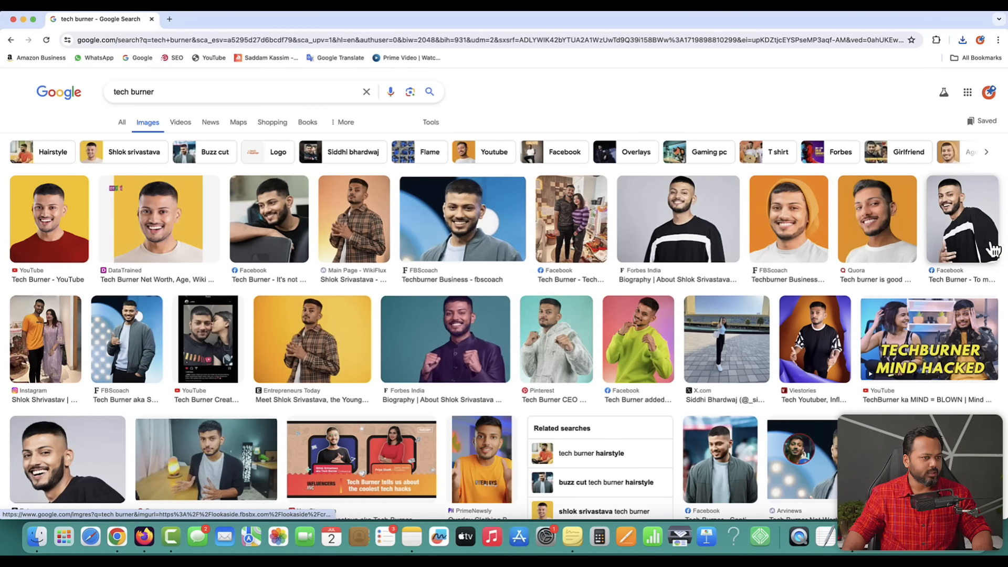
click(690, 221)
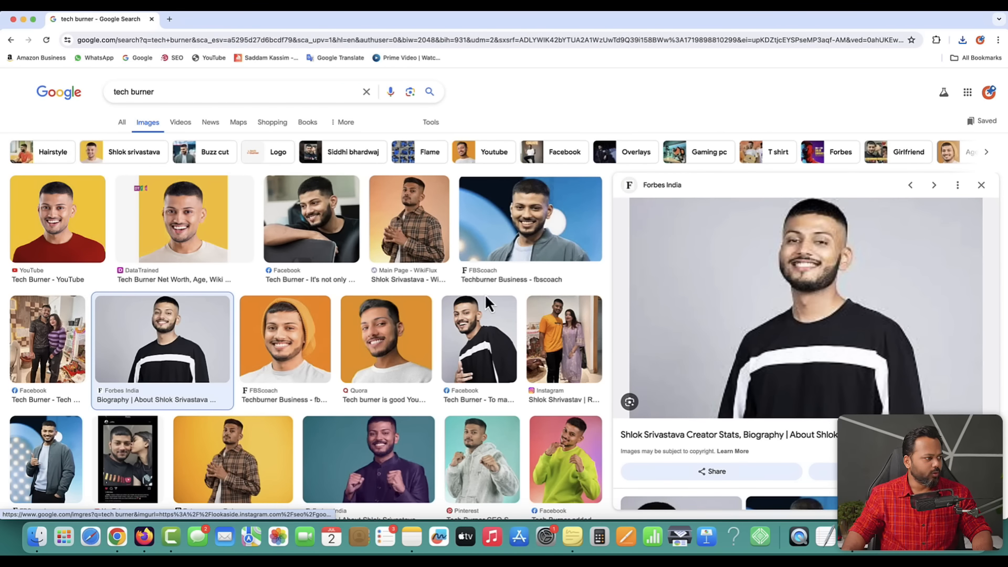
click(55, 239)
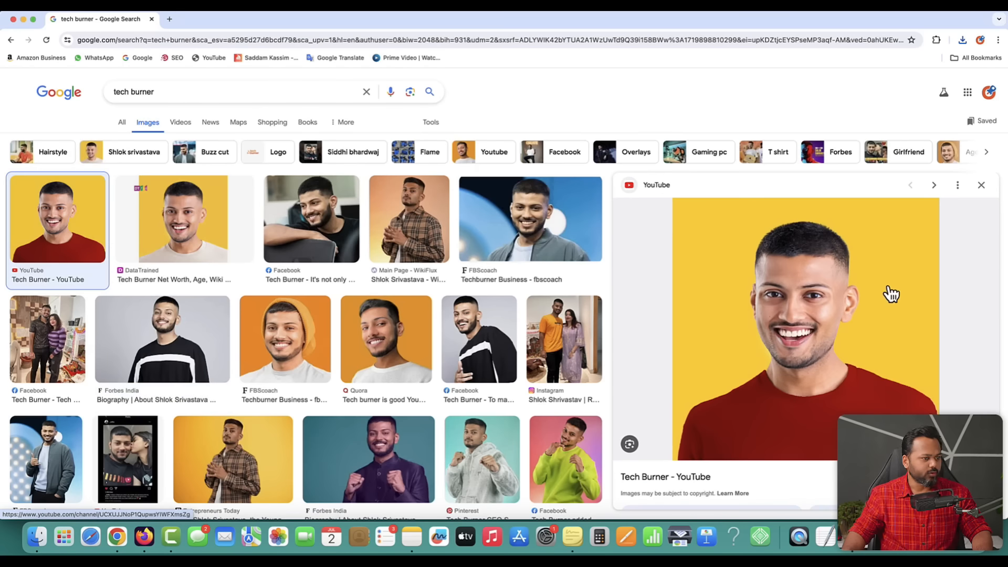
right_click(795, 304)
click(842, 400)
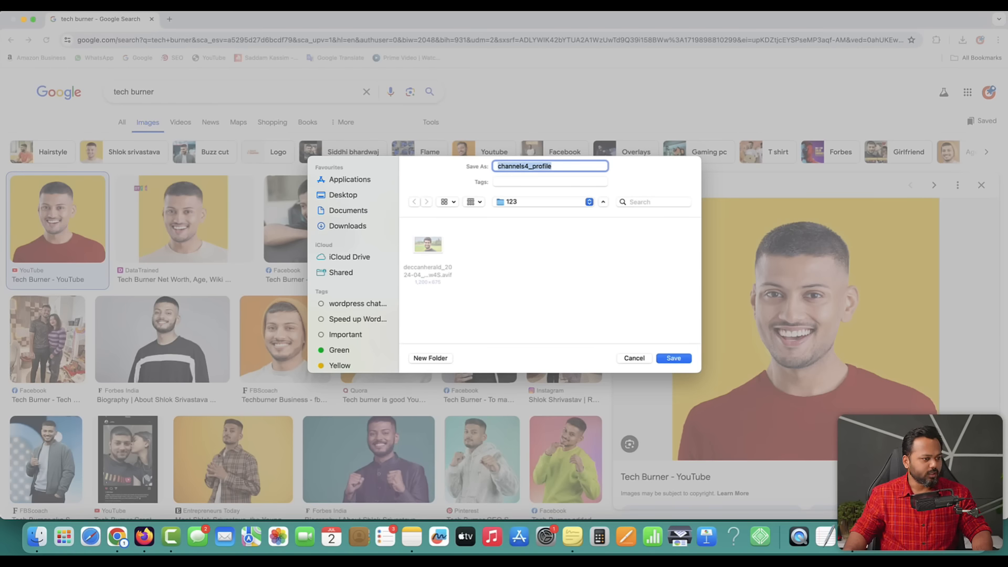
click(673, 357)
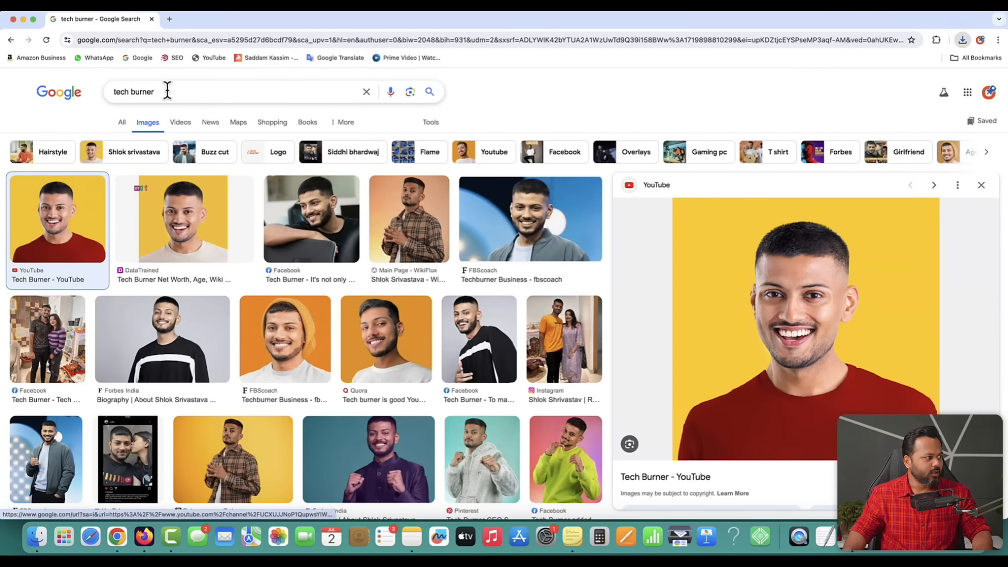
- Search for 'raj shamani', save the portrait to folder 123, and open it in Preview
drag(166, 89, 94, 89)
text(raj sha)
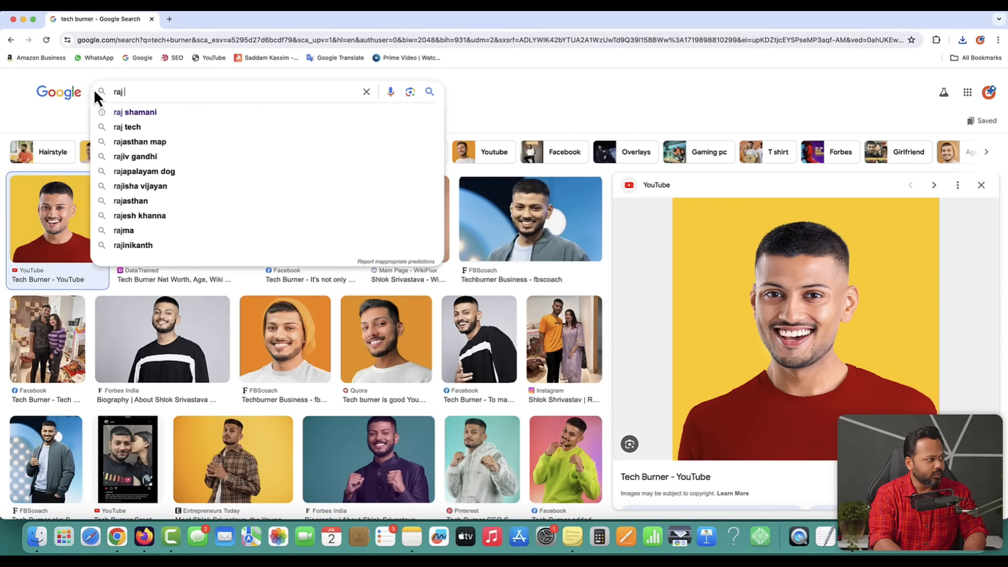
text(mani)
key(Return)
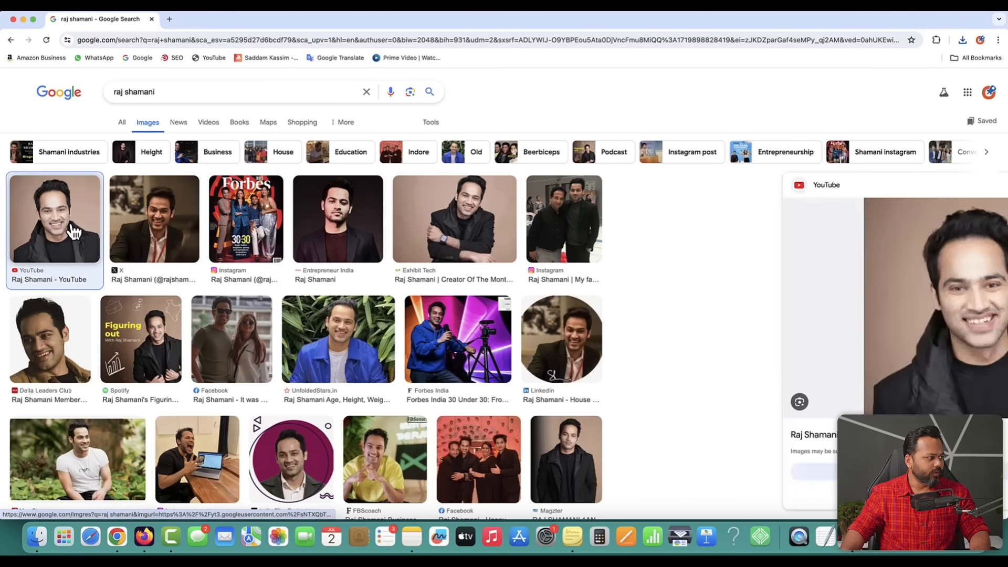
right_click(803, 298)
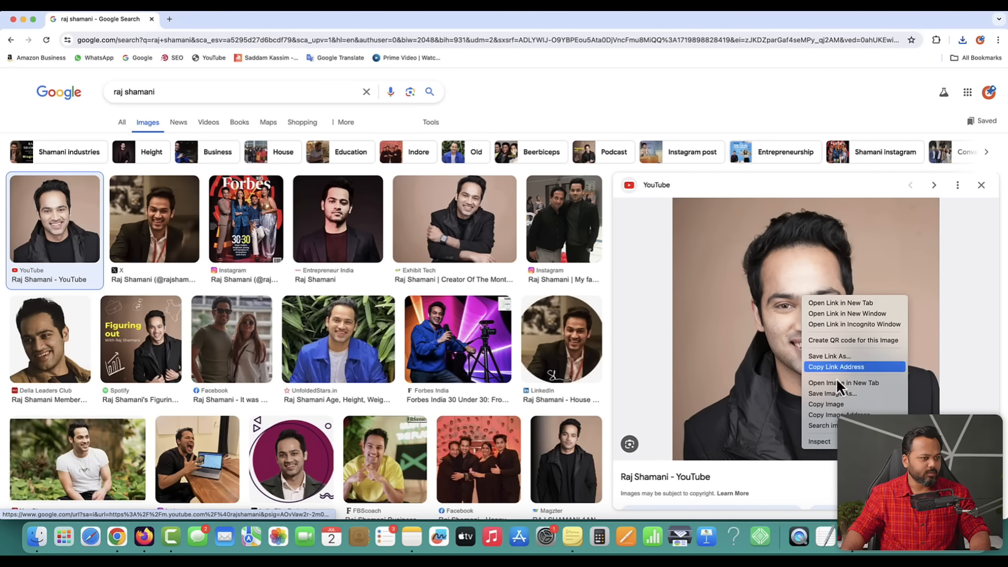
click(830, 394)
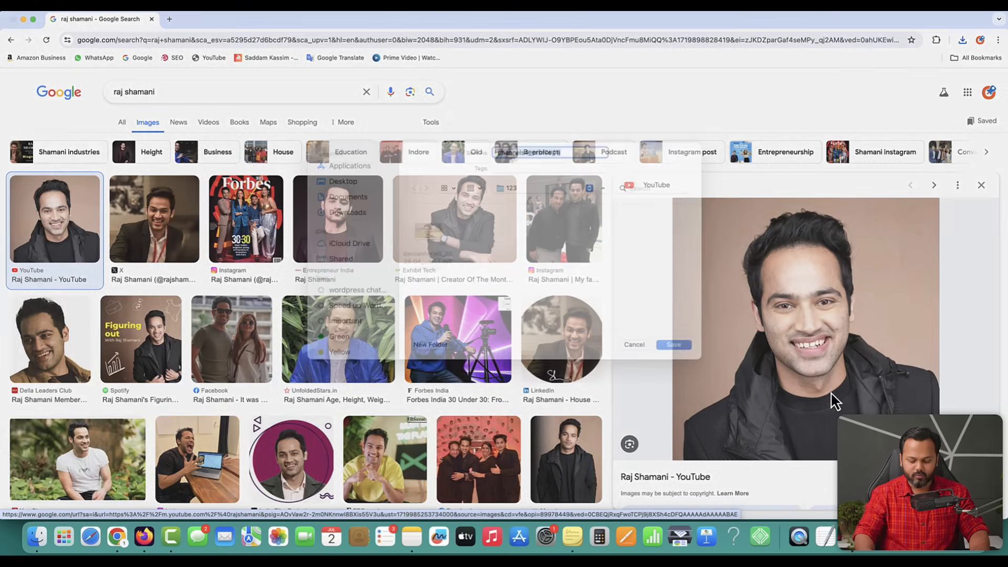
key(Return)
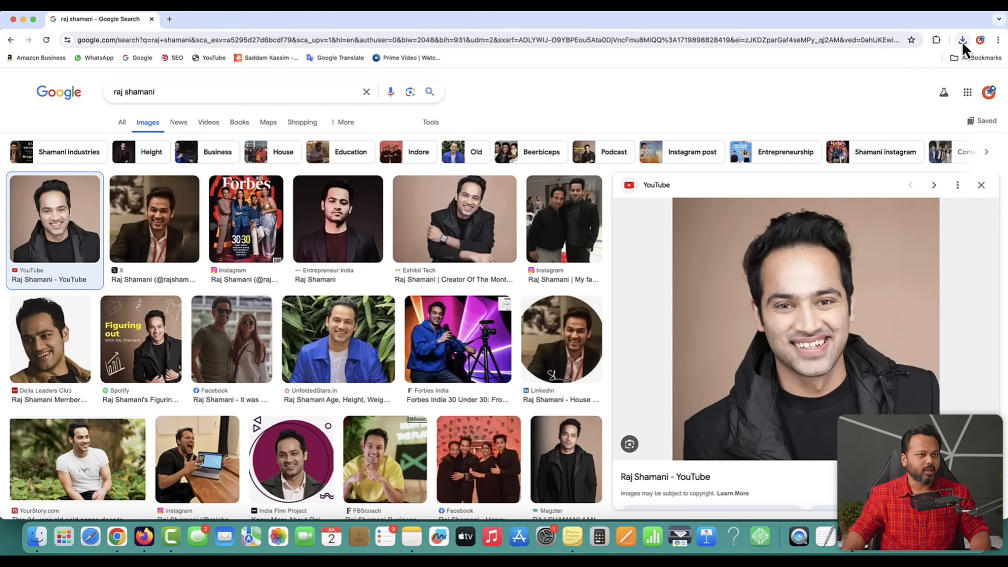
click(962, 41)
click(953, 83)
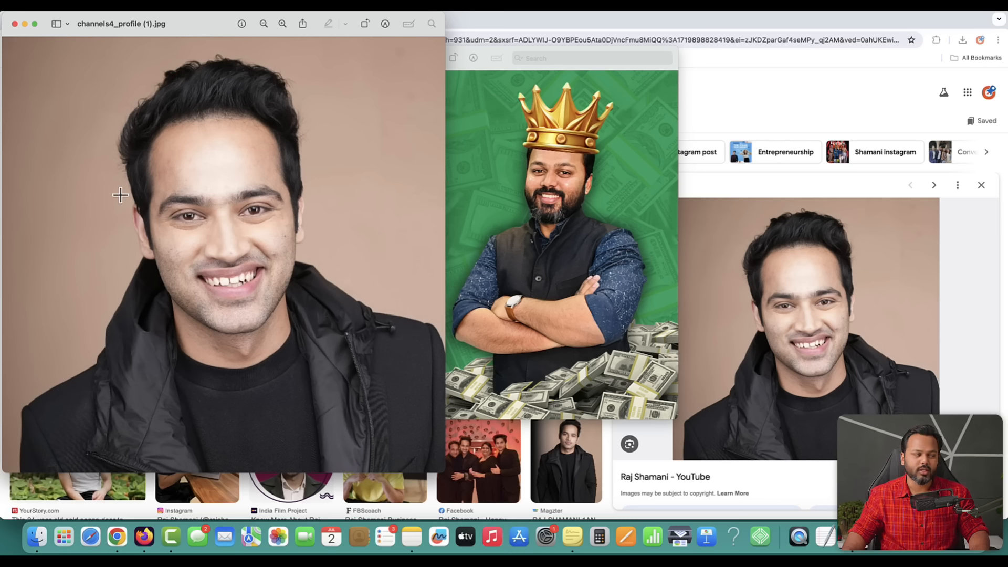
- Close the preview, reveal folder 123, and view then close the yellow-background channels4_profile.jpg
click(14, 24)
click(962, 40)
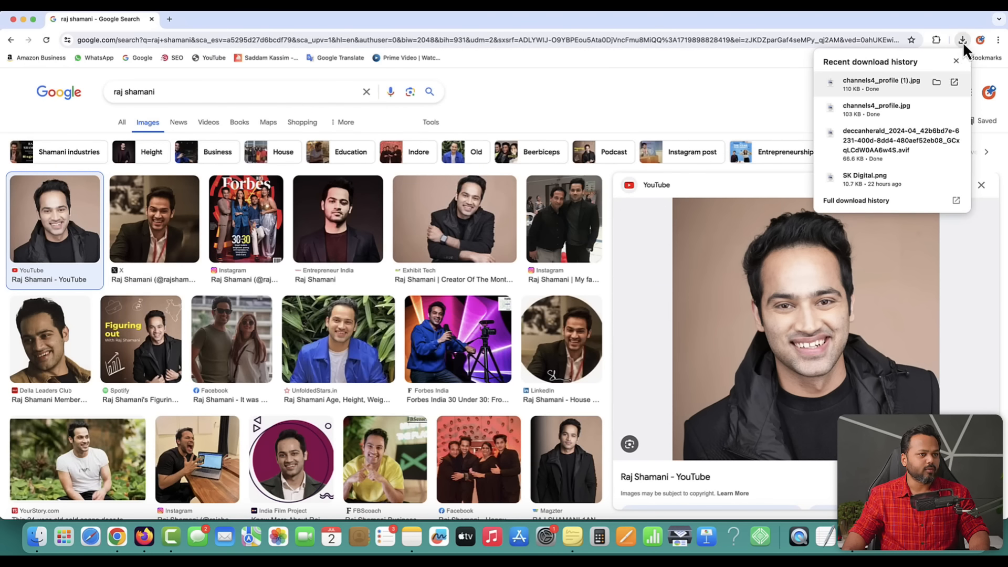
click(938, 82)
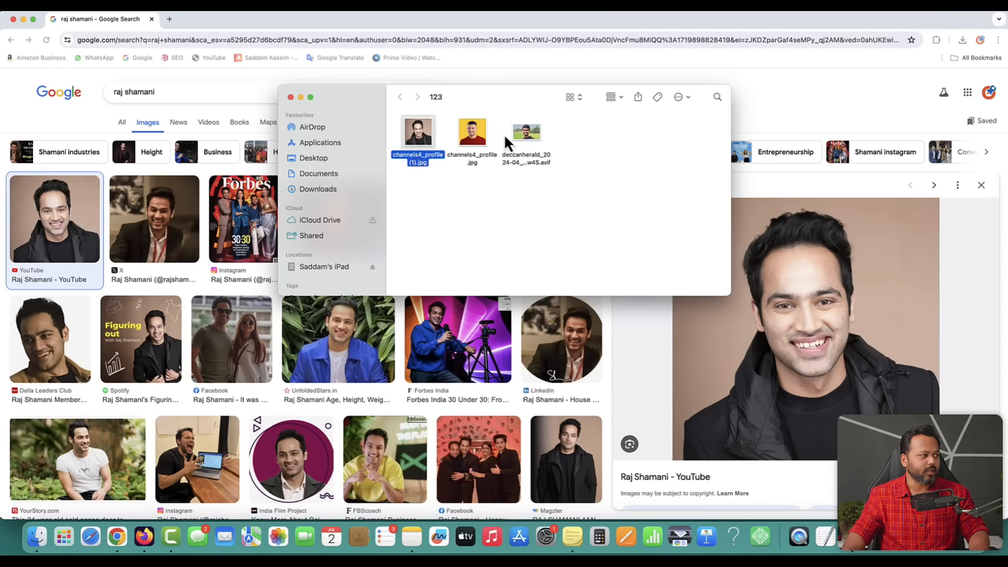
double_click(474, 138)
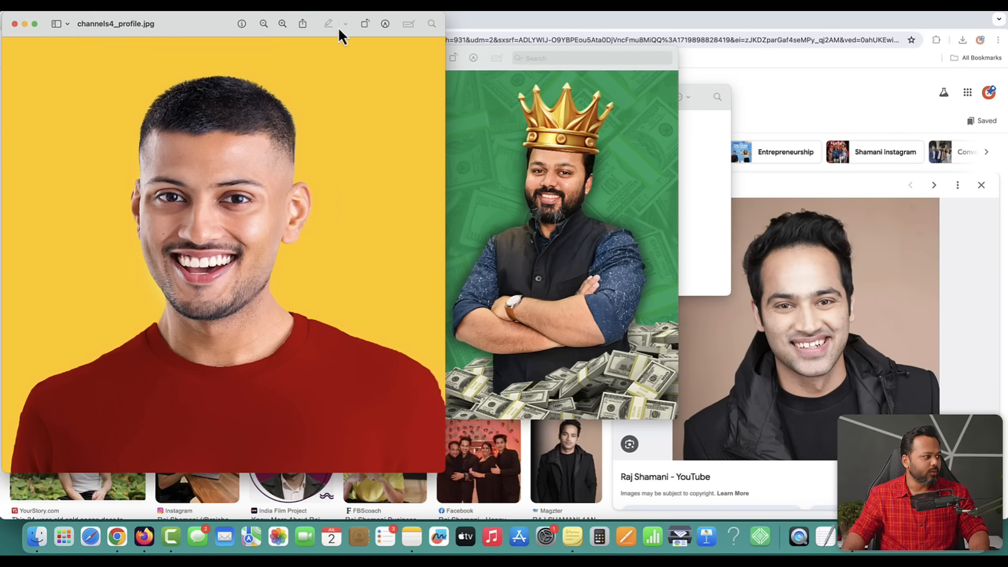
click(15, 24)
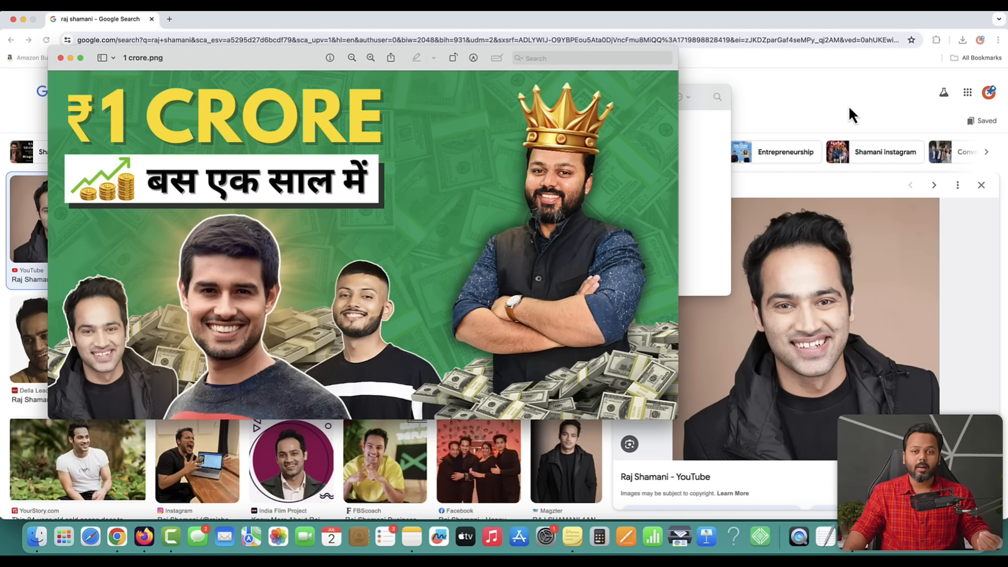
click(701, 148)
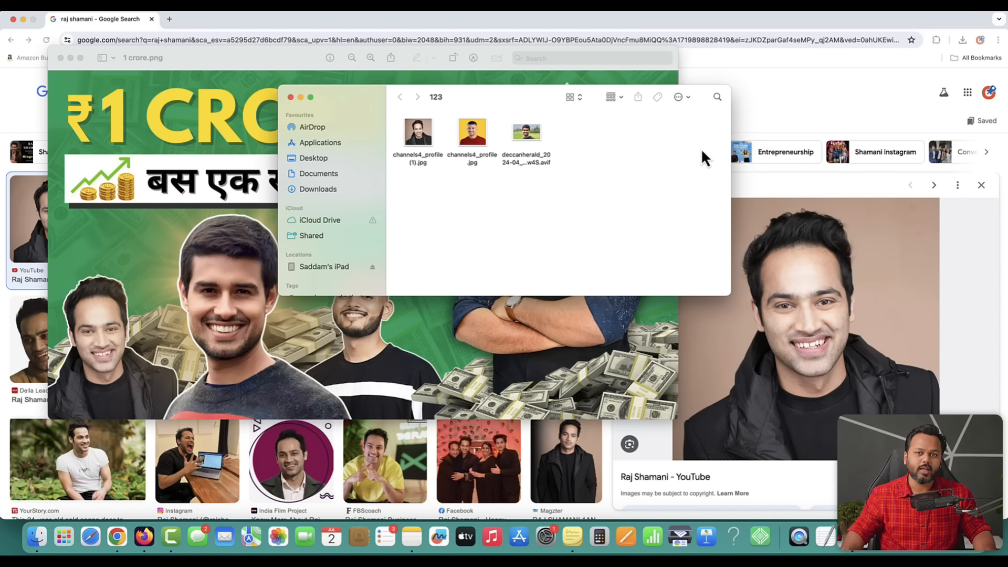
- Open remove.bg, upload the first portrait from folder 123, and save its cutout as raj
click(174, 20)
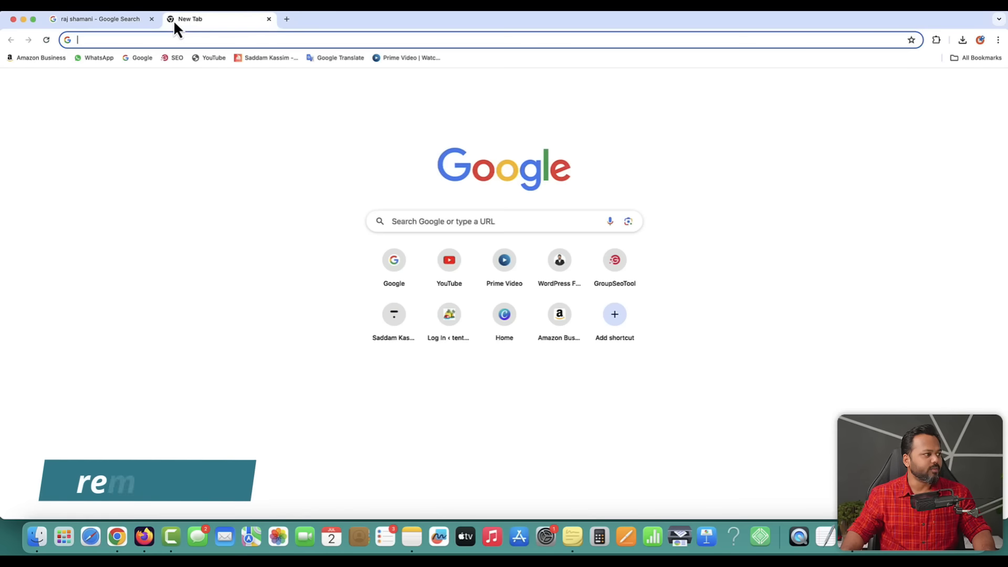
text(remove.bg)
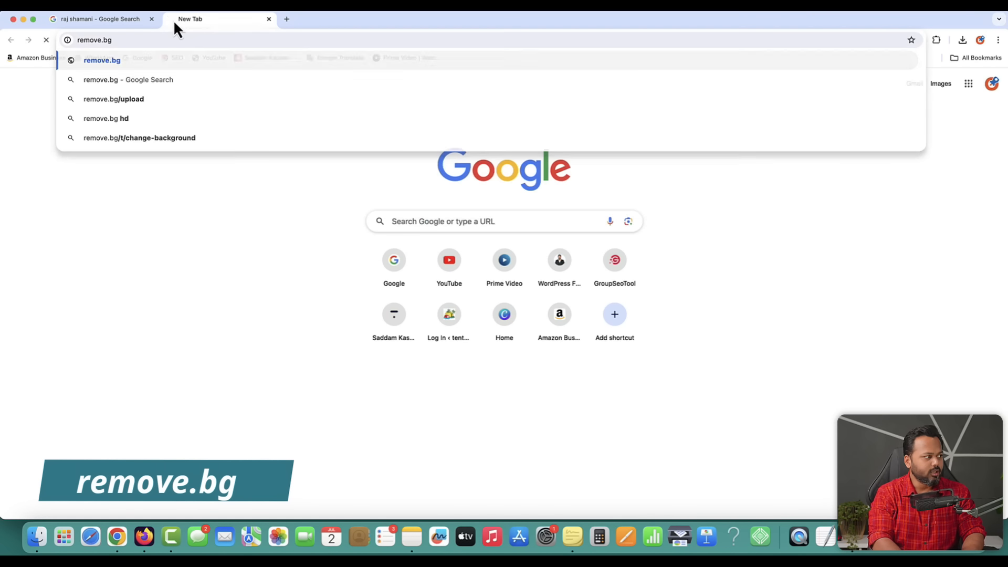
key(Return)
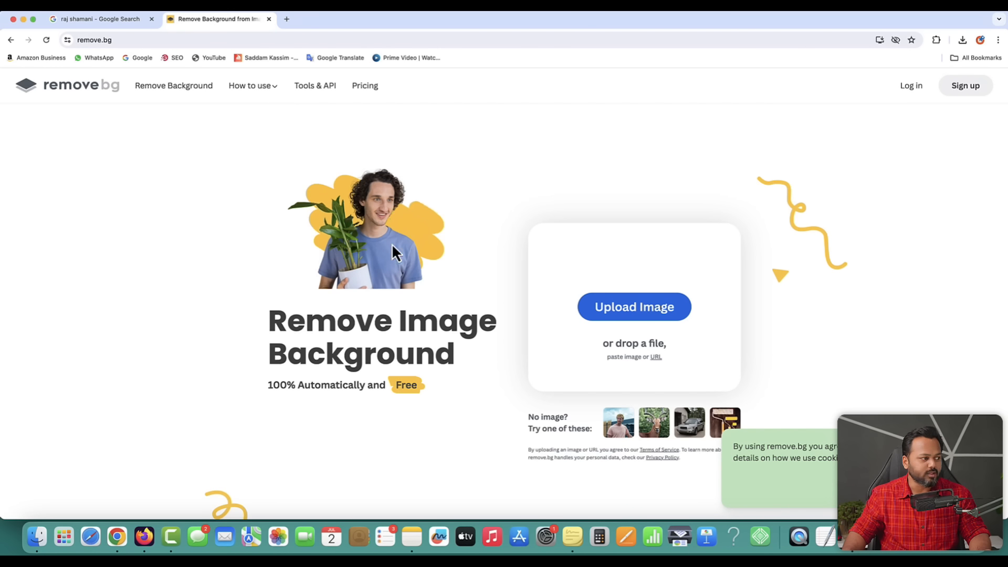
click(630, 309)
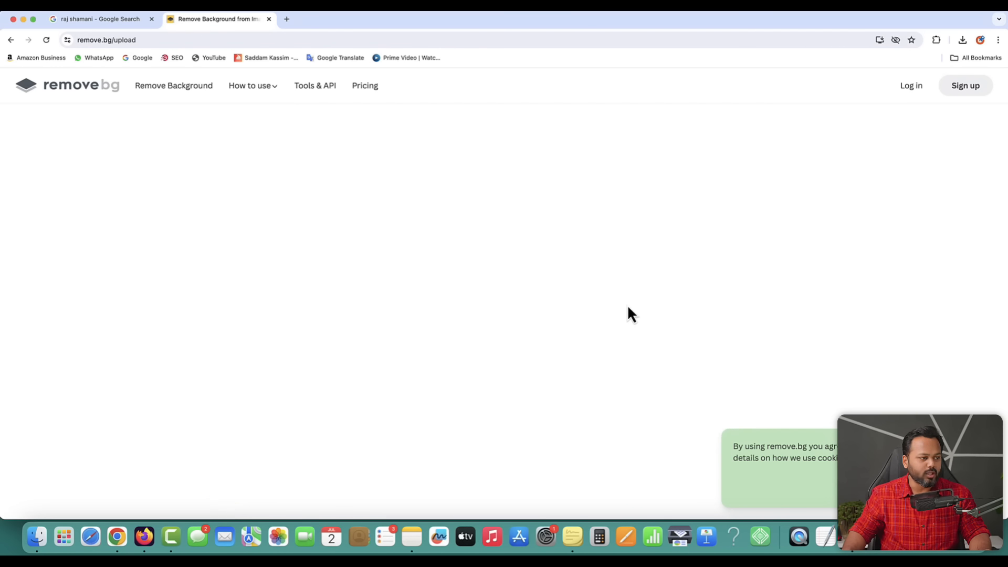
double_click(159, 108)
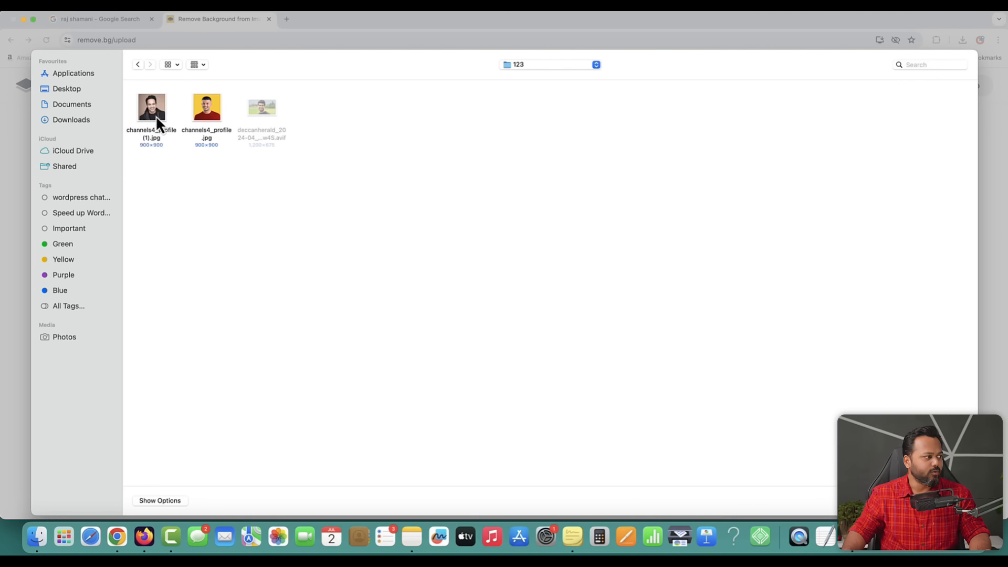
double_click(154, 113)
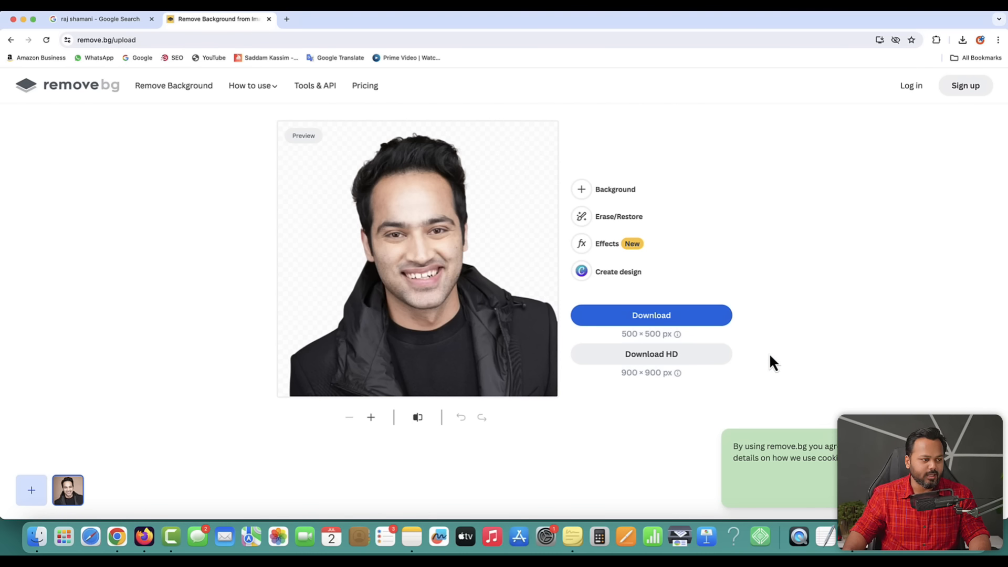
click(653, 316)
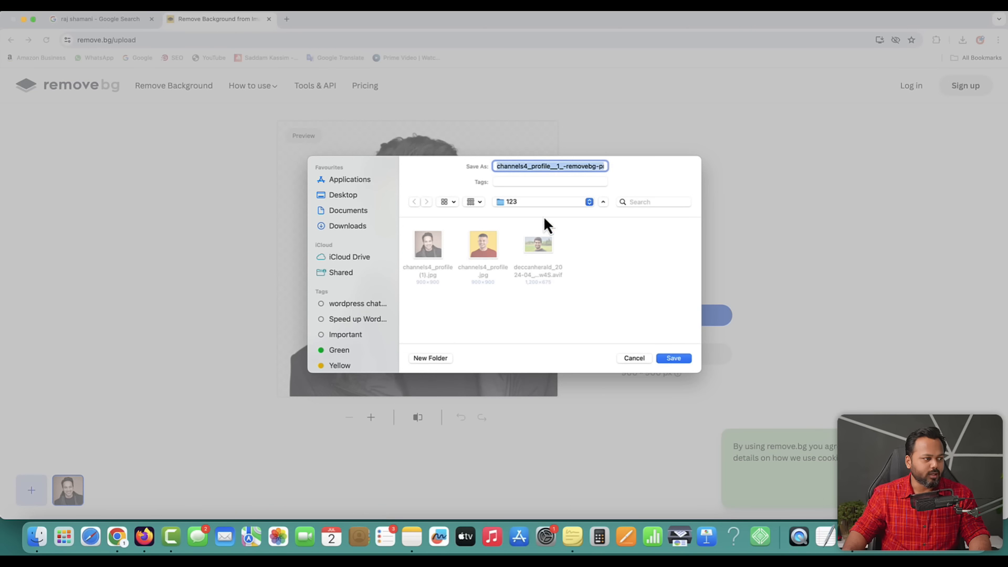
text(raj)
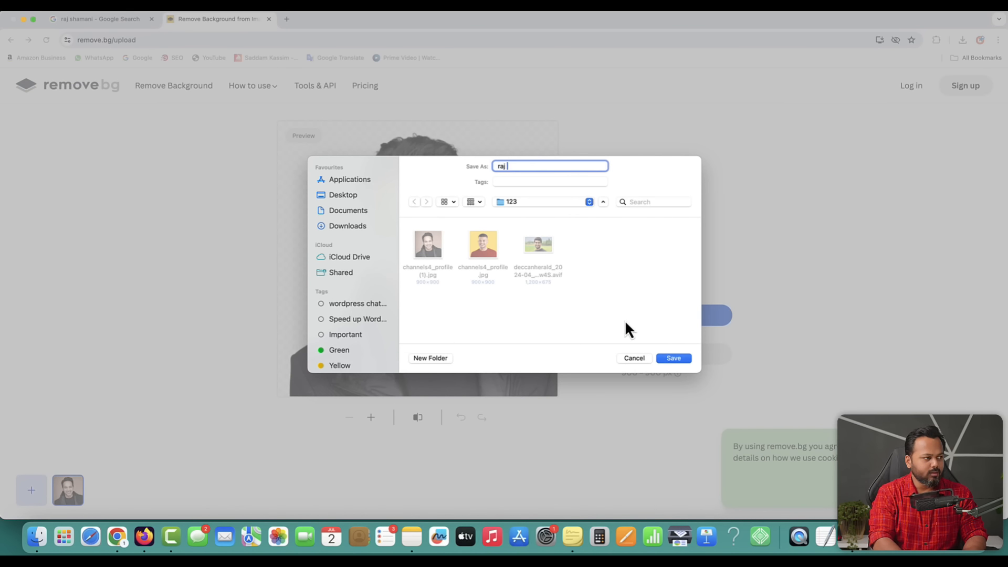
key(Return)
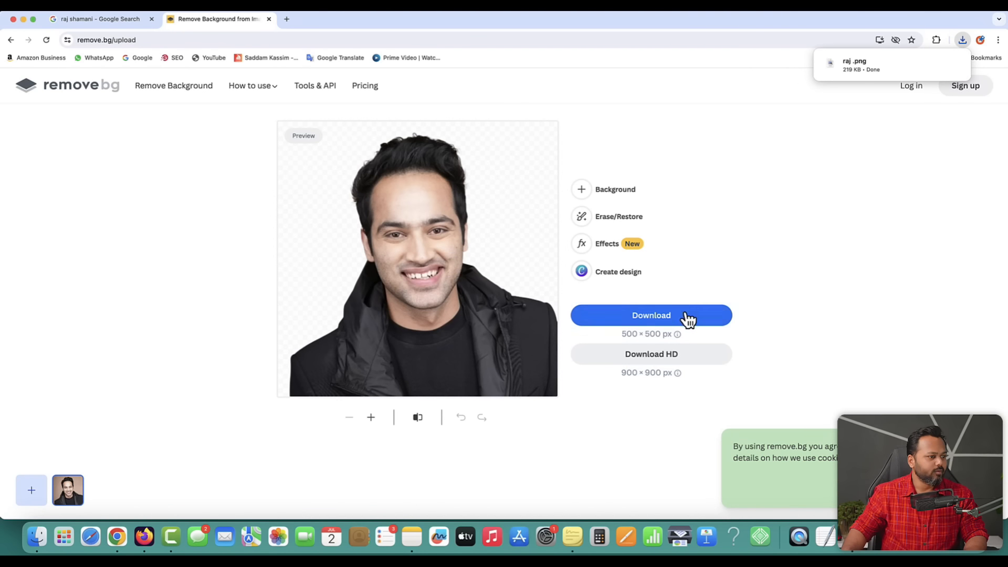
- Upload the second portrait to remove.bg and download its background-free cutout
click(68, 89)
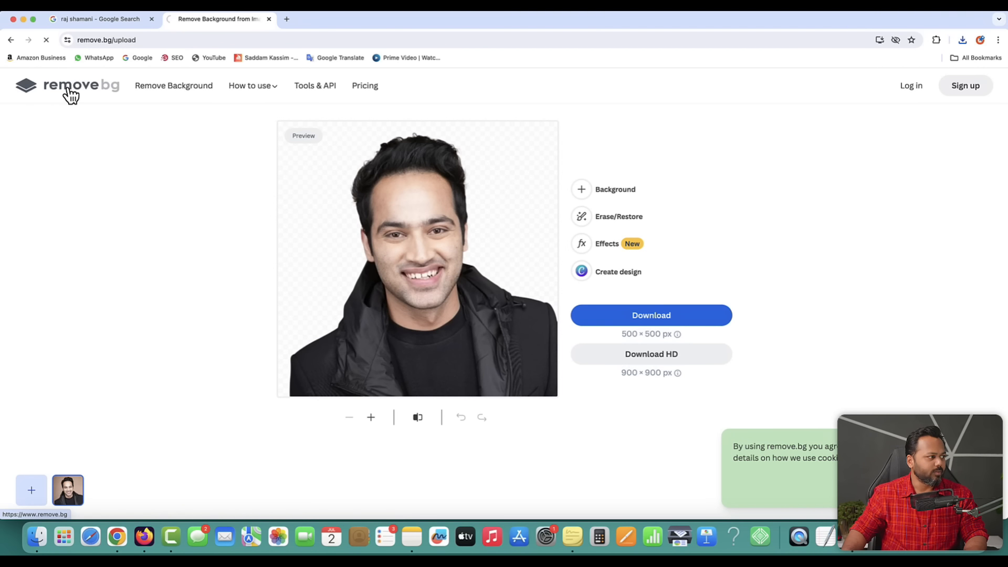
click(634, 315)
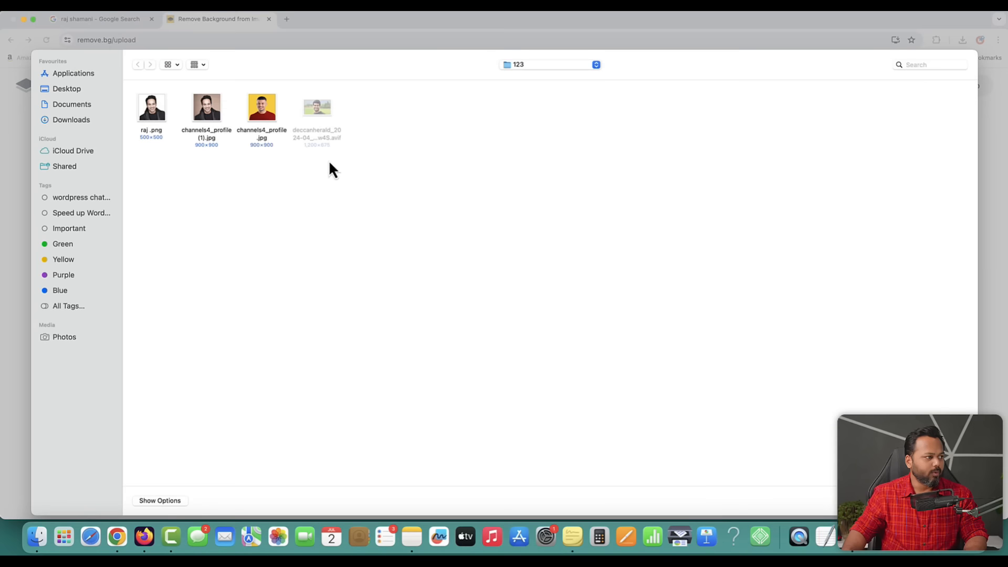
double_click(260, 112)
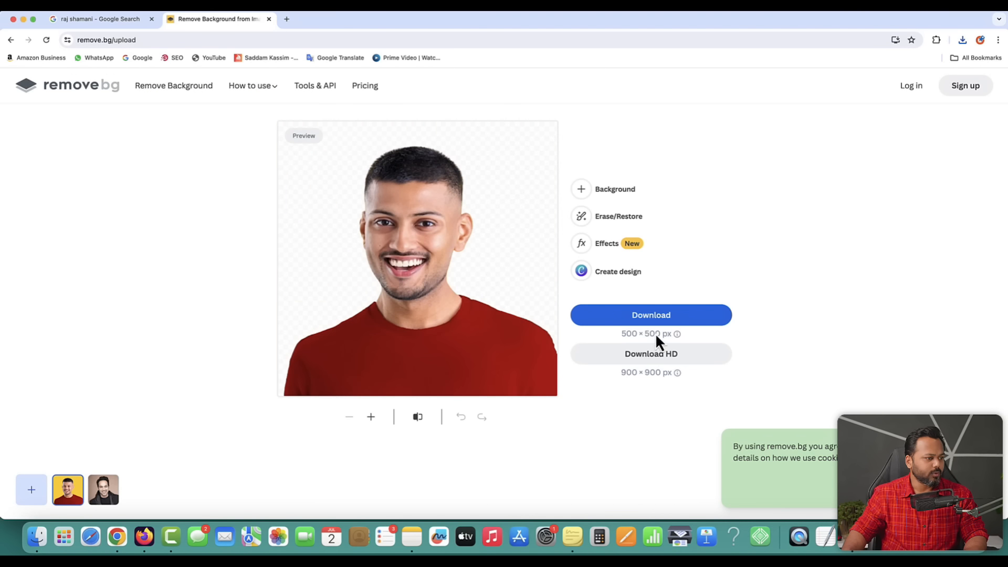
click(653, 318)
key(Return)
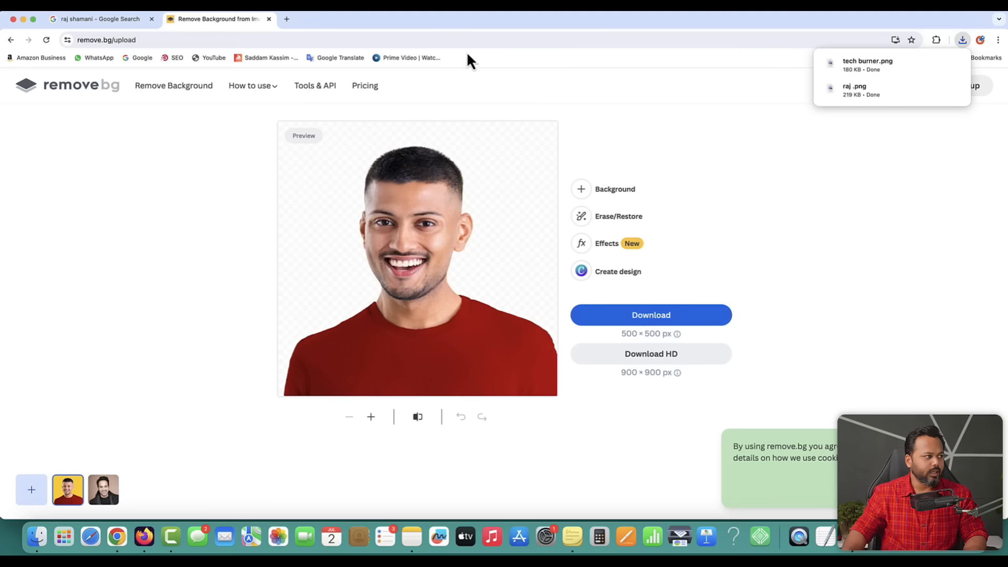
- Save another creator's portrait from Google Images as dh.jpg
click(51, 90)
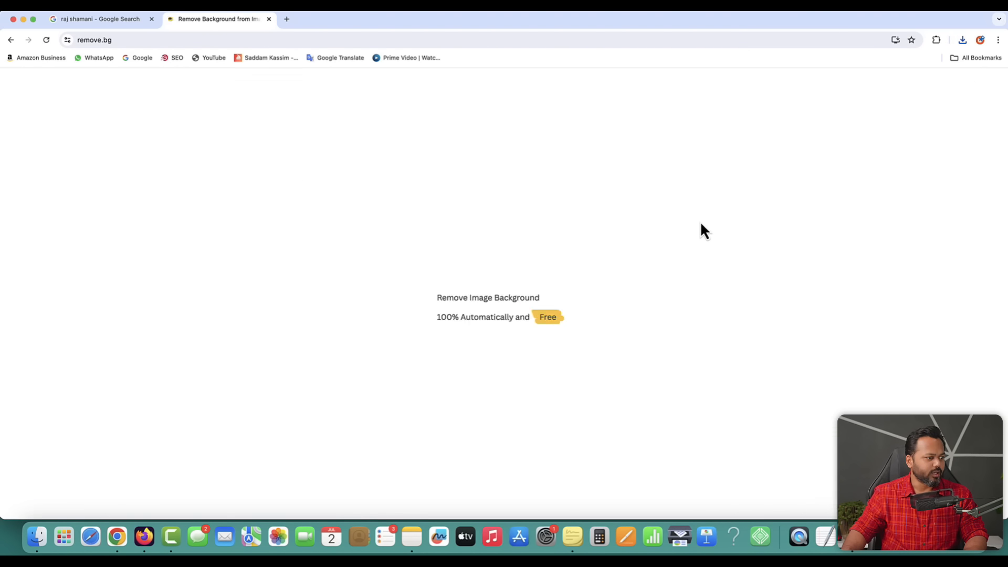
click(633, 317)
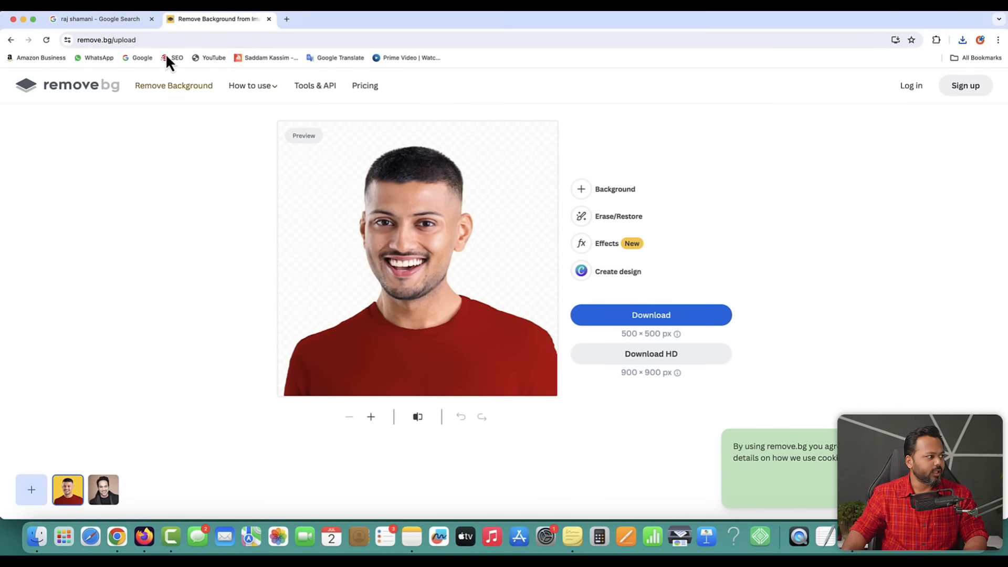
click(111, 19)
drag(167, 91, 81, 87)
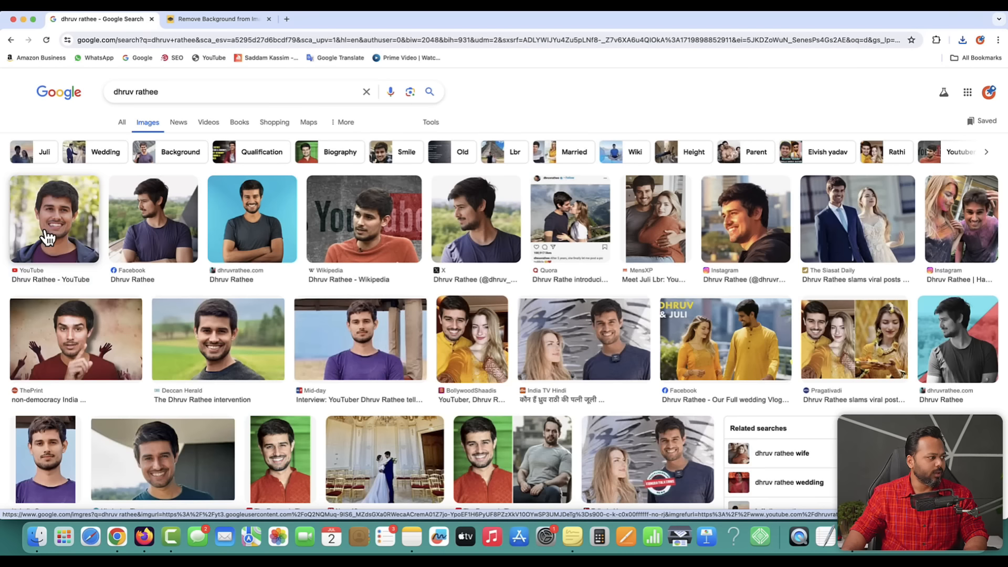
click(52, 218)
right_click(808, 295)
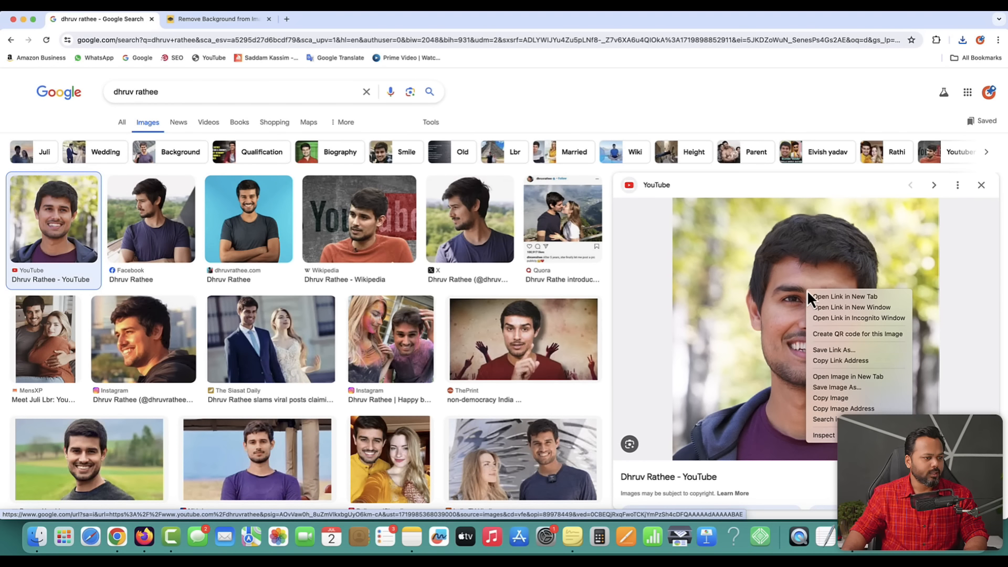
click(837, 386)
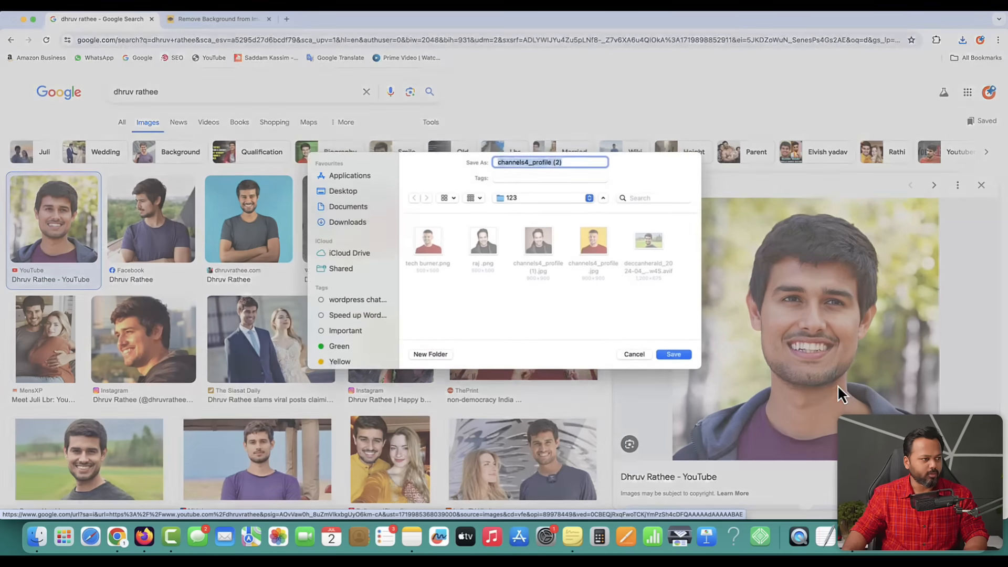
text(dh)
key(Return)
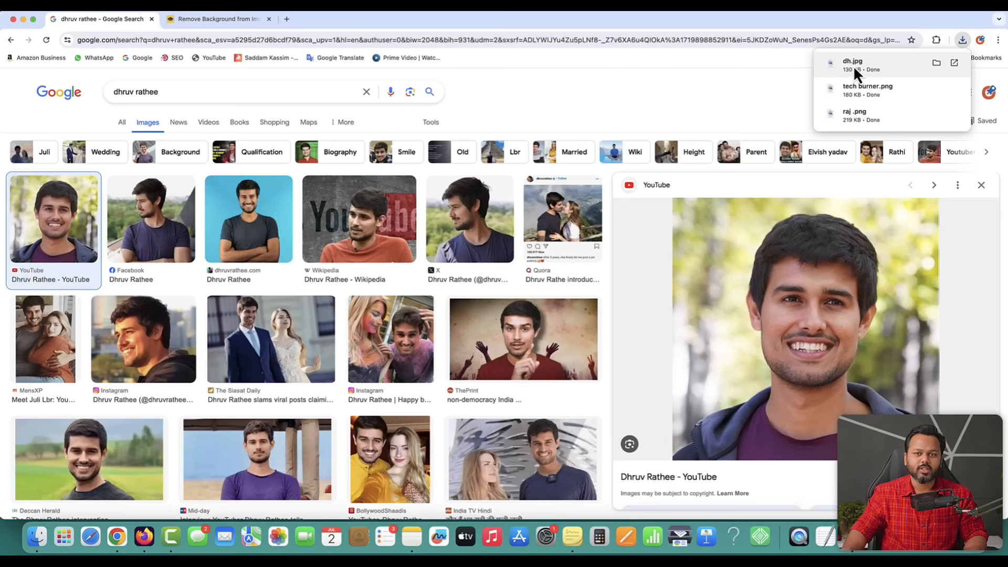
- Upload dh.jpg to remove.bg, download its PNG cutout, and show it in Finder
click(228, 18)
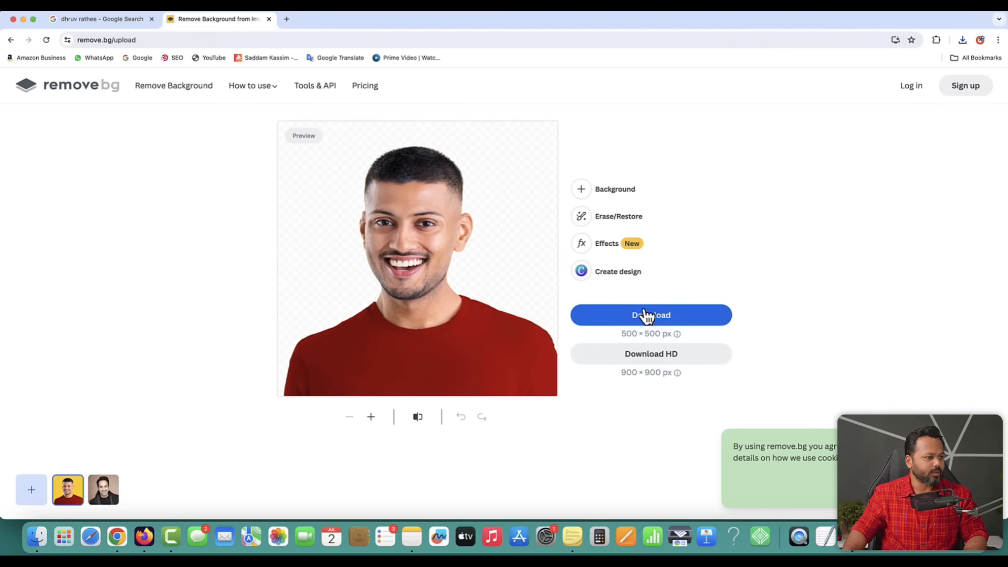
click(82, 98)
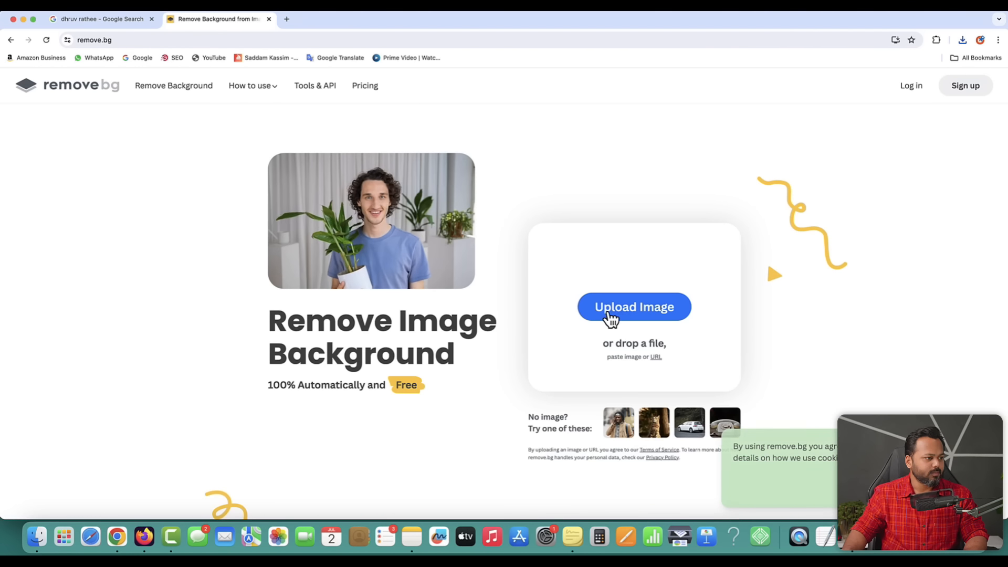
click(620, 315)
double_click(152, 108)
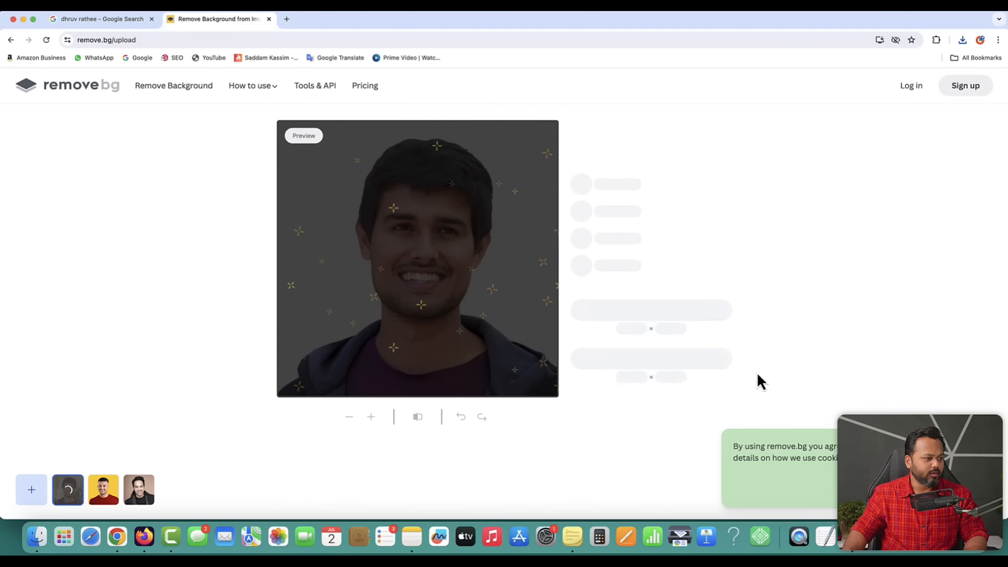
click(650, 315)
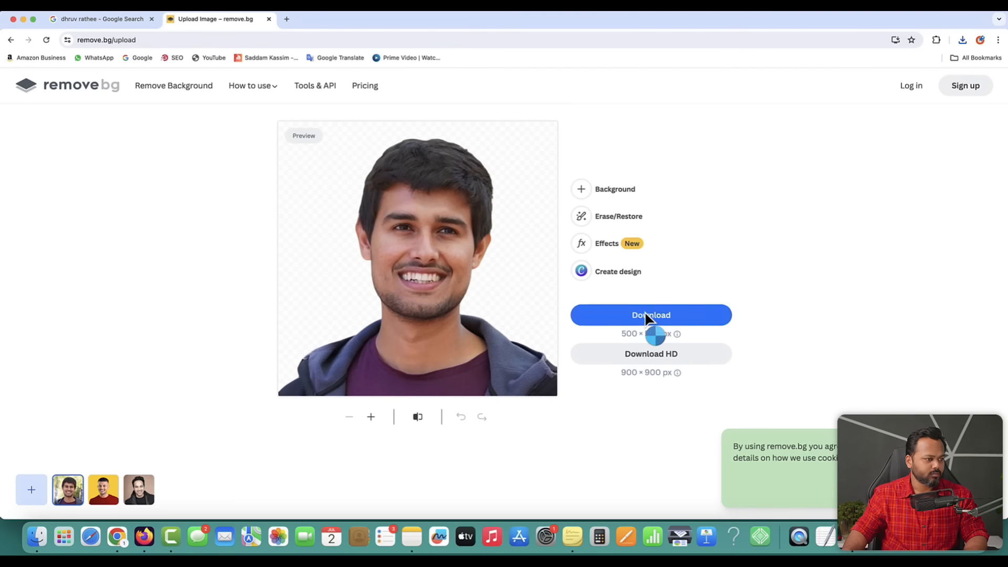
click(959, 64)
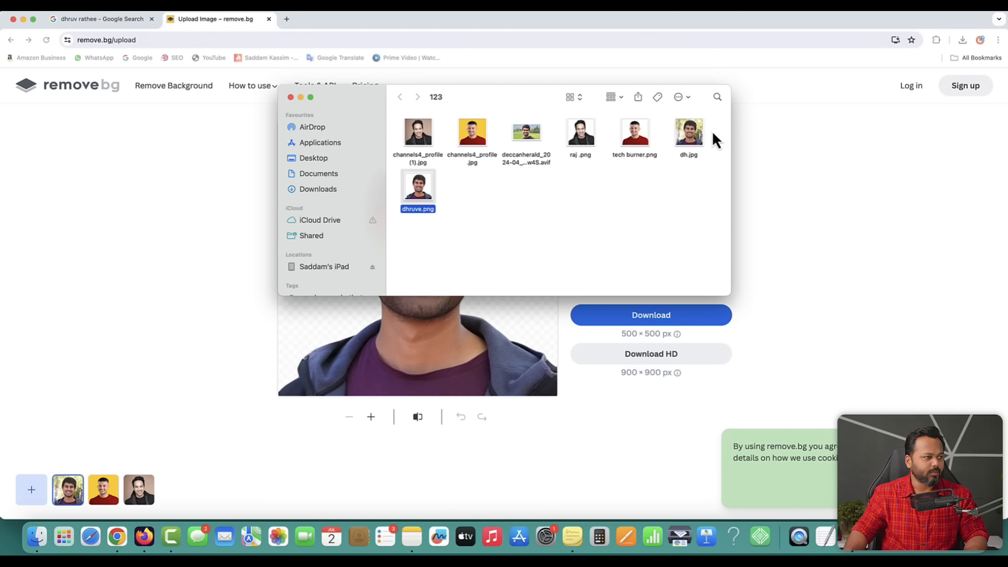
- Trash dh.jpg, the deccanherald AVIF and both channels4_profile JPGs from folder 123
click(696, 137)
click(530, 140)
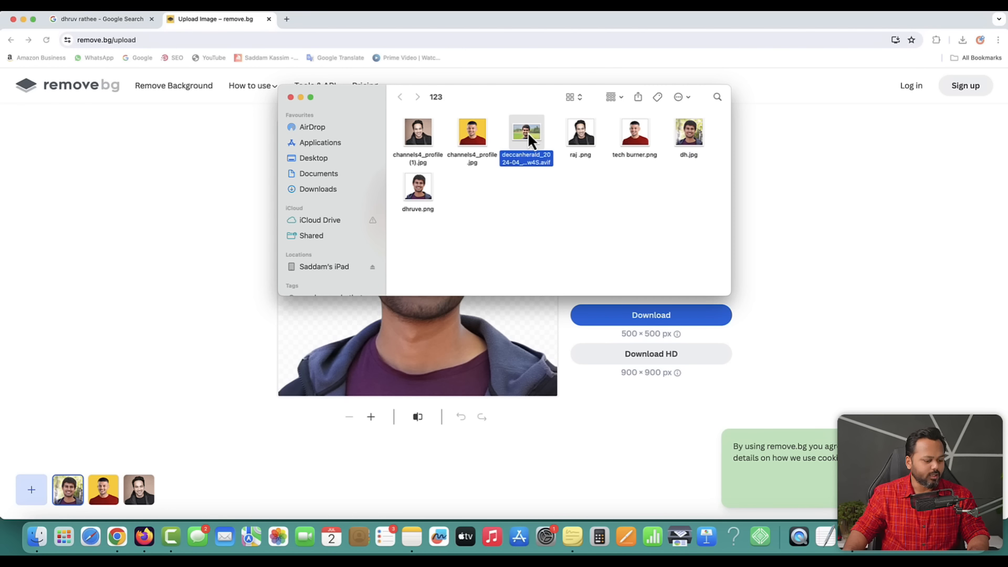
super+click(462, 135)
super+click(420, 135)
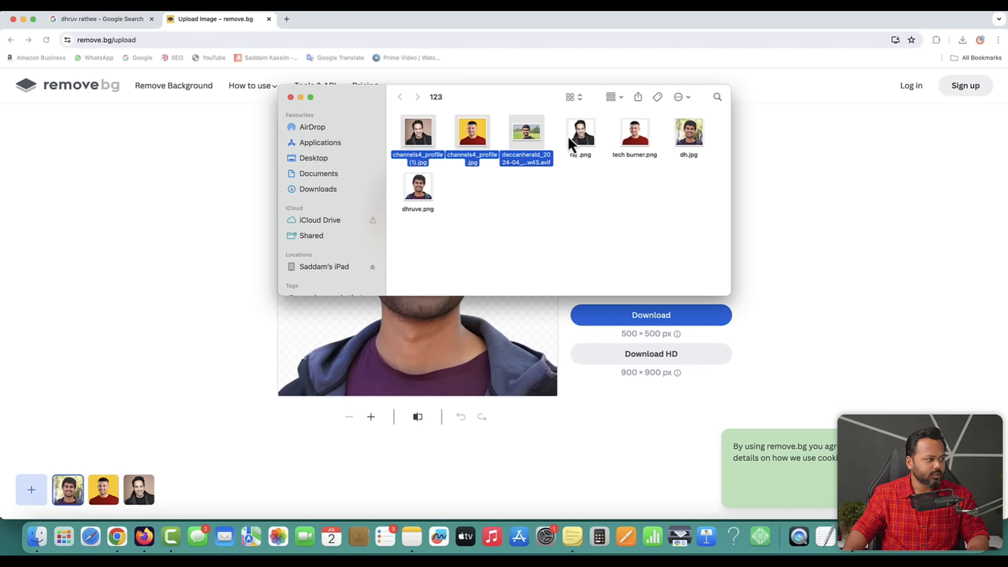
right_click(691, 137)
click(651, 192)
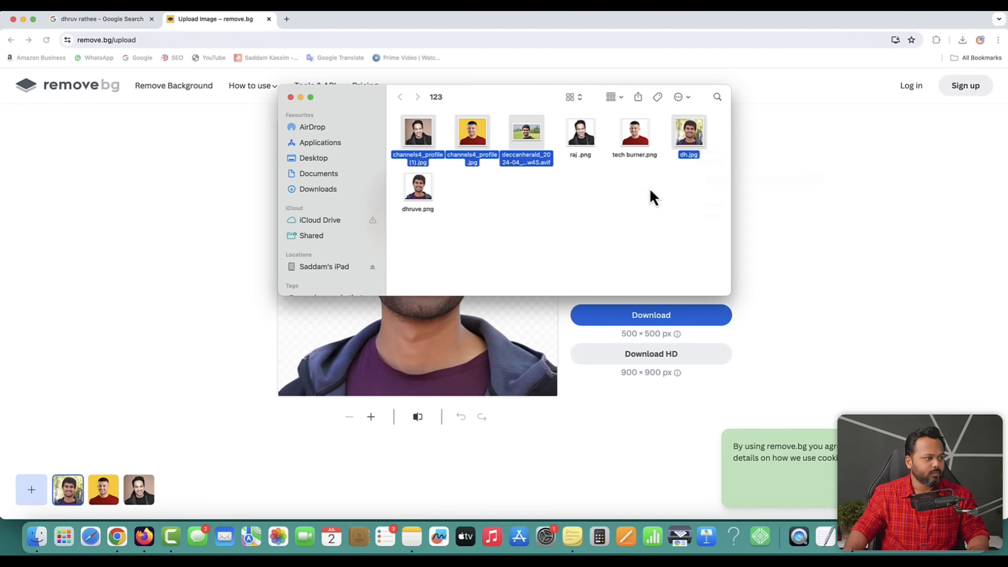
key(super+BackSpace)
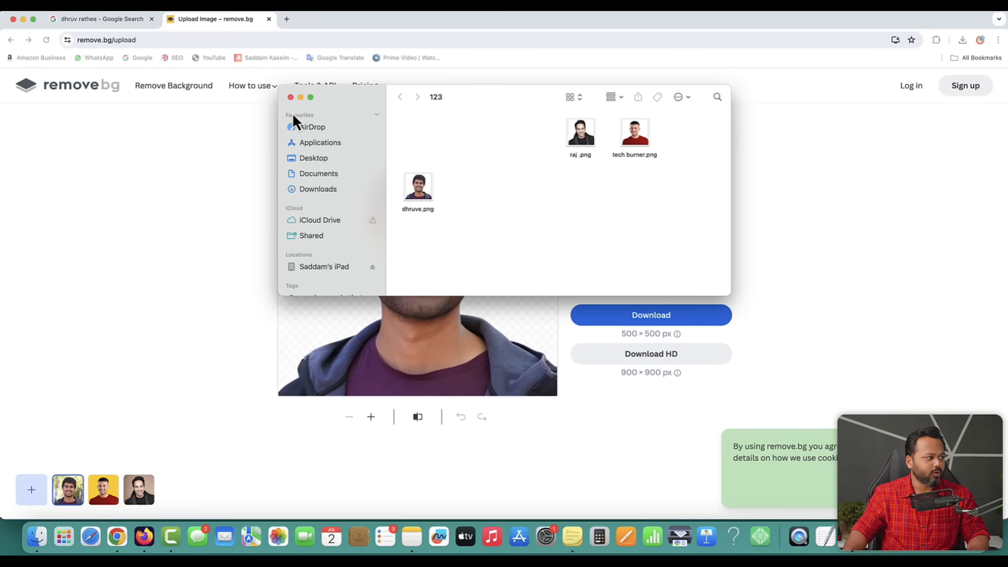
- Close the folder window and bring the remove.bg page back to the front
click(165, 185)
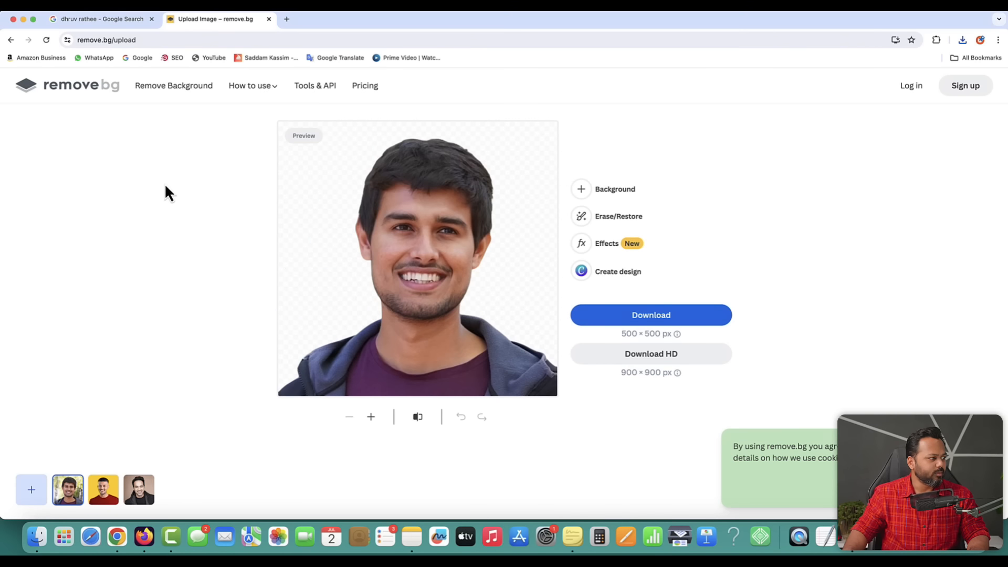
click(37, 530)
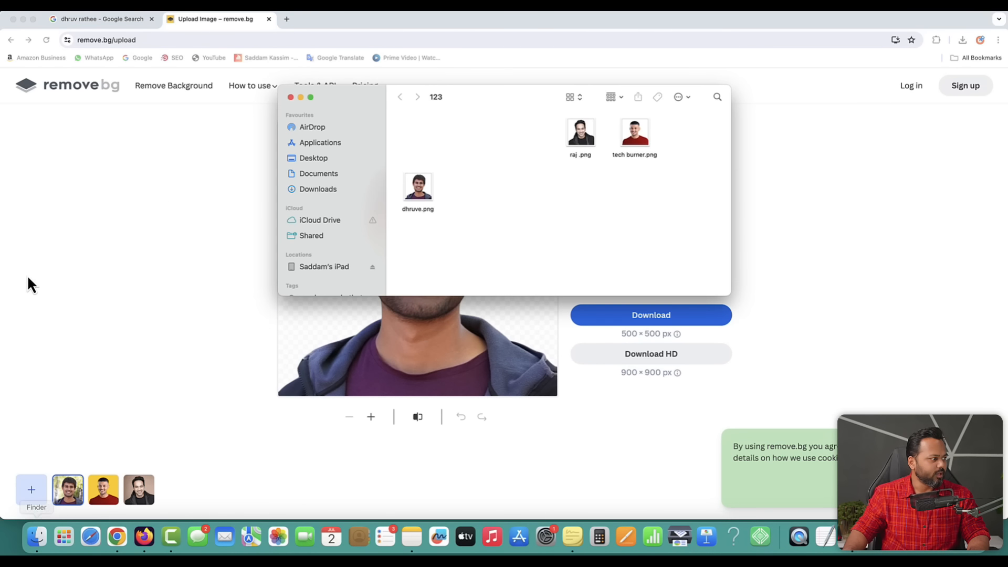
click(169, 166)
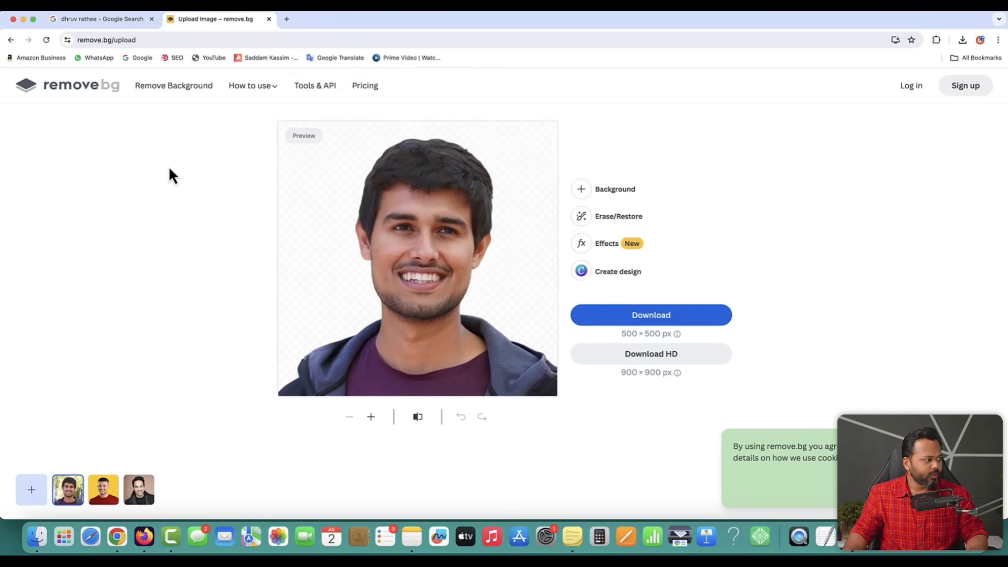
- Remove the background from Desktop's IMG_0887.jpg and save the cutout as sk.png
click(86, 91)
click(615, 309)
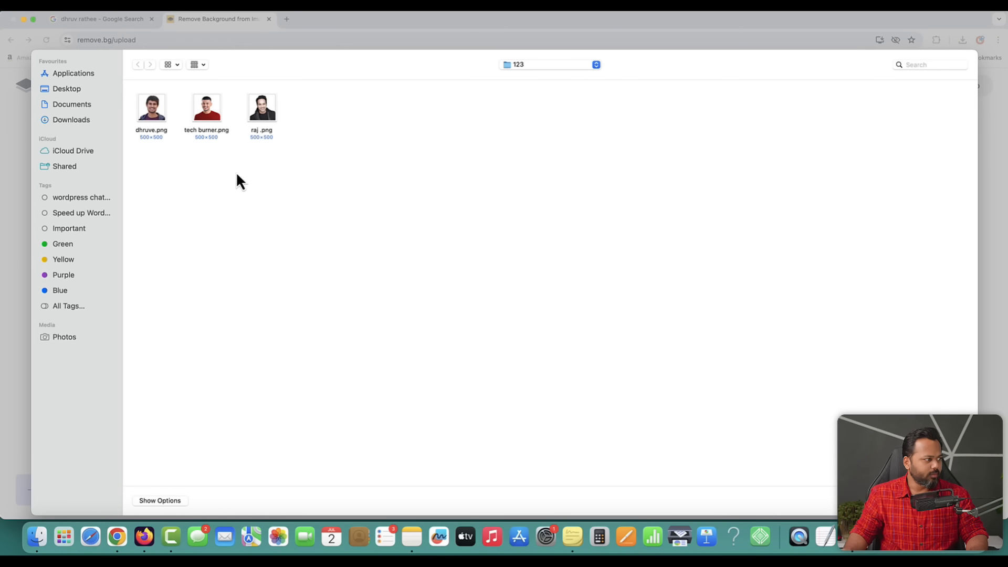
click(69, 90)
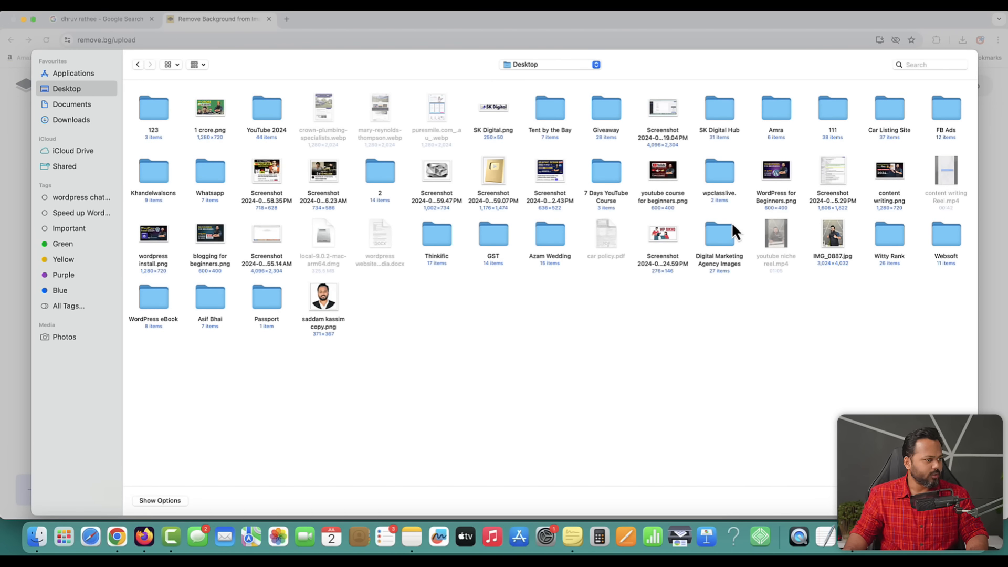
click(834, 246)
key(Return)
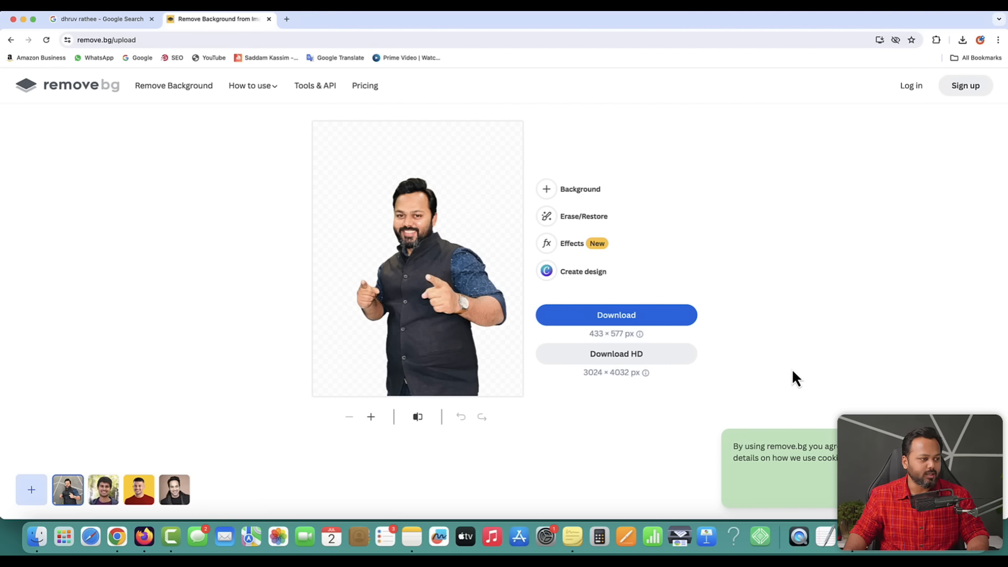
click(616, 320)
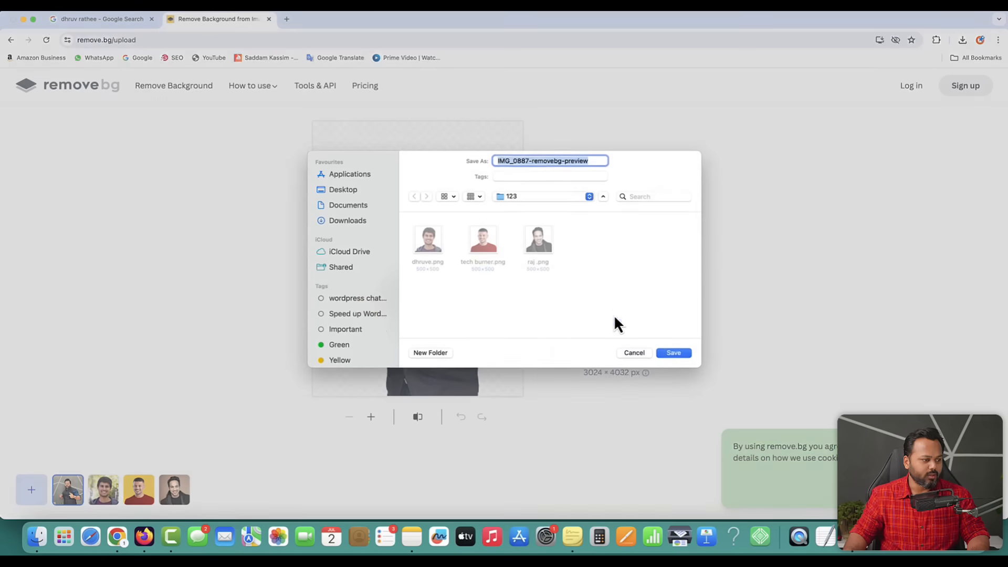
text(sk)
key(Return)
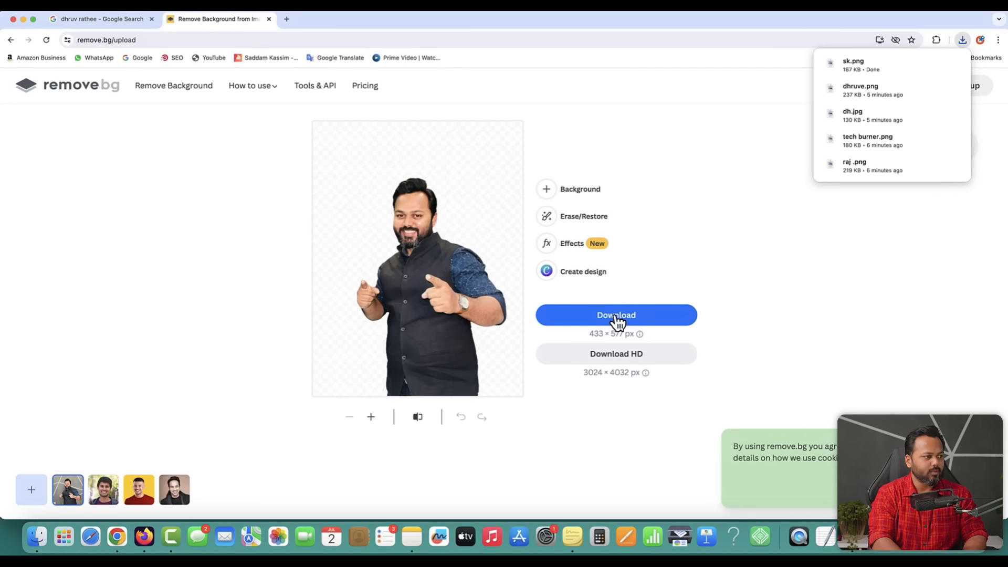
- Check sk.png in Preview, close it, and return to the Google image search tab
click(888, 65)
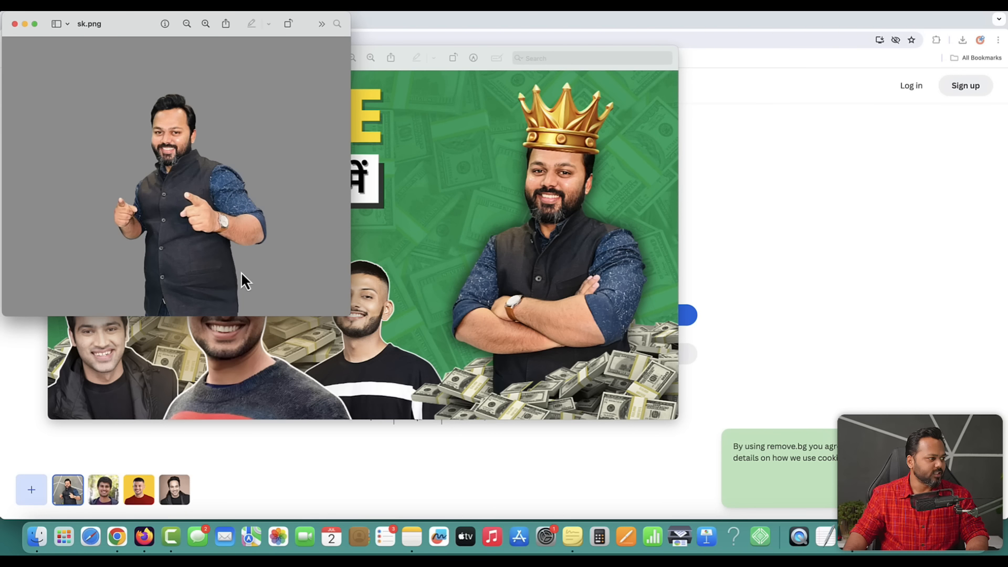
click(15, 24)
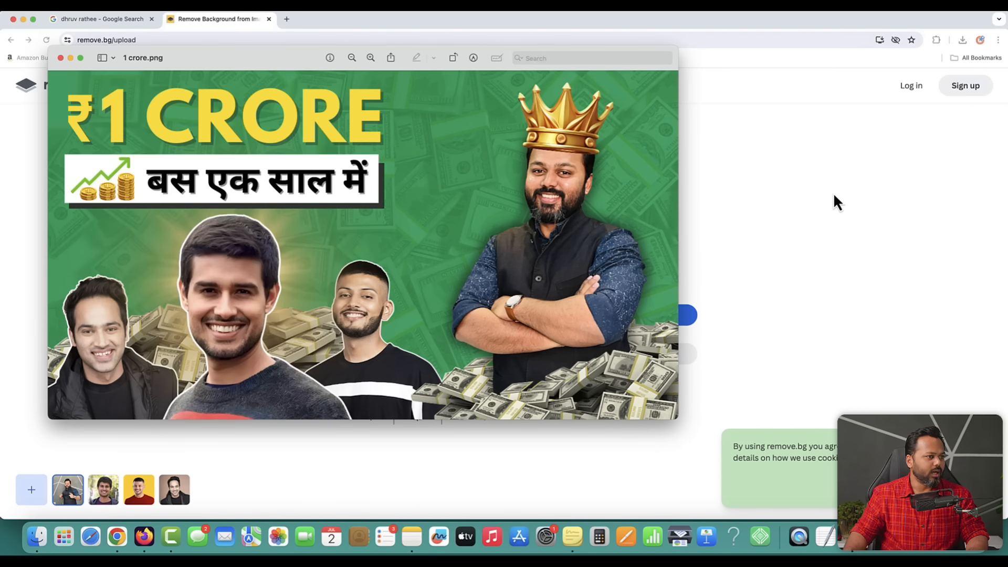
key(super+w)
click(119, 18)
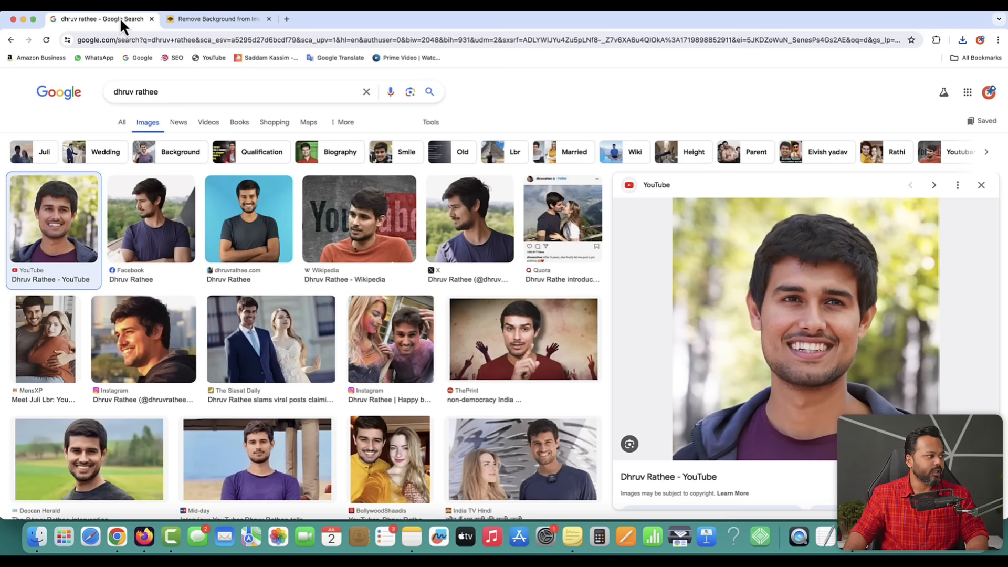
- Load canva.com in the current tab and close the remove.bg tab
click(149, 39)
text(canva.com)
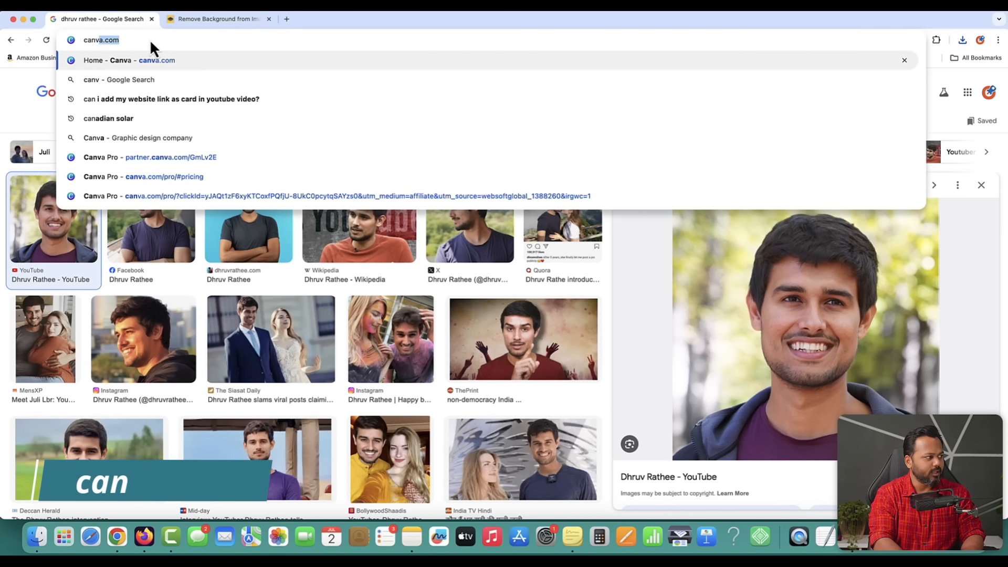
key(Return)
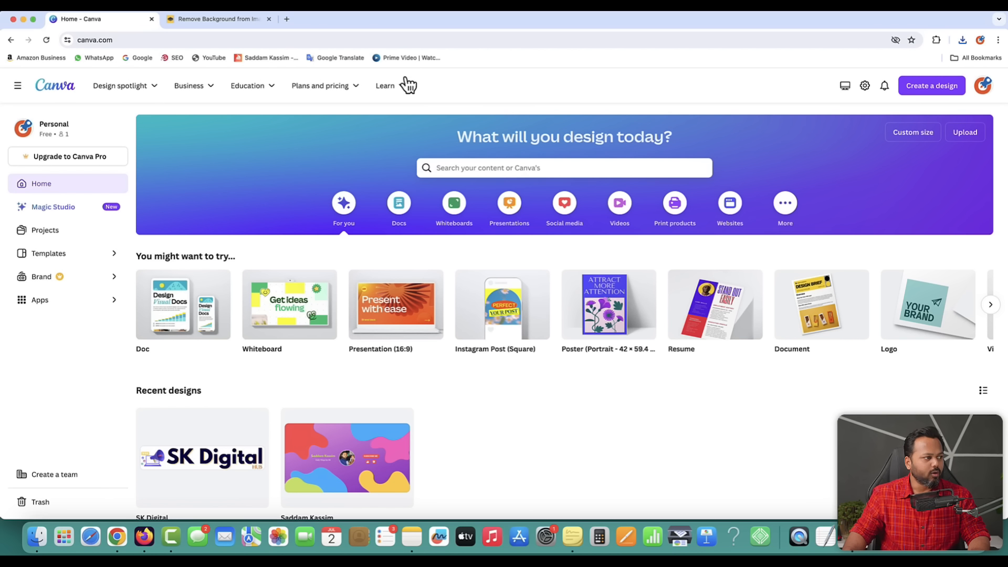
click(268, 19)
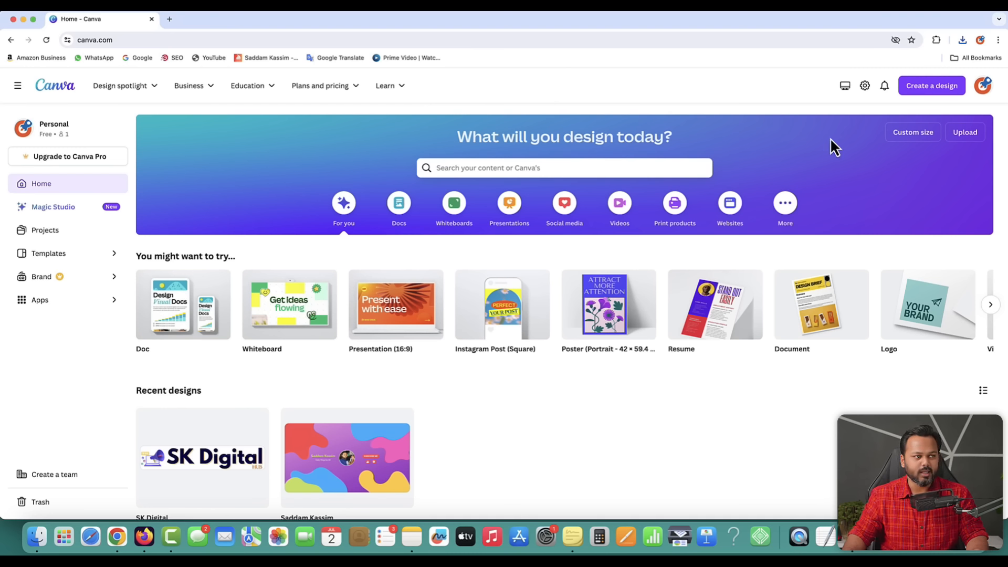
- Create a YouTube Thumbnail design by searching 'you' in the Create a design menu
click(934, 94)
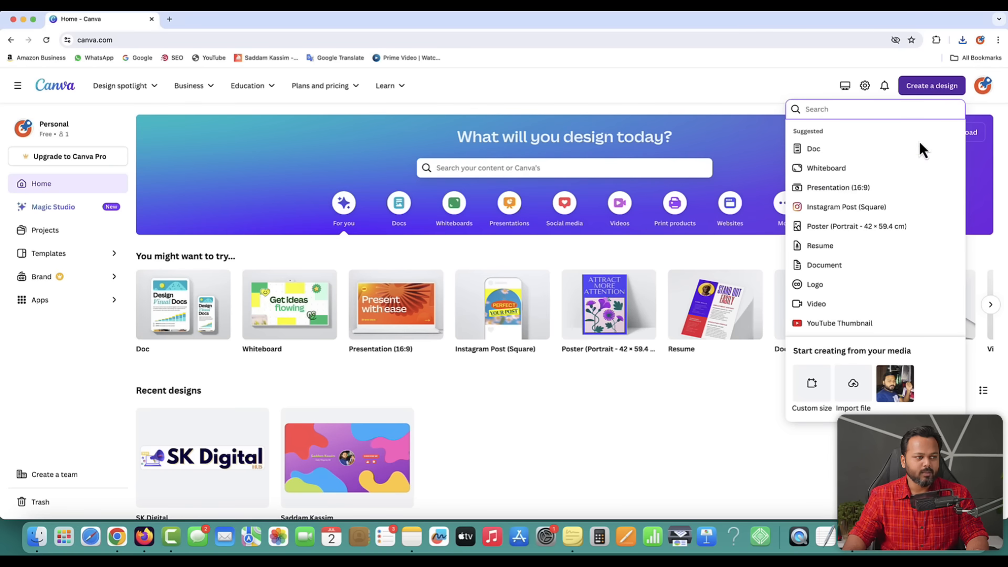
scroll(871, 244, down, 3)
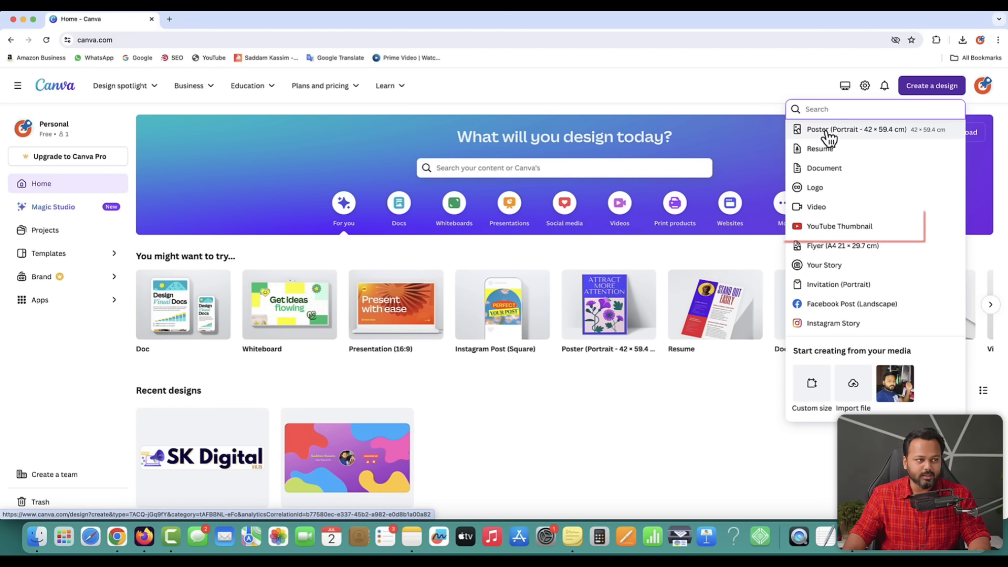
text(youtube thumbnail)
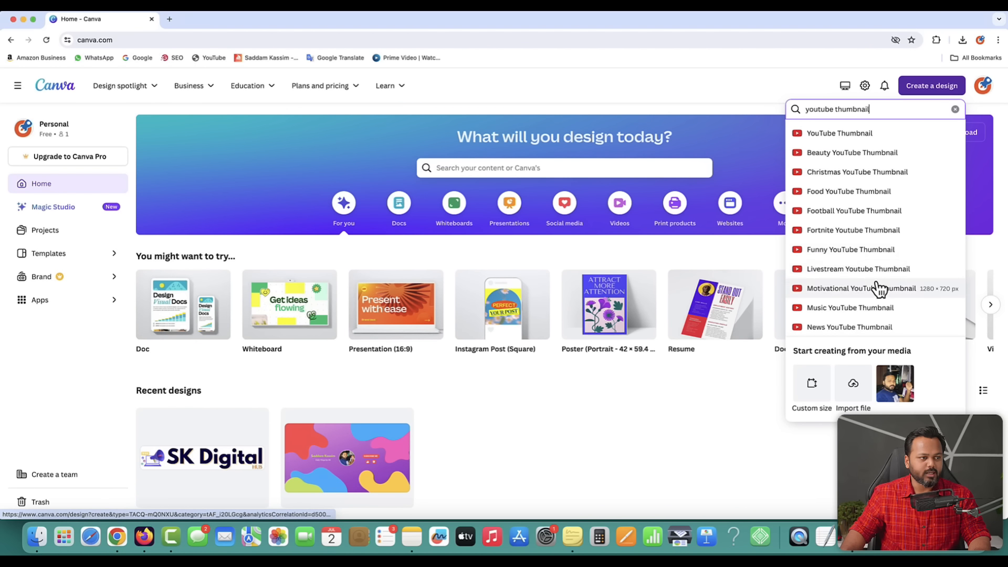
click(827, 134)
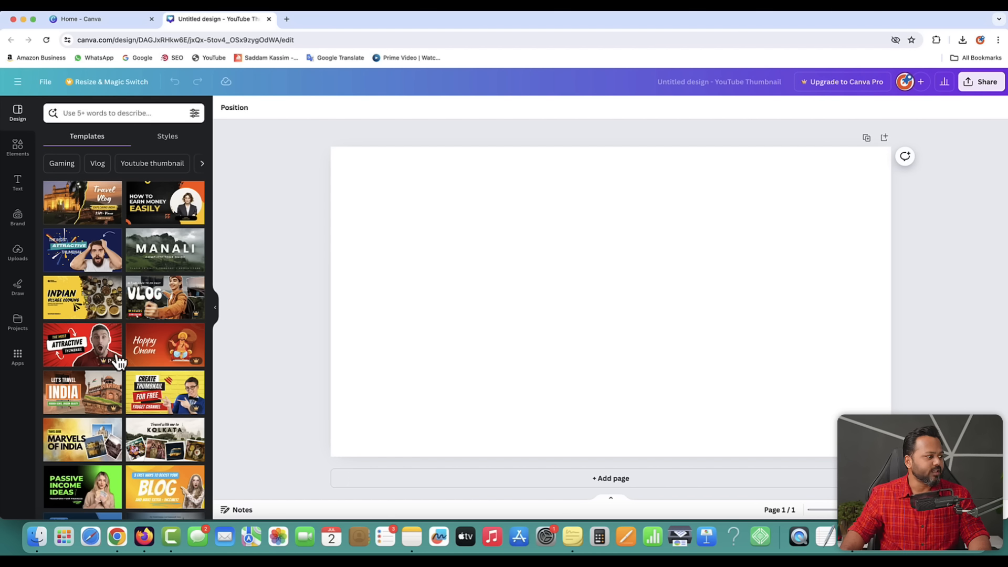
- Browse the Templates panel and apply the green Passive Income Ideas template
scroll(138, 343, down, 5)
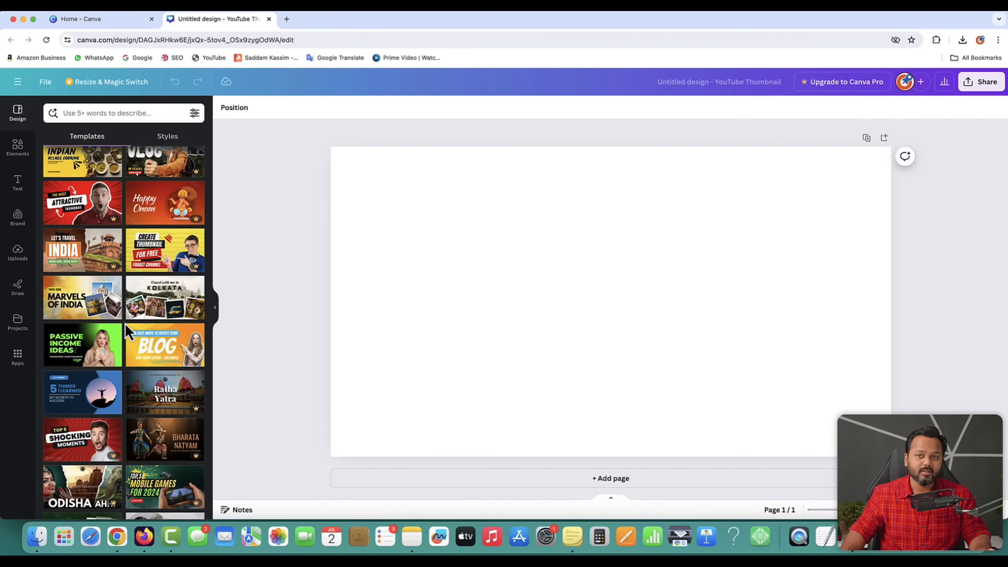
scroll(125, 322, down, 5)
scroll(125, 323, up, 4)
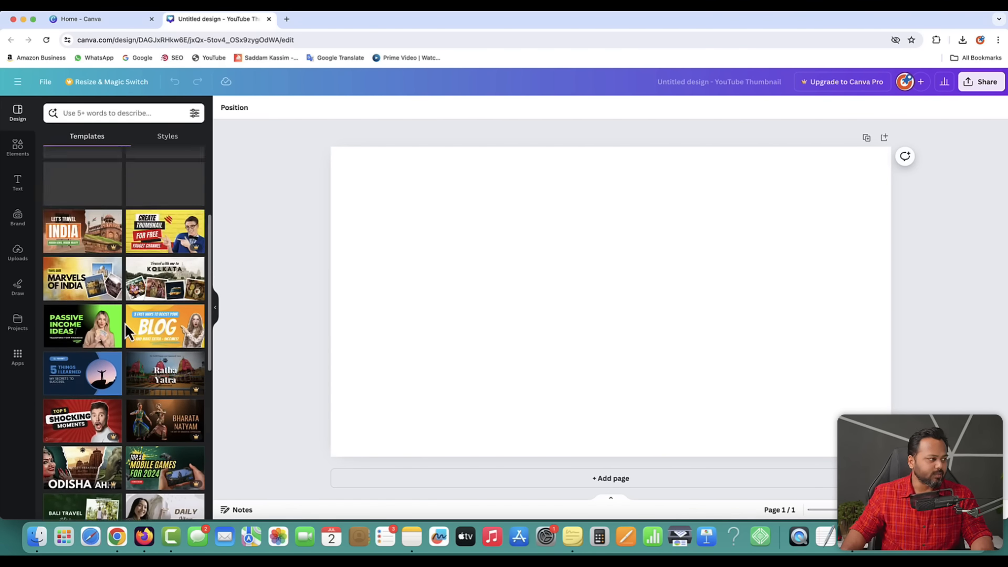
scroll(125, 323, up, 4)
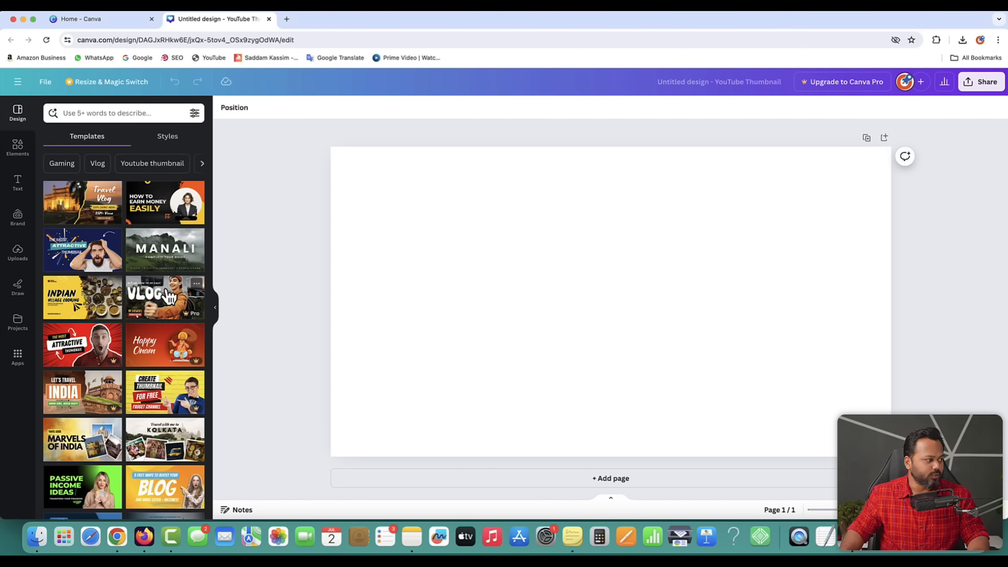
scroll(116, 315, down, 5)
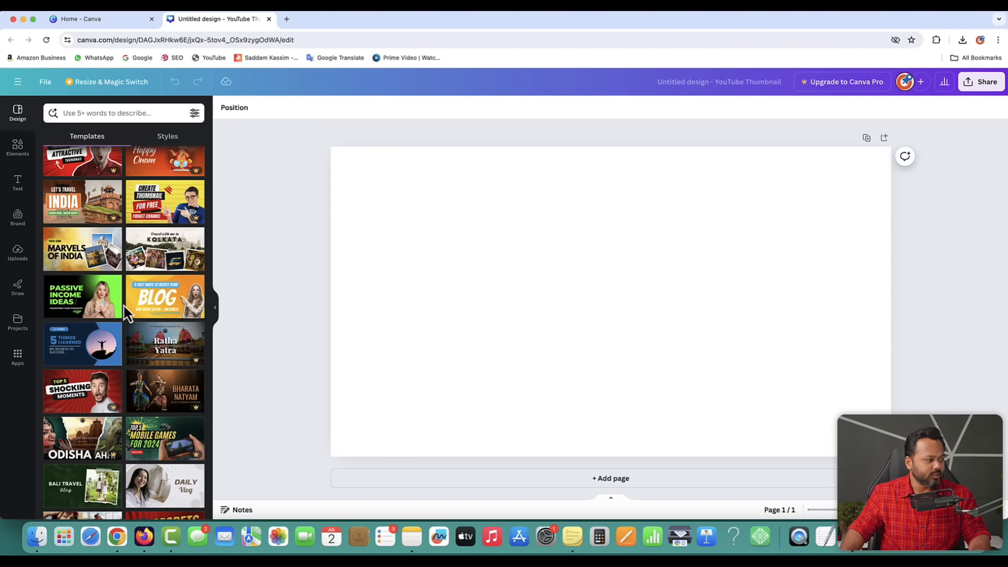
scroll(126, 310, down, 2)
scroll(126, 314, down, 3)
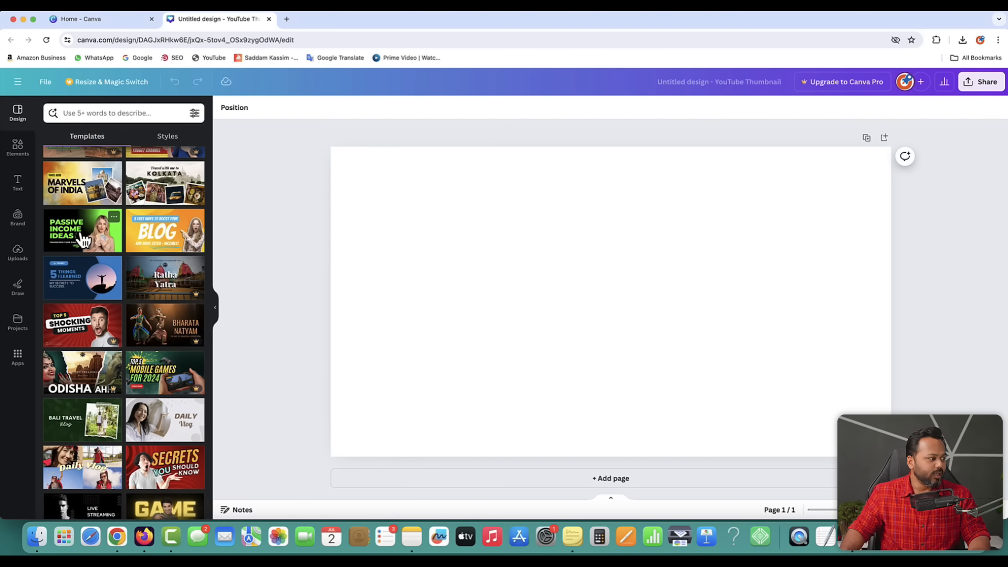
click(82, 239)
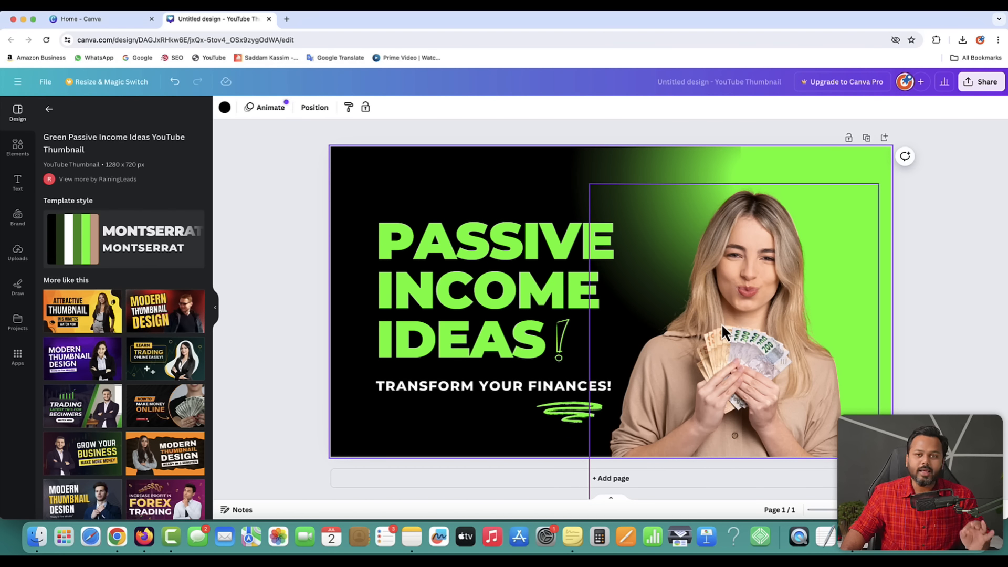
- Delete the woman holding cash and retype the headline as 'INCOME SOURCES'
click(746, 240)
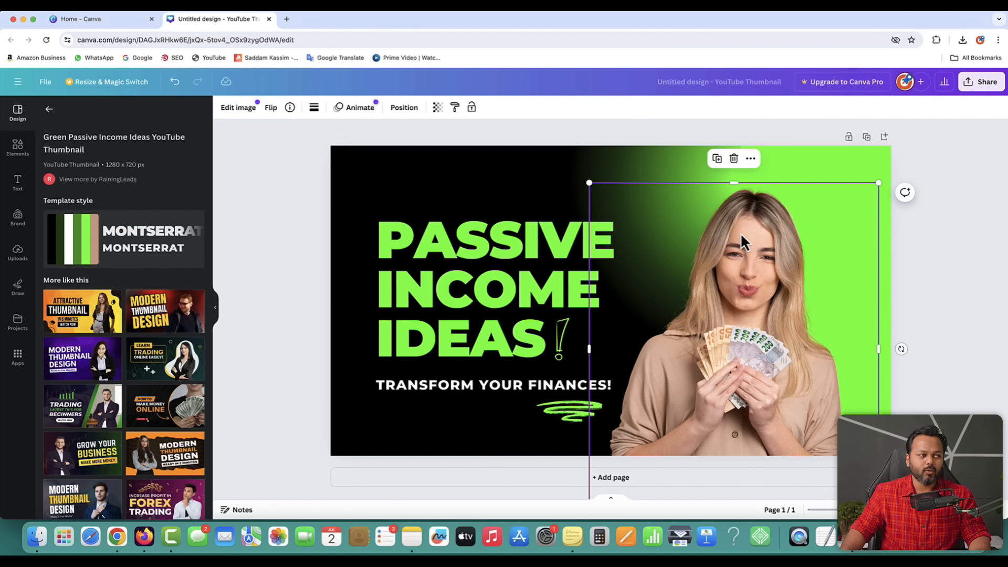
click(734, 159)
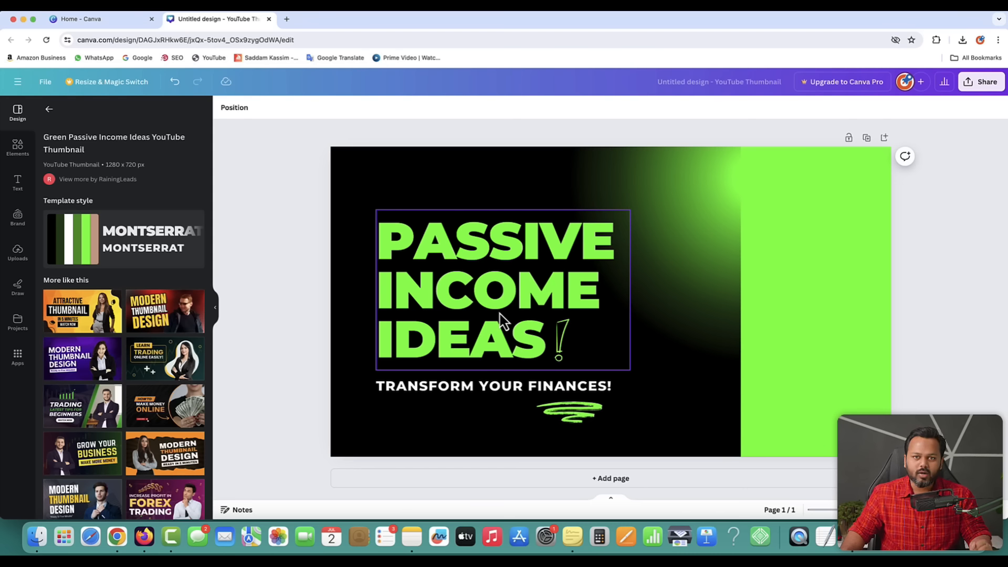
double_click(494, 249)
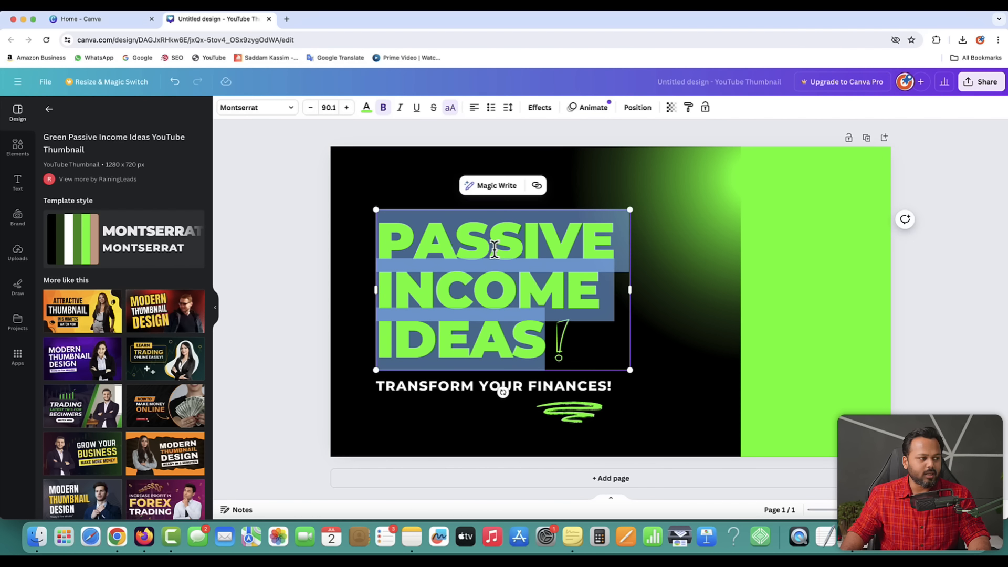
click(494, 250)
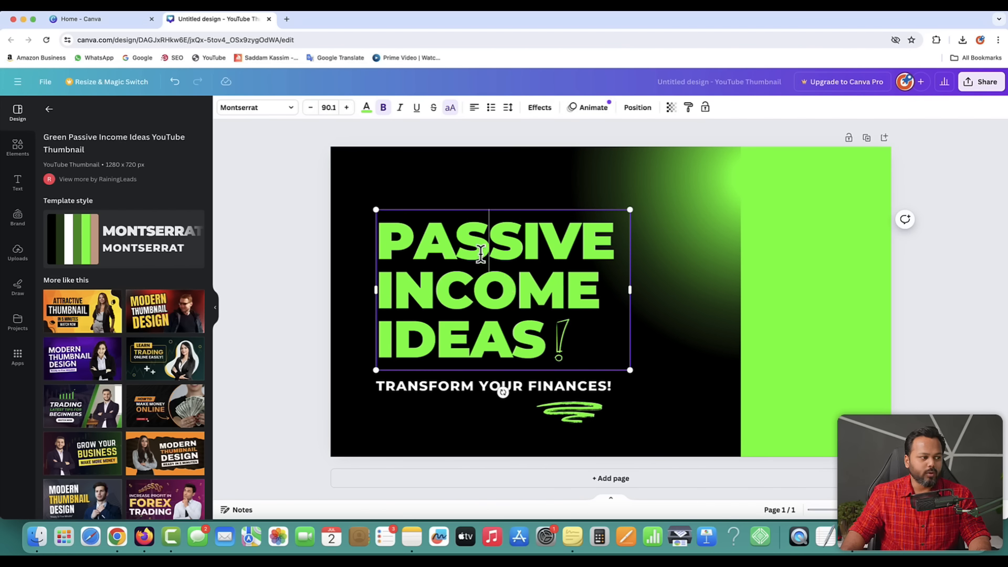
key(BackSpace)
key(BackSpace)
key(BackSpace)
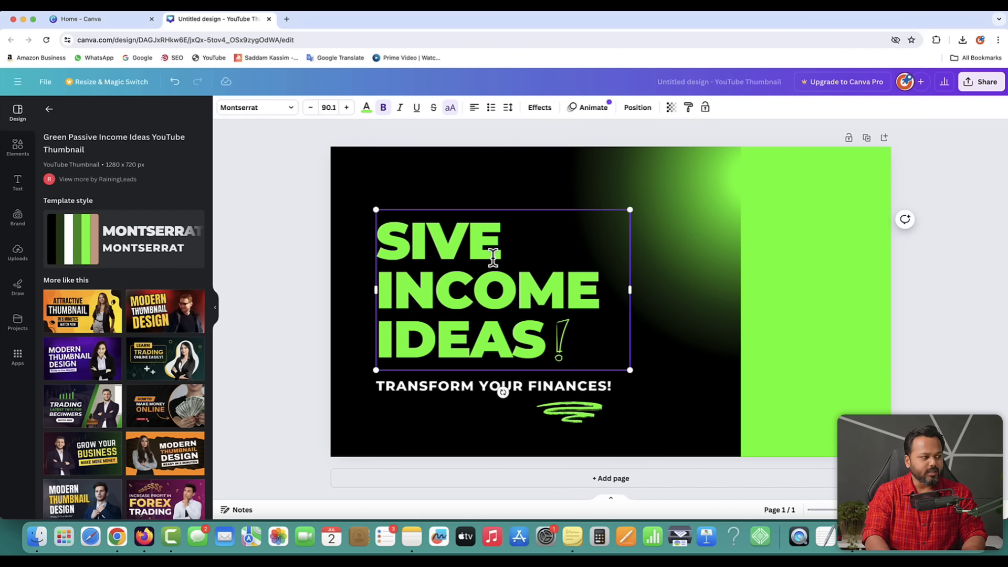
key(Down)
key(Down)
key(End)
key(BackSpace)
key(BackSpace)
key(BackSpace)
key(BackSpace)
key(BackSpace)
key(BackSpace)
key(BackSpace)
key(BackSpace)
key(BackSpace)
key(BackSpace)
key(BackSpace)
key(BackSpace)
key(BackSpace)
key(BackSpace)
key(BackSpace)
key(BackSpace)
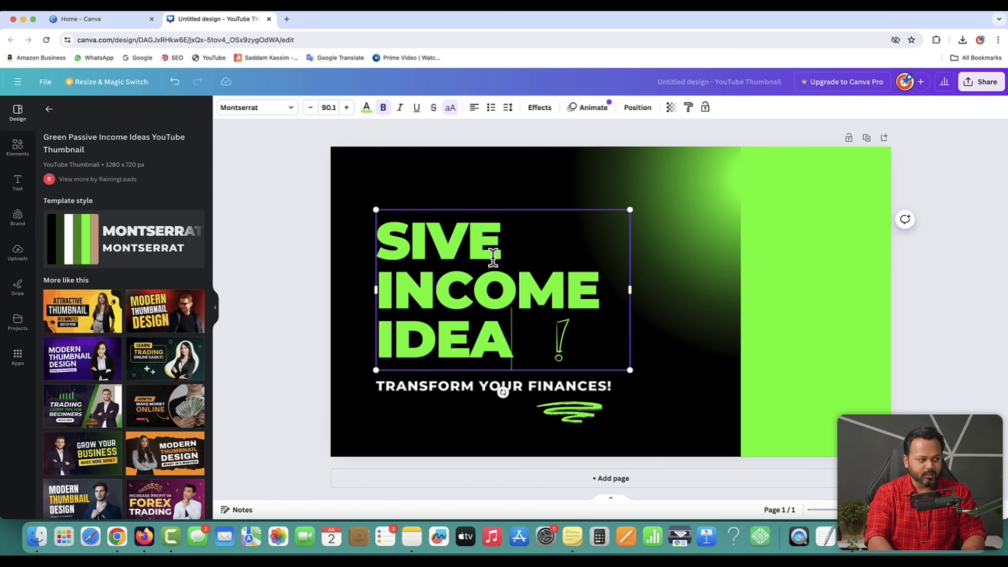
key(BackSpace)
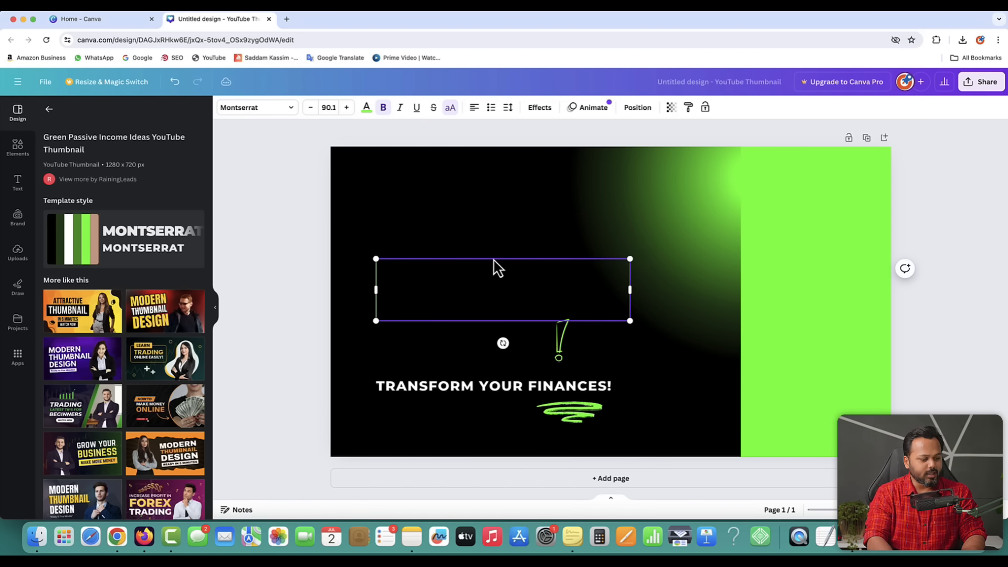
text(INCOM)
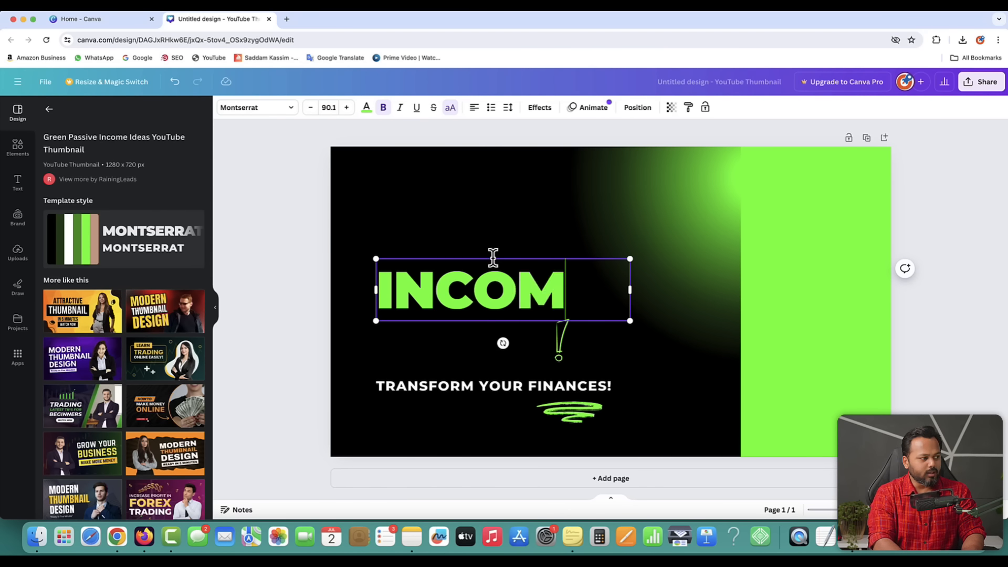
text(E SOURCRE)
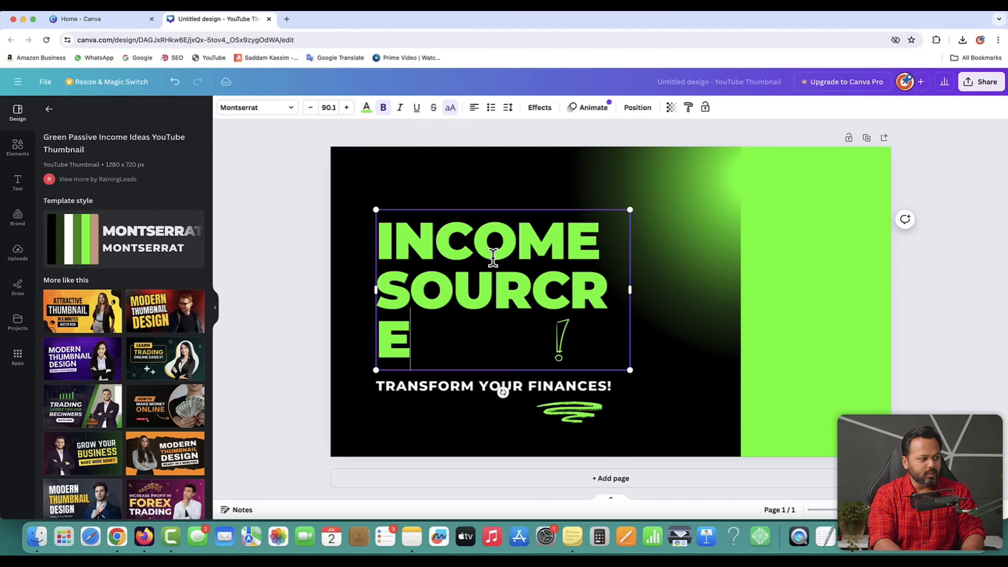
key(BackSpace)
key(BackSpace)
text(ES)
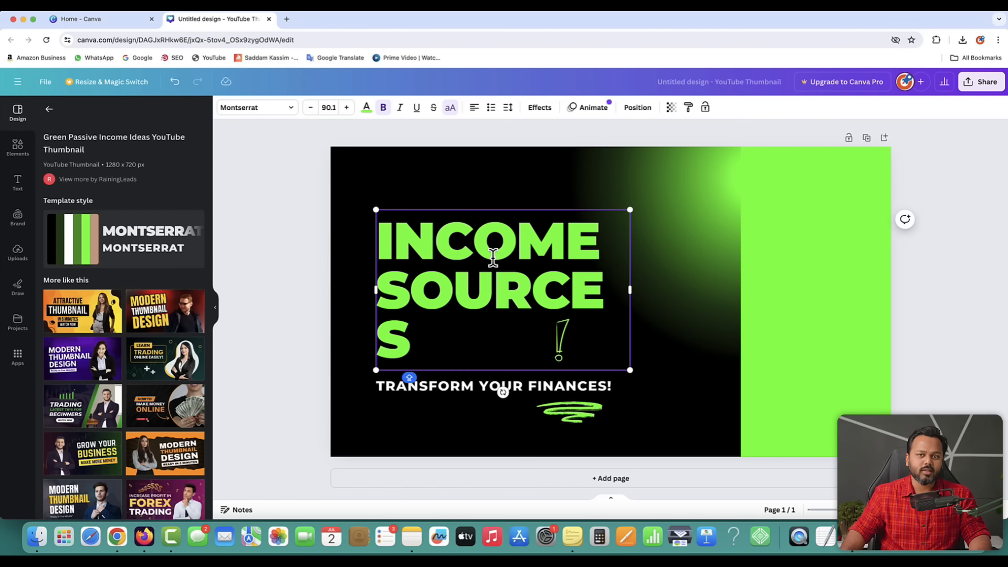
- Reduce the headline to font size 62.5, shrink its box, and select all page elements
click(310, 250)
click(482, 281)
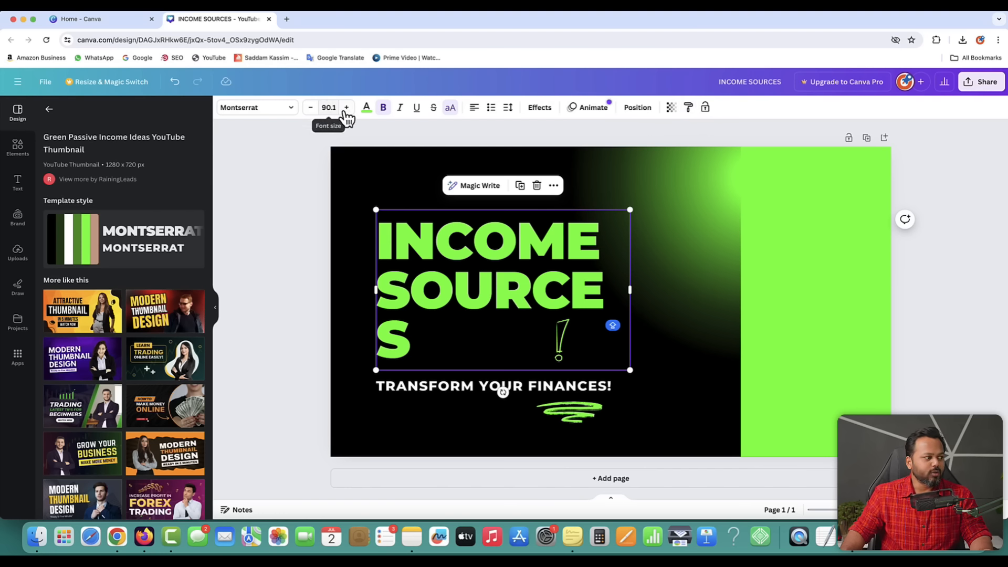
click(312, 109)
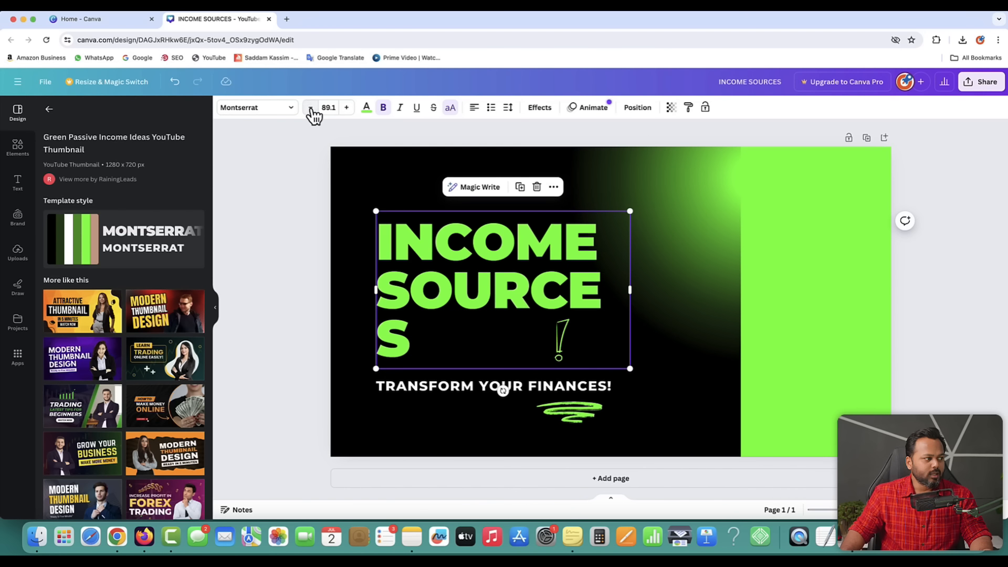
click(311, 109)
click(311, 108)
click(311, 108)
click(312, 107)
click(311, 108)
click(311, 107)
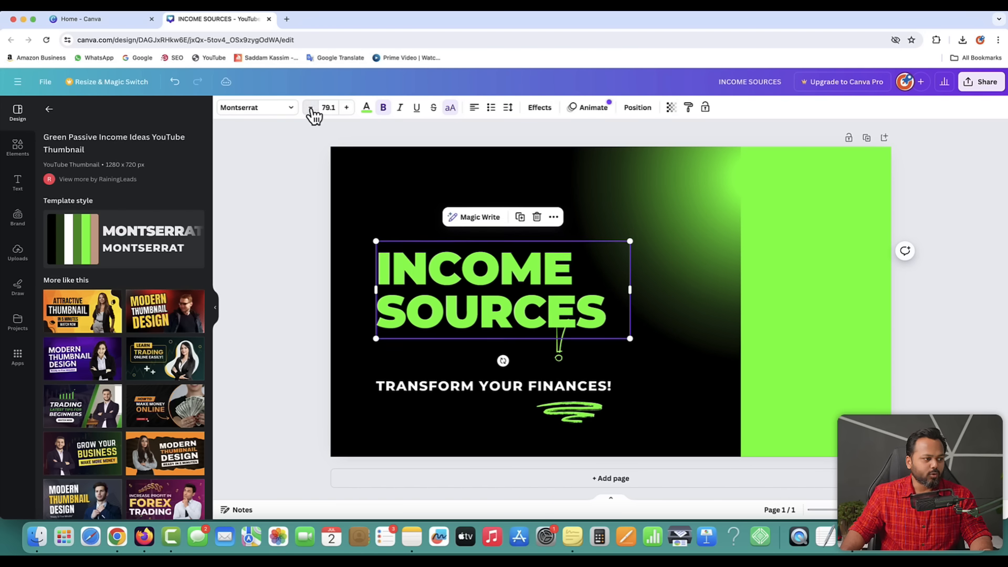
click(311, 107)
click(311, 108)
click(311, 108)
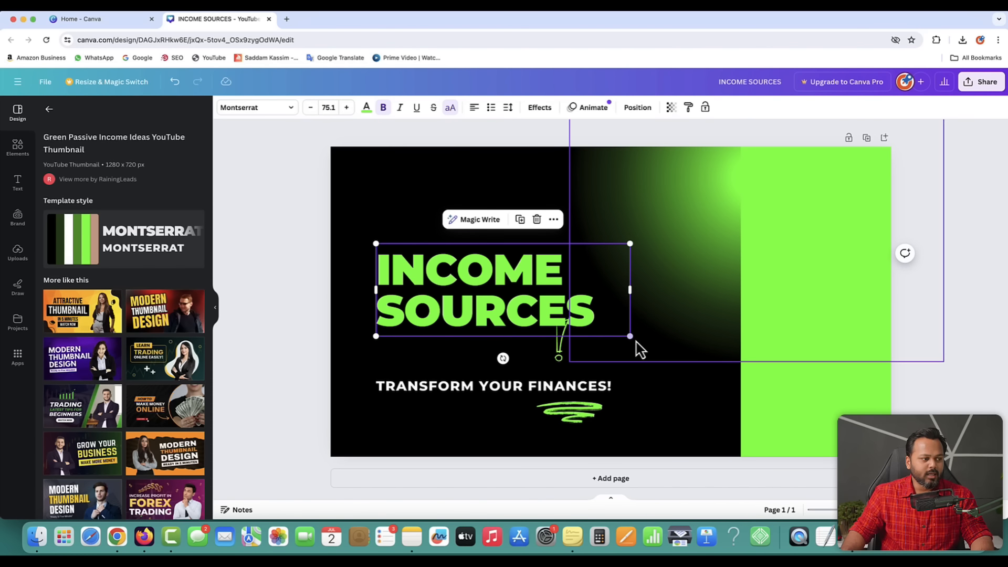
drag(630, 337, 591, 306)
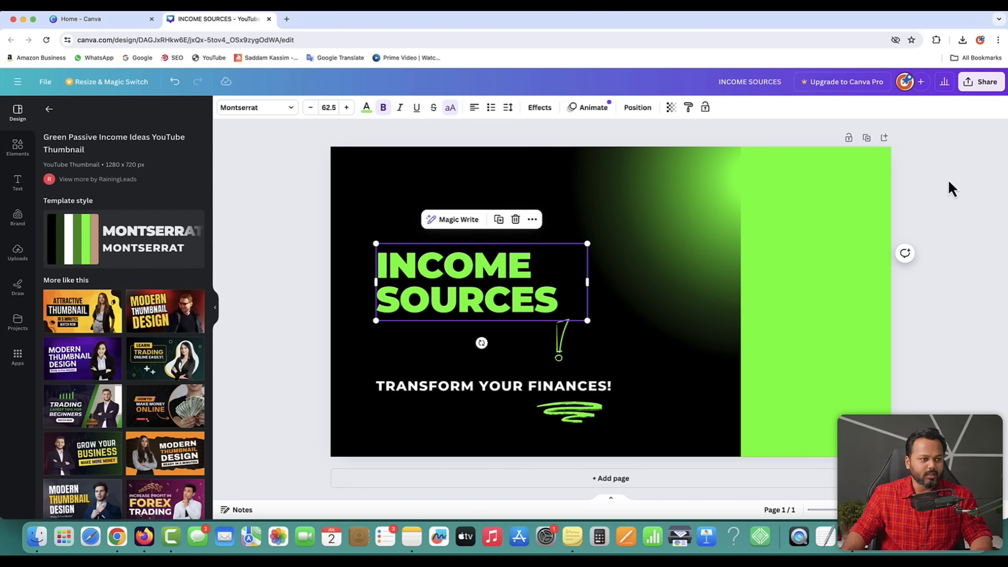
drag(952, 181, 308, 456)
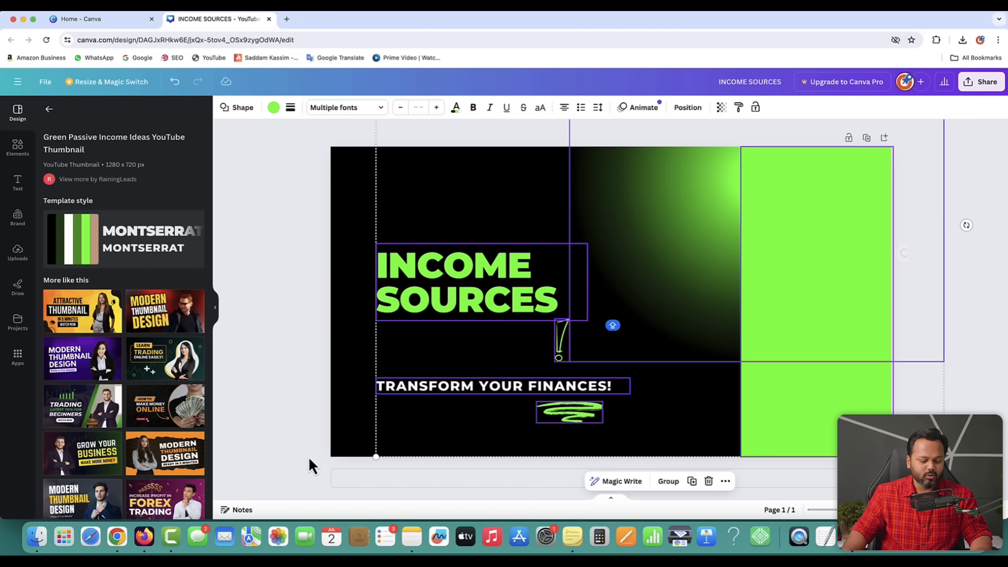
- Delete all template elements and the black background, leaving a blank white page
key(Delete)
click(608, 396)
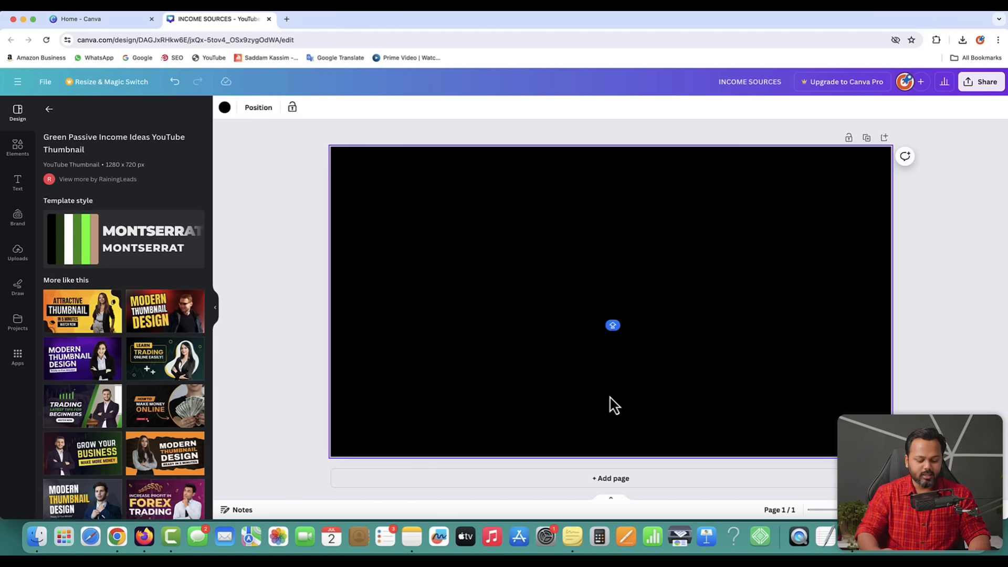
key(Delete)
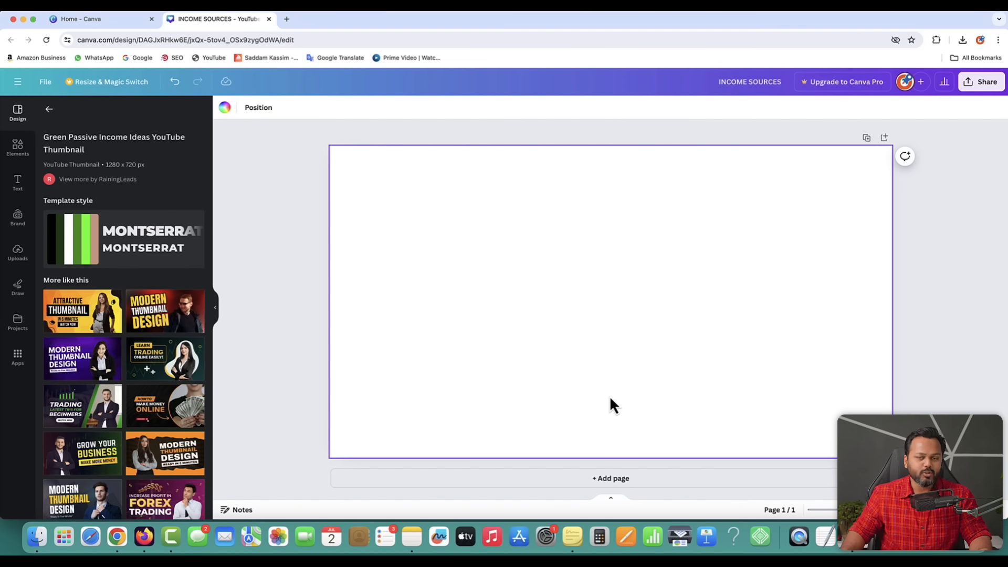
key(ctrl+Up)
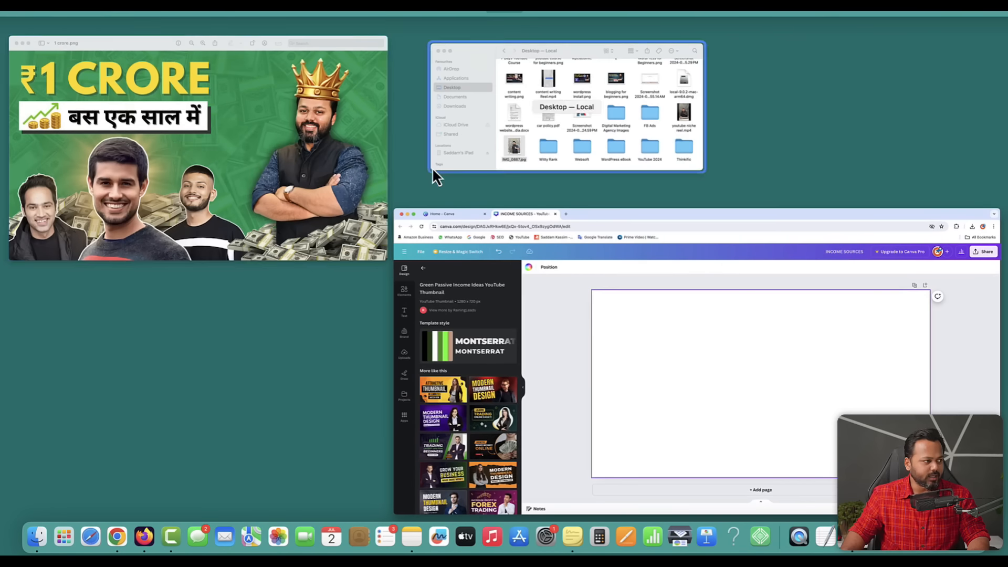
- Study the 1 crore.png reference thumbnail in Preview, then go back to the blank Canva page
click(276, 138)
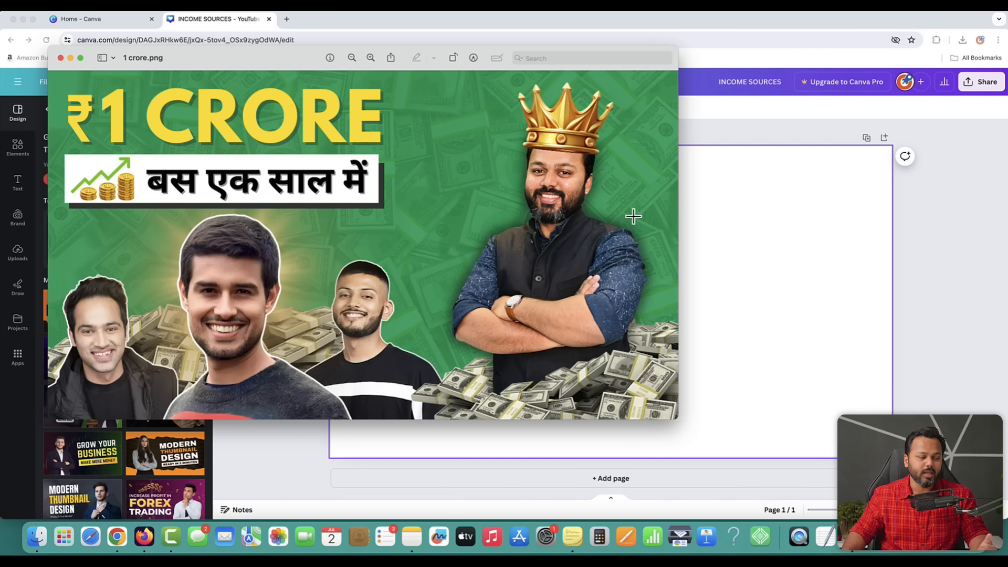
click(691, 237)
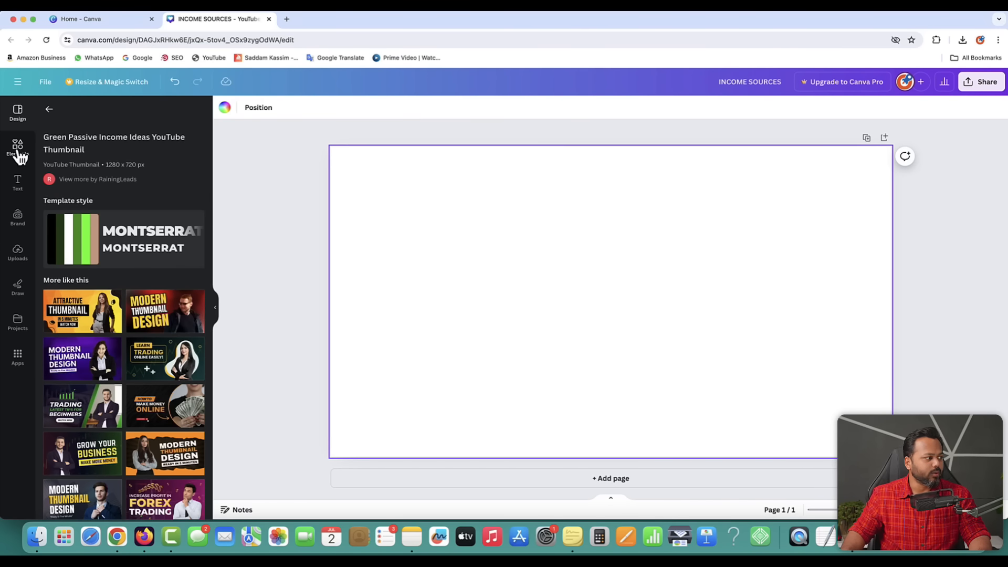
- Search the Elements library for MONEY and browse the photo results
click(18, 147)
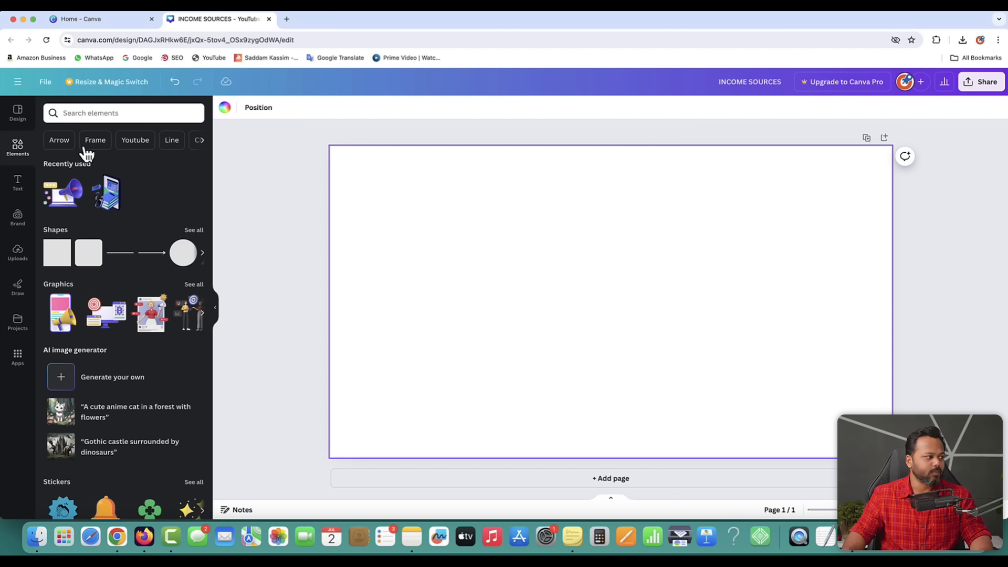
click(72, 113)
text(MONEY)
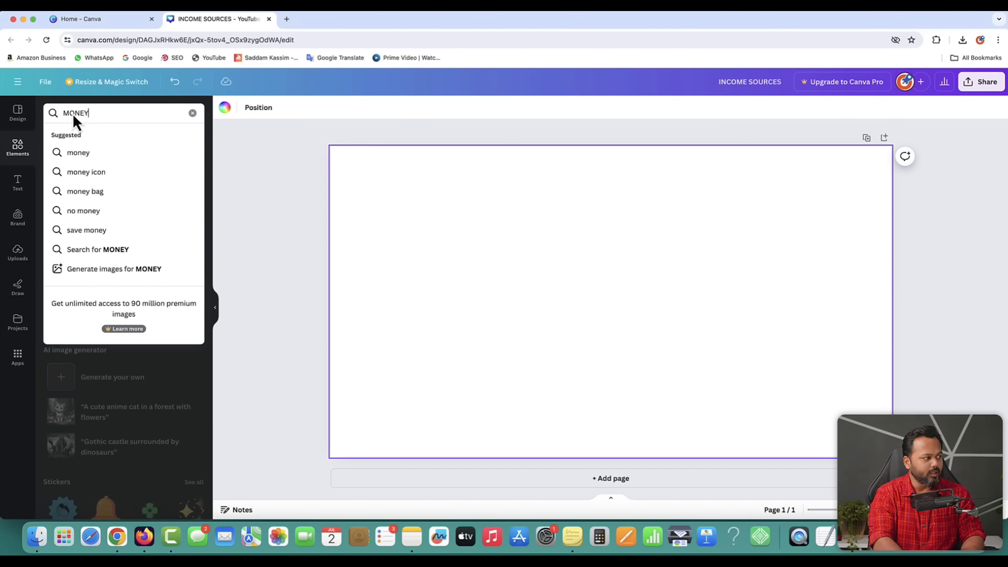
key(Return)
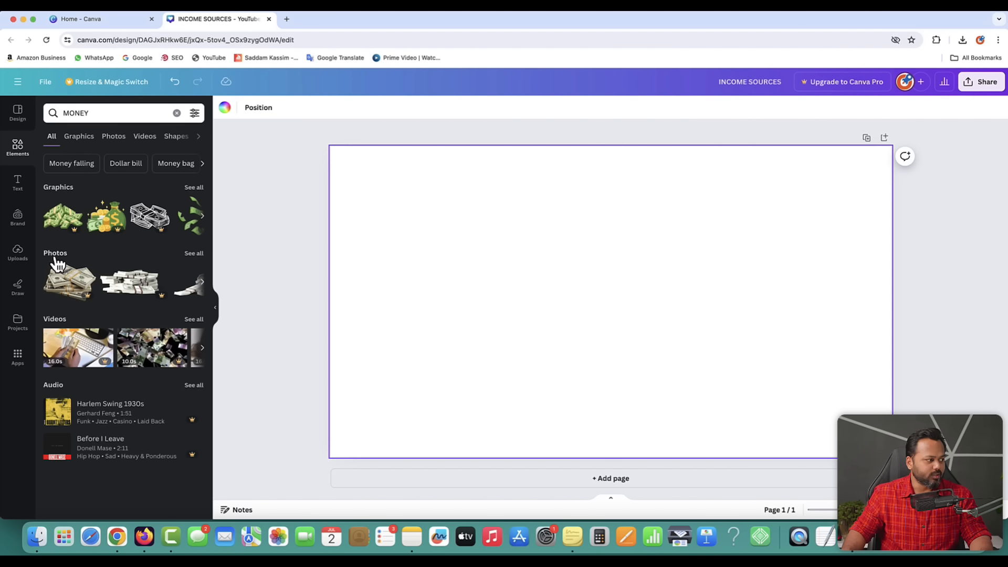
click(195, 255)
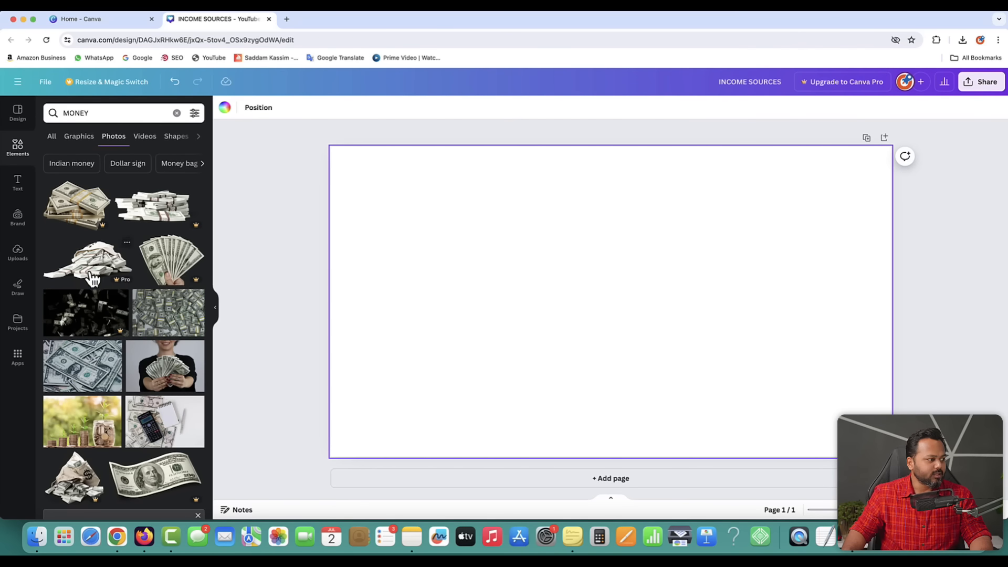
scroll(128, 449, down, 2)
scroll(129, 448, down, 3)
scroll(128, 448, up, 5)
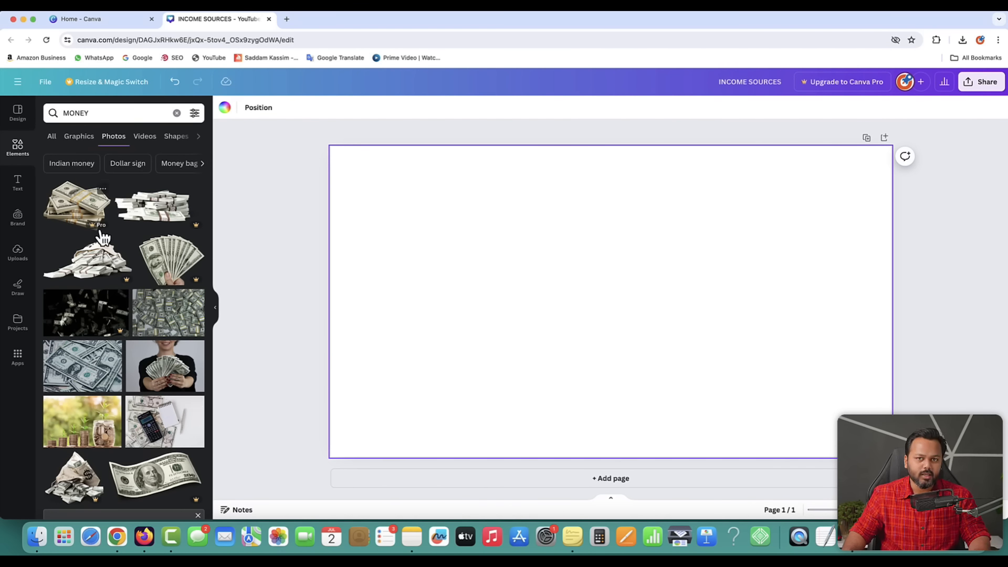
- Add the money-pile photo and set it as the page background
click(167, 314)
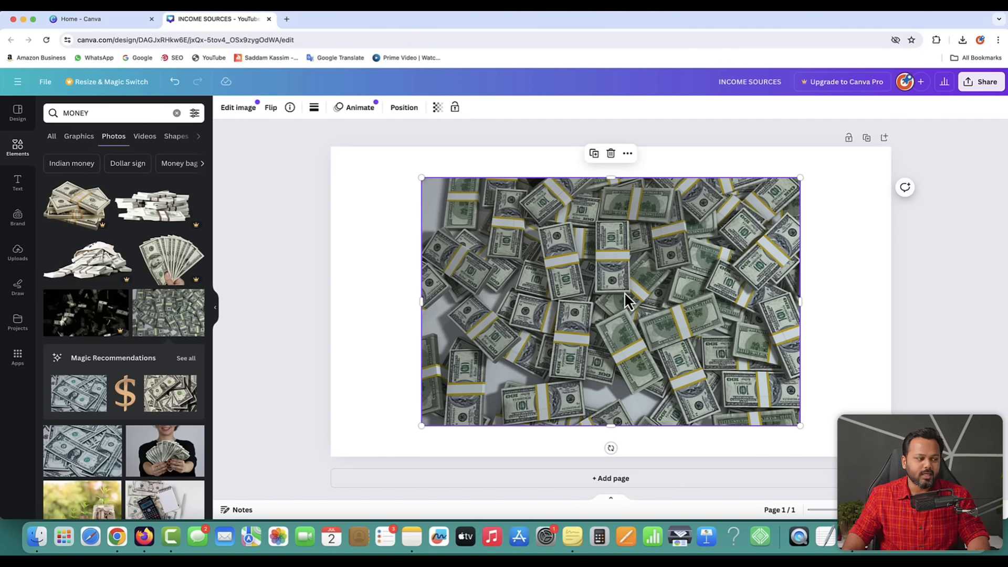
right_click(598, 270)
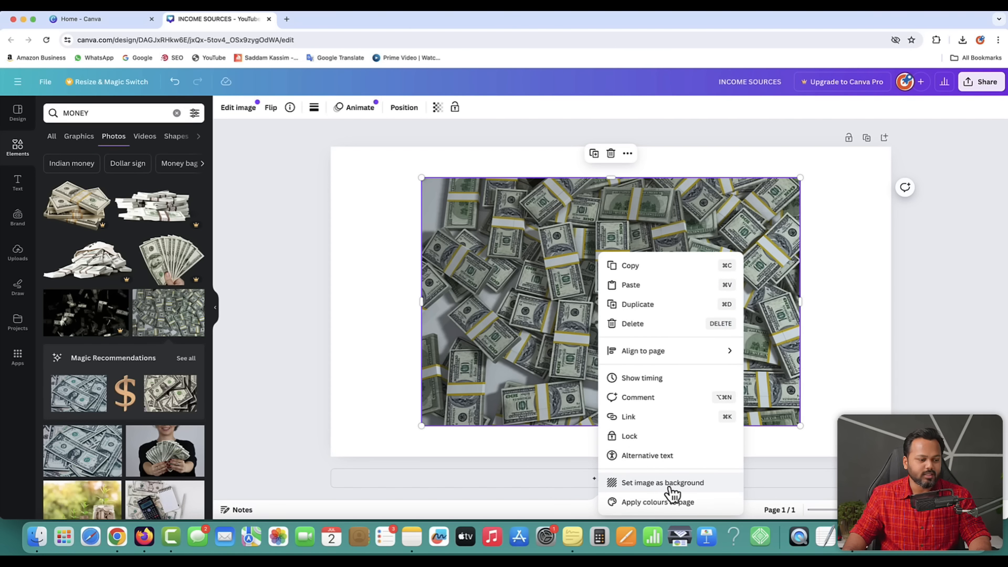
click(688, 483)
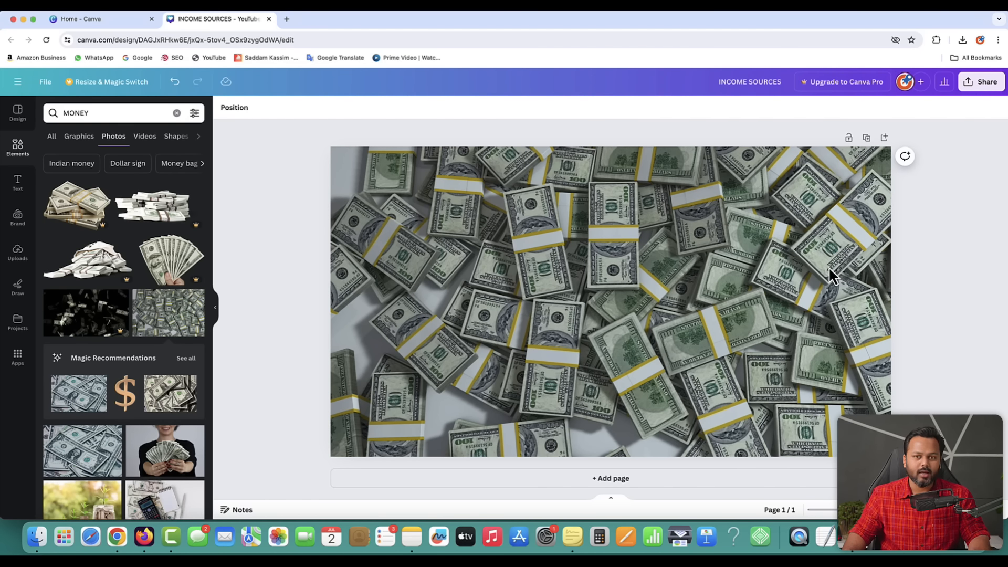
key(ctrl+Up)
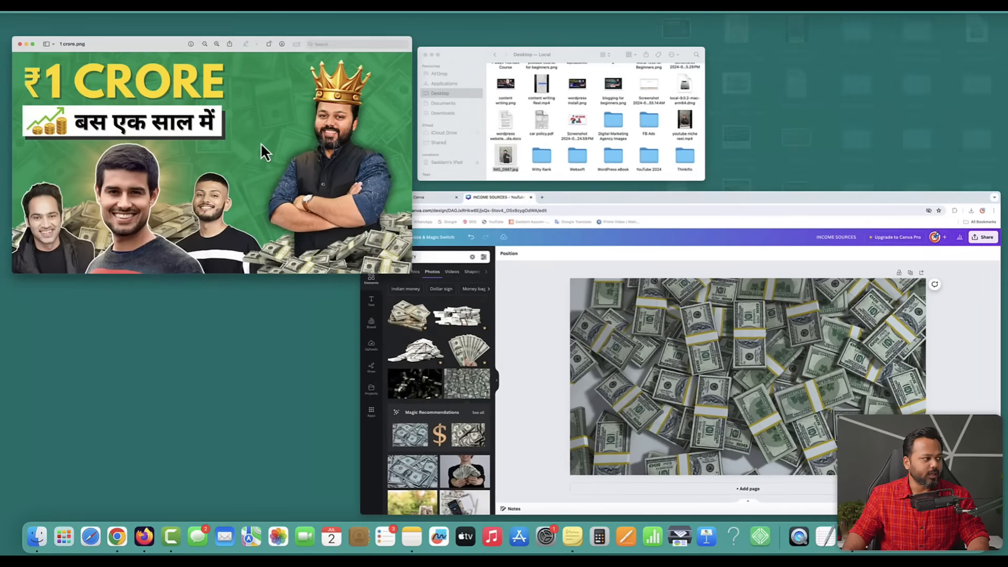
- Compare the 1 crore.png reference with the money background, then return to Canva's Elements library
click(263, 152)
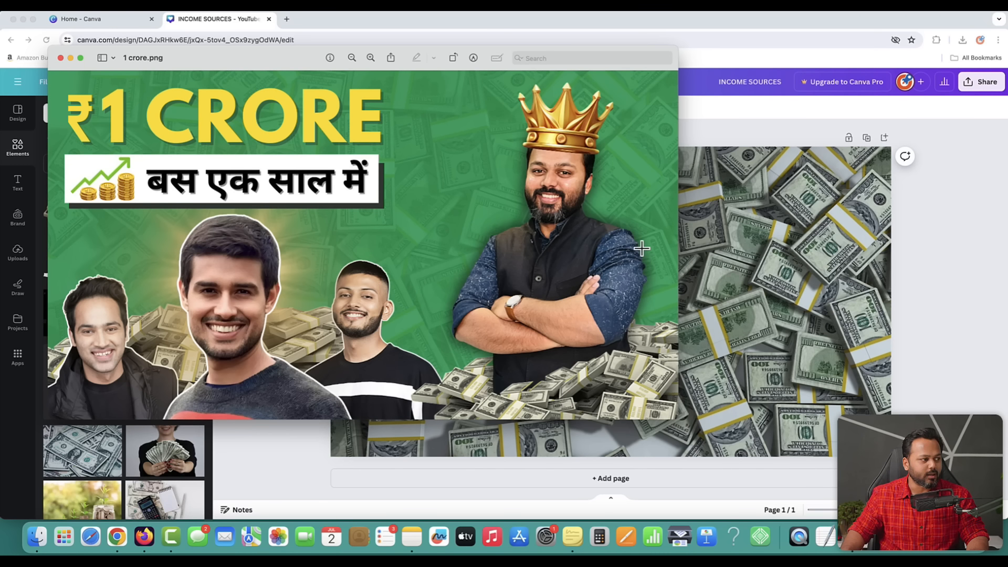
click(794, 240)
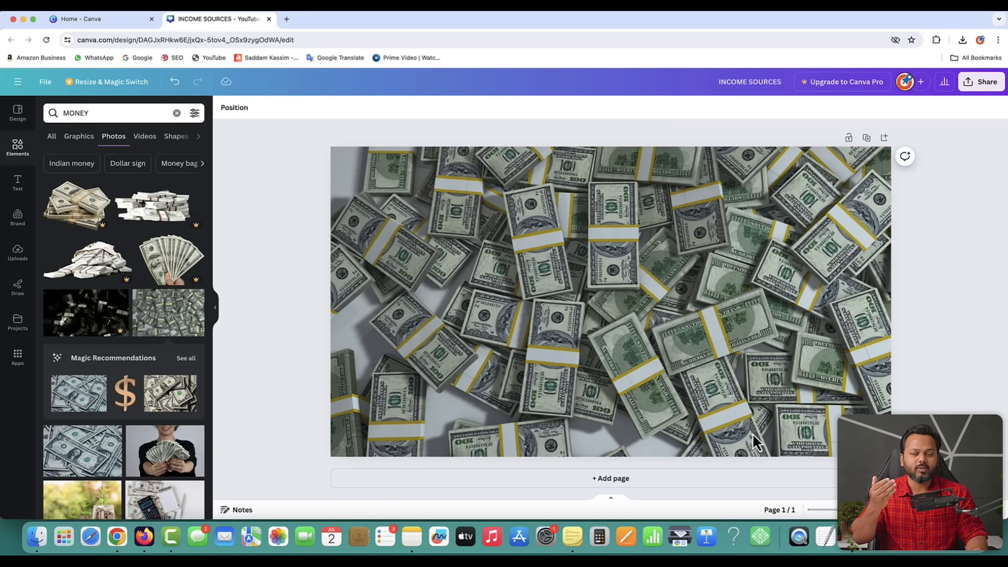
click(17, 149)
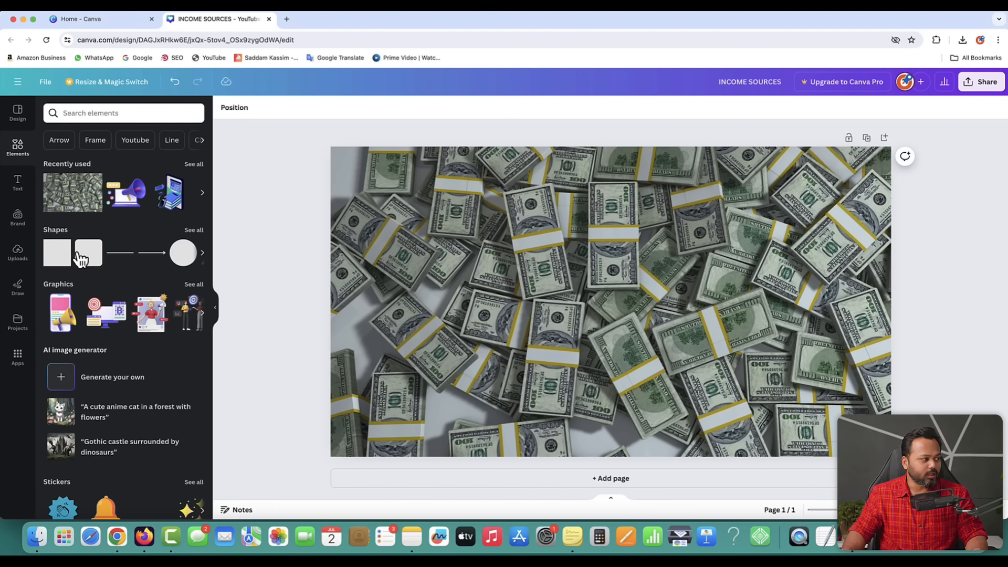
- Add a grey square from Shapes and stretch it to 531 by 349 over the whole page
click(193, 231)
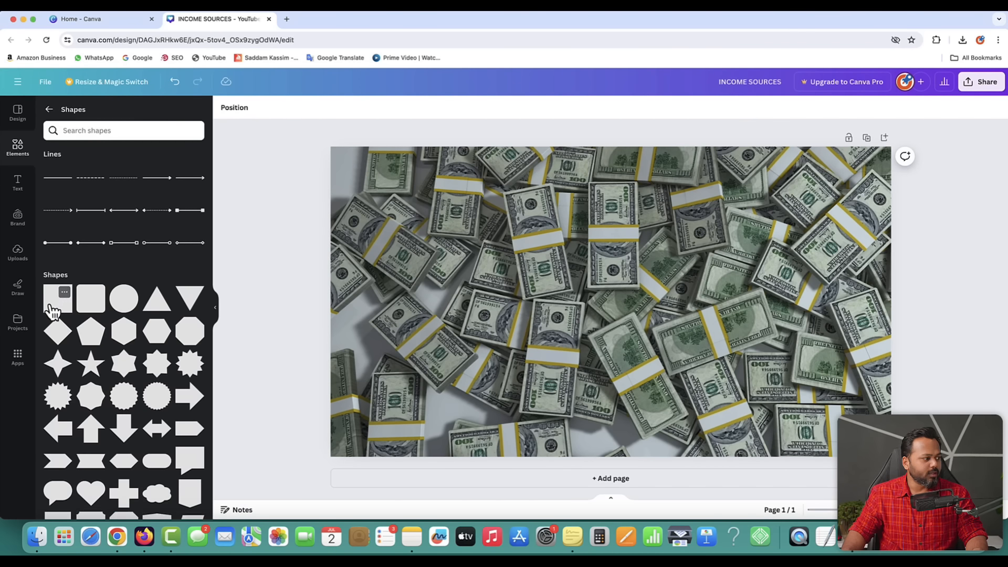
click(58, 305)
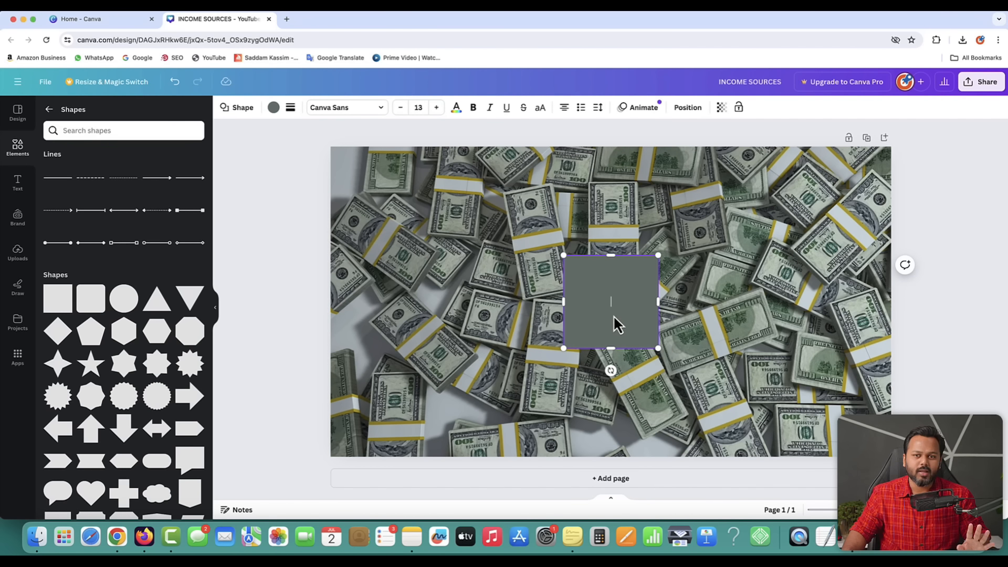
text(aipsdfapis)
key(BackSpace)
key(BackSpace)
key(BackSpace)
key(BackSpace)
key(BackSpace)
key(BackSpace)
key(BackSpace)
key(BackSpace)
key(BackSpace)
key(BackSpace)
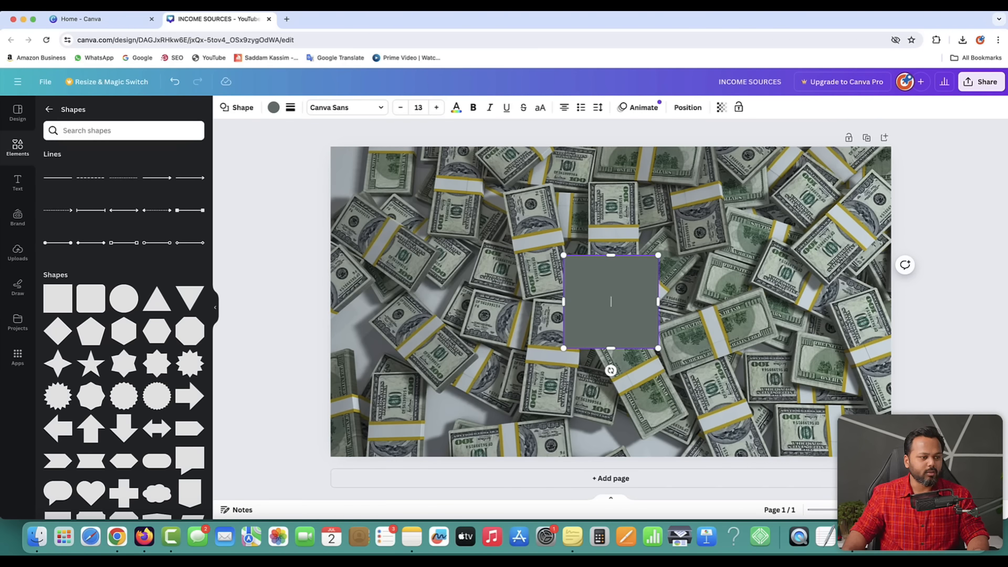
click(960, 311)
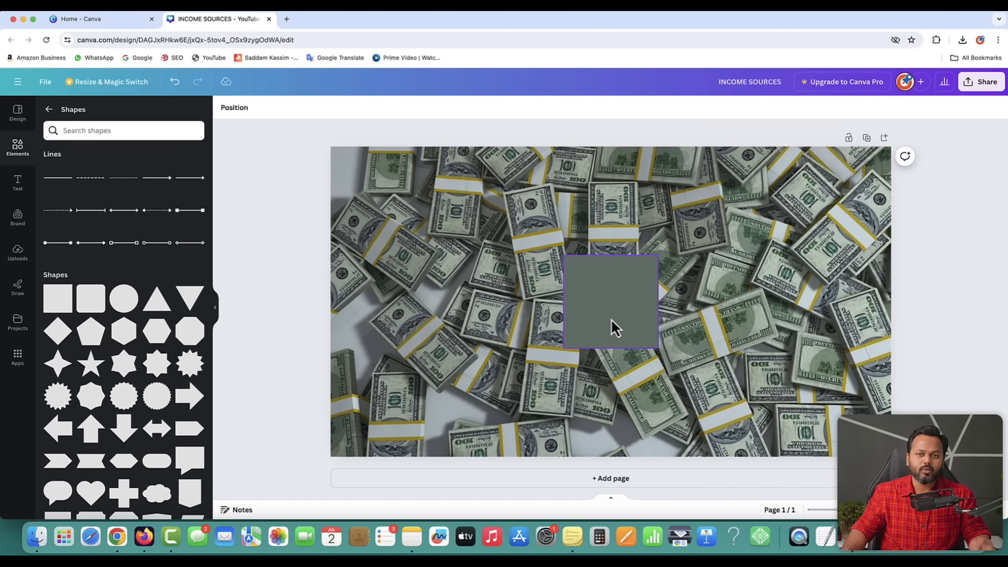
drag(615, 307, 385, 200)
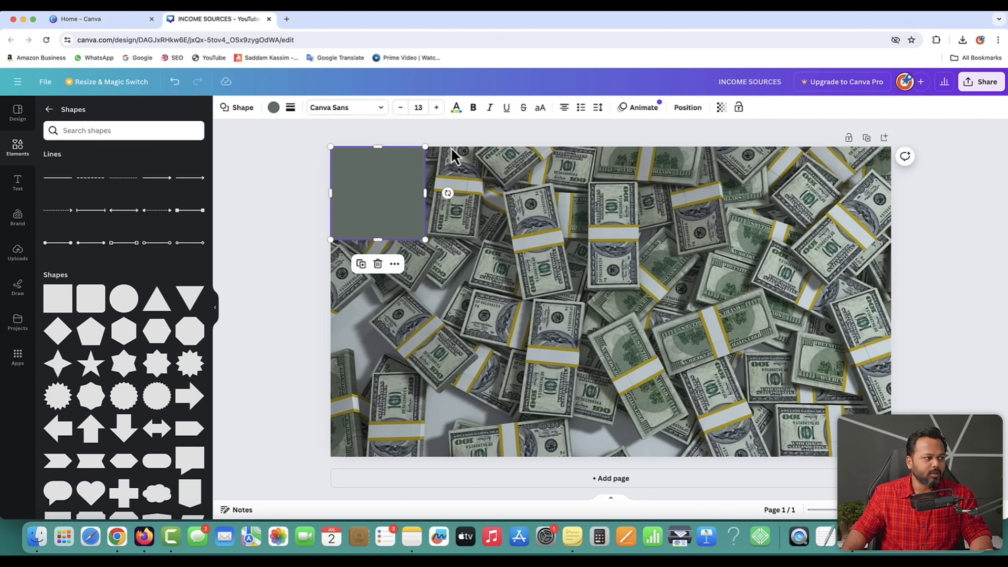
drag(394, 147, 395, 147)
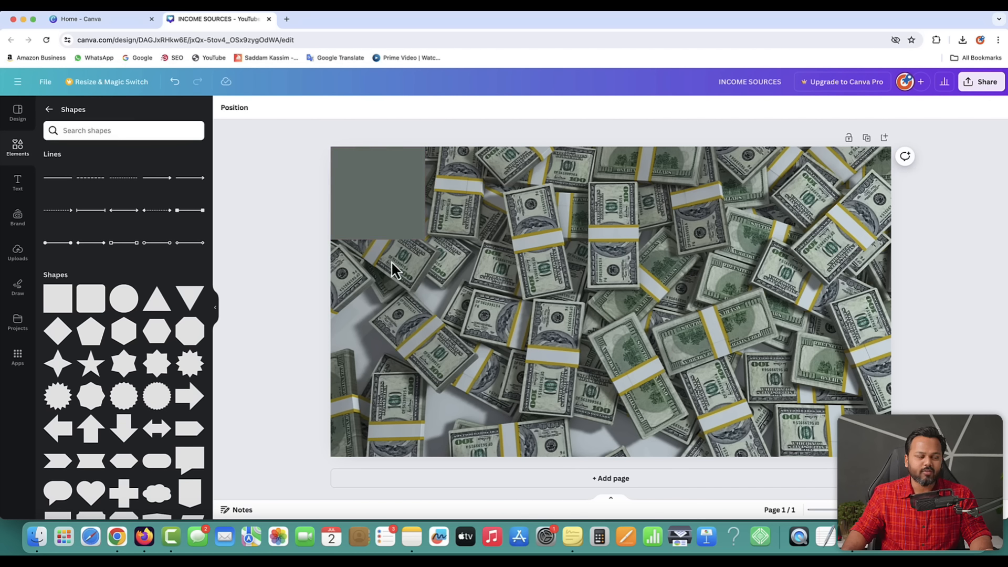
click(384, 196)
drag(425, 239, 891, 456)
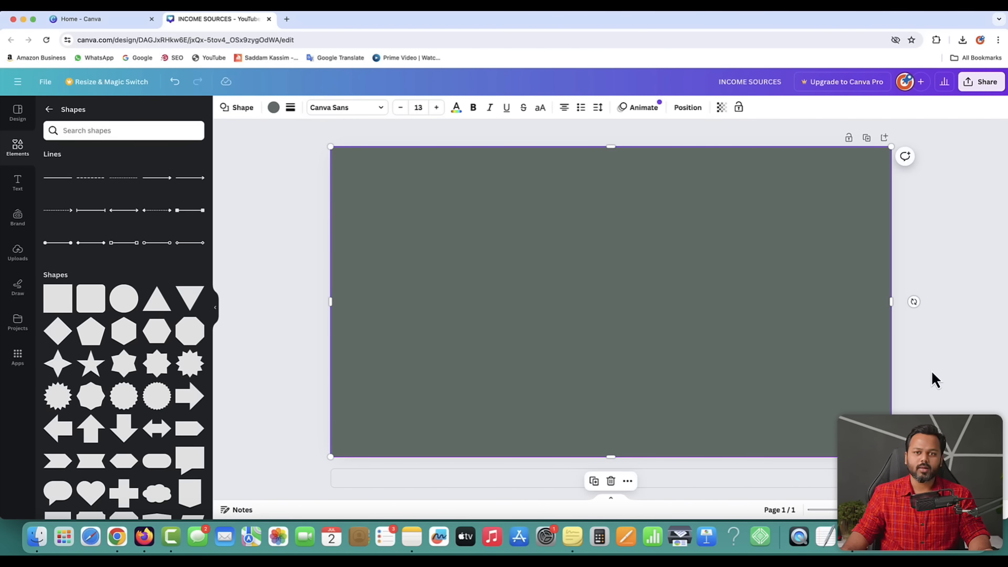
- Try pink, coral red, bright red and dark blue fills on the rectangle
click(937, 368)
click(609, 221)
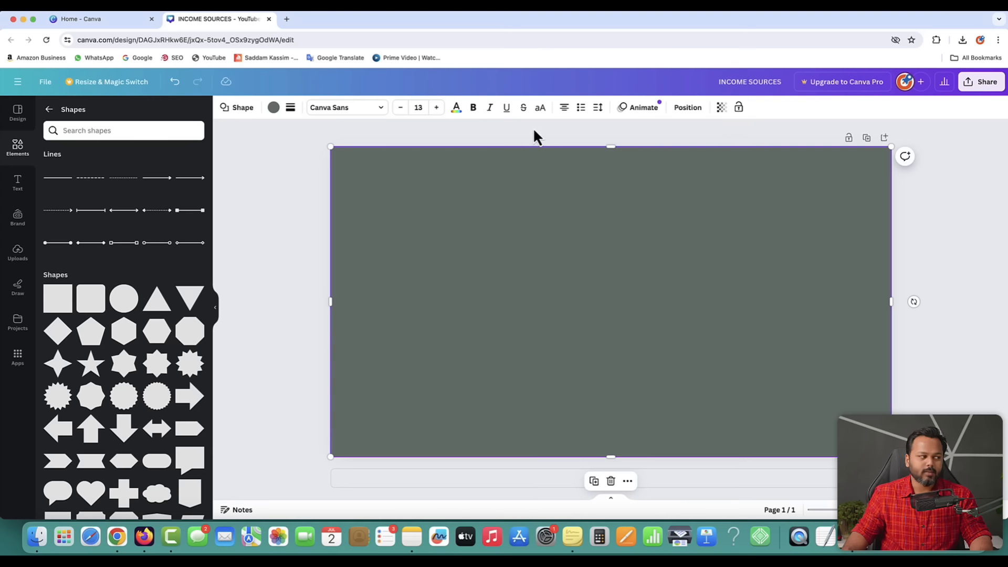
click(273, 109)
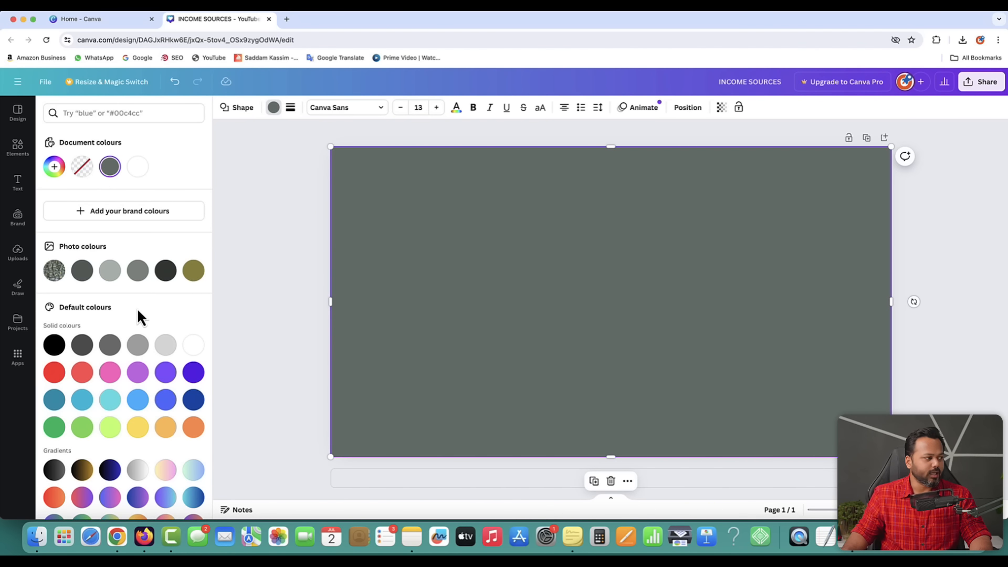
scroll(138, 315, down, 2)
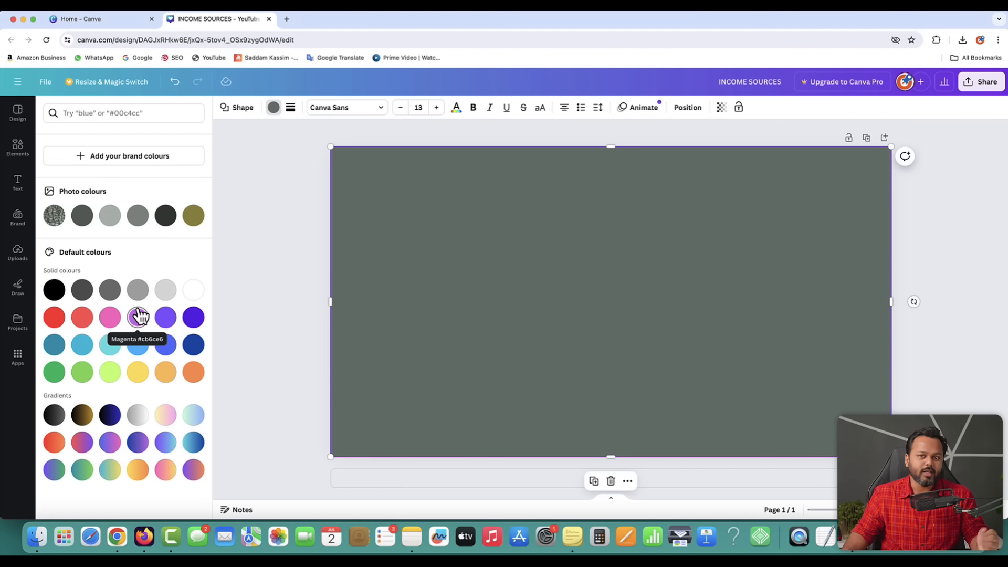
click(111, 321)
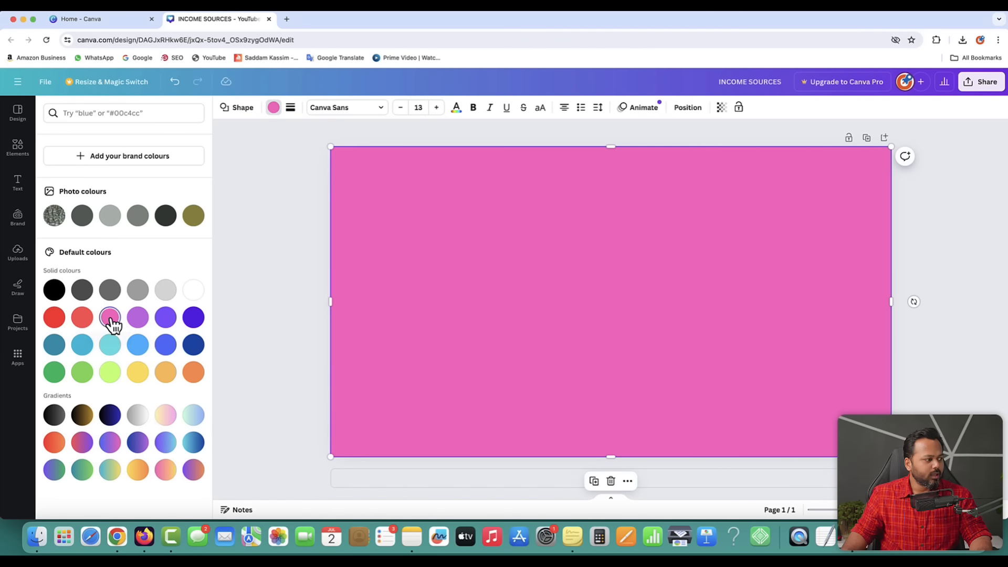
click(81, 321)
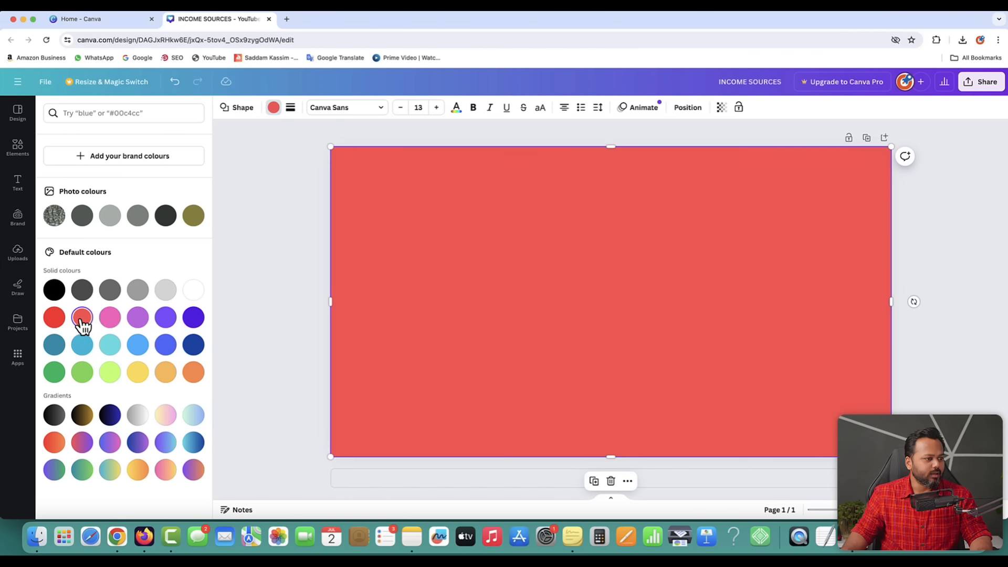
click(54, 318)
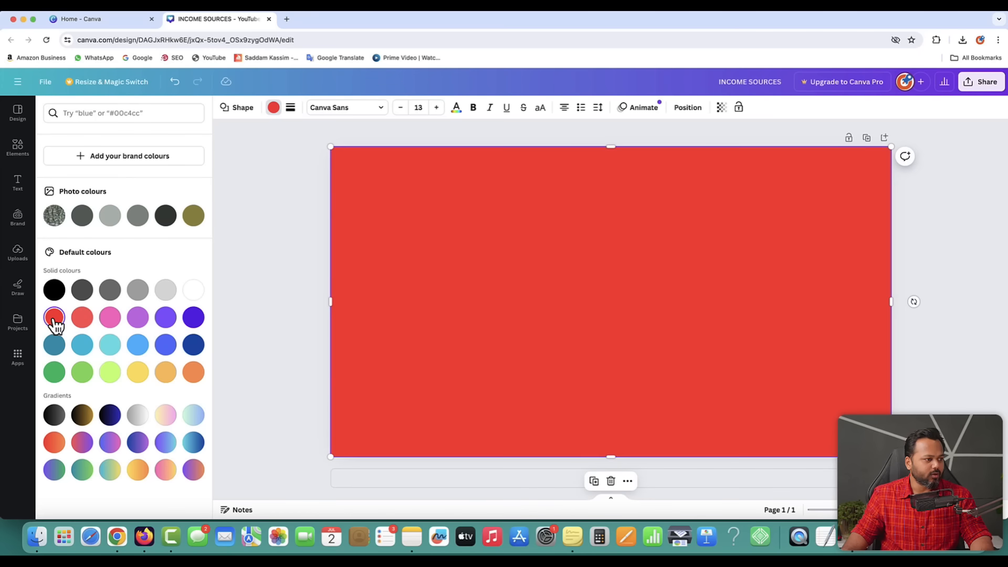
click(193, 345)
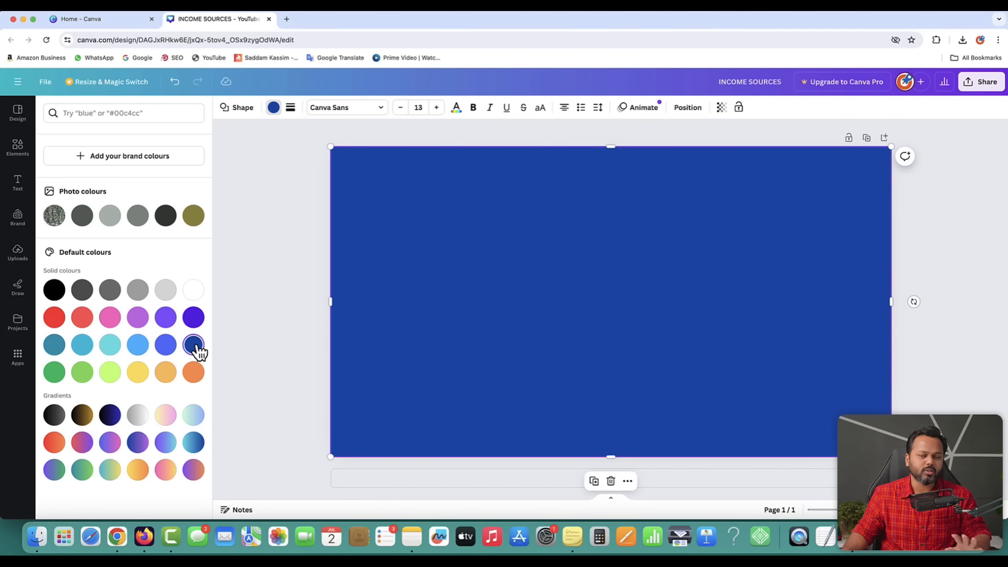
- Settle on the default green (#00BF63) fill after testing a custom darker shade
click(55, 373)
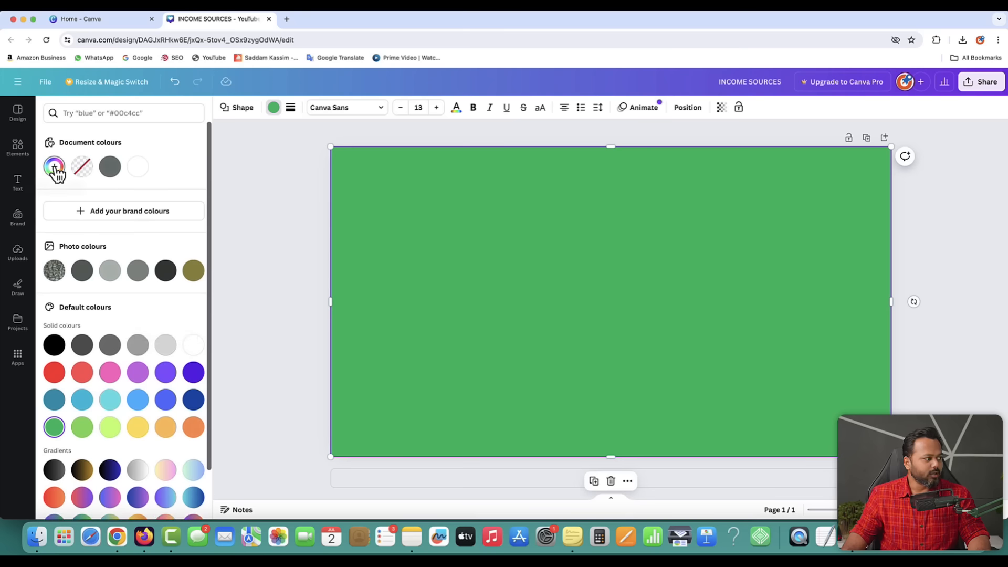
click(54, 167)
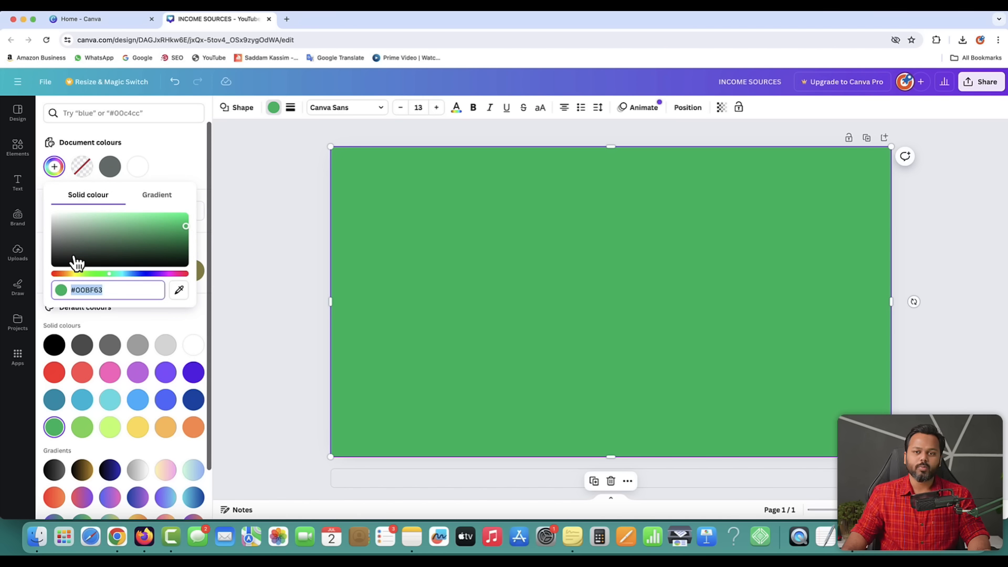
drag(162, 232, 161, 274)
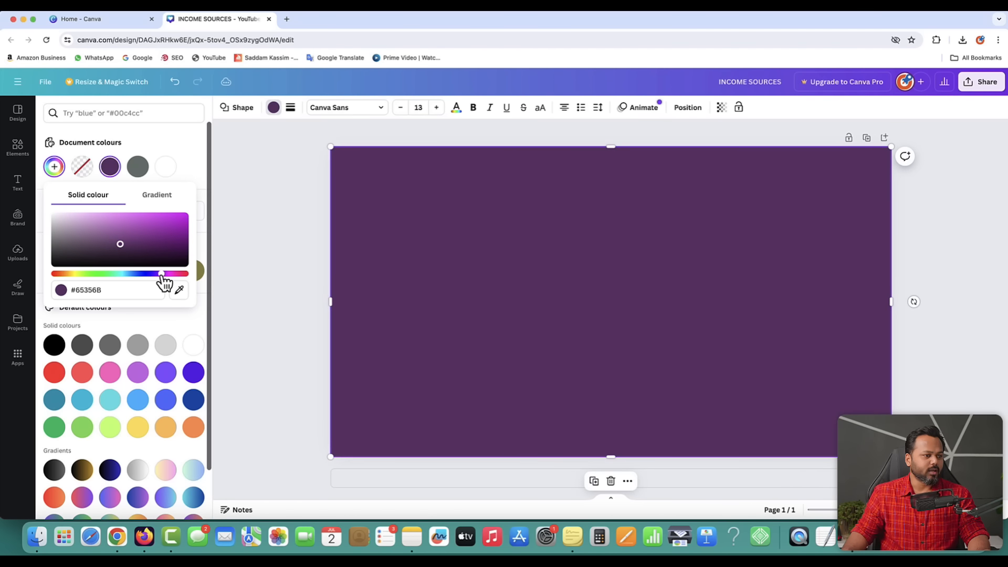
click(179, 168)
scroll(88, 389, down, 2)
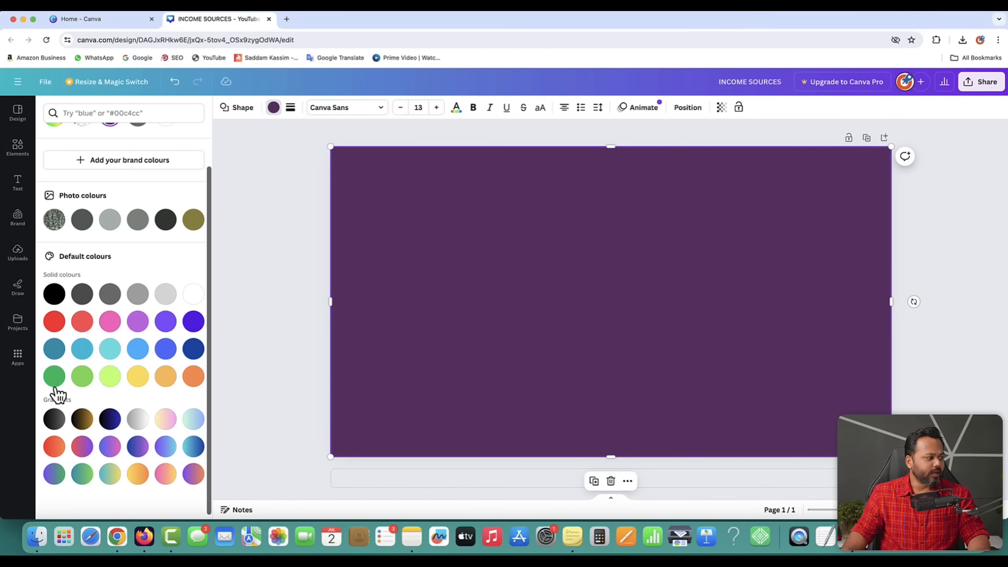
click(54, 381)
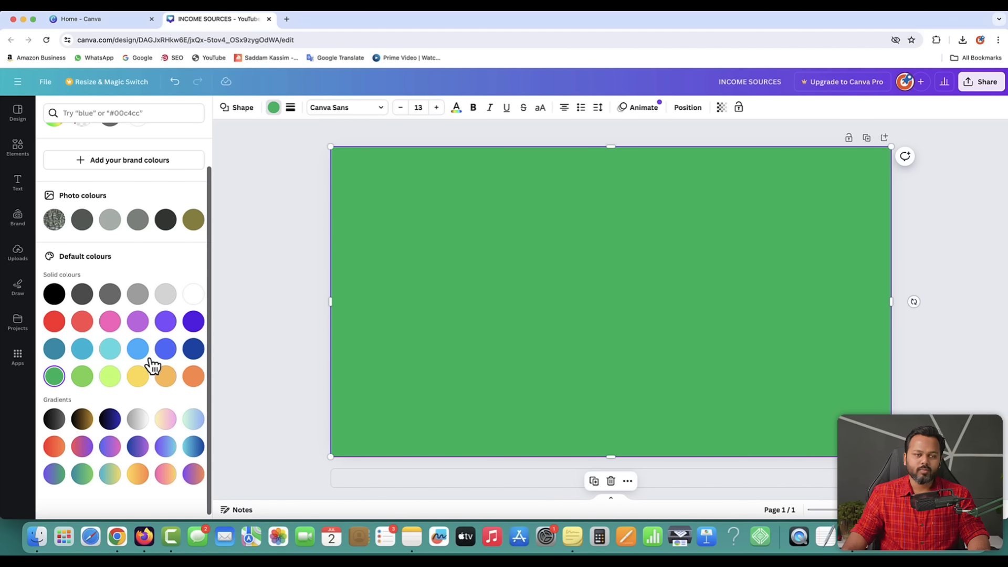
click(404, 321)
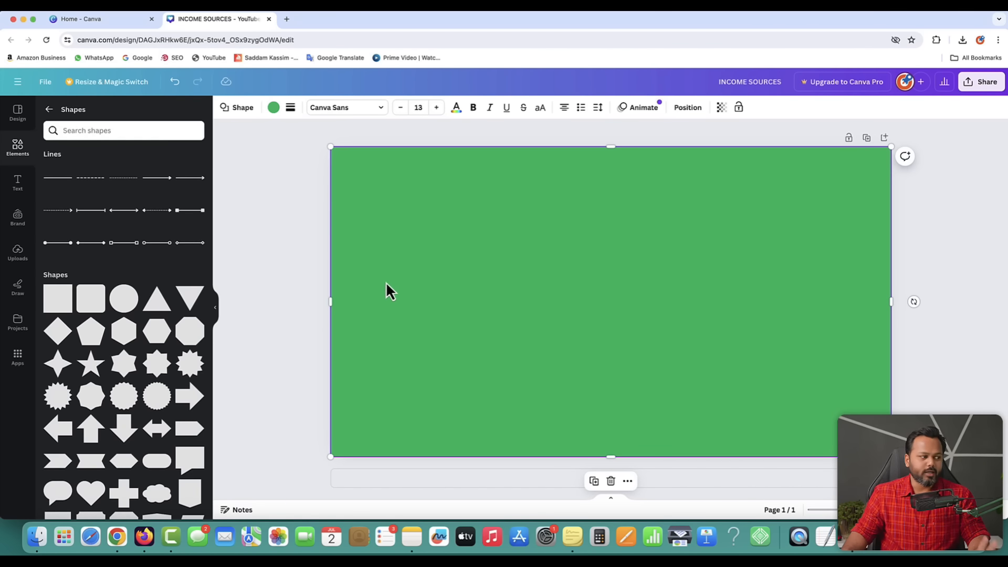
click(283, 267)
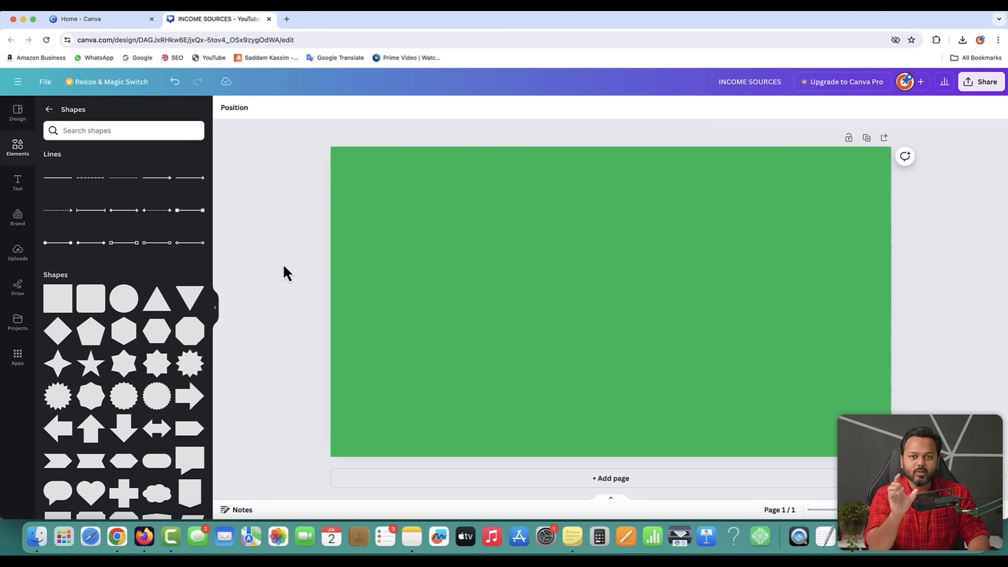
- Select the green full-page rectangle and bring up its Transparency slider
click(446, 280)
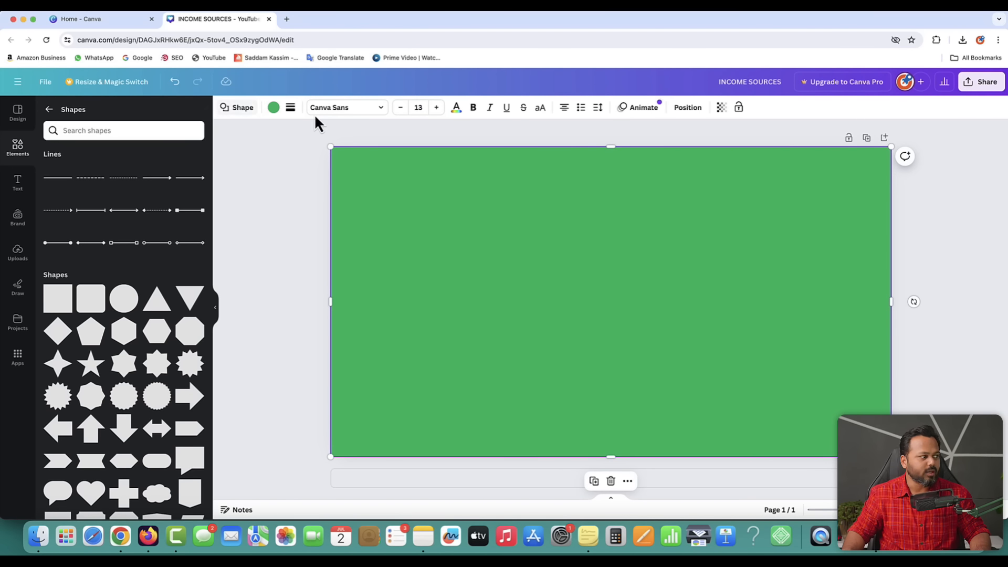
click(721, 108)
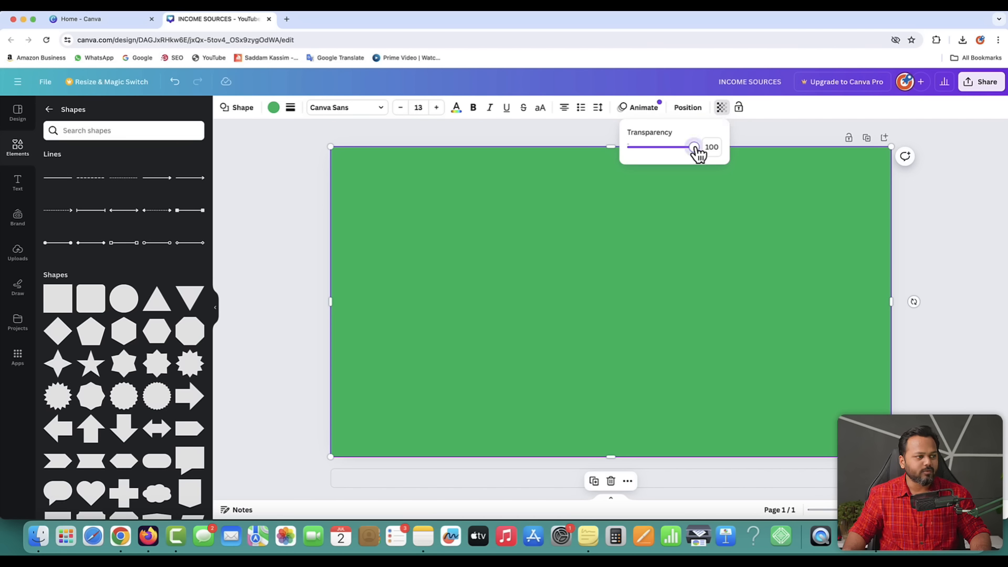
- Try lower and higher transparency values on the green overlay to reveal the money photo
drag(698, 154, 687, 155)
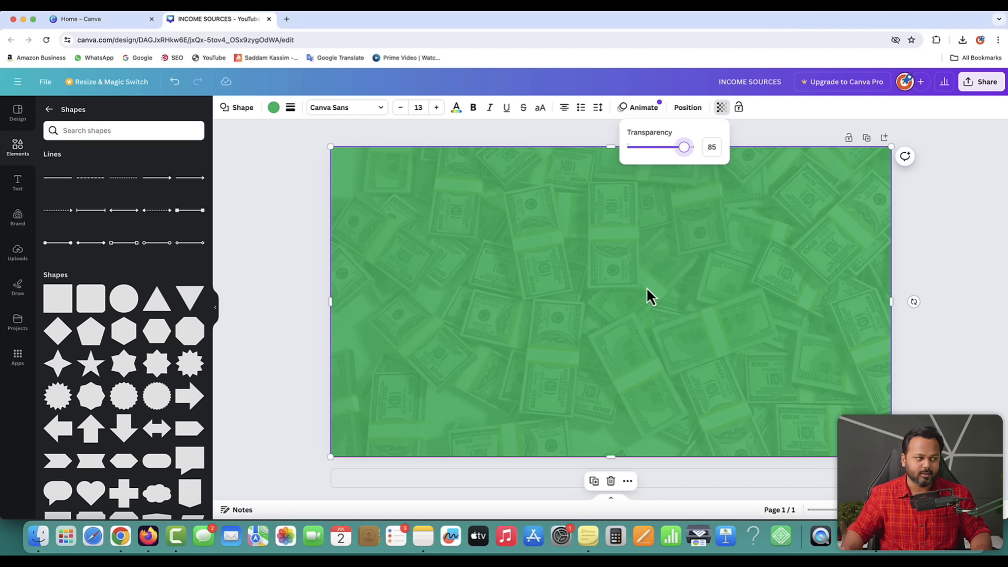
drag(683, 148, 659, 149)
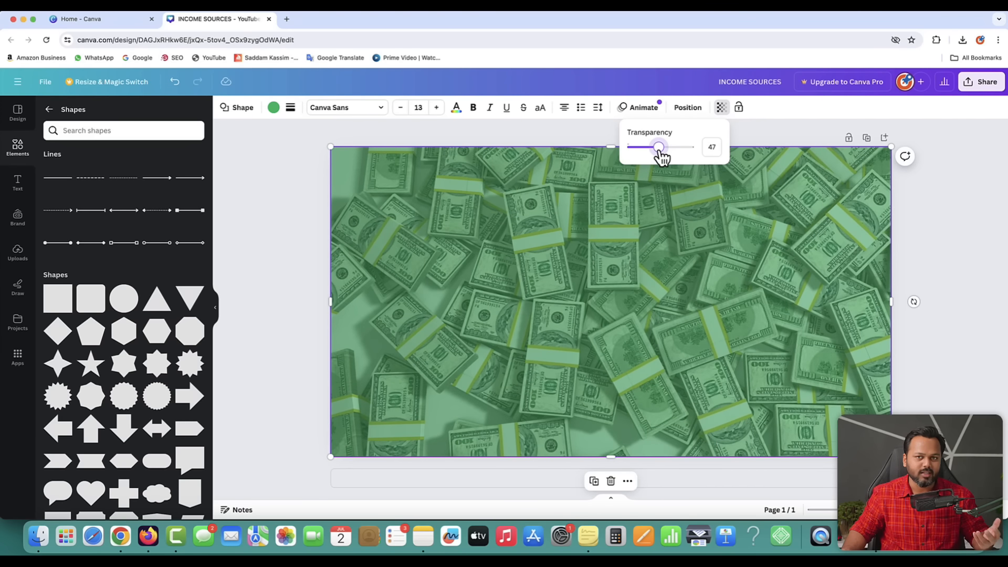
drag(659, 149, 687, 151)
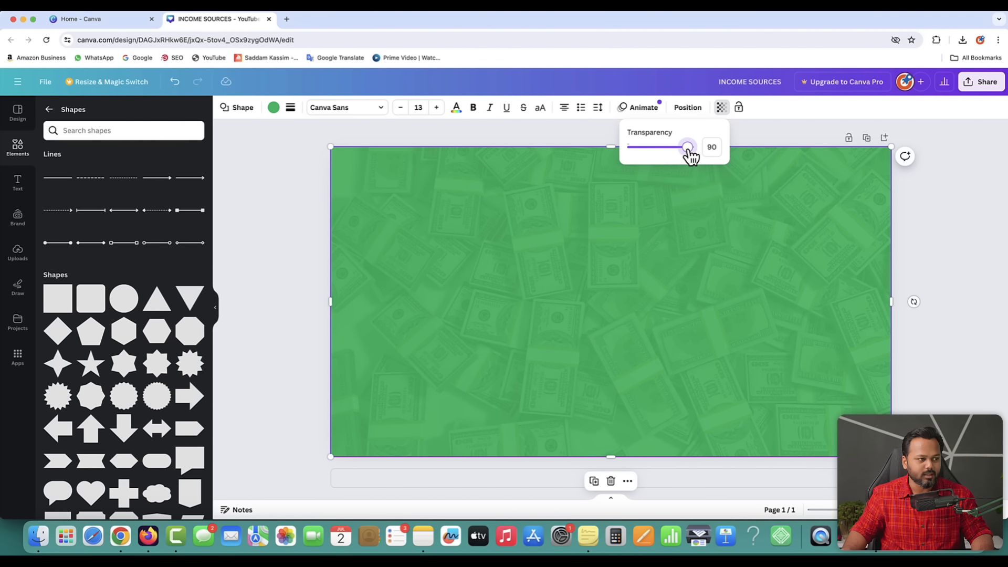
click(918, 209)
click(918, 210)
- Check the reference thumbnail and fine-tune the green overlay's transparency to 83
key(ctrl+Up)
click(238, 106)
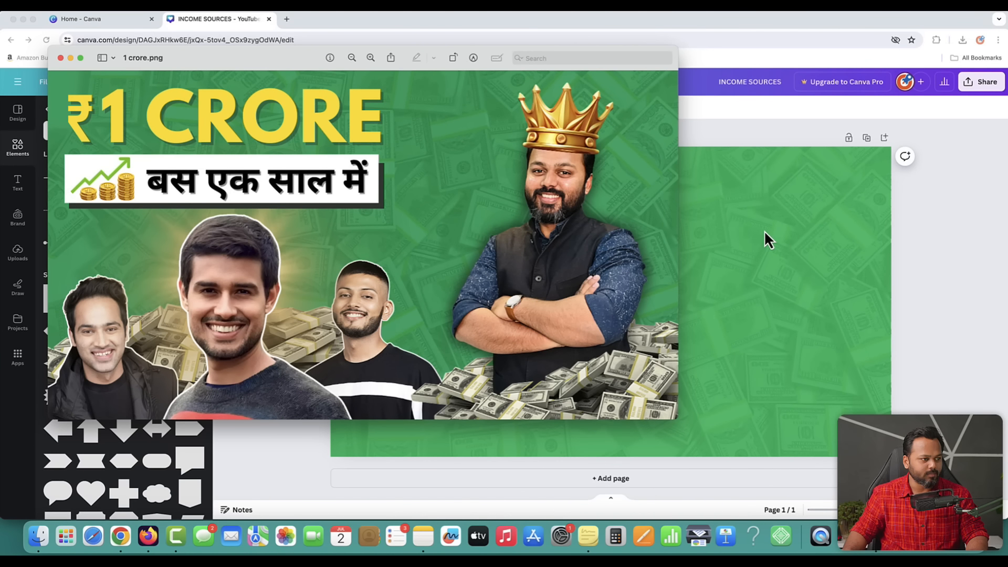
click(770, 297)
click(770, 297)
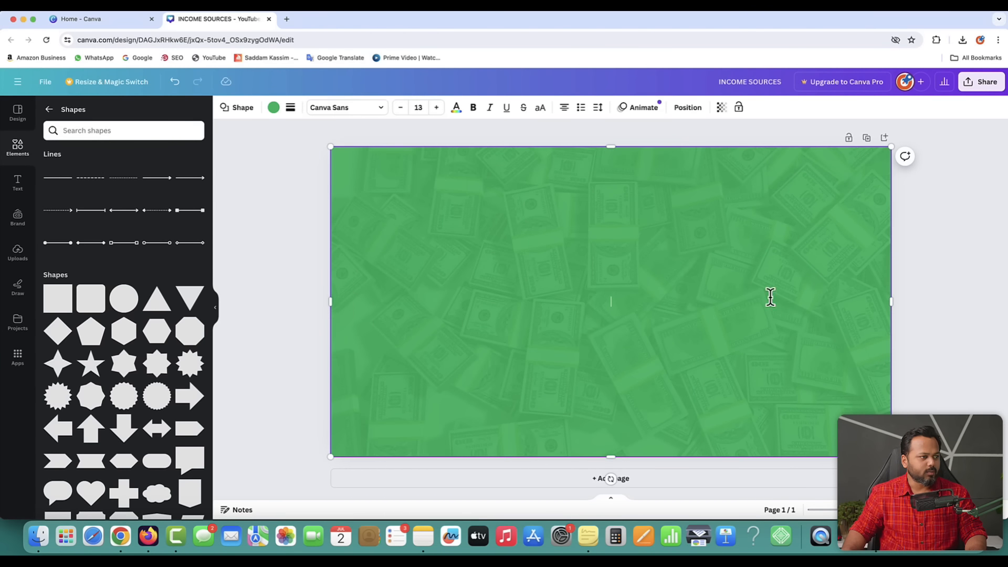
click(721, 107)
drag(693, 153, 686, 155)
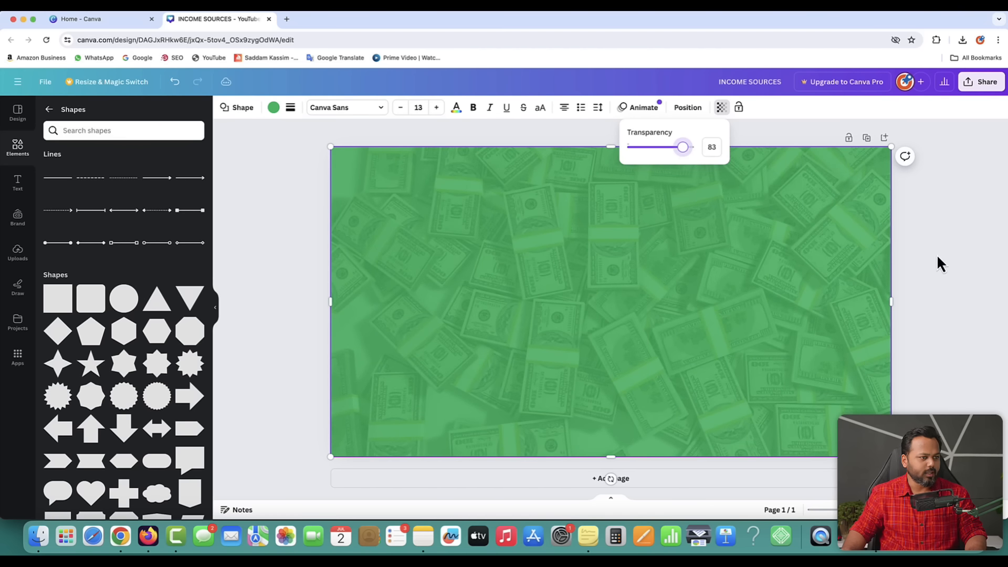
key(ctrl+Up)
click(300, 131)
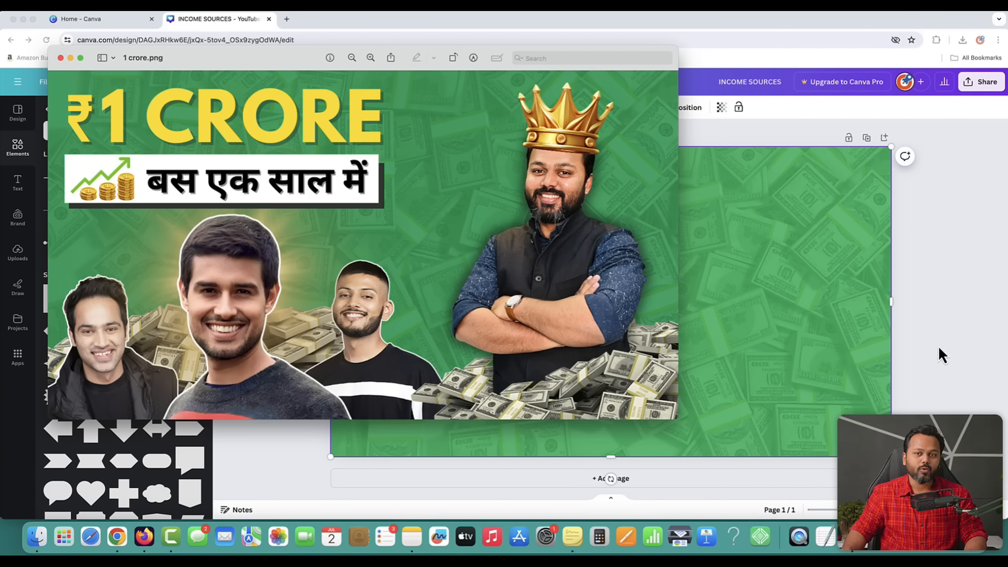
click(765, 208)
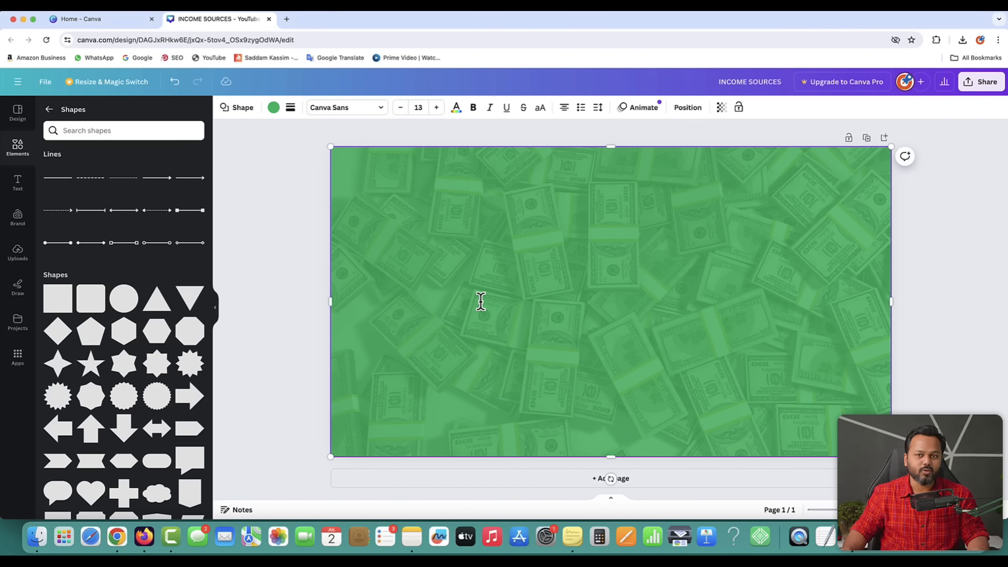
click(292, 290)
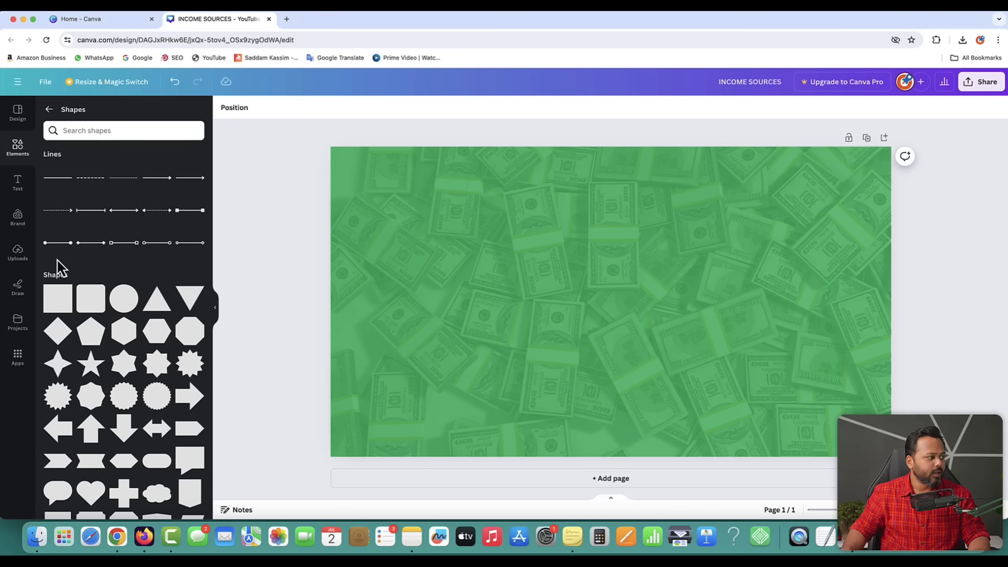
- Upload the four portrait PNGs from folder 123 into Canva's Uploads
click(17, 252)
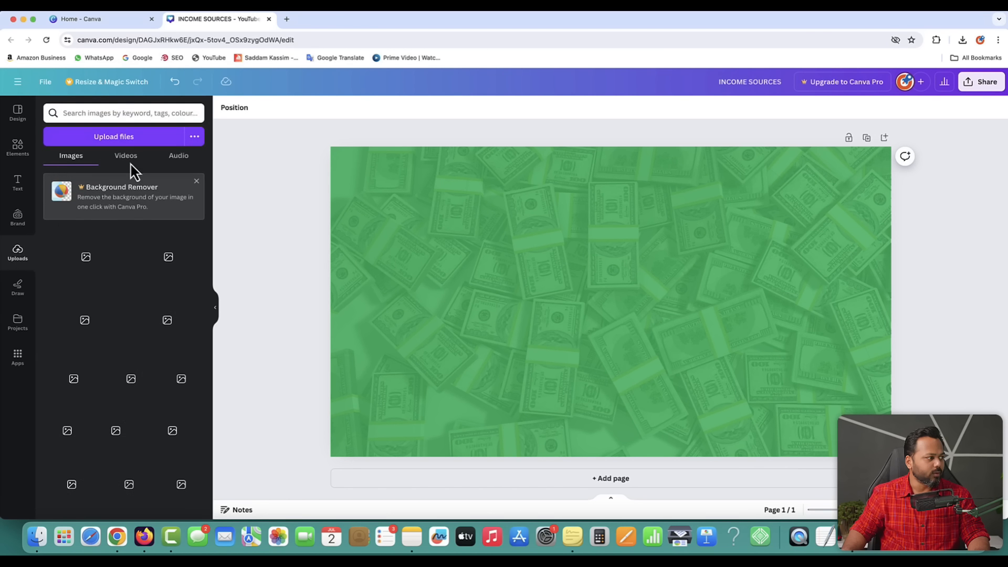
click(109, 137)
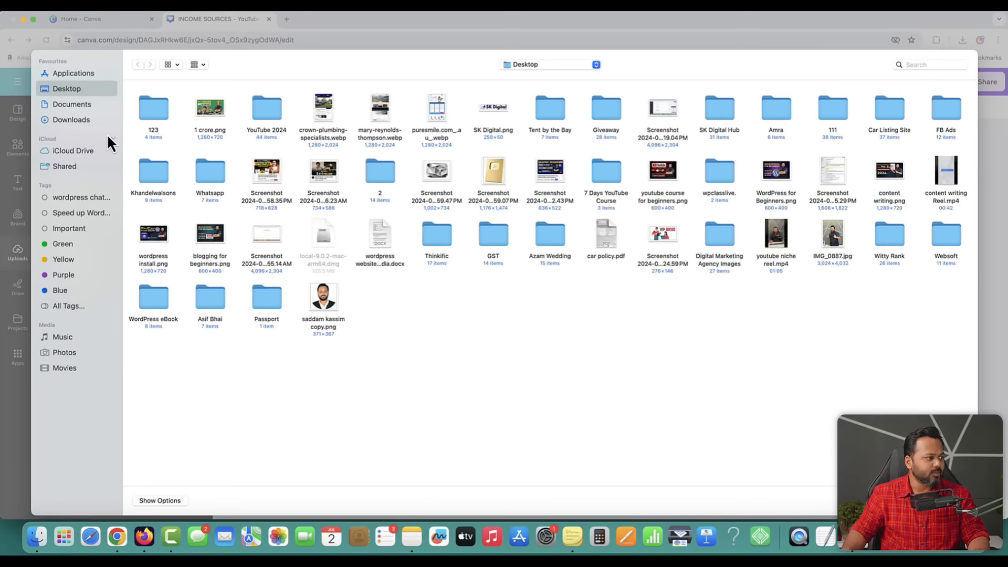
double_click(152, 106)
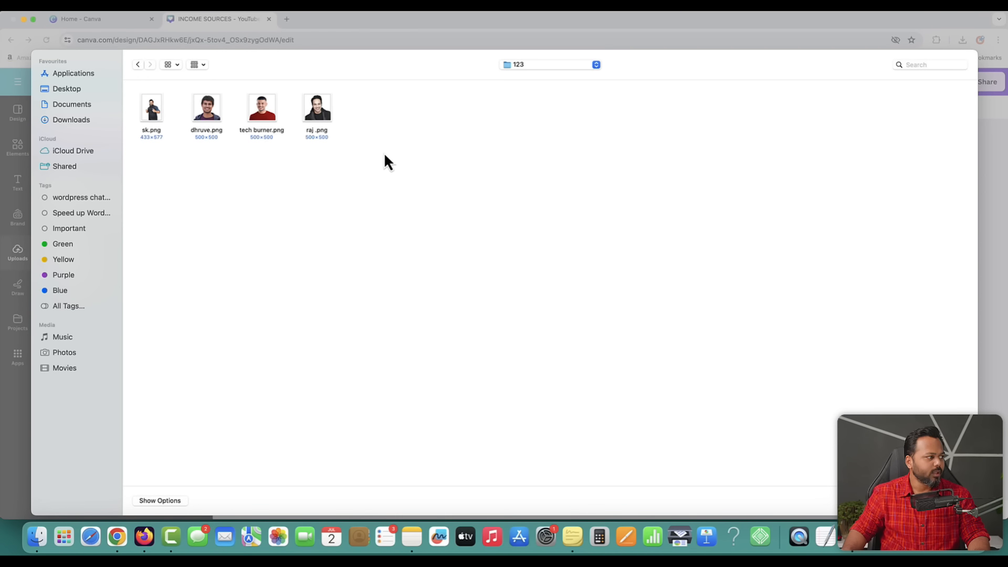
drag(383, 152, 152, 108)
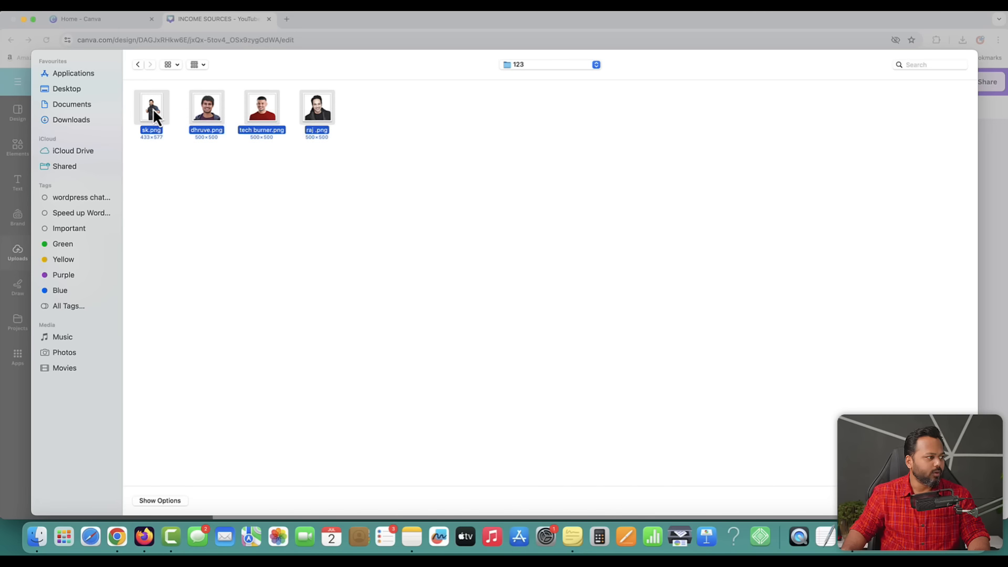
click(951, 500)
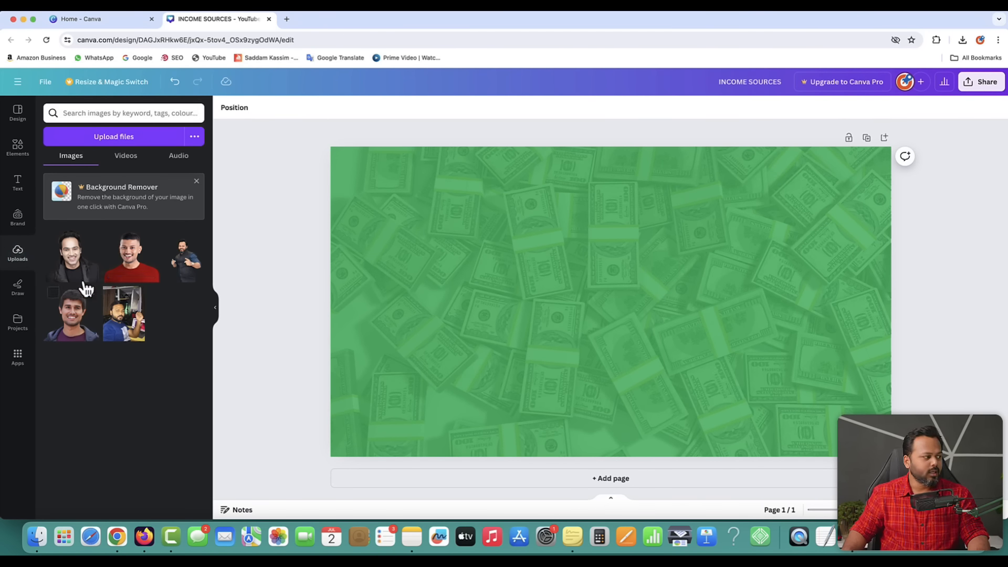
- Place the black-jacket, purple-hoodie and red-shirt portraits at bottom-left, centre and right
click(76, 269)
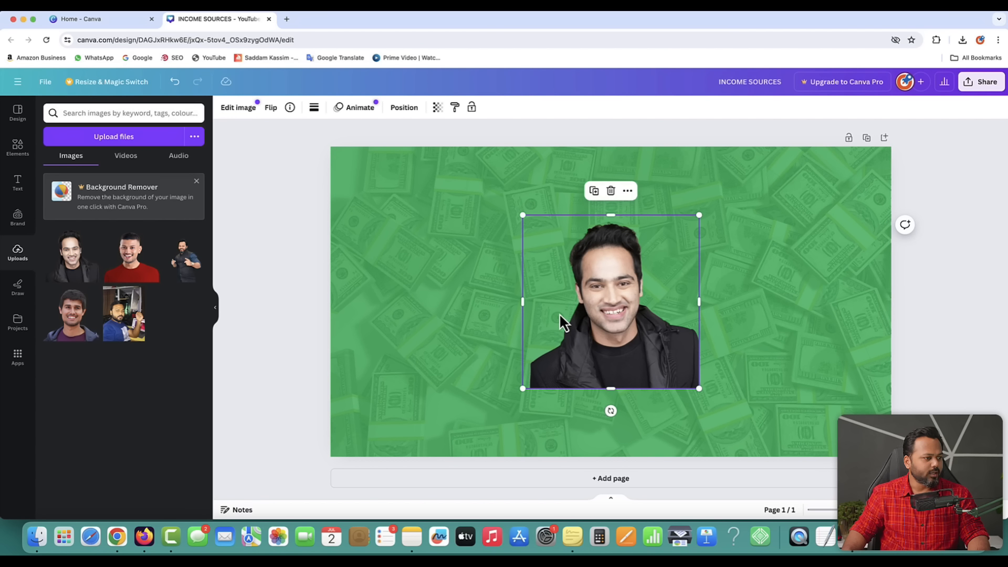
drag(596, 326, 398, 394)
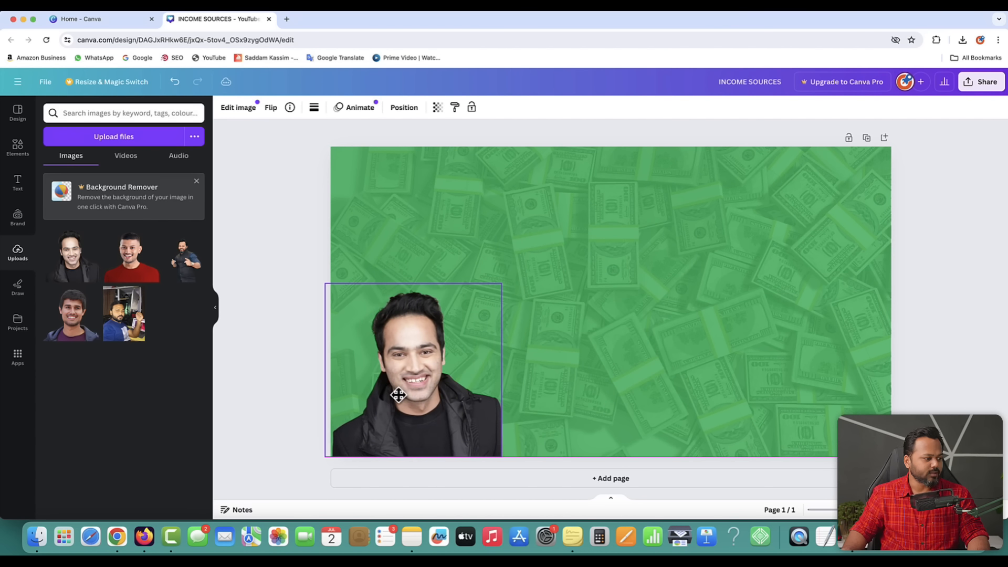
click(133, 277)
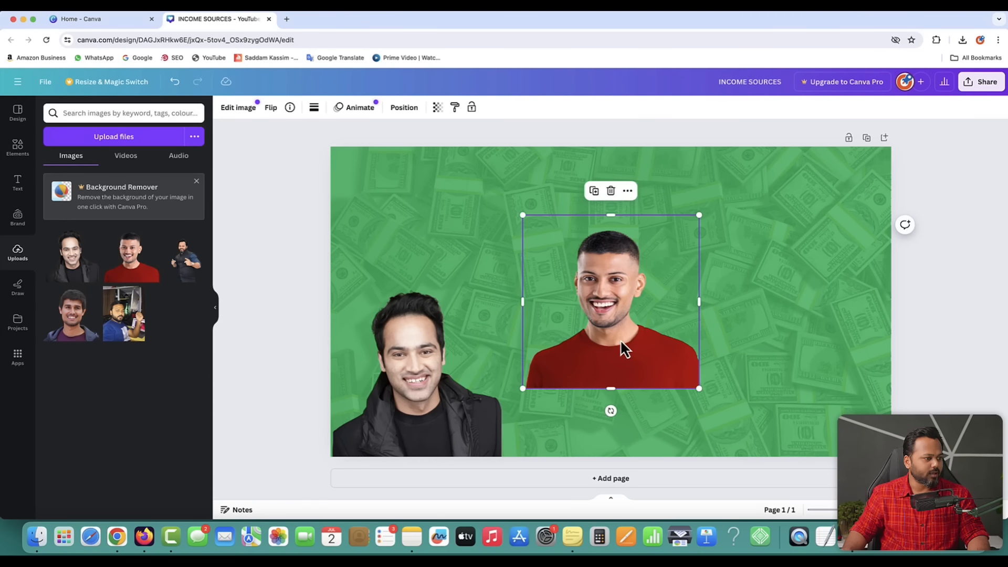
drag(621, 349, 672, 407)
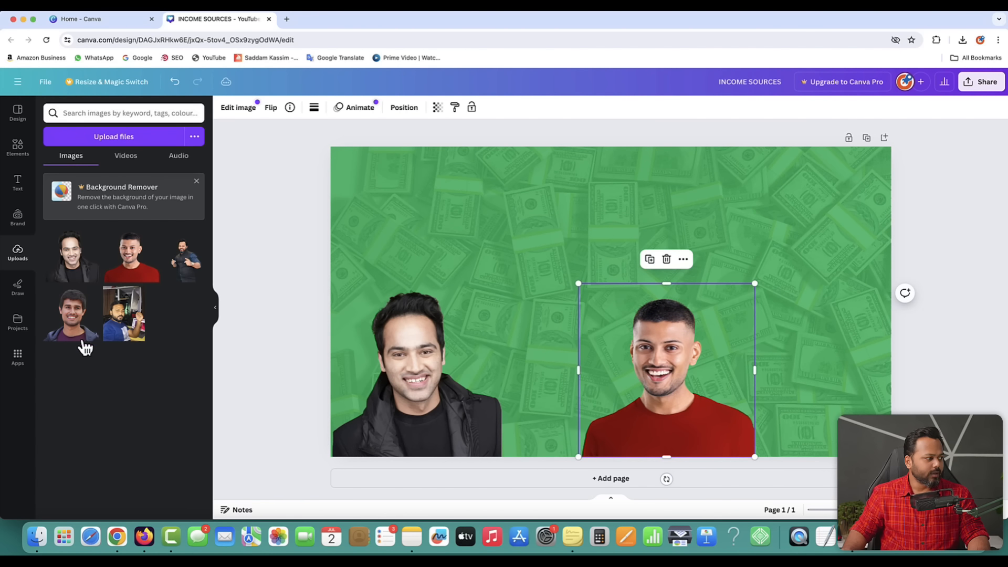
click(72, 325)
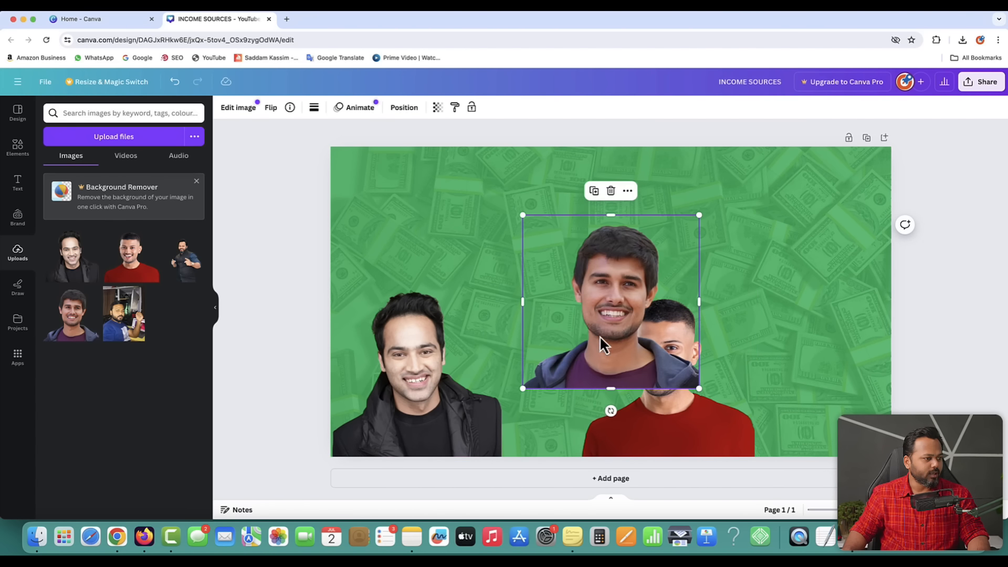
drag(599, 335, 539, 405)
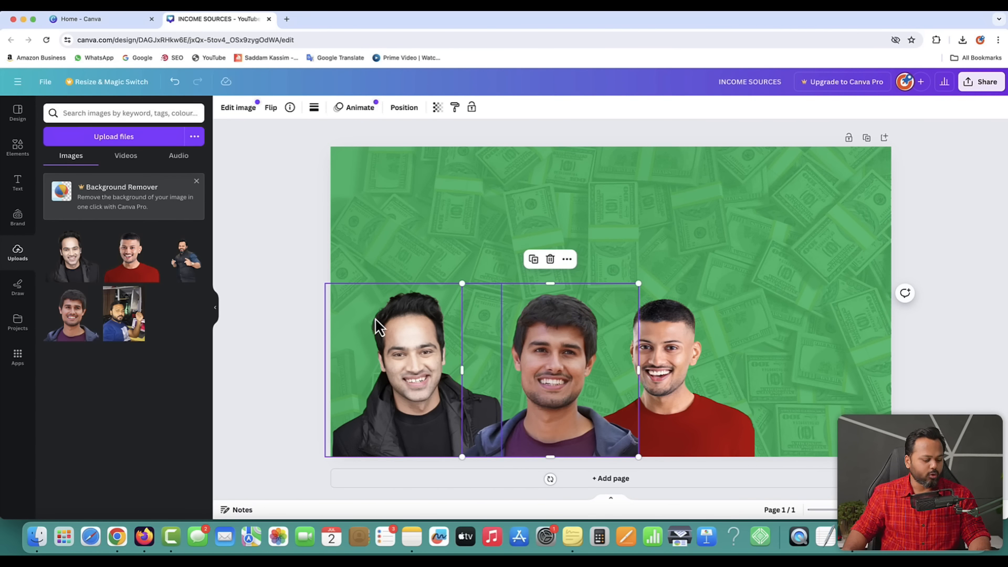
- After checking the reference, shrink the left black-jacket portrait to about 247 px and realign it
key(ctrl+Up)
click(200, 117)
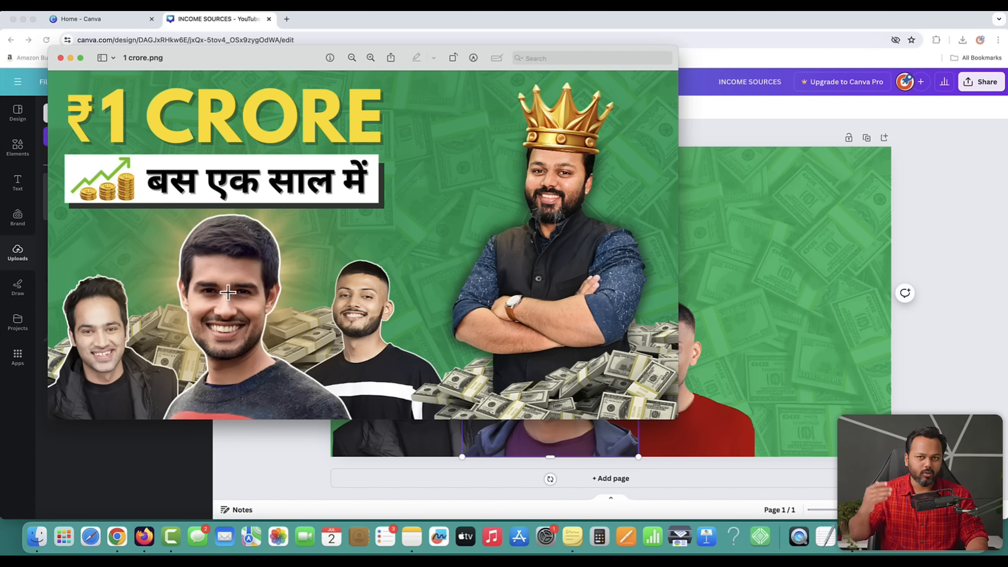
click(295, 442)
click(392, 411)
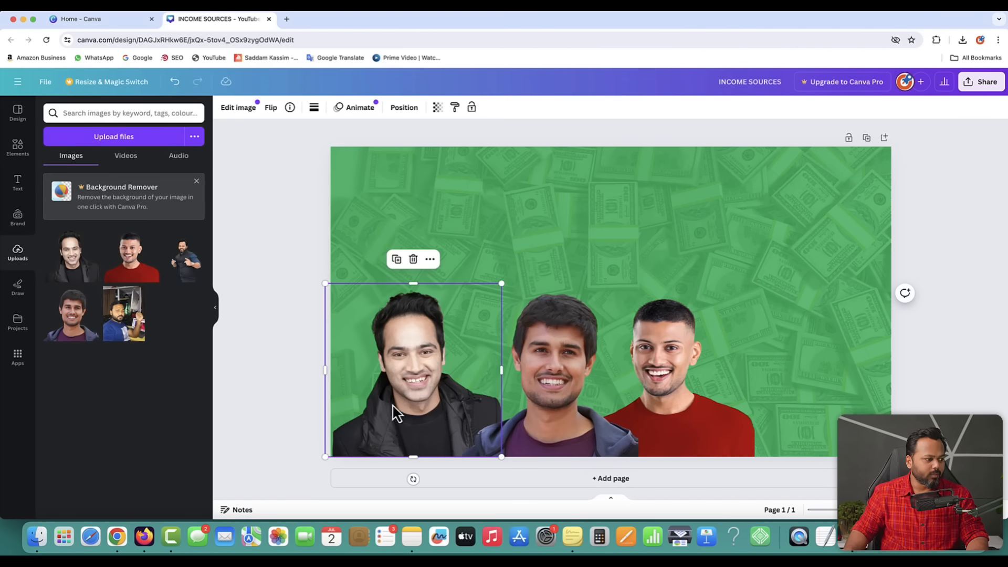
drag(405, 401, 402, 402)
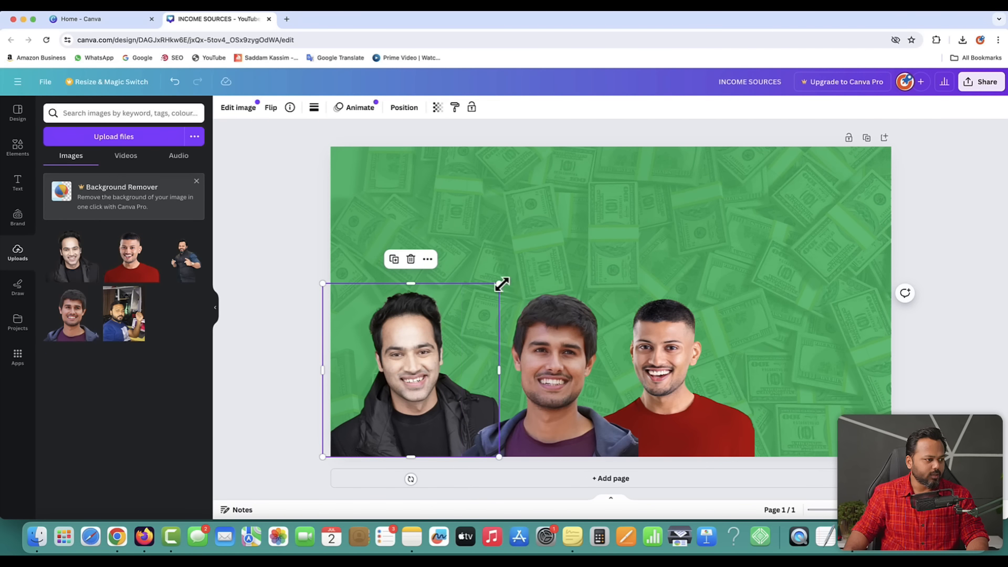
drag(498, 283, 480, 297)
drag(467, 305, 448, 326)
drag(403, 431, 405, 423)
- Shrink and shift the red-shirt portrait, and enlarge the middle portrait so it overlaps both
click(567, 411)
drag(567, 411, 539, 388)
click(685, 366)
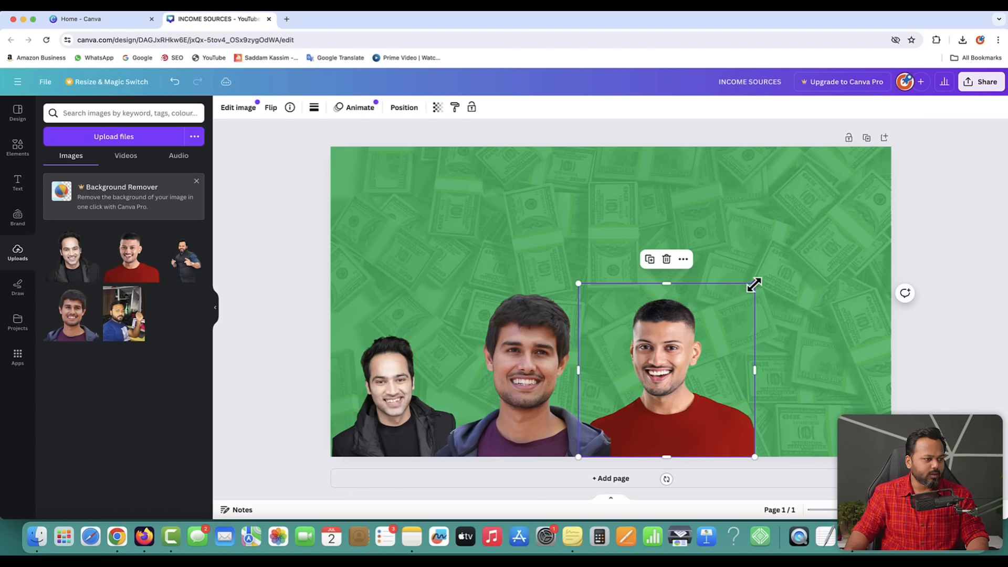
drag(754, 284, 728, 309)
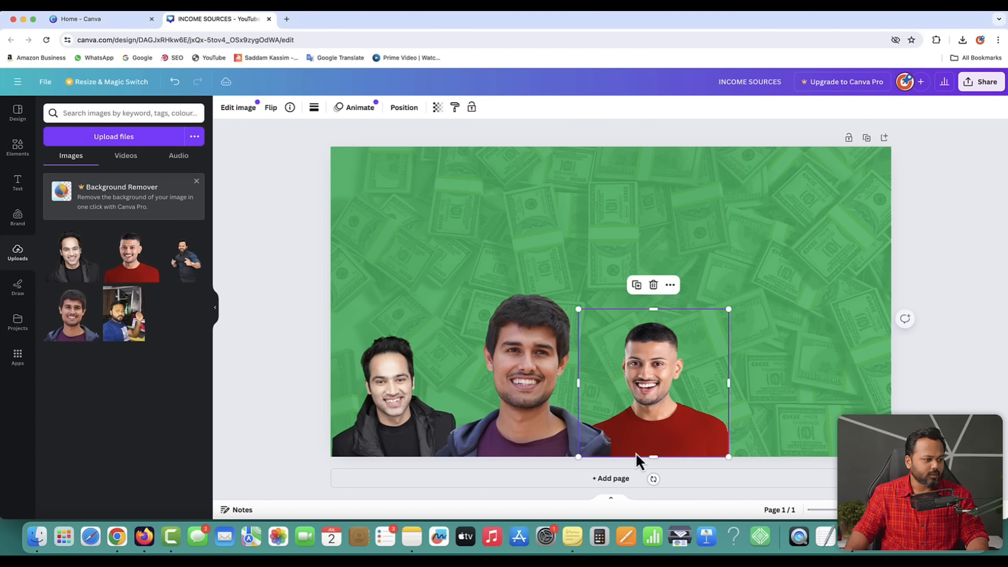
drag(659, 435, 652, 435)
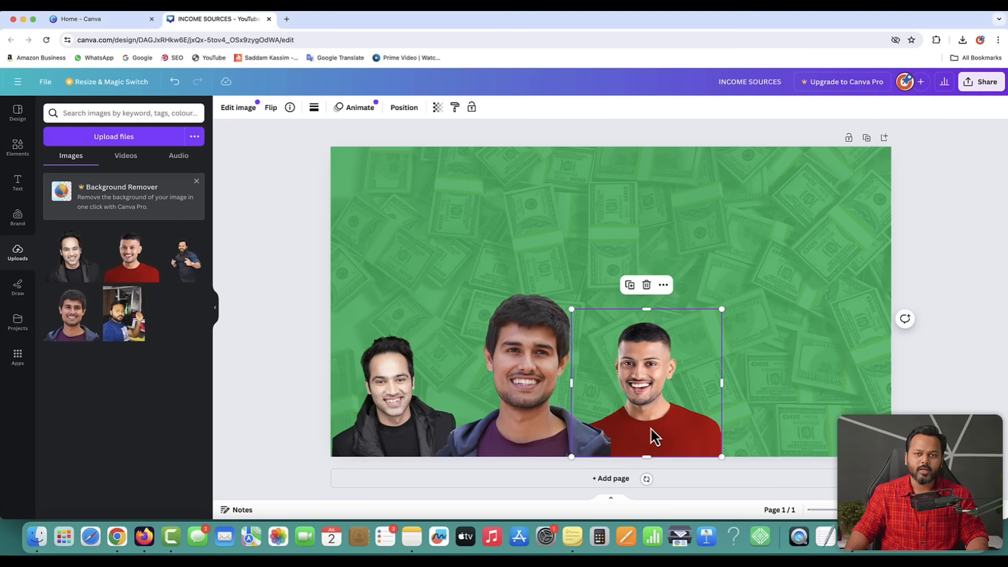
click(578, 388)
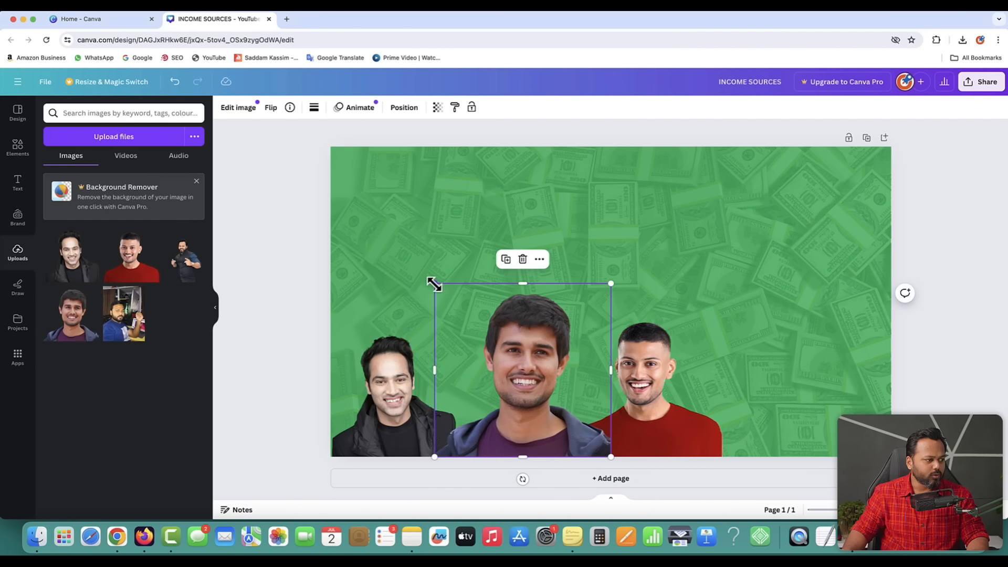
drag(434, 284, 419, 274)
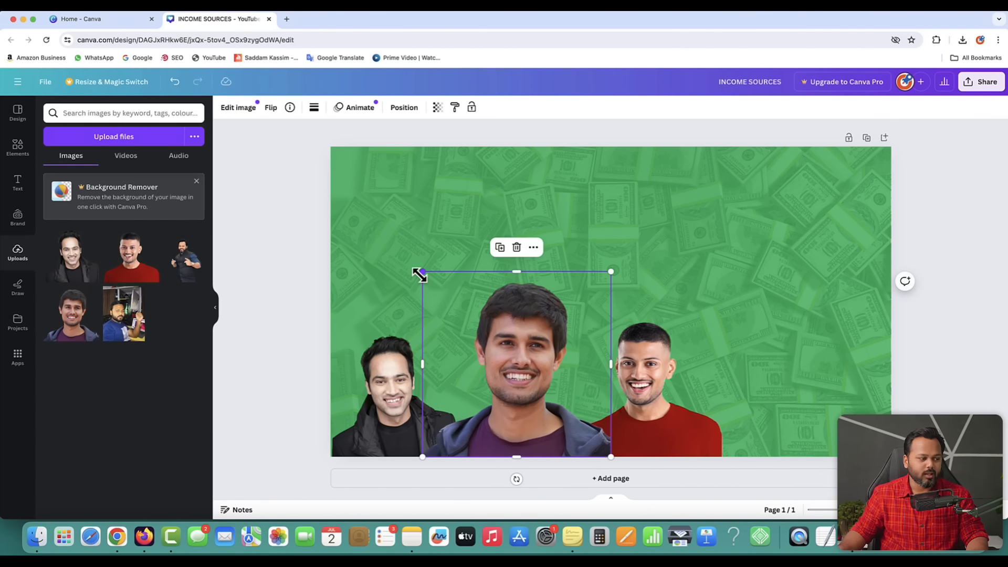
click(254, 289)
- Compare the portrait lineup against the 1 crore.png reference, then go back to Canva
key(ctrl+Up)
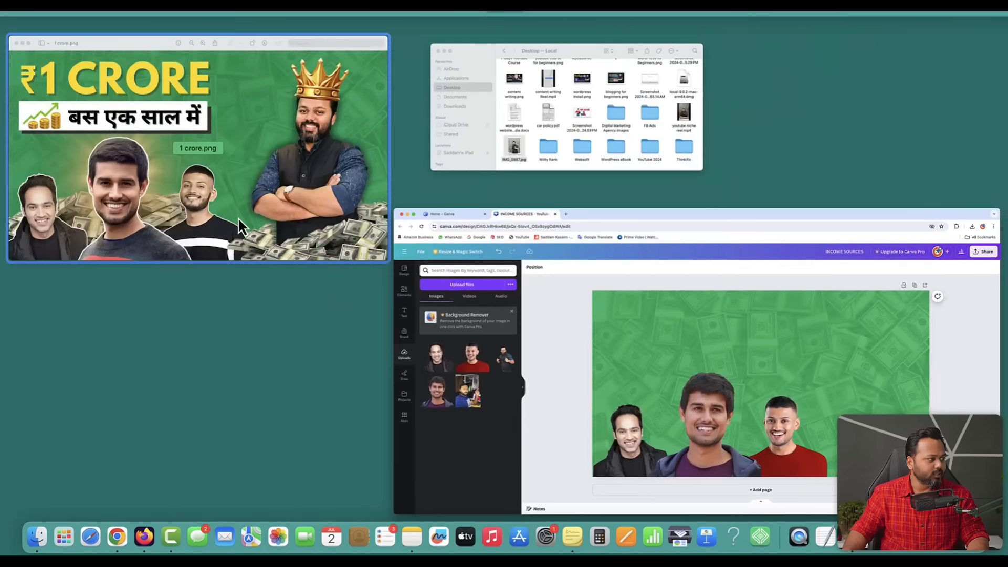
click(237, 216)
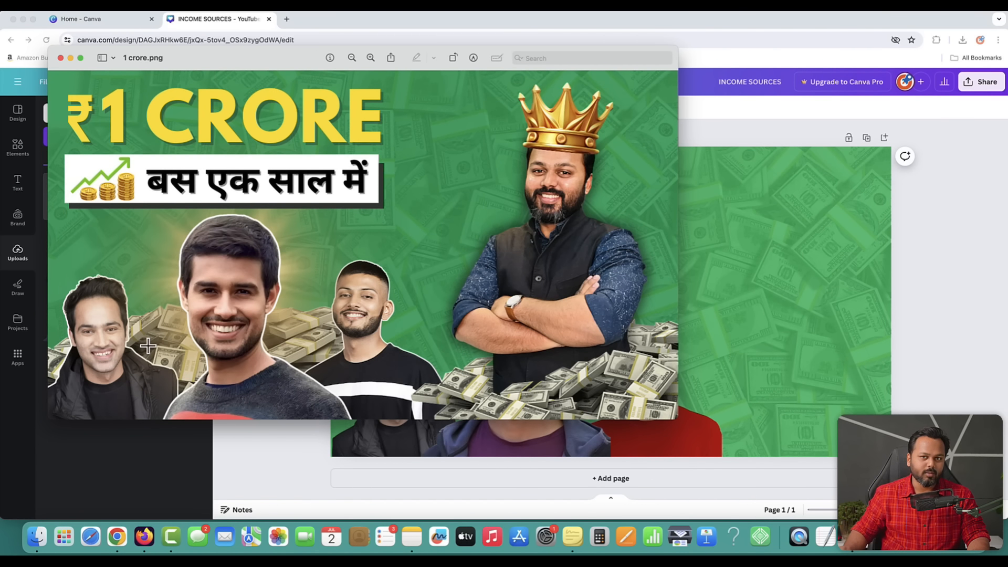
key(ctrl+Up)
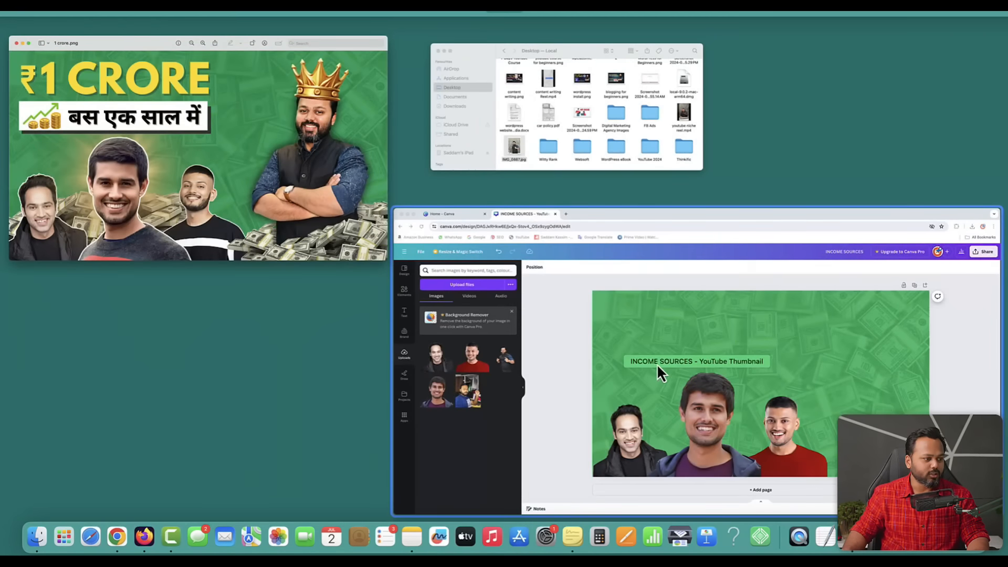
click(657, 363)
- Search Canva's Elements for 'money' and browse the Graphics results
click(18, 148)
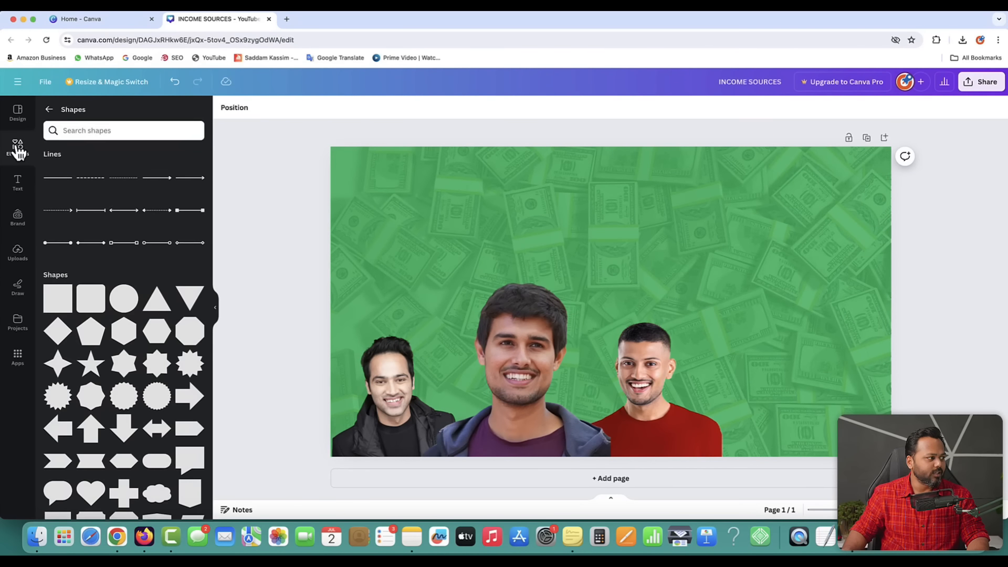
click(47, 108)
click(58, 113)
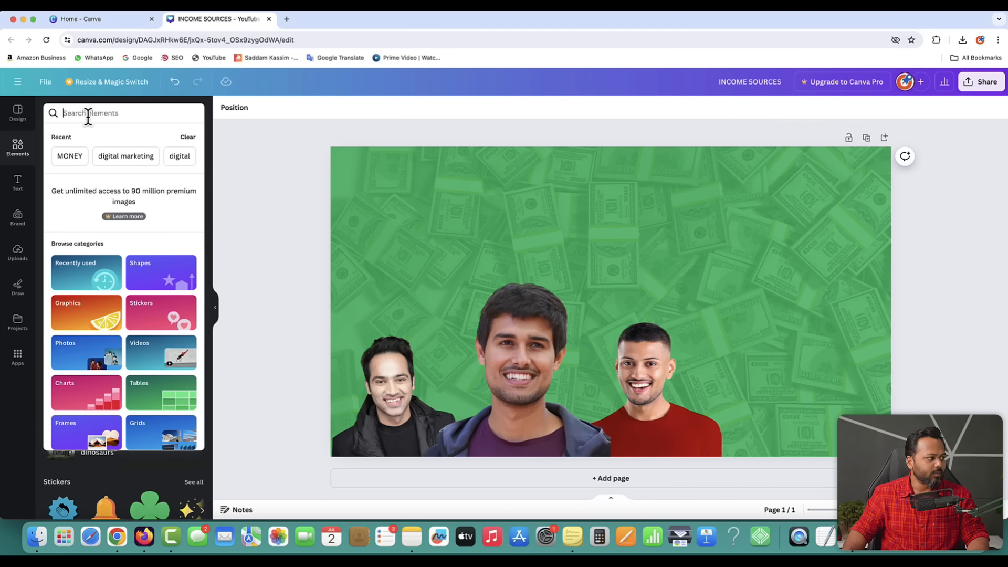
text(money)
key(Return)
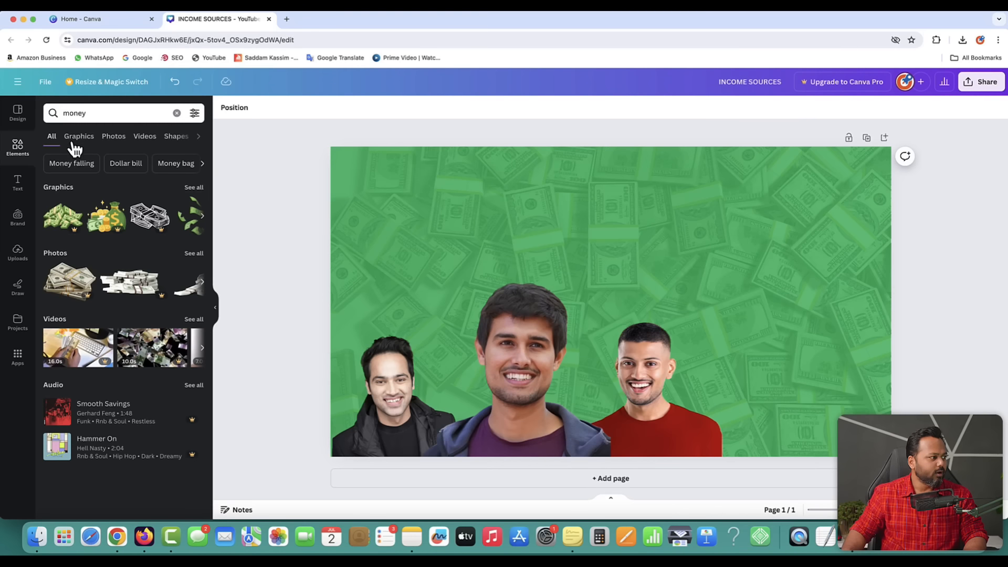
click(78, 139)
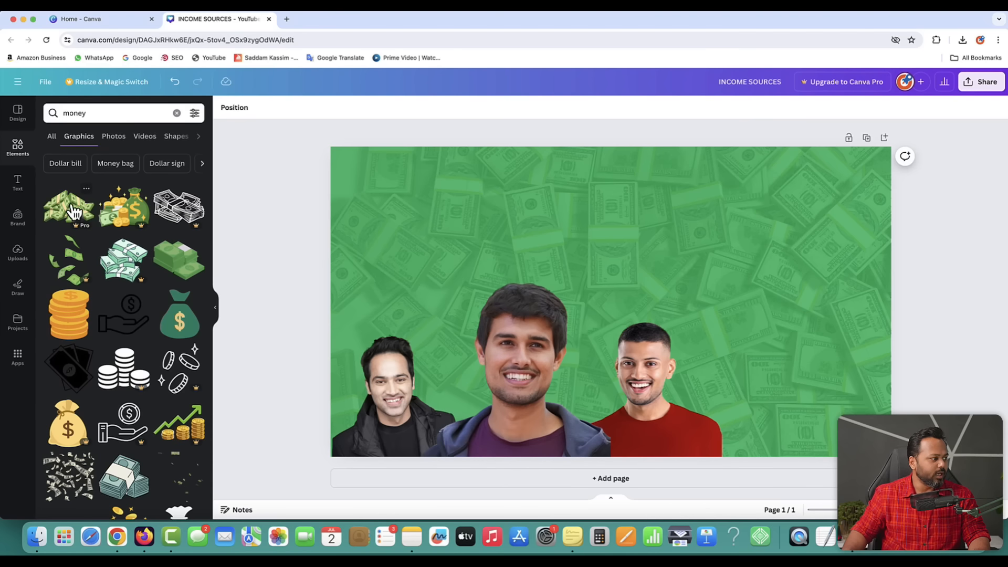
scroll(78, 338, down, 3)
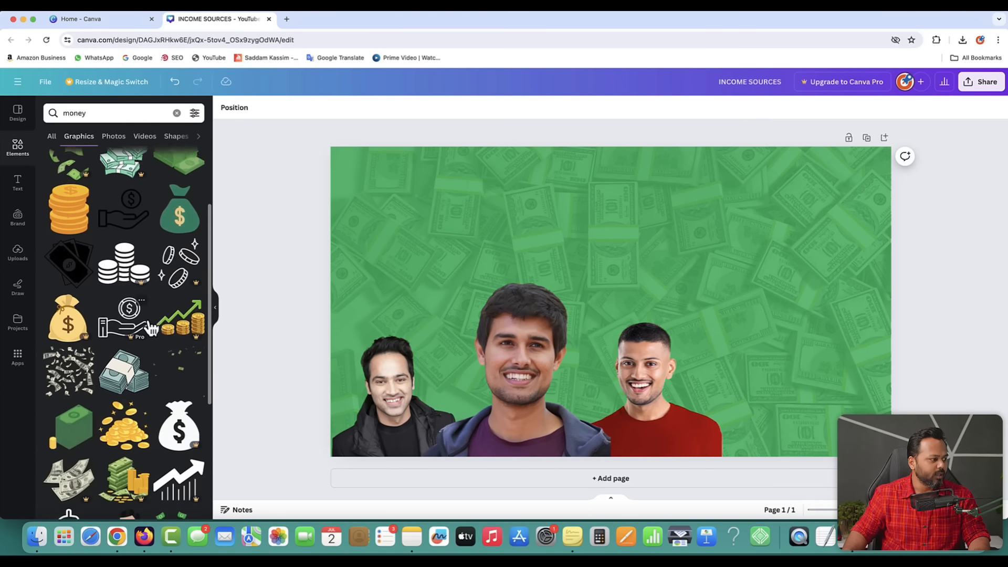
scroll(163, 362, down, 2)
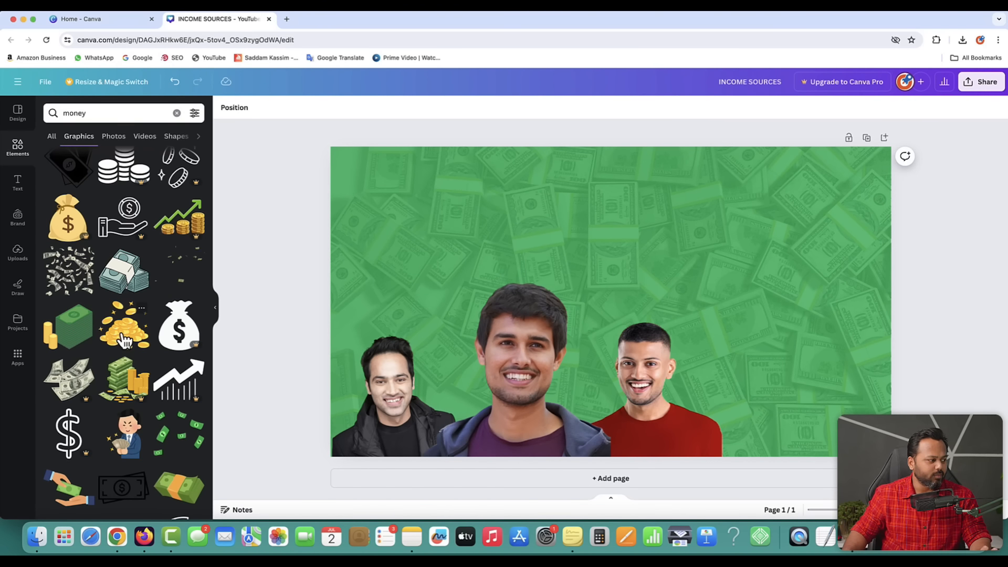
scroll(124, 340, up, 2)
- Search Google Images for 'money' in a new browser tab
click(287, 19)
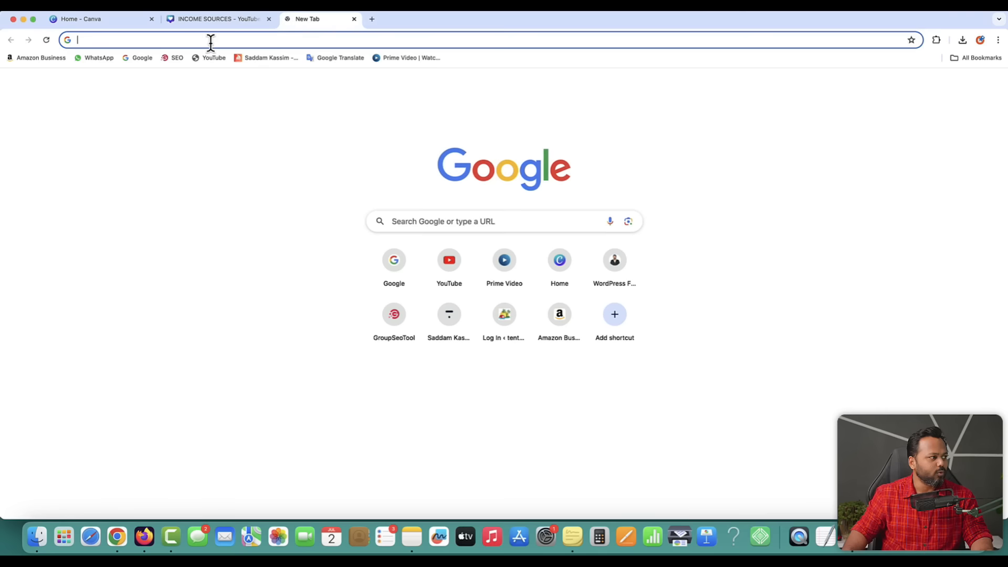
click(133, 59)
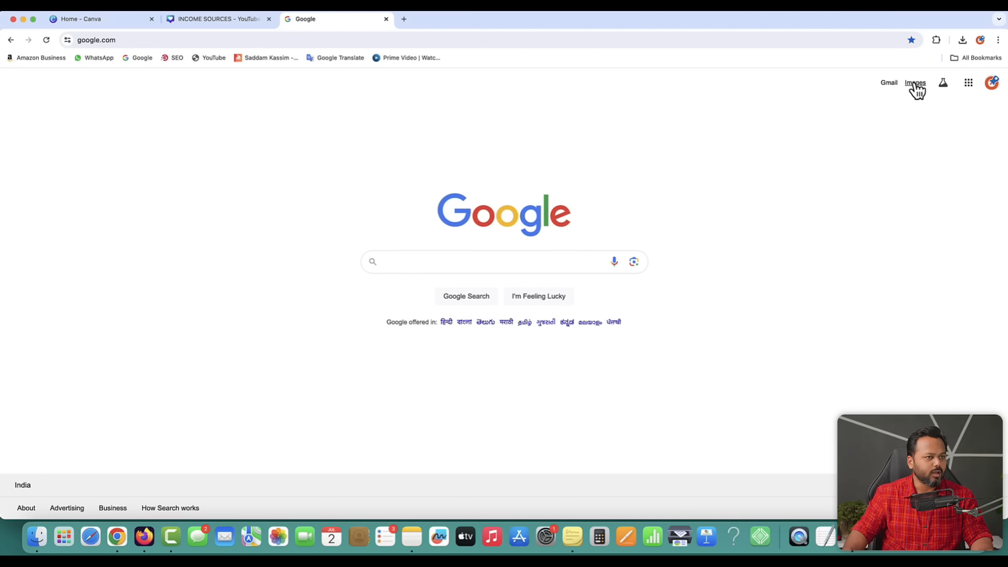
click(915, 84)
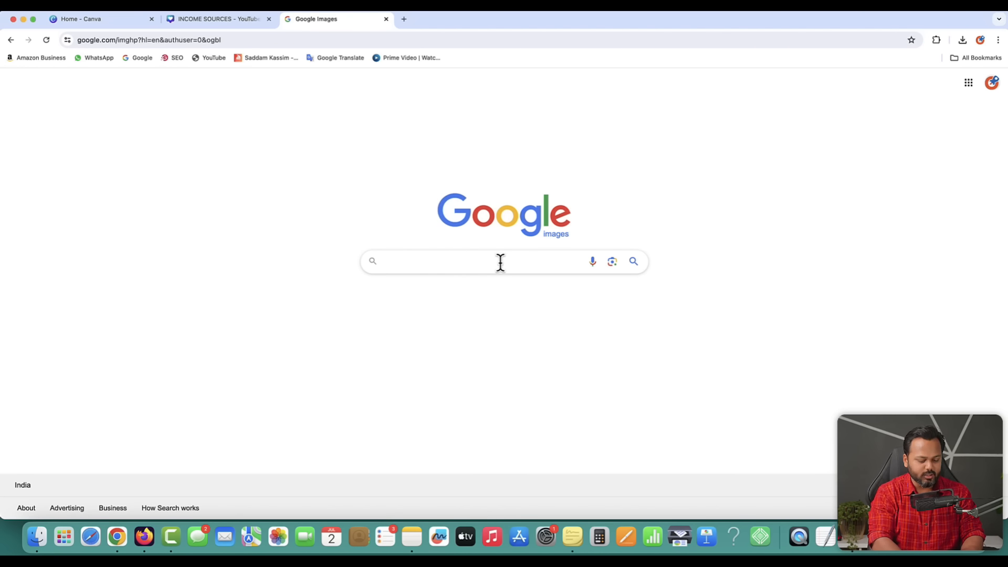
click(500, 263)
text(money)
key(Return)
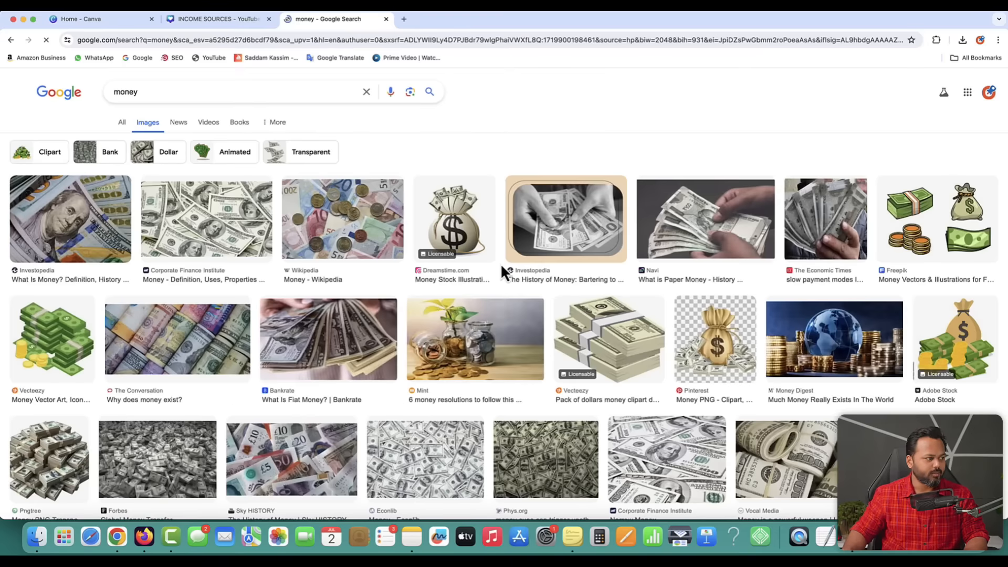
scroll(907, 367, down, 10)
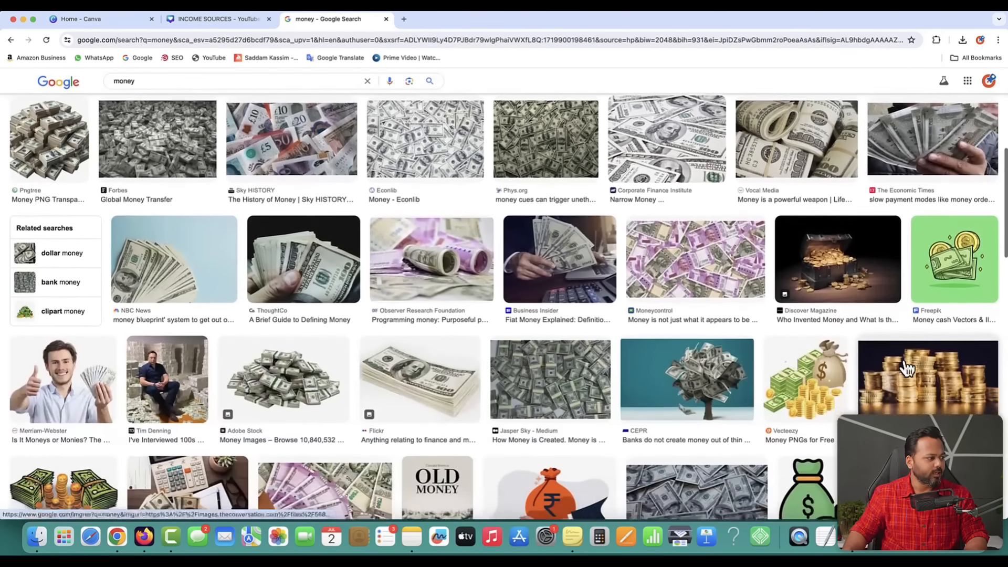
scroll(906, 367, down, 9)
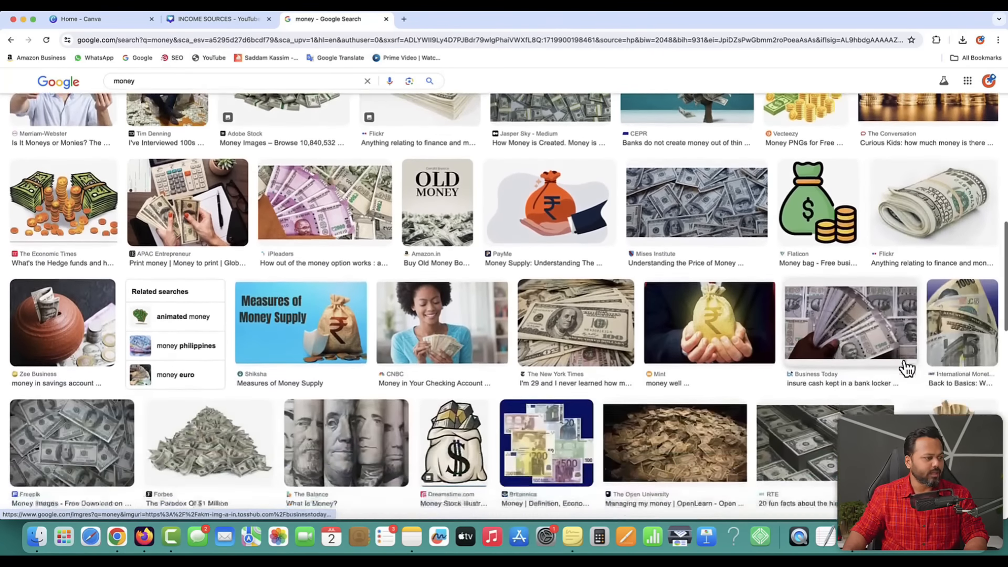
scroll(906, 368, down, 7)
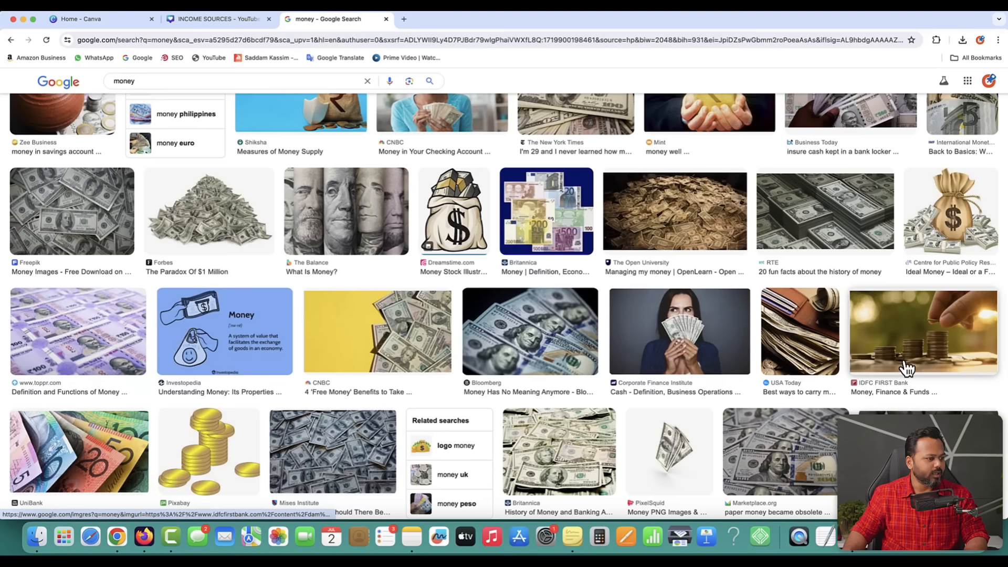
- Save the transparent cash-stacks image to the 123 folder as cash.png
click(204, 214)
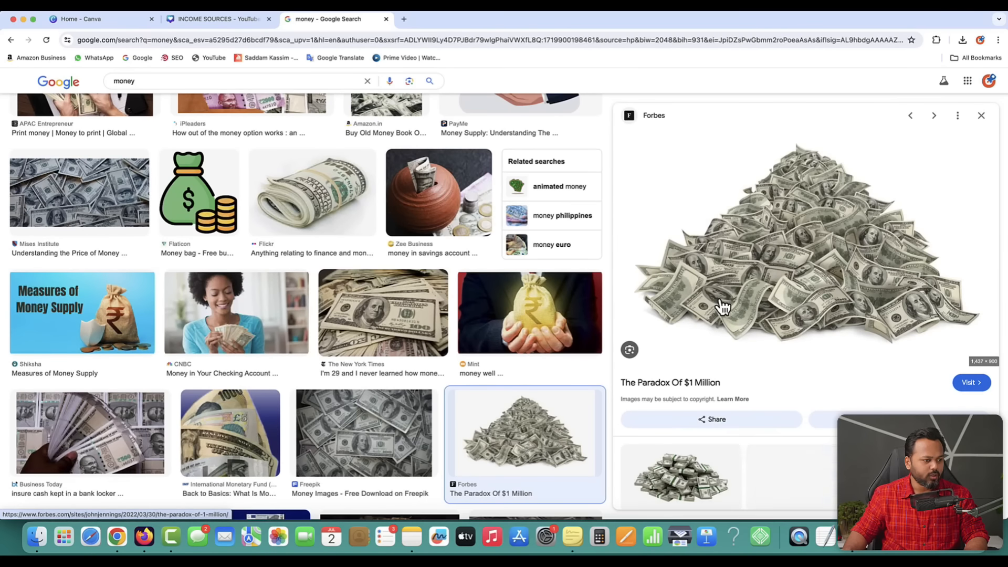
scroll(719, 306, down, 4)
scroll(818, 326, down, 2)
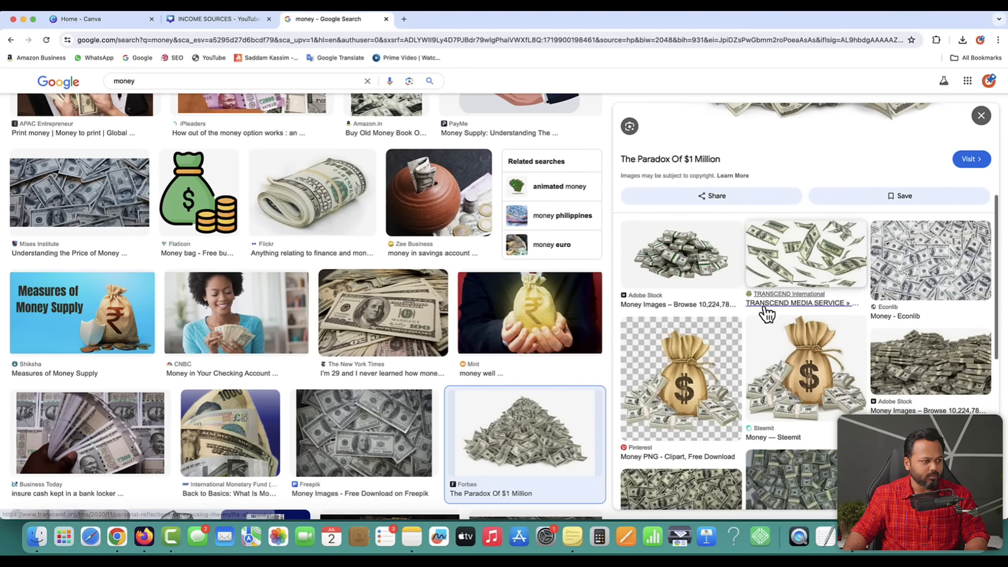
scroll(765, 312, down, 8)
click(787, 320)
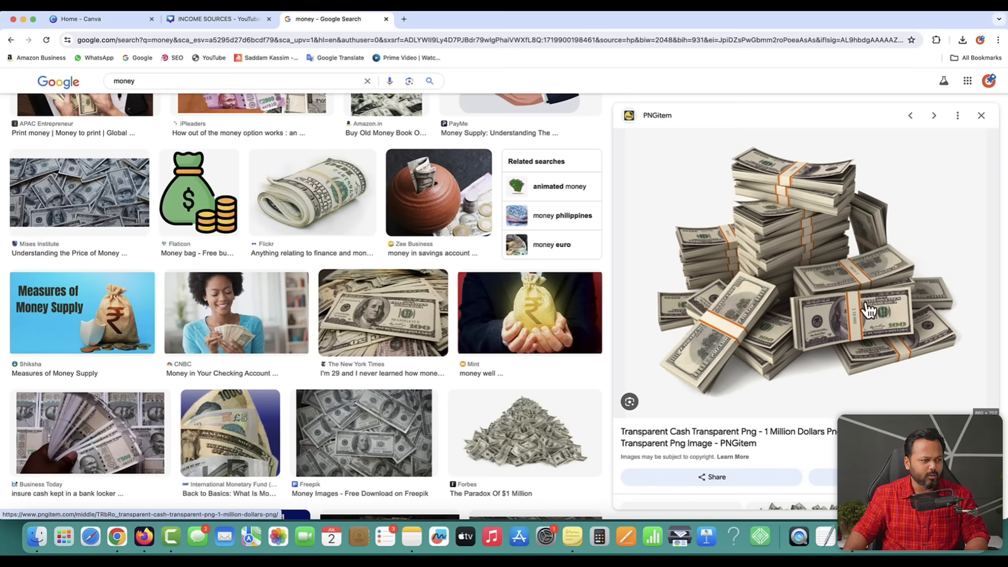
right_click(787, 236)
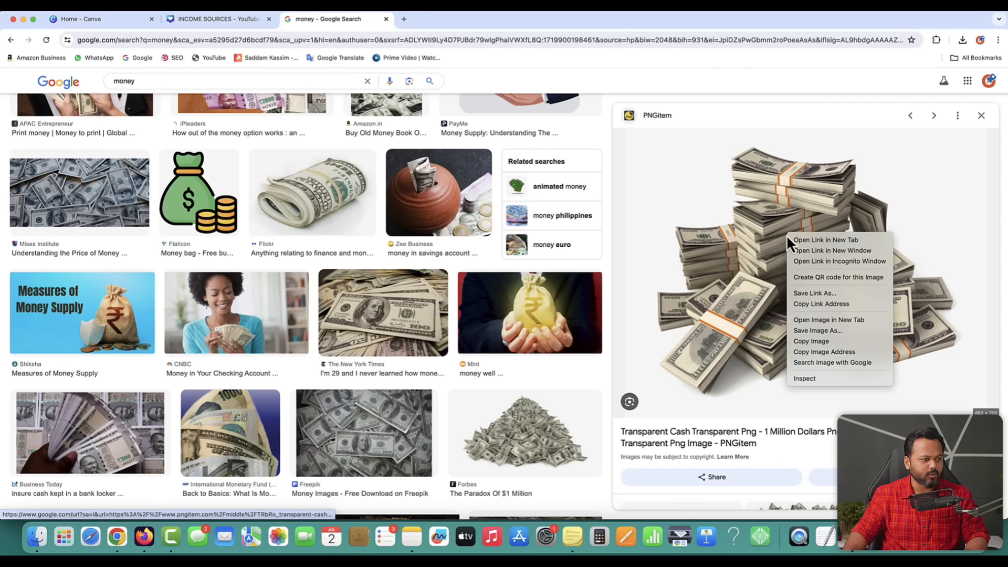
click(838, 332)
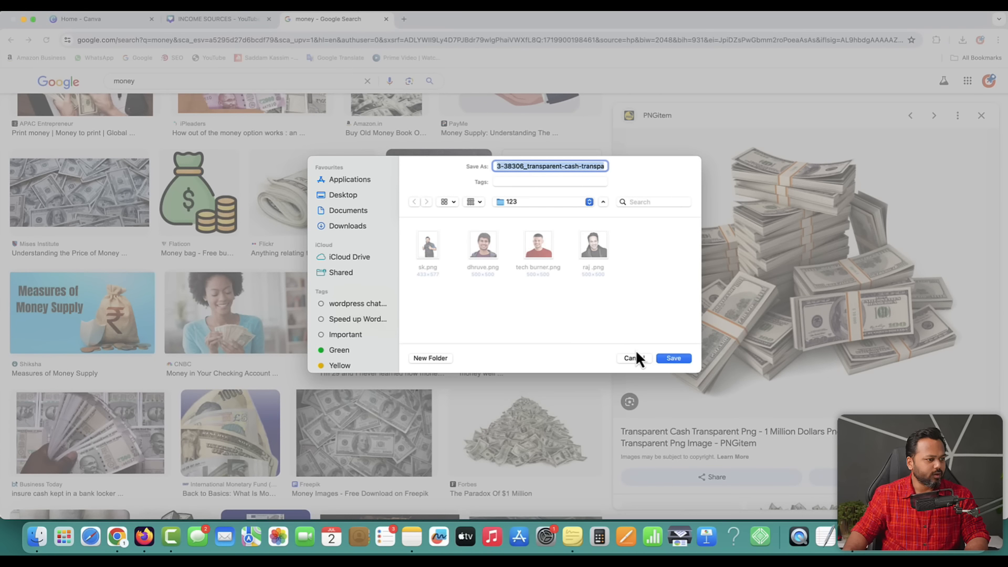
text(cash)
key(Return)
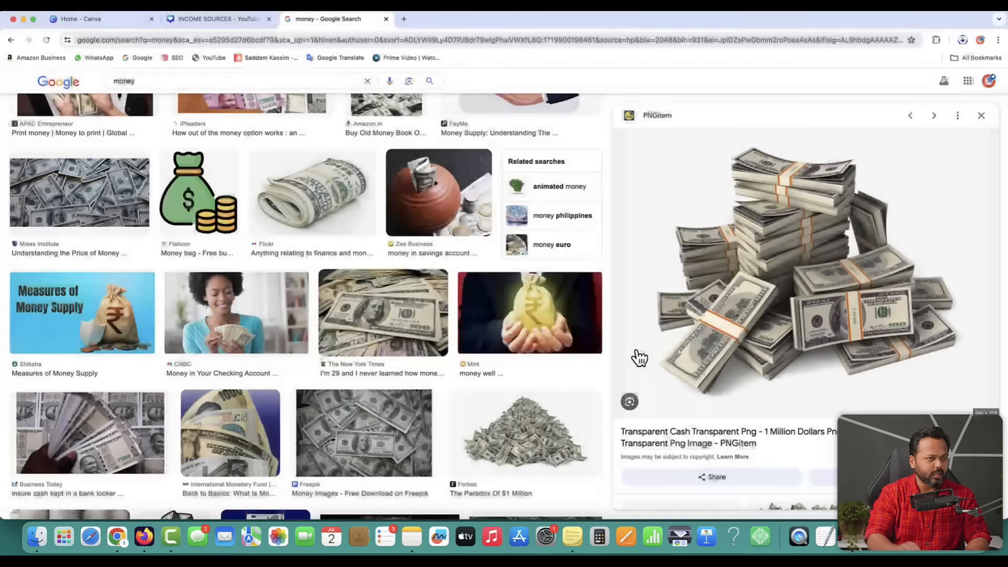
click(961, 39)
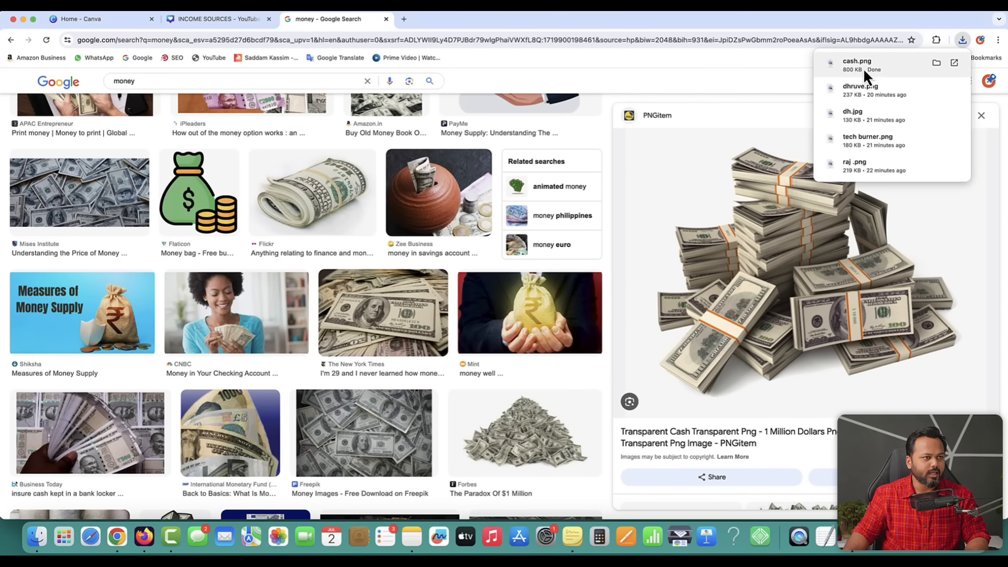
click(708, 107)
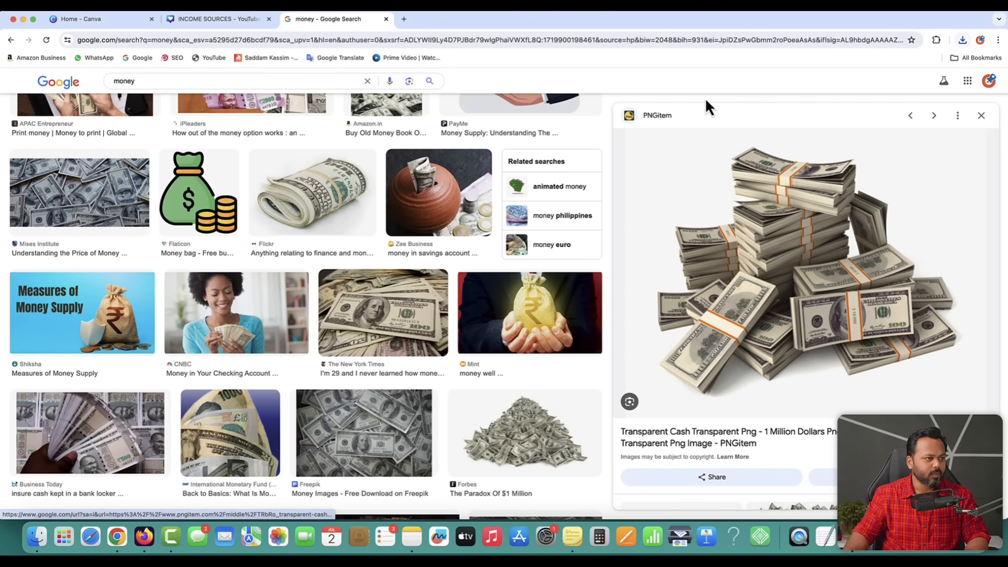
- Save the pile of green-banded money bundles as cash 2
click(495, 426)
scroll(765, 348, down, 3)
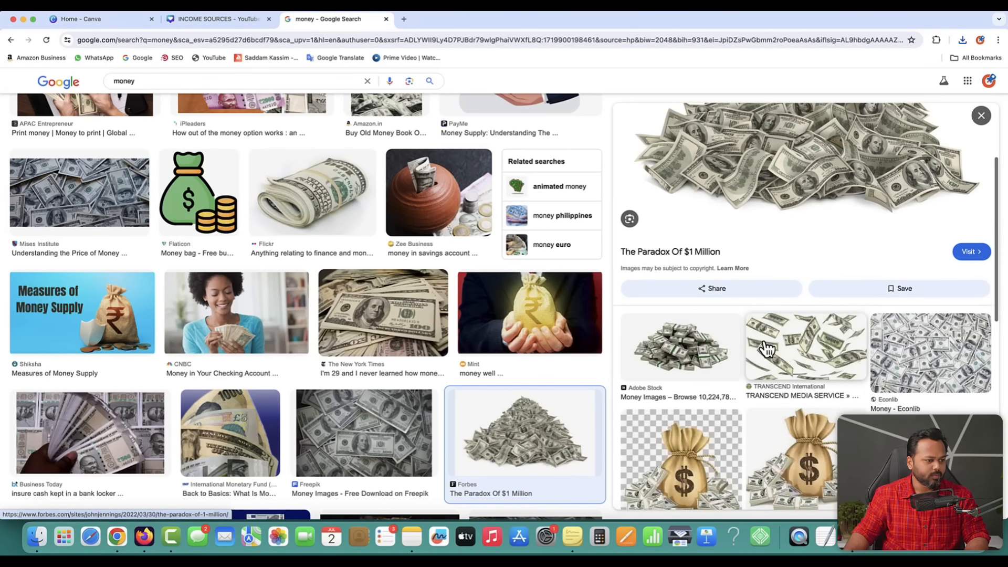
click(667, 347)
right_click(795, 195)
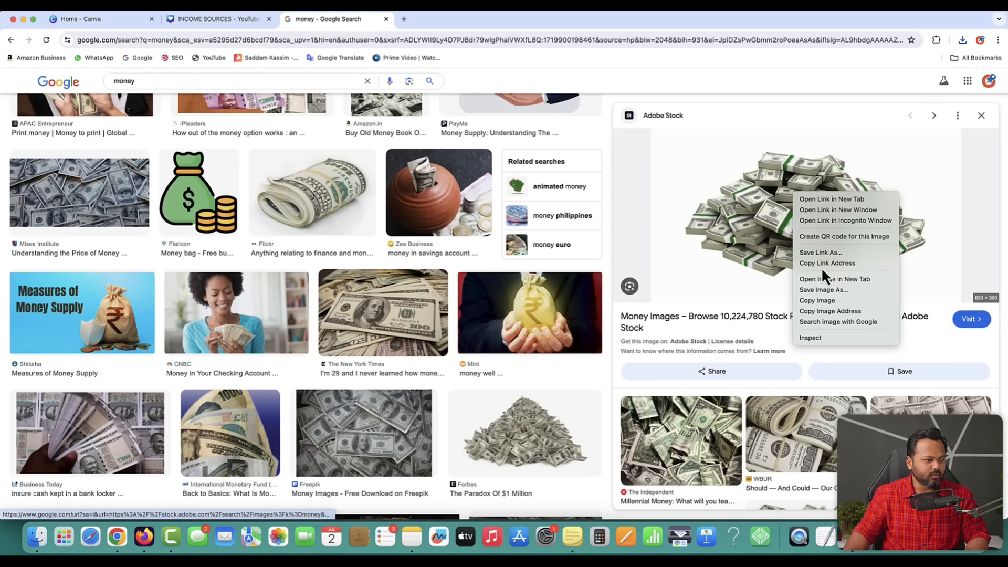
click(819, 290)
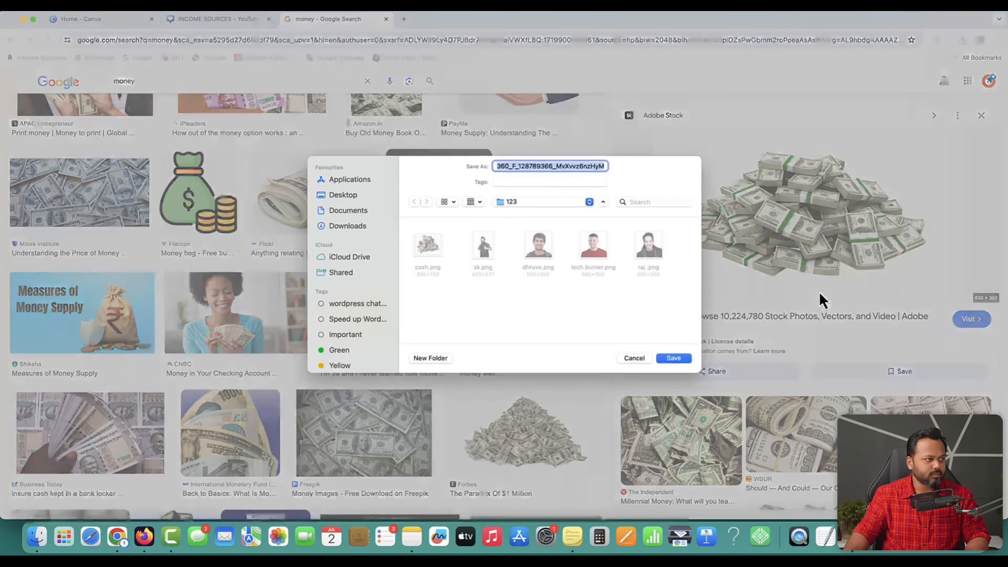
text(cash 2)
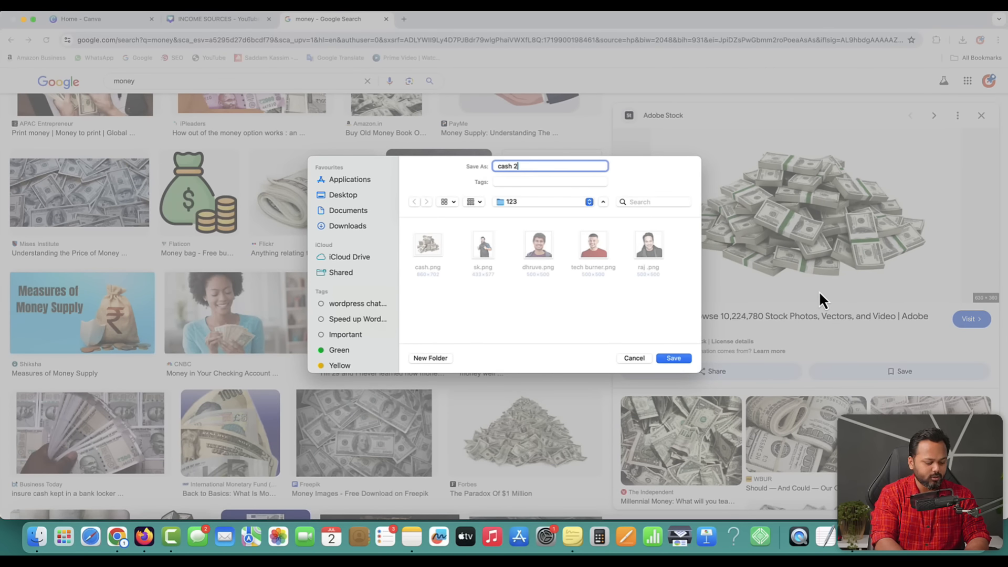
key(Return)
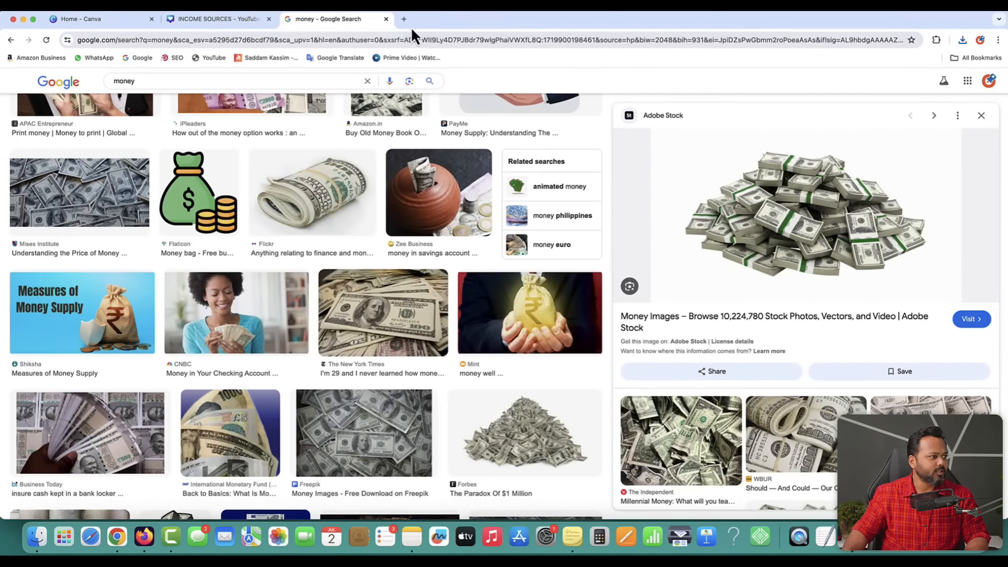
click(404, 20)
- Remove the background from cash.png on remove.bg and save the cutout as cash 11
text(remove)
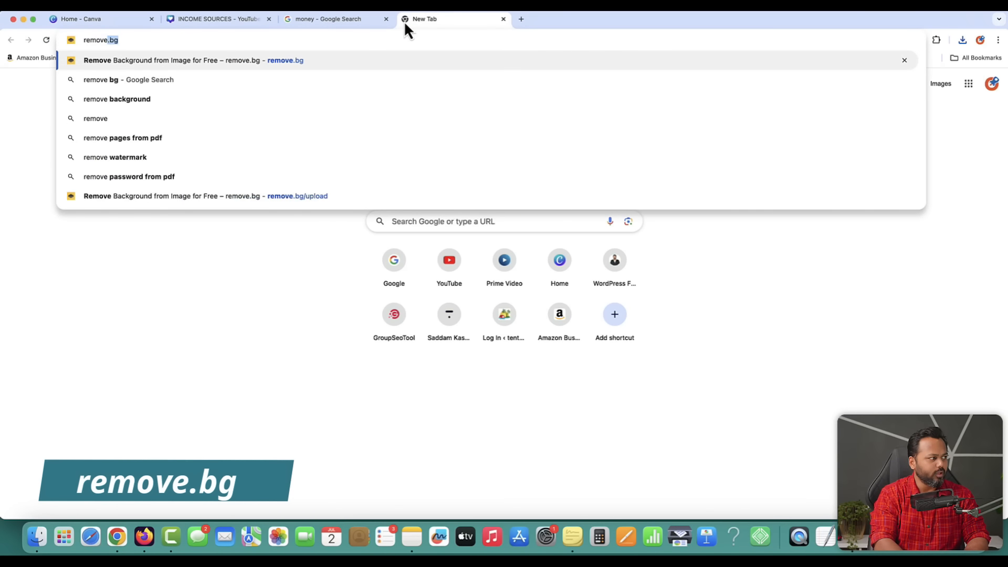
key(Return)
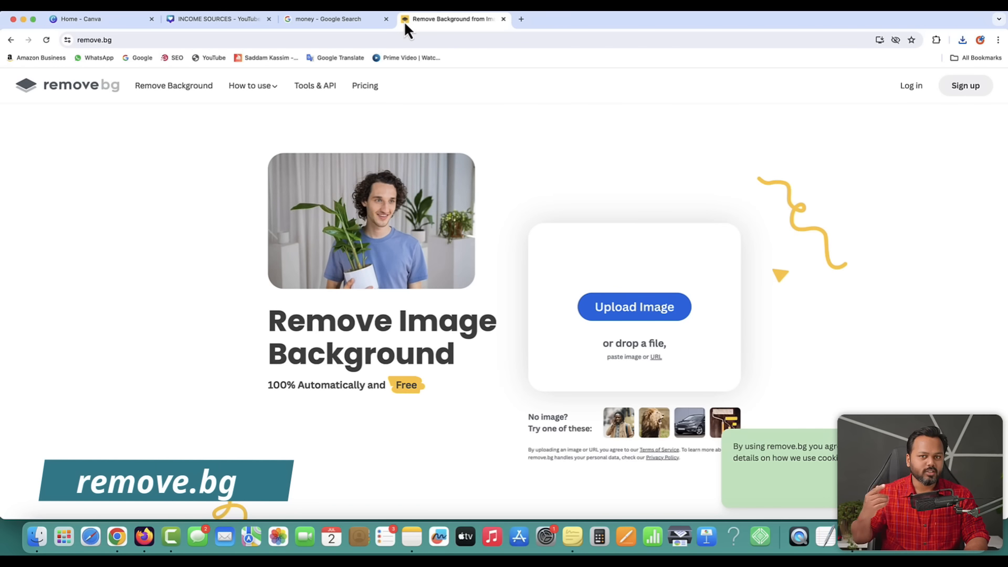
click(632, 310)
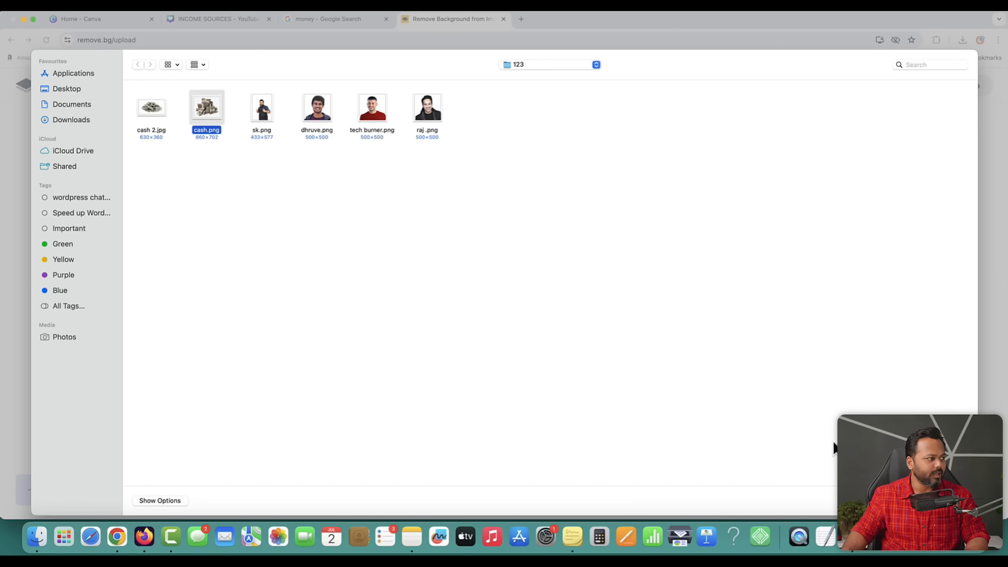
key(Return)
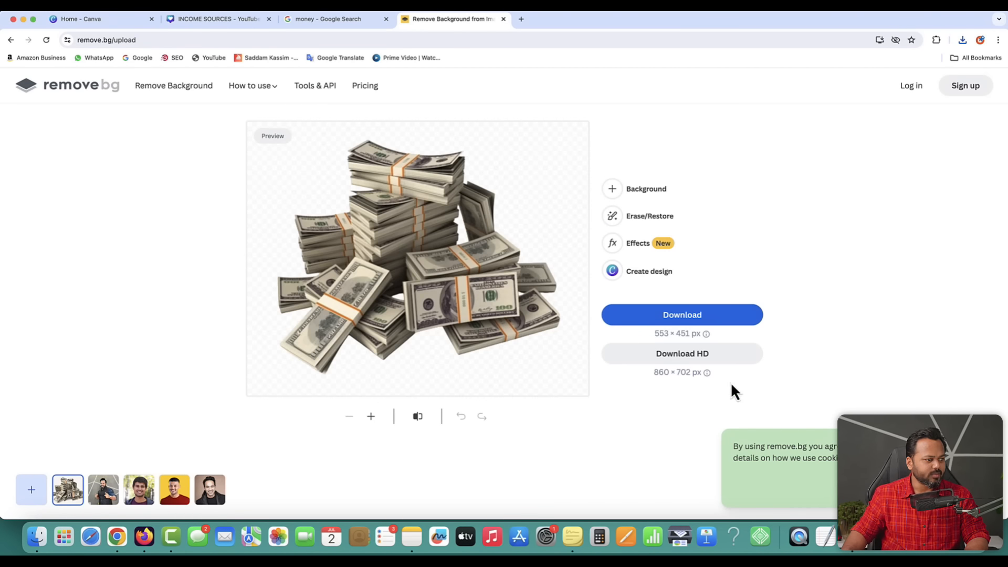
click(685, 319)
text(ca)
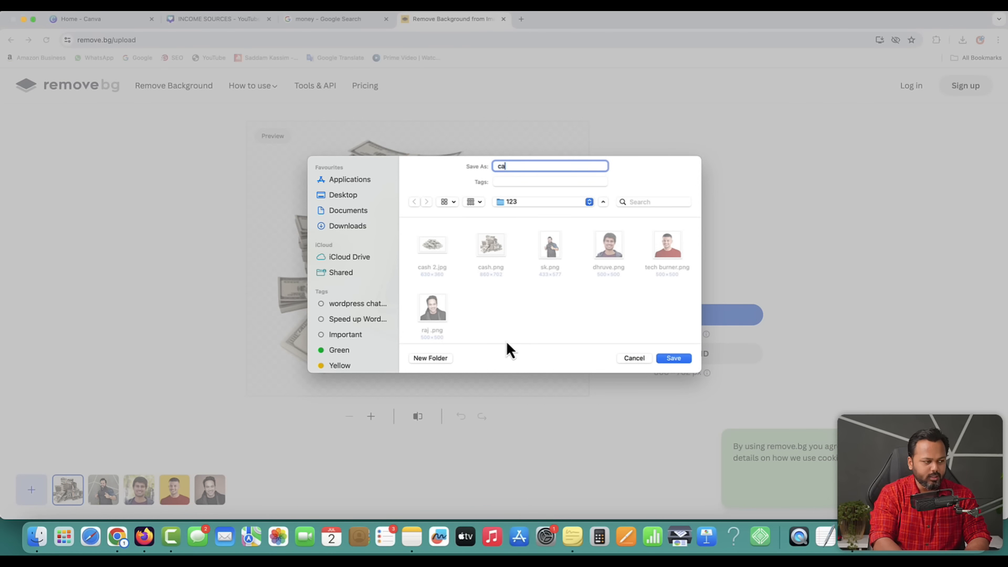
text(sh 11)
key(Return)
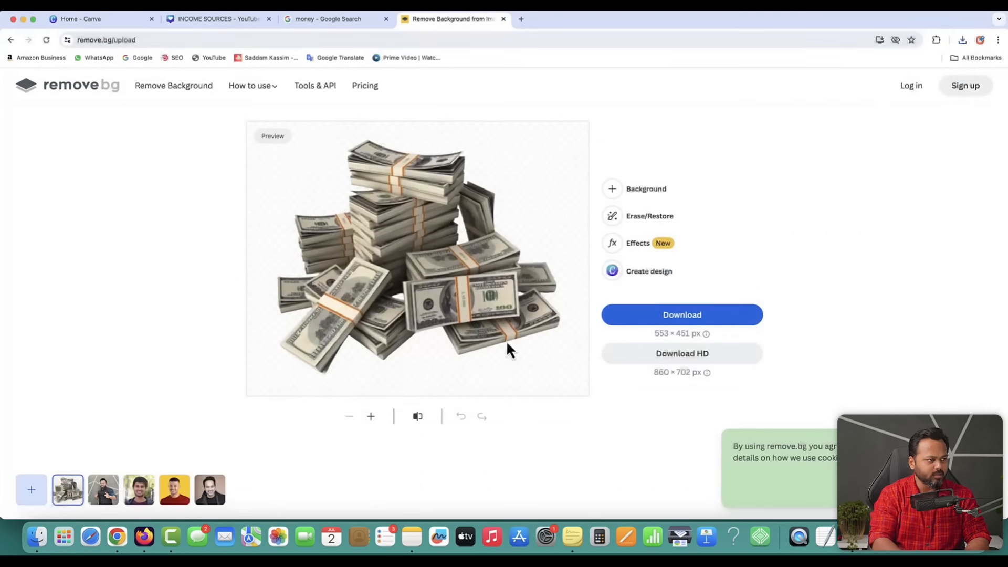
- Cut out cash 2.jpg, save it as cash 22, and return to the Canva design
click(88, 91)
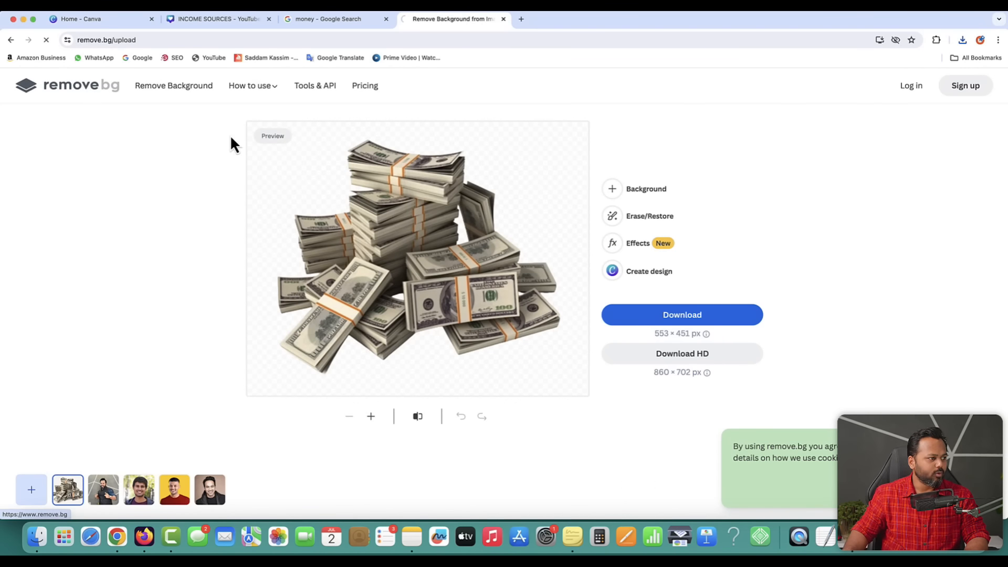
click(654, 311)
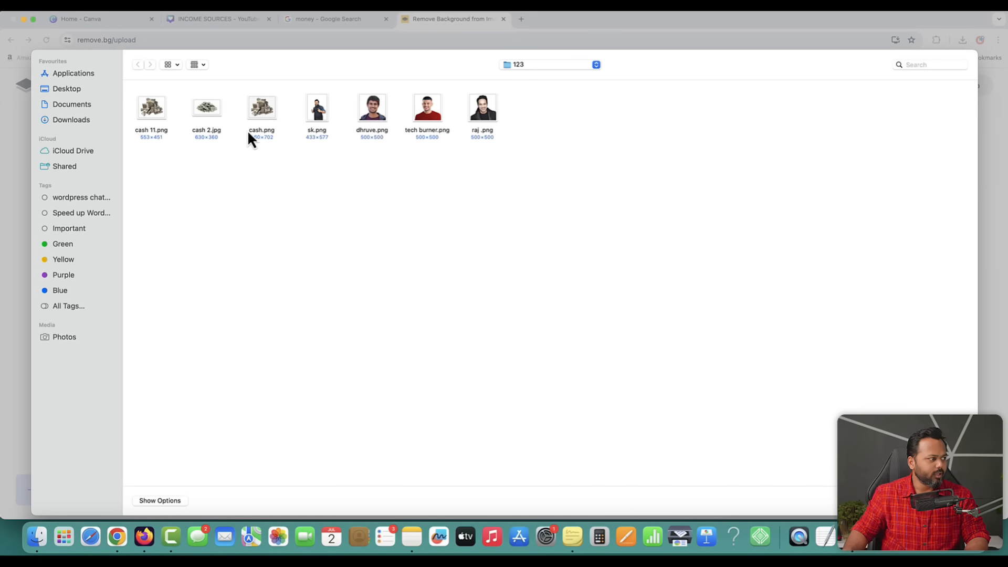
key(Return)
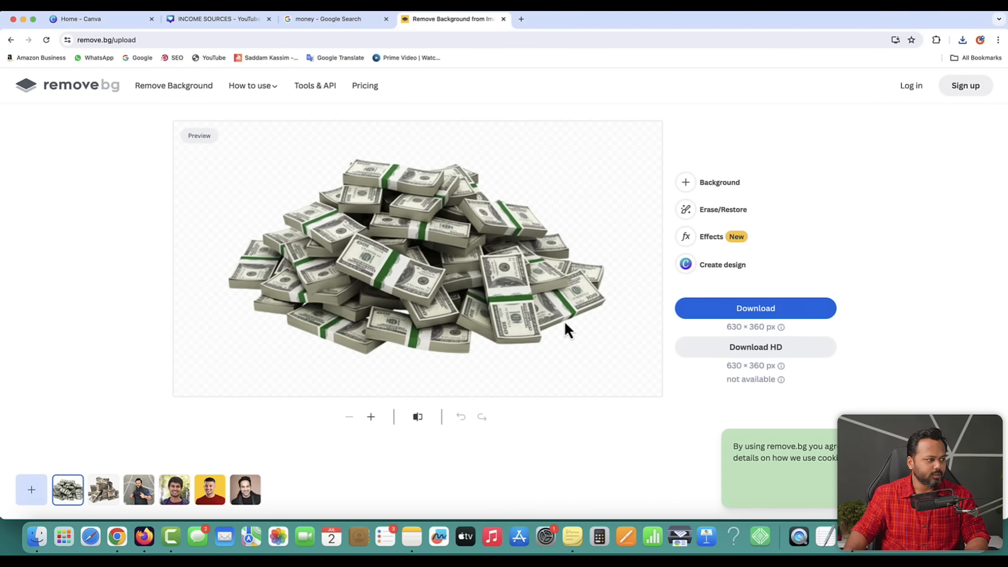
click(752, 309)
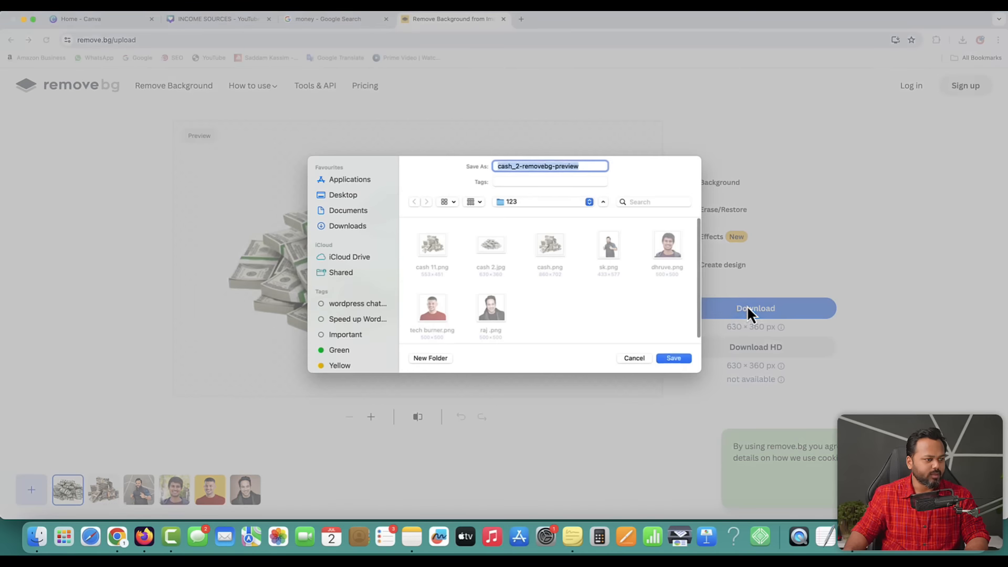
text(cash )
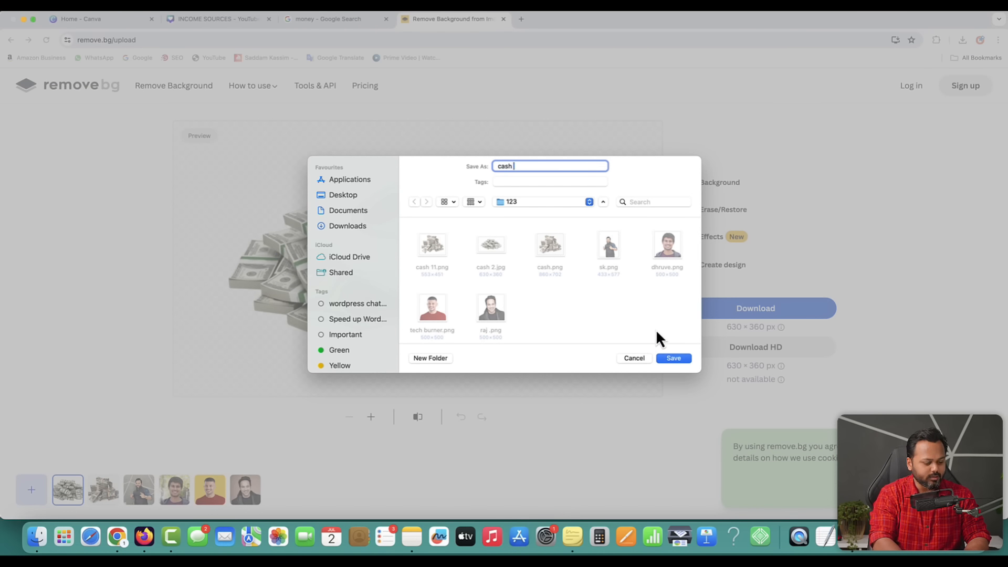
text(22)
key(Return)
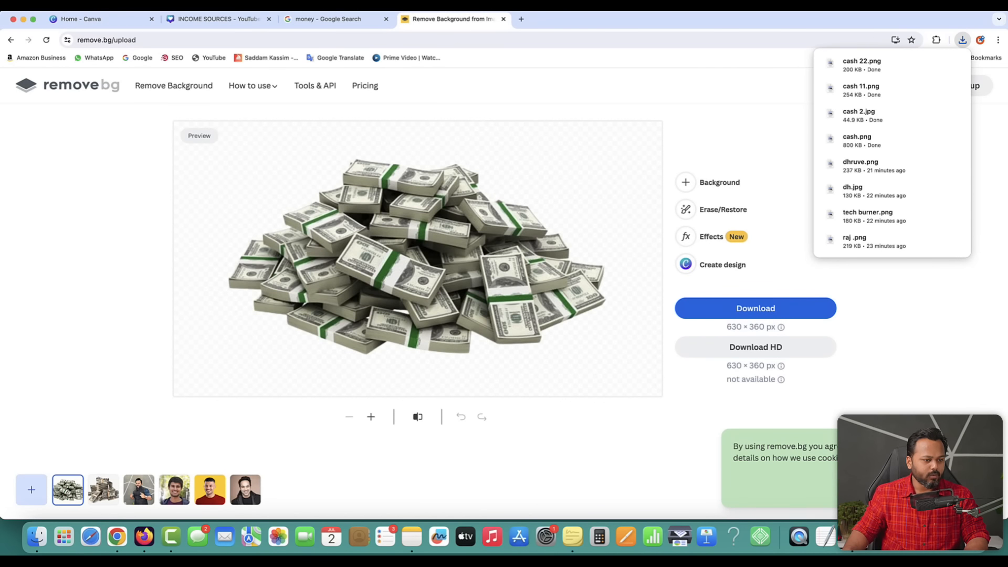
click(545, 296)
click(222, 20)
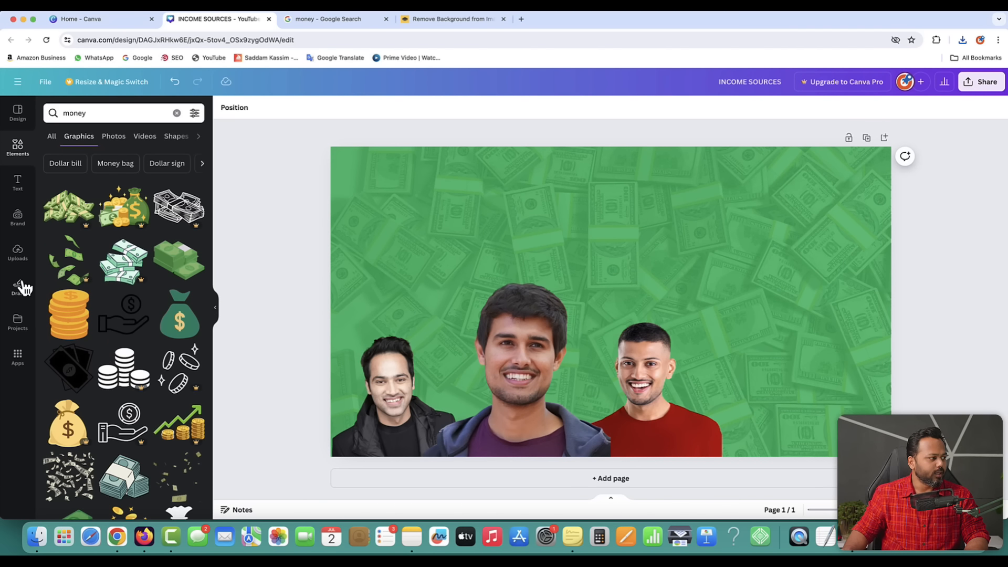
- Upload cash 22.png and cash 11.png to Canva and add the first cash pile to the thumbnail
click(18, 254)
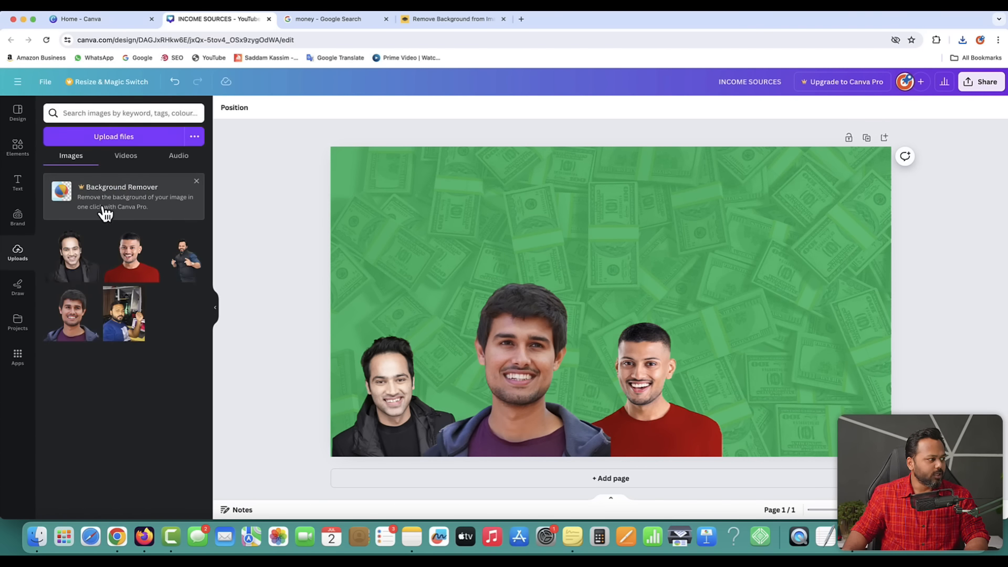
click(102, 137)
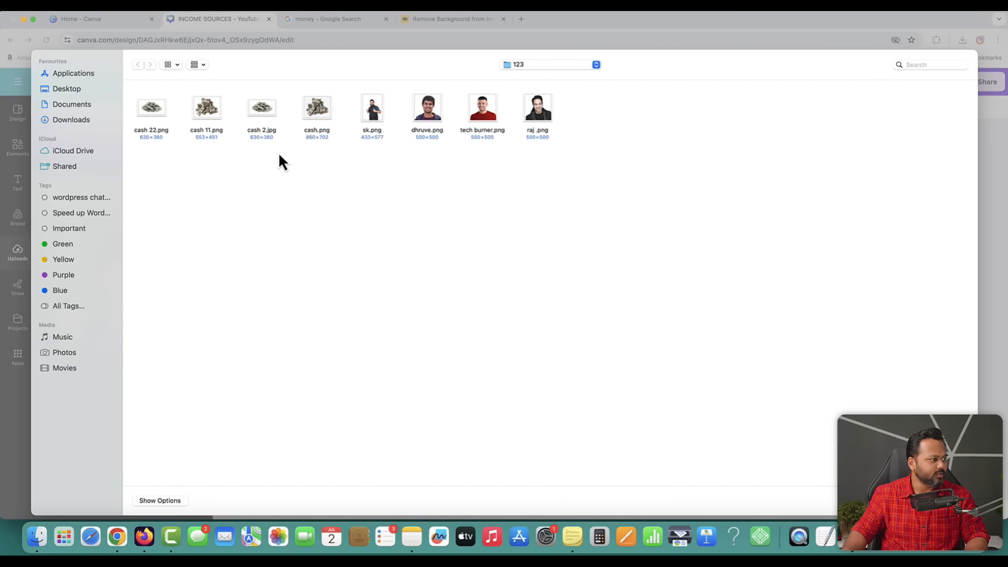
drag(221, 150, 164, 116)
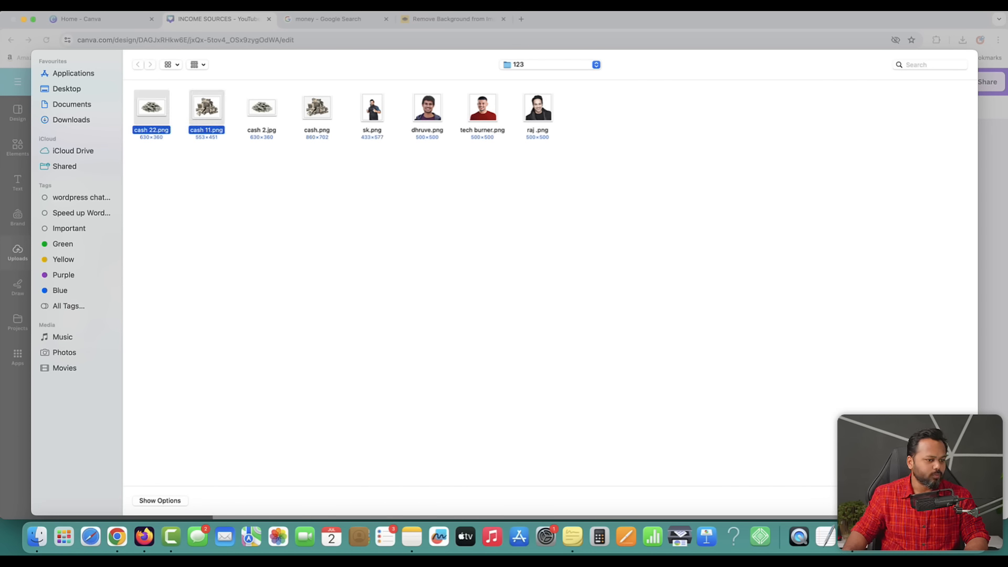
key(Return)
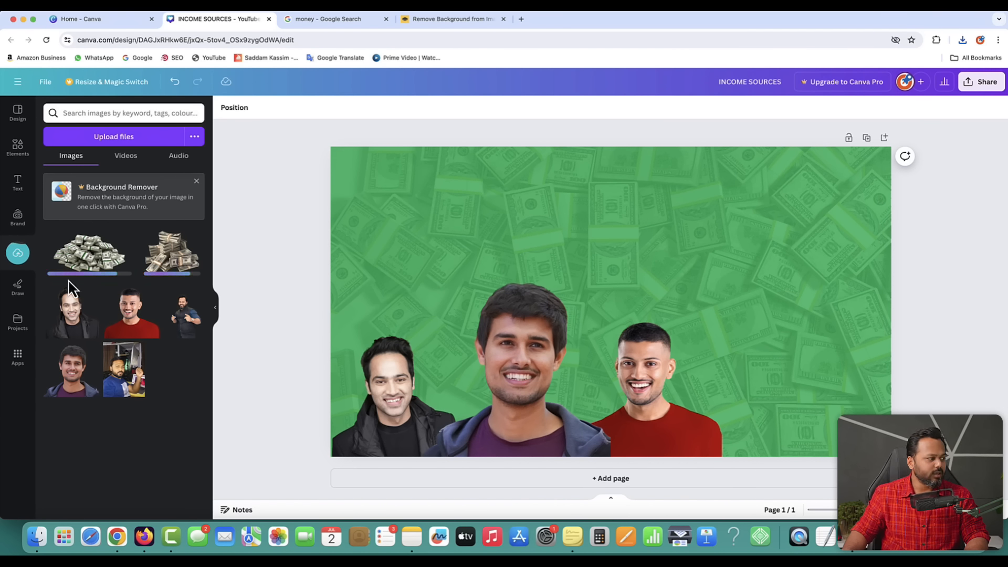
click(90, 260)
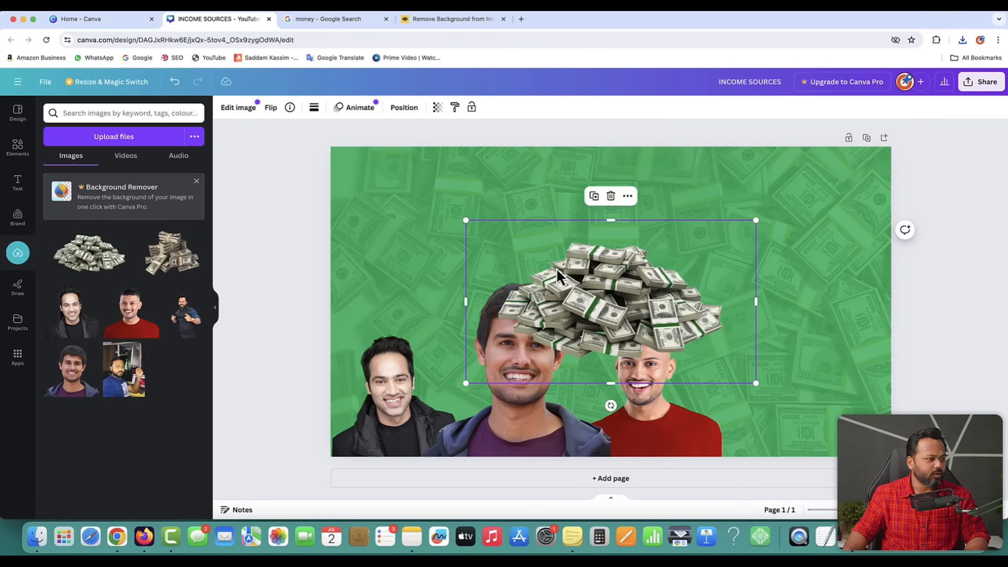
- Move the cash pile to the lower left and enlarge it
drag(618, 291, 450, 404)
drag(589, 334, 629, 310)
drag(500, 417, 451, 450)
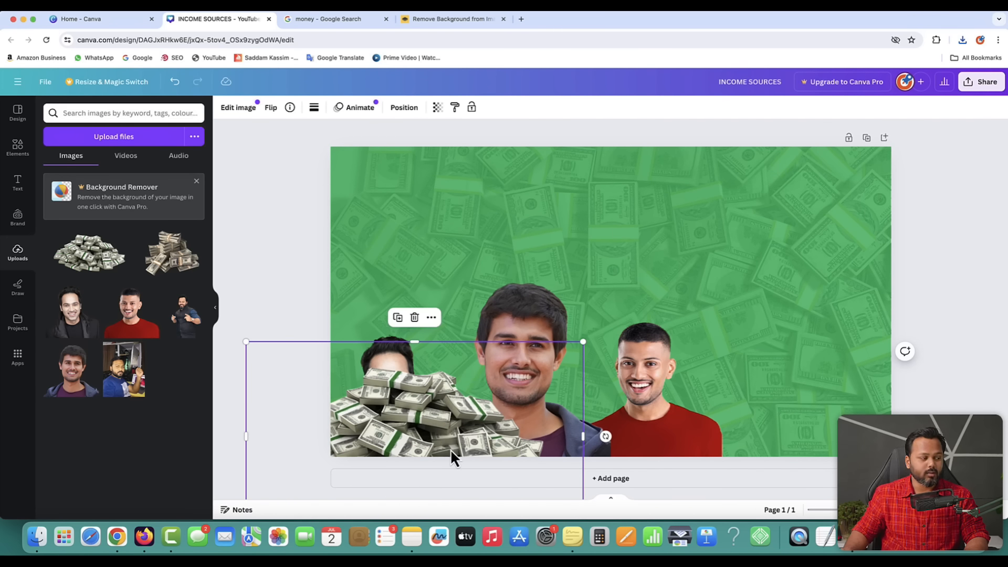
click(292, 284)
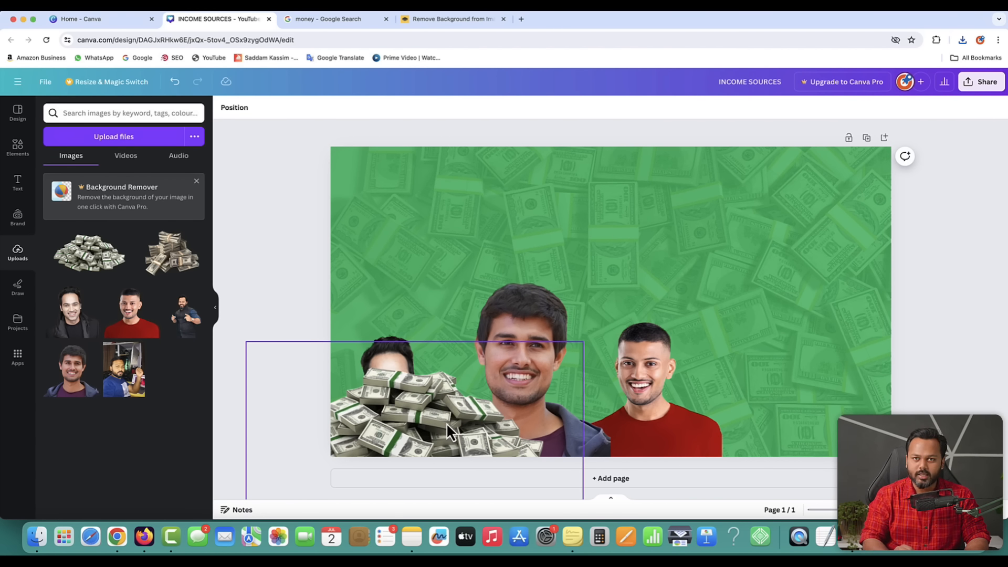
- Undo an accidental background move and fine-tune the cash pile's position at bottom left
click(530, 315)
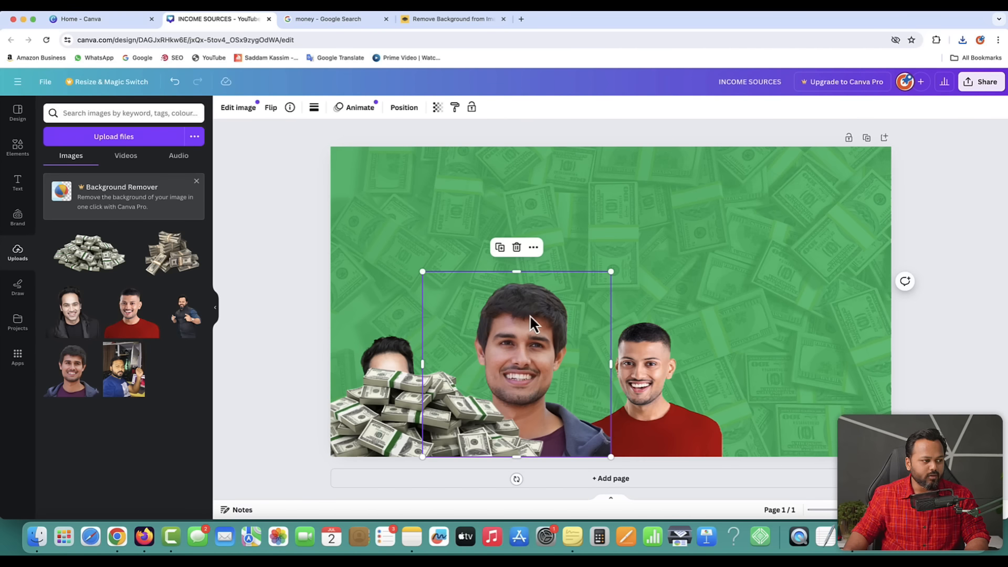
click(649, 346)
click(752, 226)
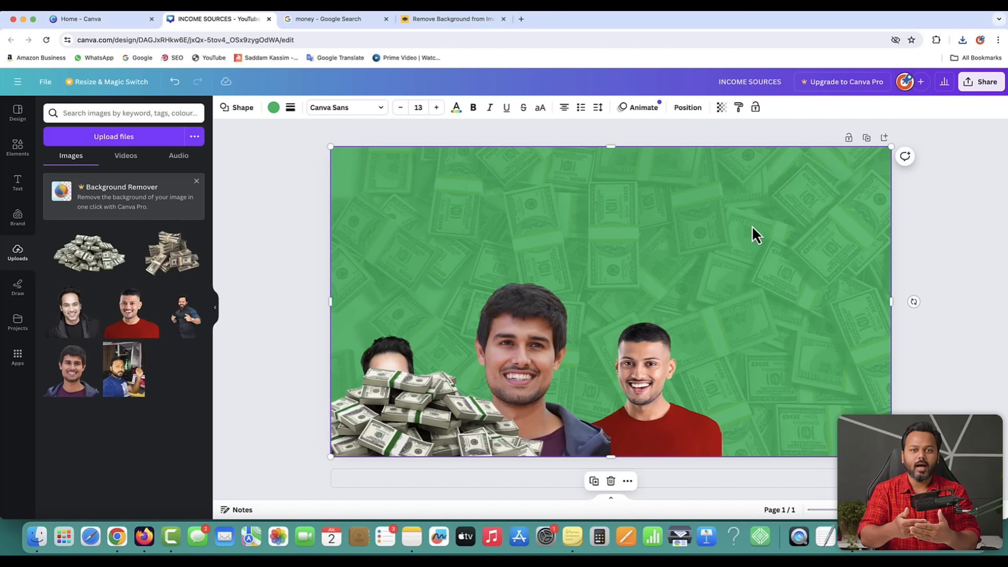
drag(434, 413, 480, 419)
key(super+z)
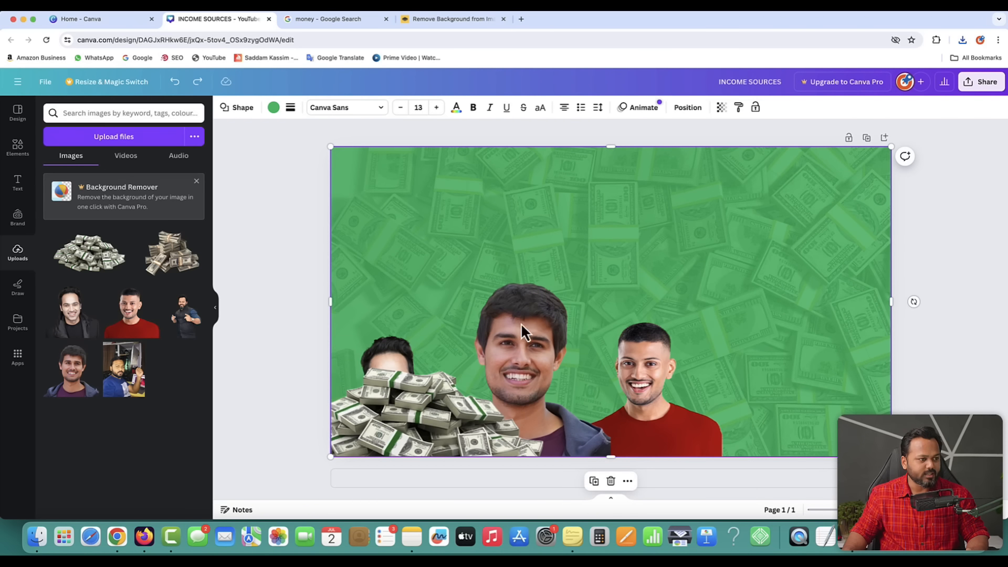
click(284, 277)
click(428, 423)
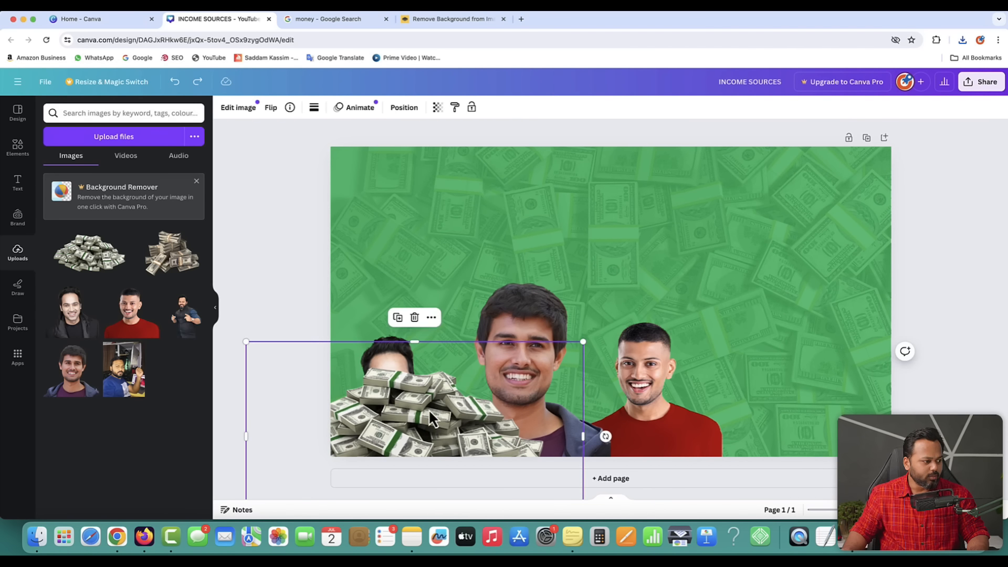
drag(431, 416, 494, 417)
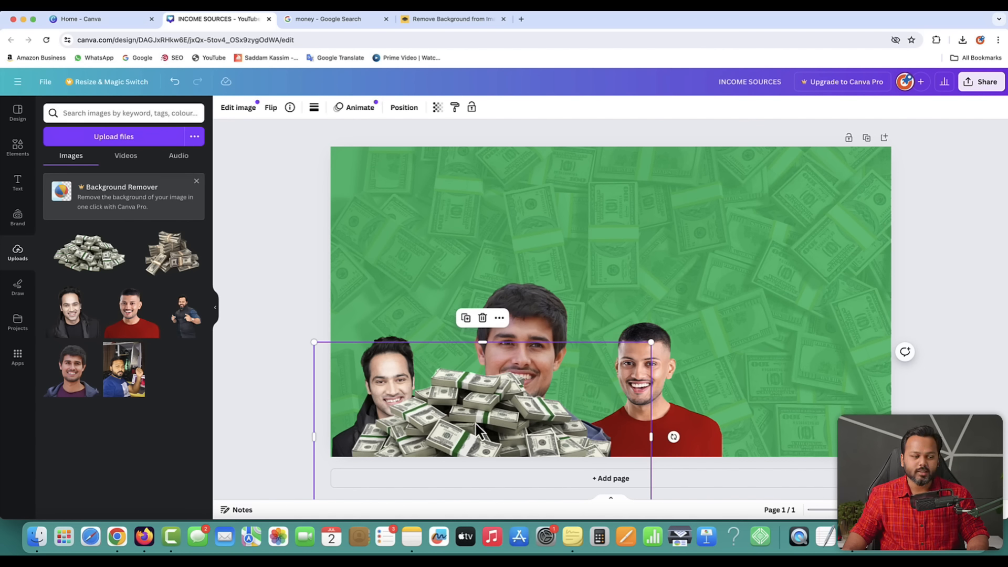
drag(478, 413, 430, 410)
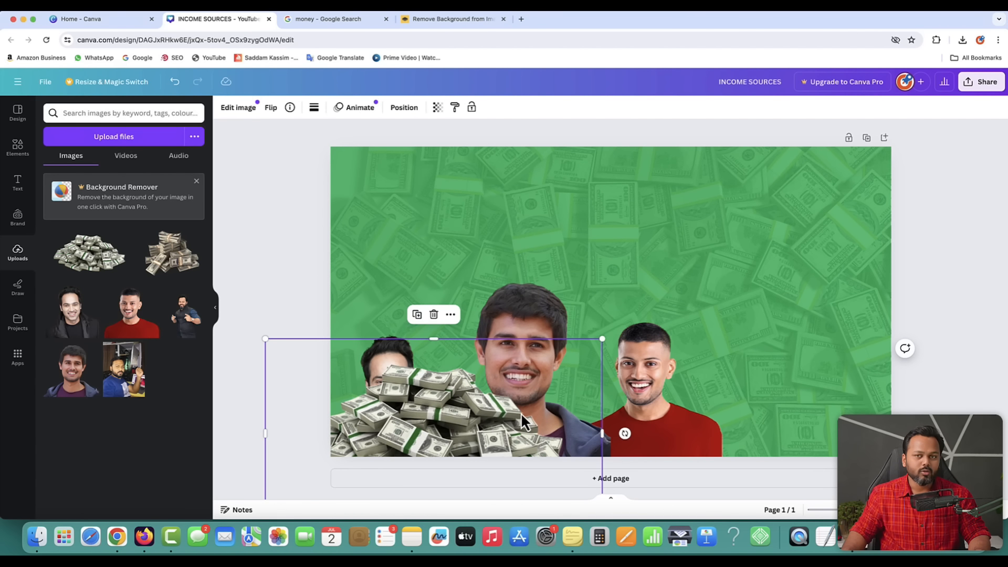
click(262, 293)
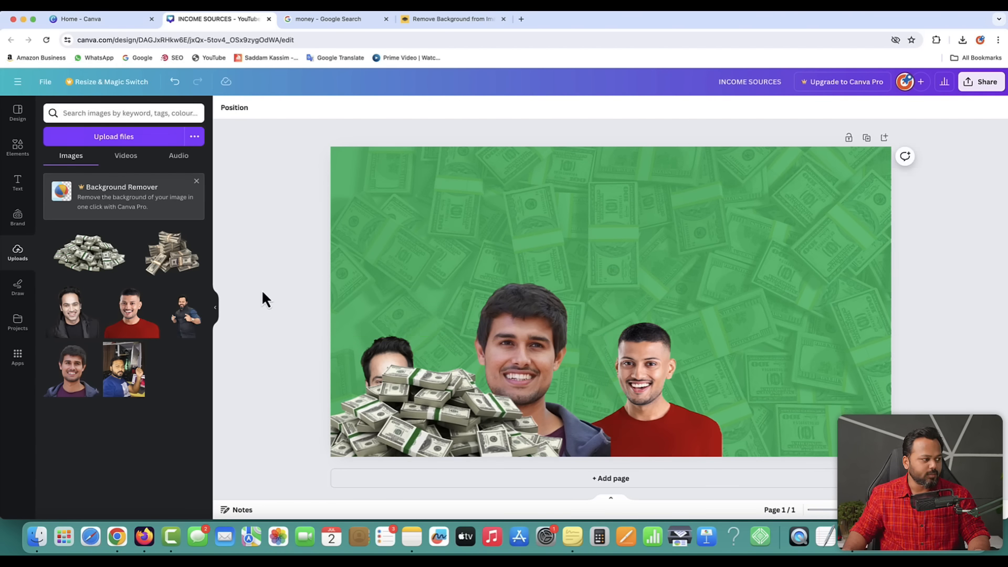
click(460, 422)
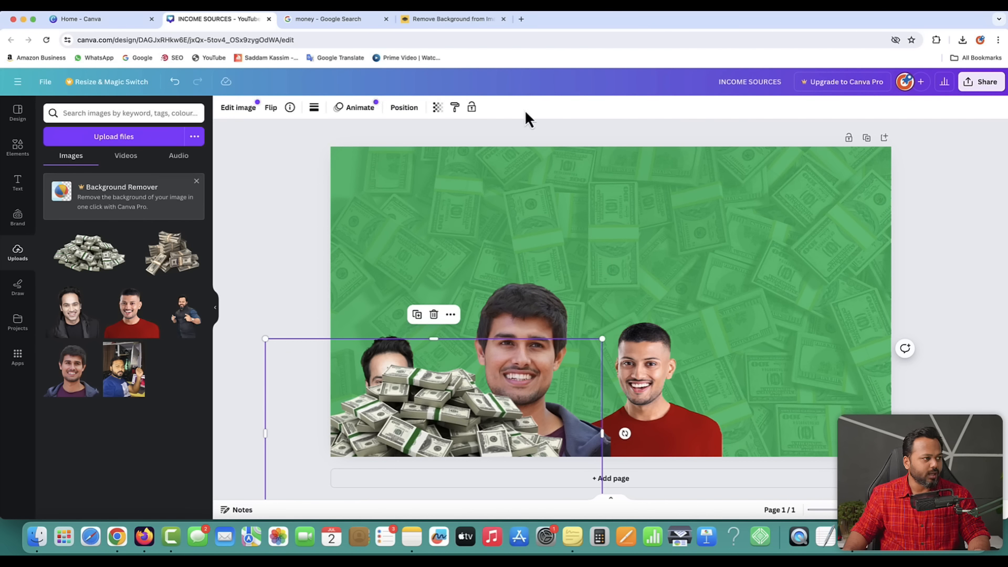
- Send the cash pile backward three layers so it sits behind the left and middle men
click(403, 108)
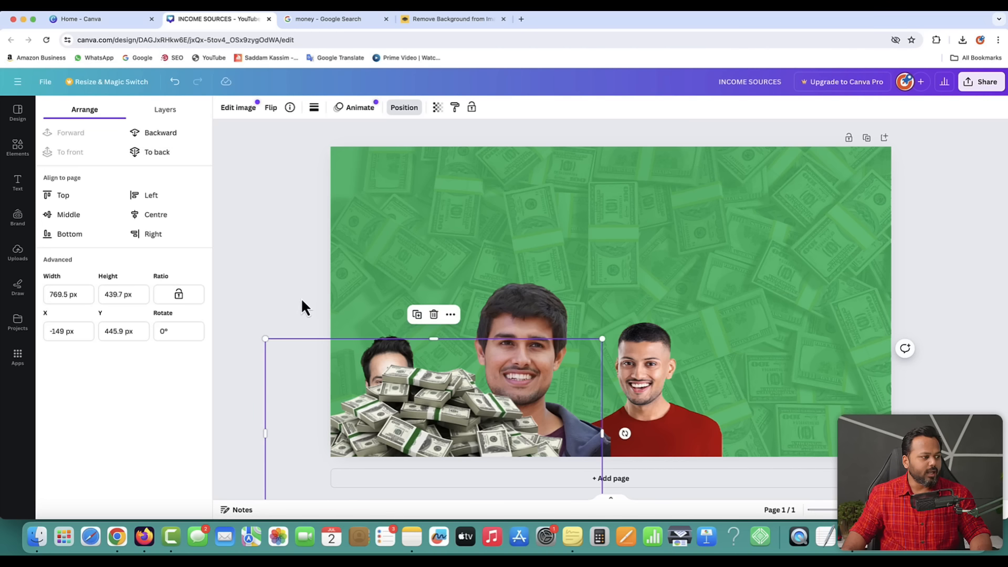
click(163, 138)
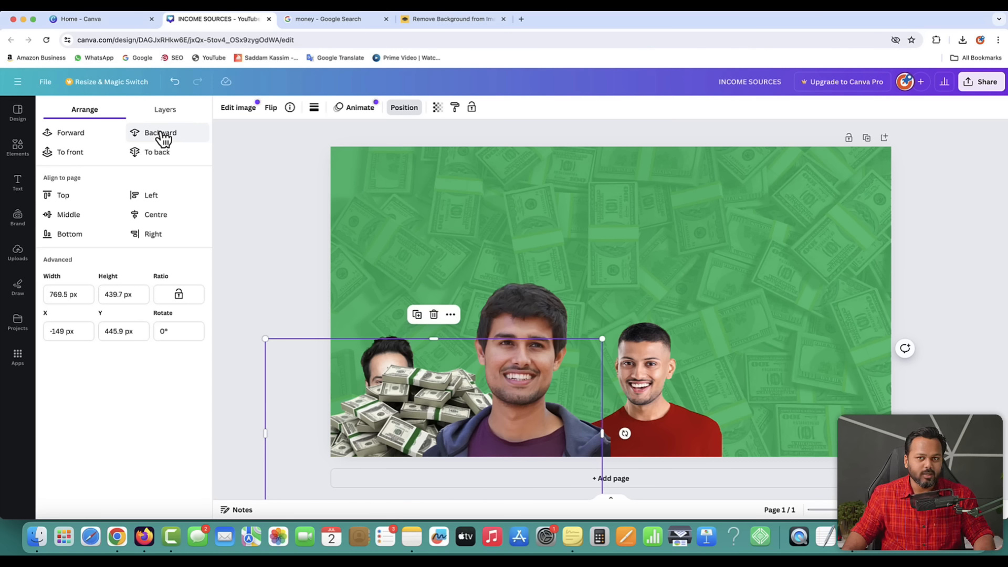
click(163, 137)
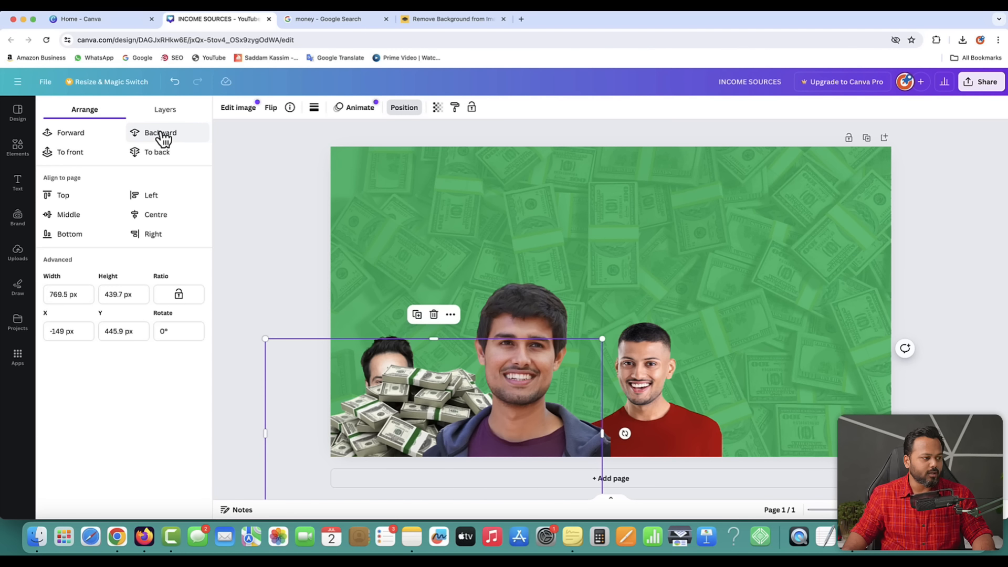
click(163, 138)
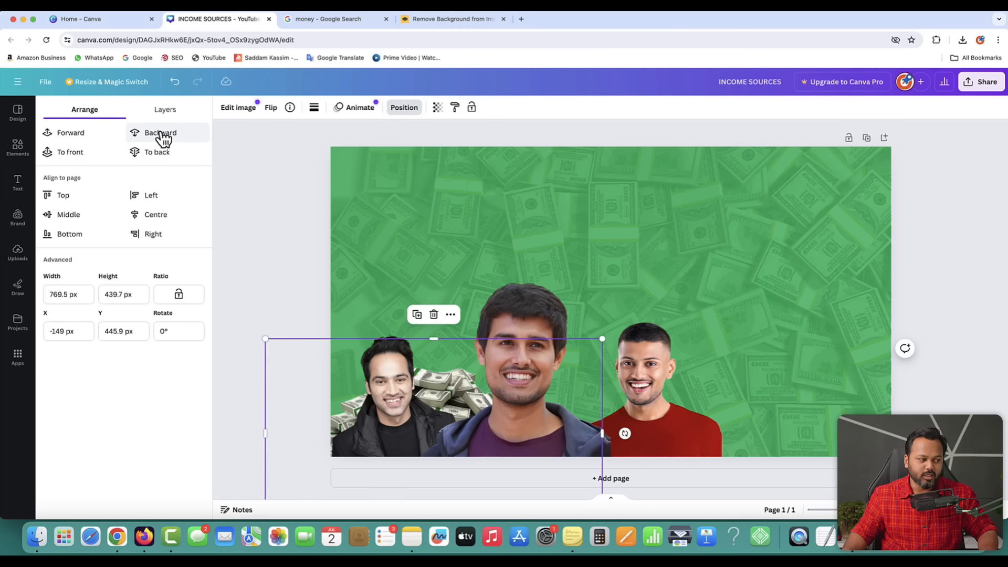
click(17, 251)
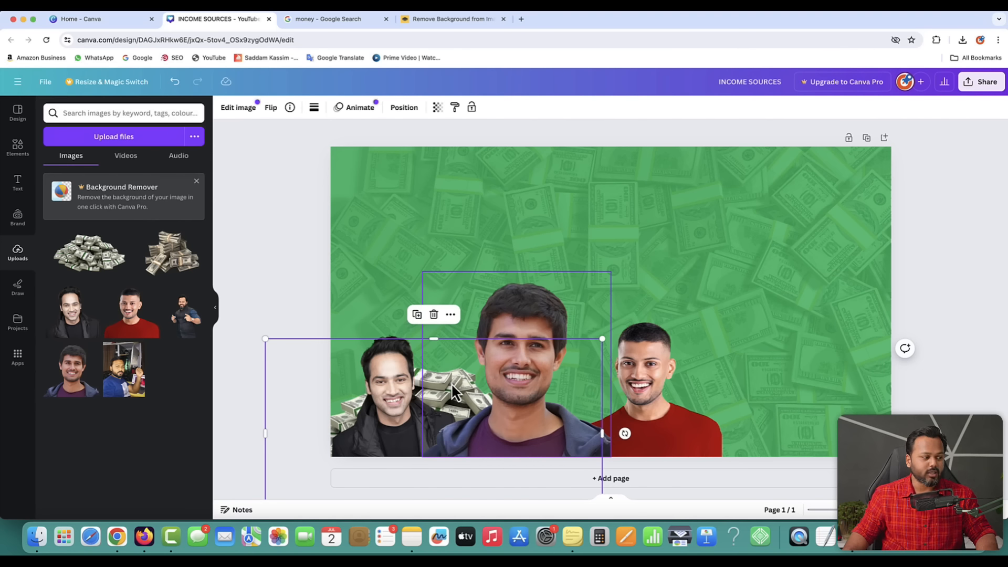
click(297, 305)
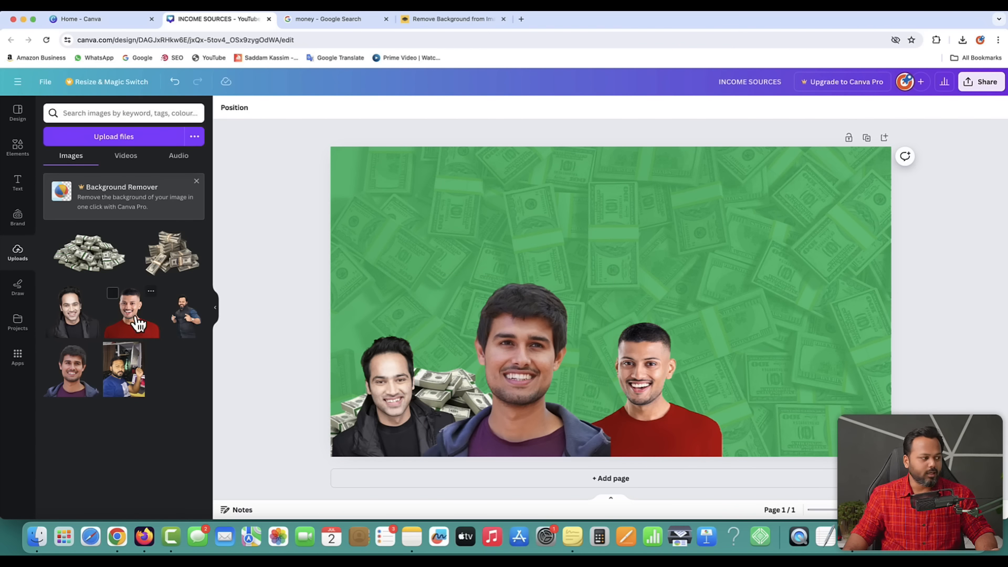
- Add the second cash pile over the lower middle and send it behind all three men
click(84, 253)
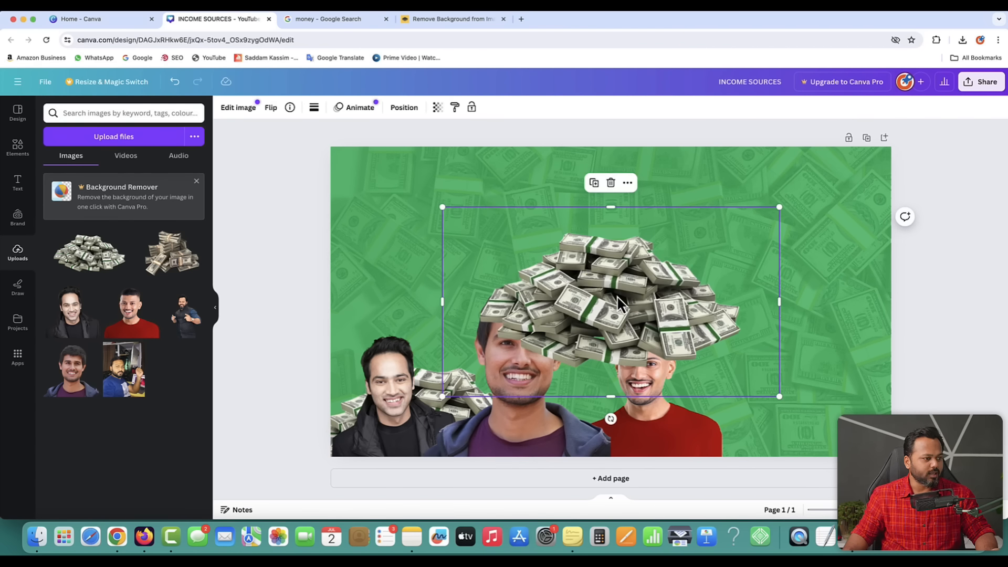
drag(618, 303, 532, 397)
click(404, 108)
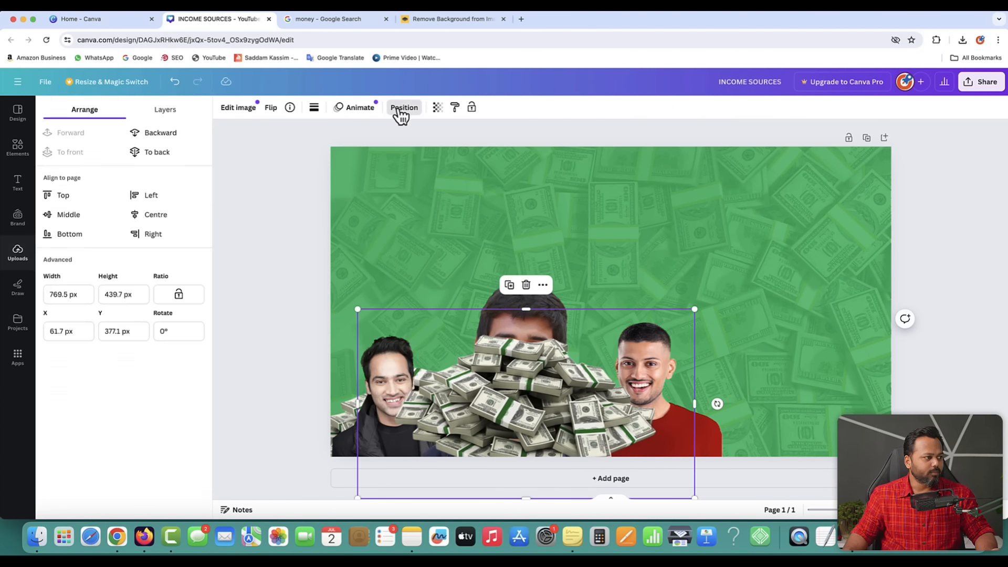
click(181, 133)
click(179, 135)
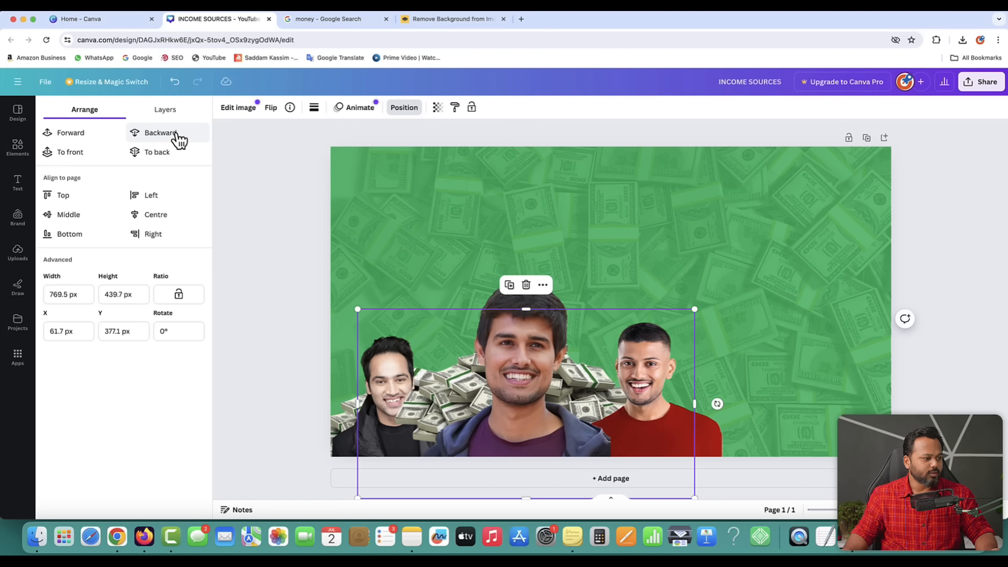
click(179, 135)
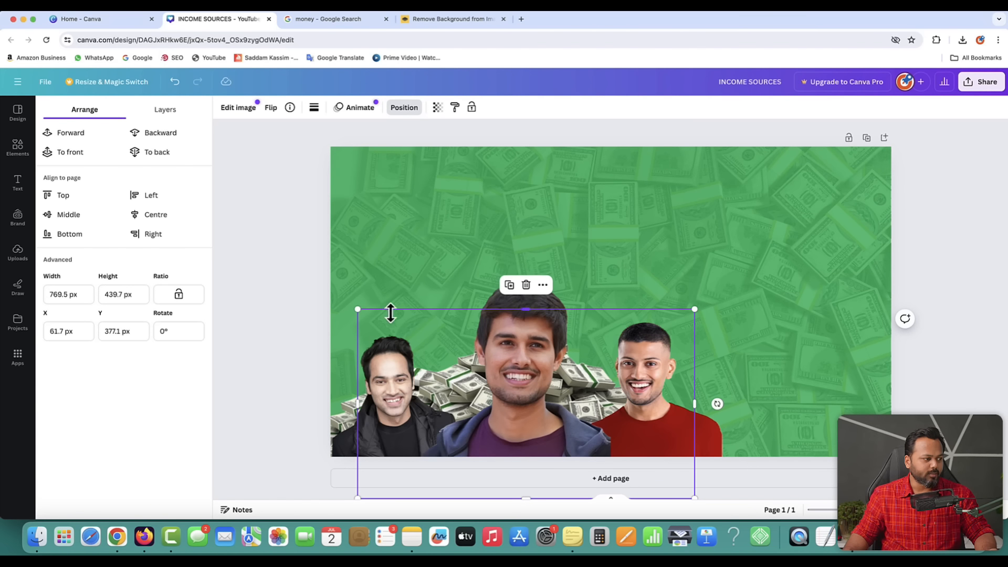
- Duplicate the cash pile, move the copy lower right, and place it behind the middle and red-shirt men
click(509, 286)
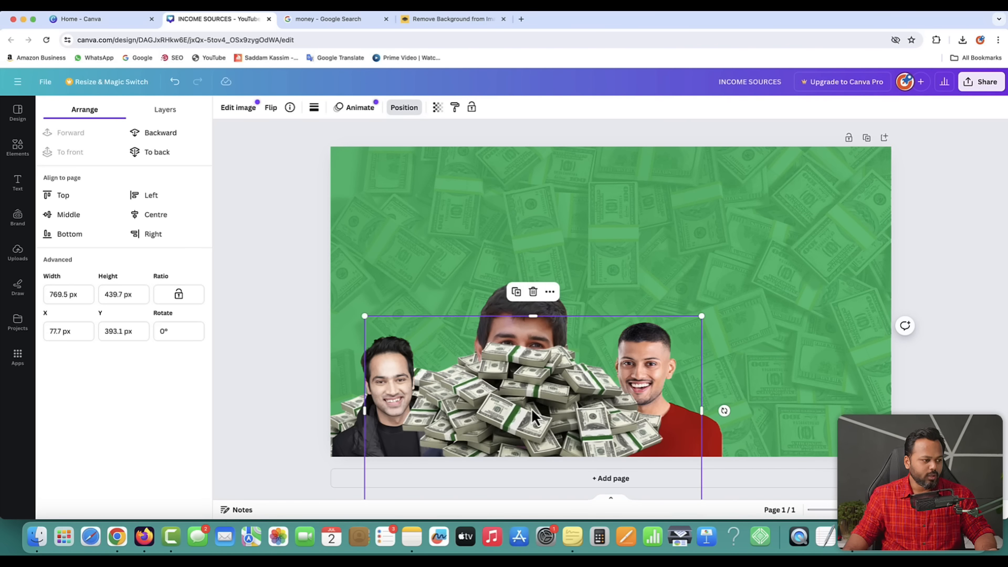
drag(534, 417, 658, 436)
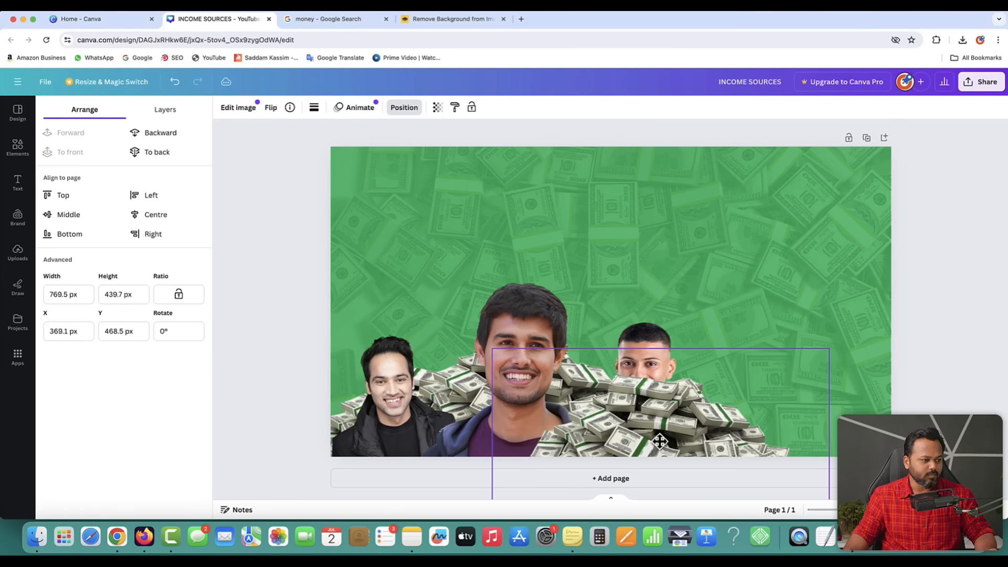
click(164, 138)
click(162, 139)
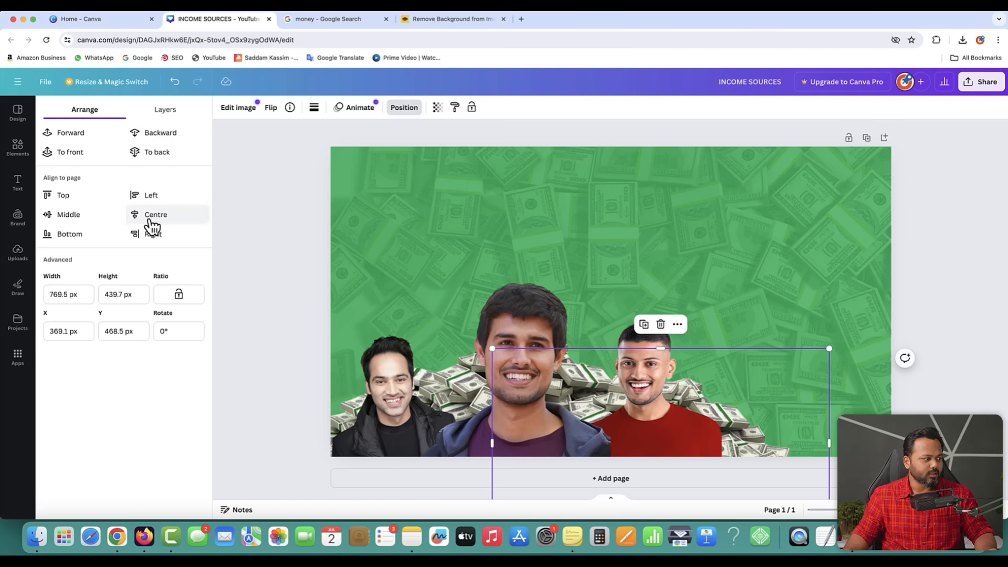
click(247, 224)
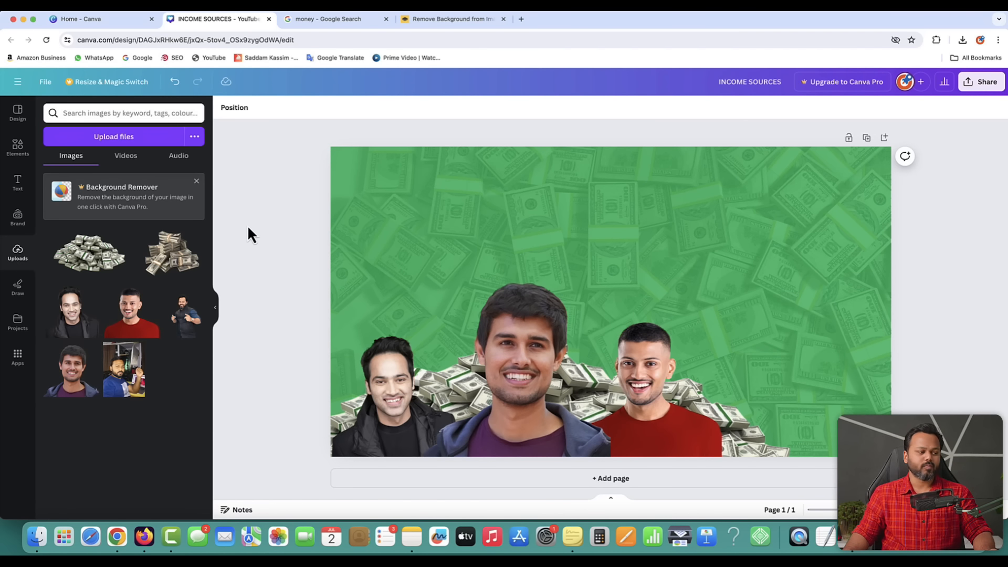
- Enlarge the middle person cutout and place the stacked-cash image in the bottom-right corner
click(508, 320)
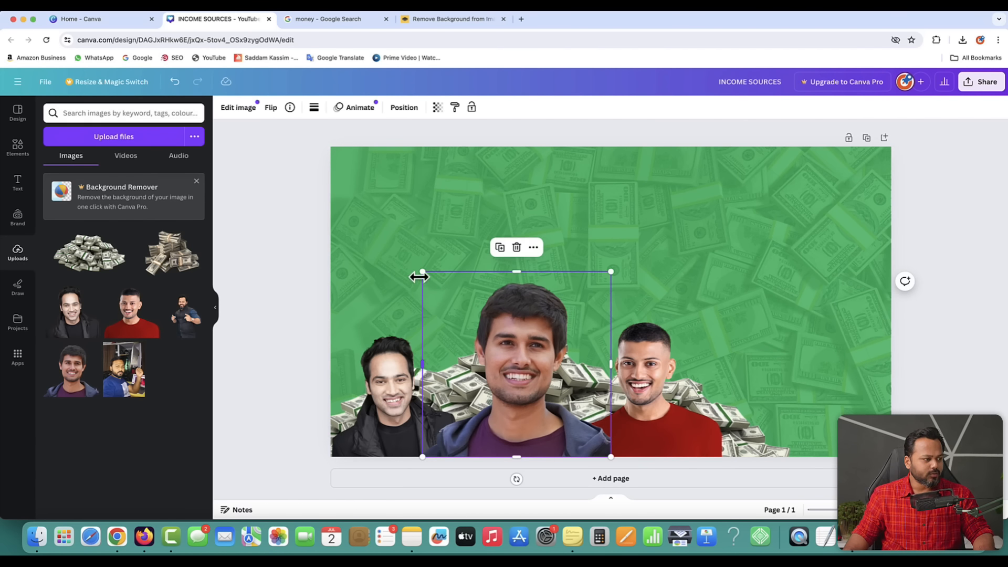
drag(418, 272, 403, 254)
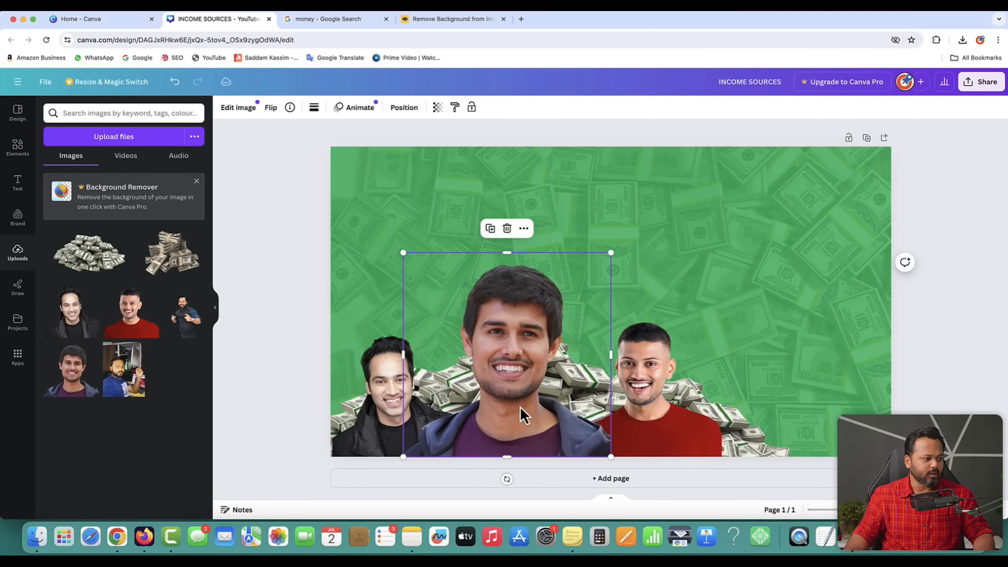
drag(520, 407, 525, 408)
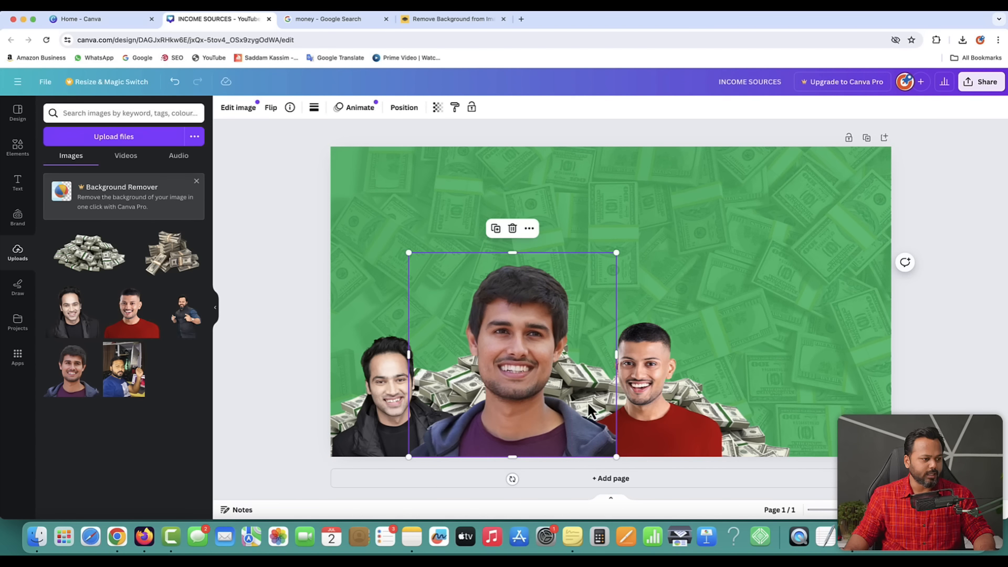
click(173, 256)
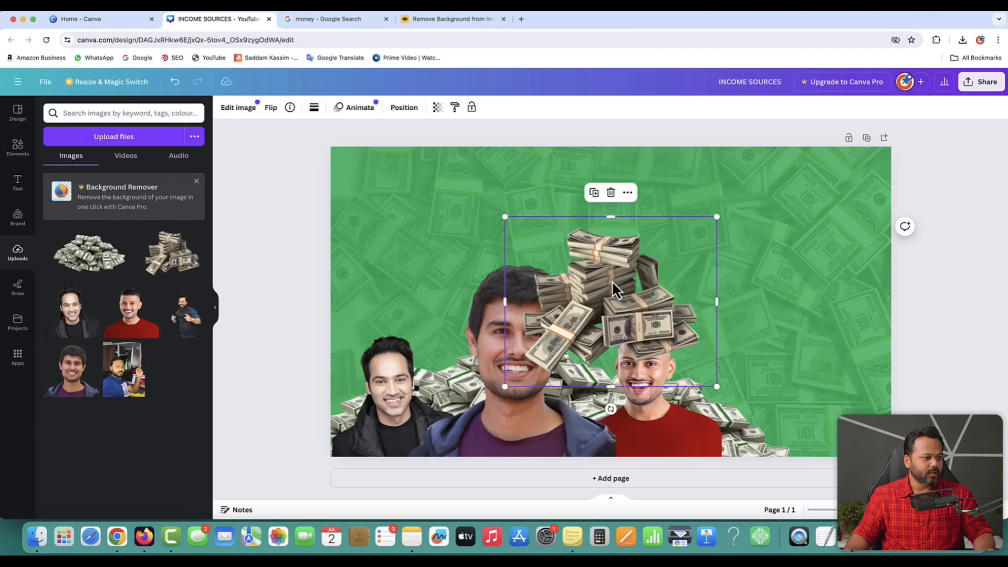
drag(615, 288, 820, 396)
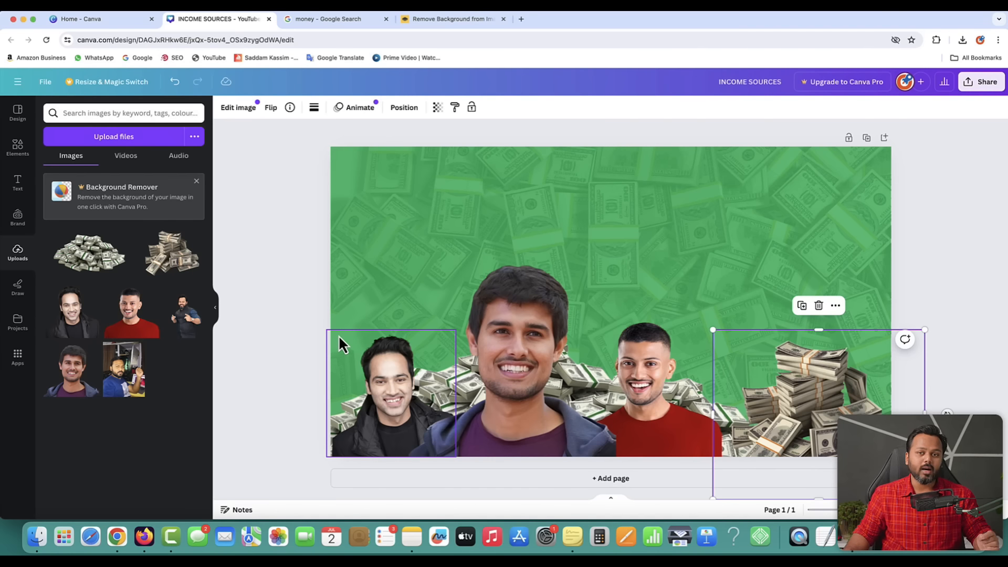
- Add the pointing man in the dark waistcoat, trim his edges, and enlarge him across the right side
click(184, 323)
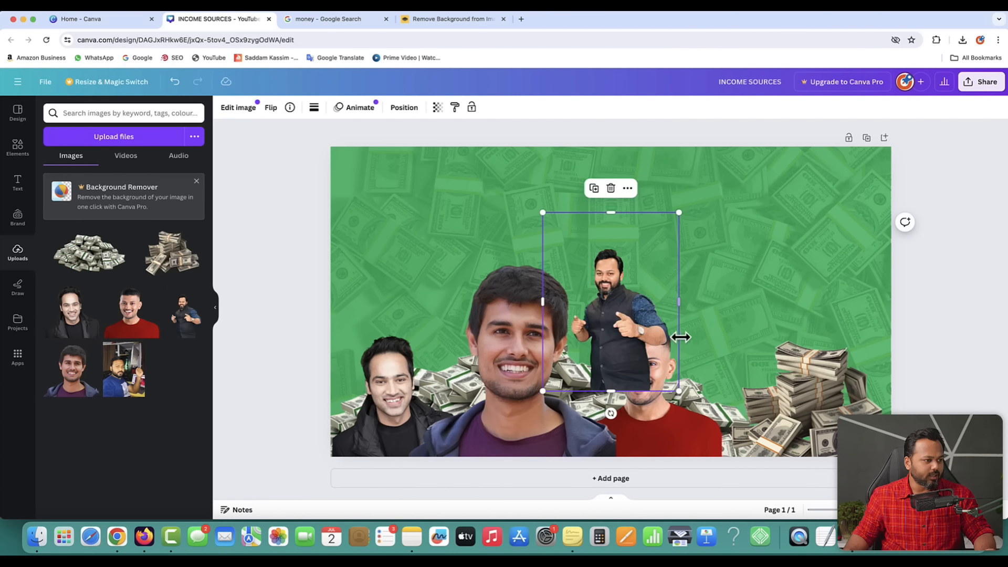
drag(609, 318, 800, 278)
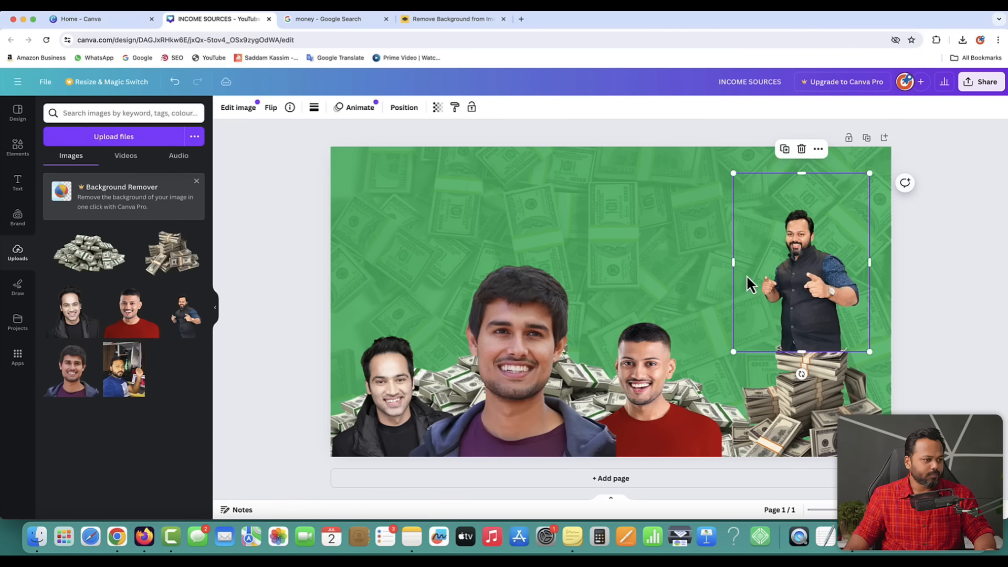
drag(734, 264, 749, 262)
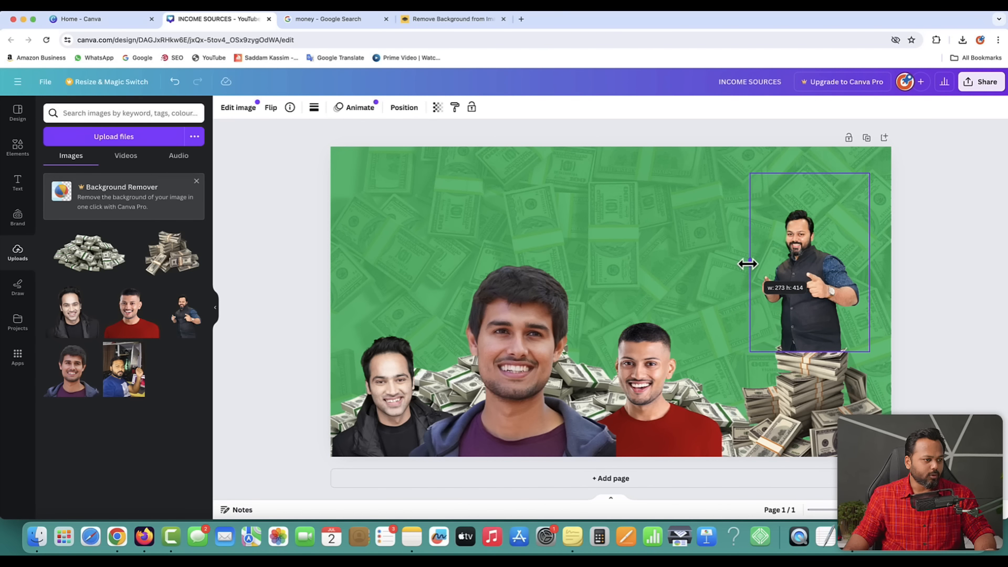
drag(868, 261, 862, 261)
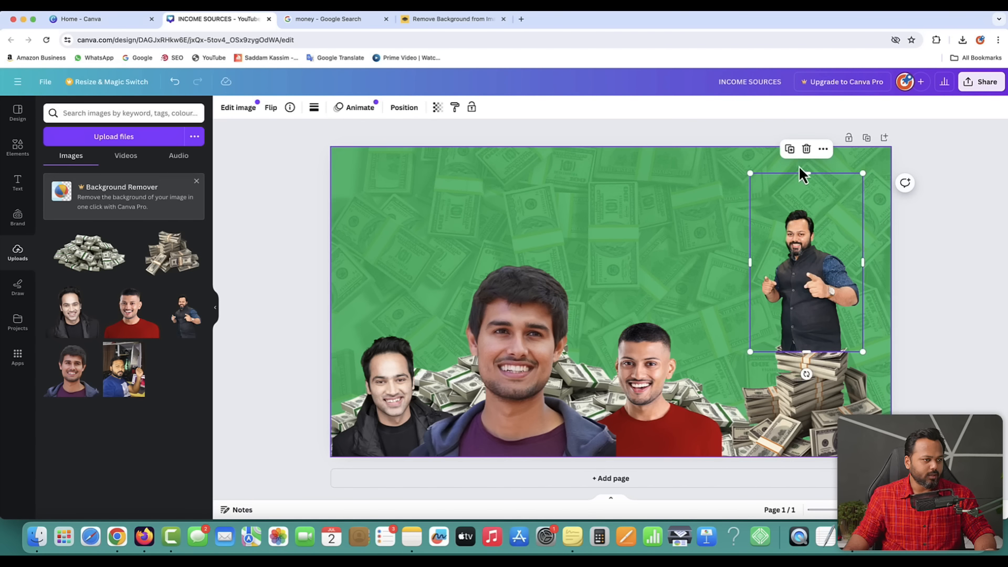
drag(803, 173, 801, 198)
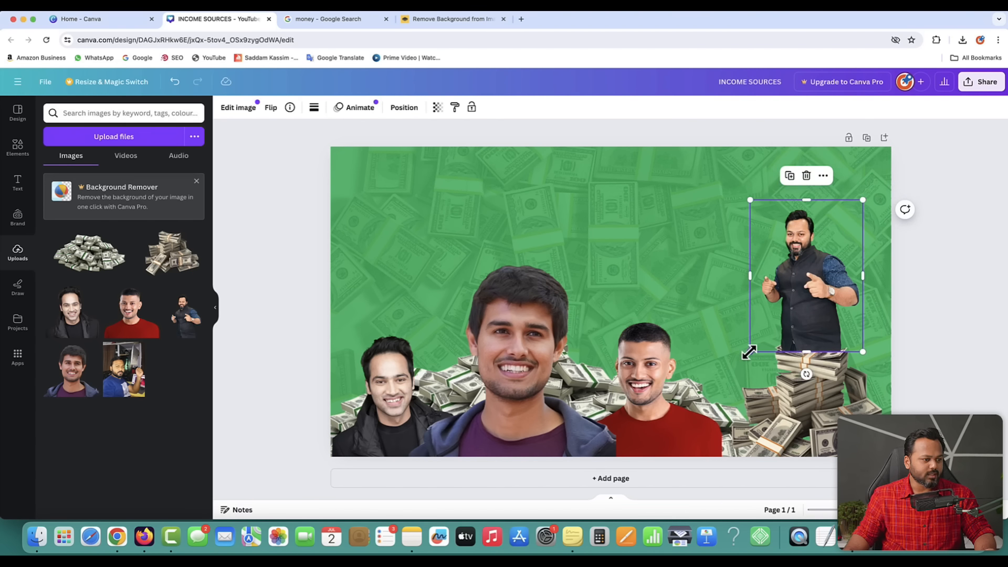
drag(749, 351, 663, 468)
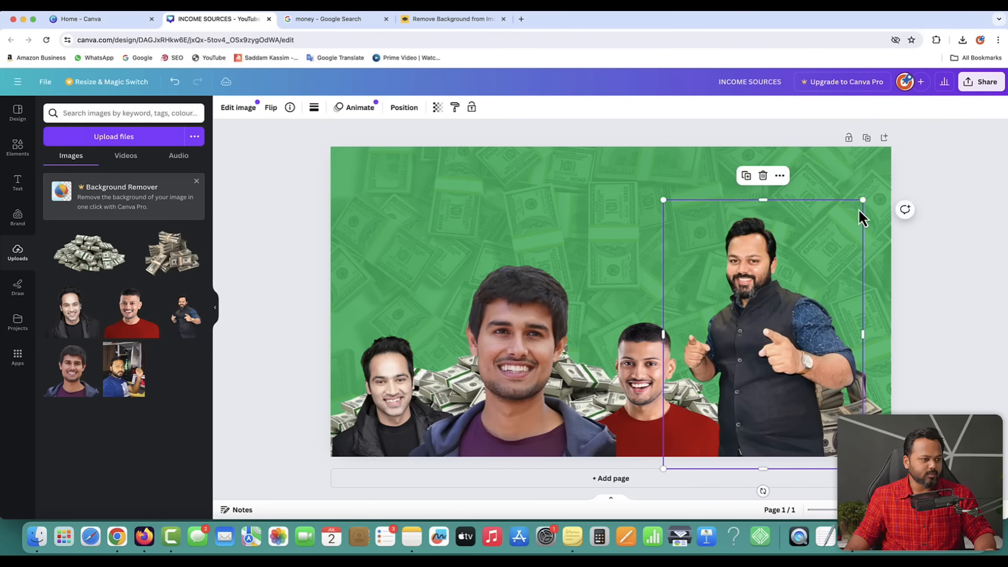
drag(864, 198, 908, 159)
drag(792, 274, 794, 261)
click(961, 284)
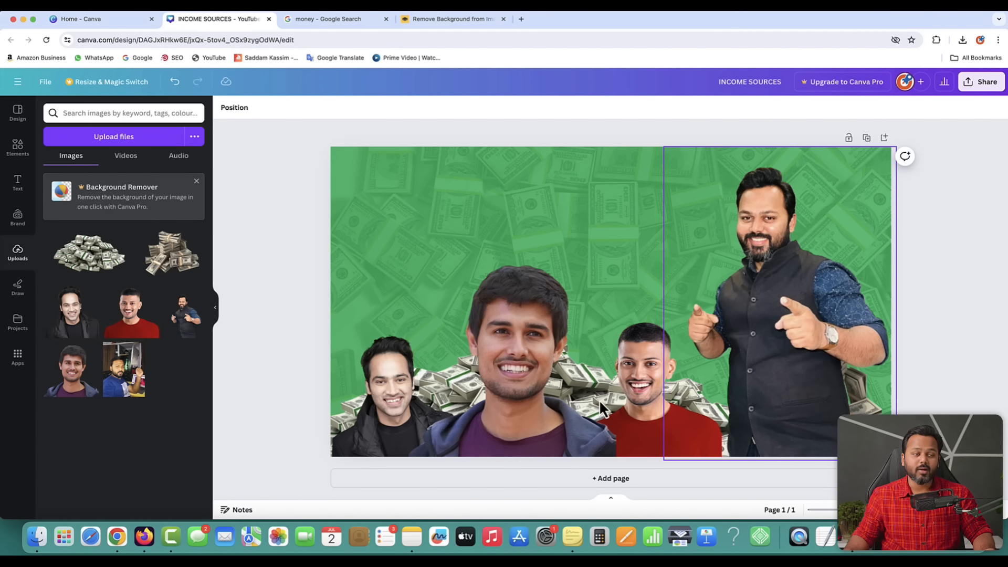
- Place another cash stack over the pointing man's lower body at the bottom right
click(175, 264)
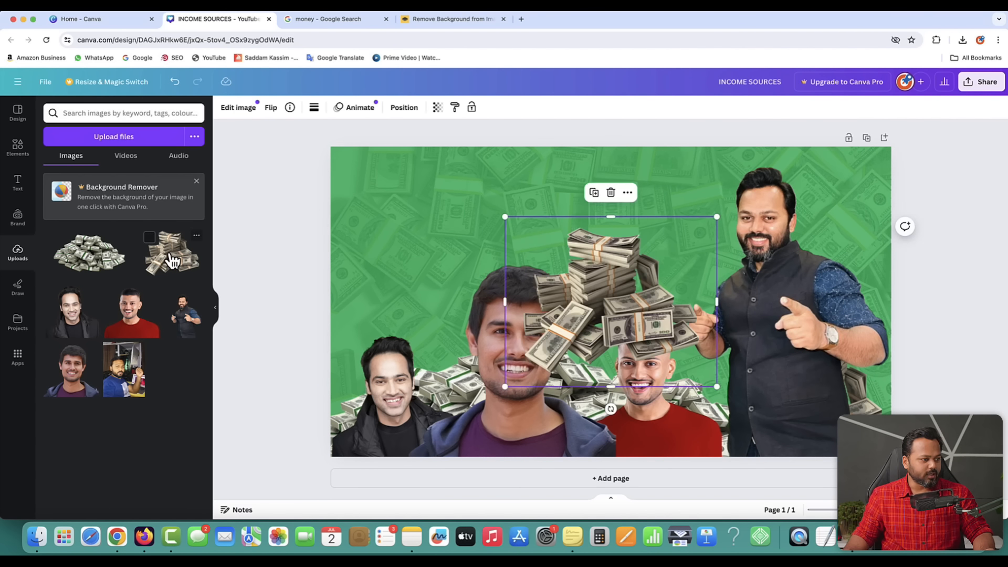
drag(657, 329, 760, 415)
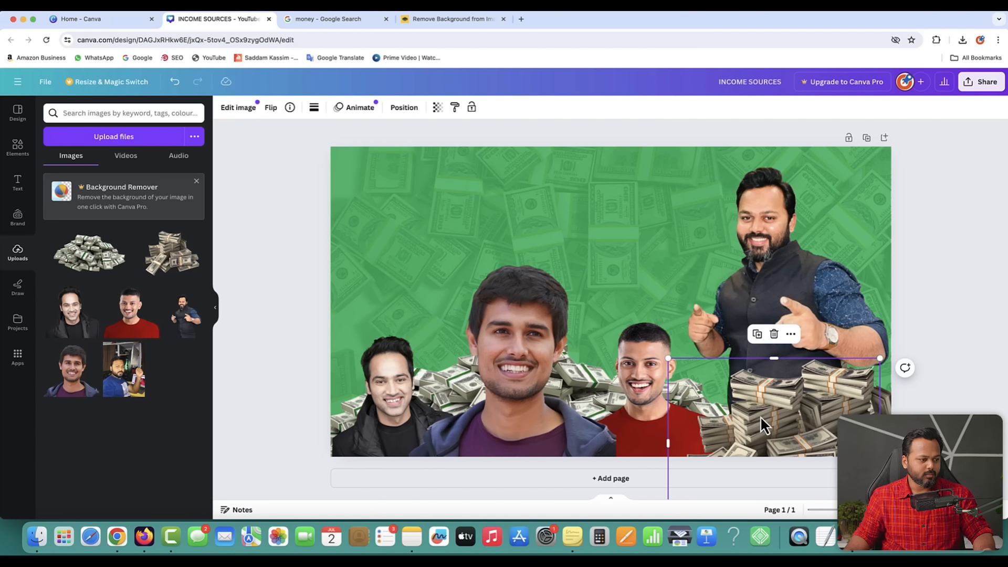
click(952, 356)
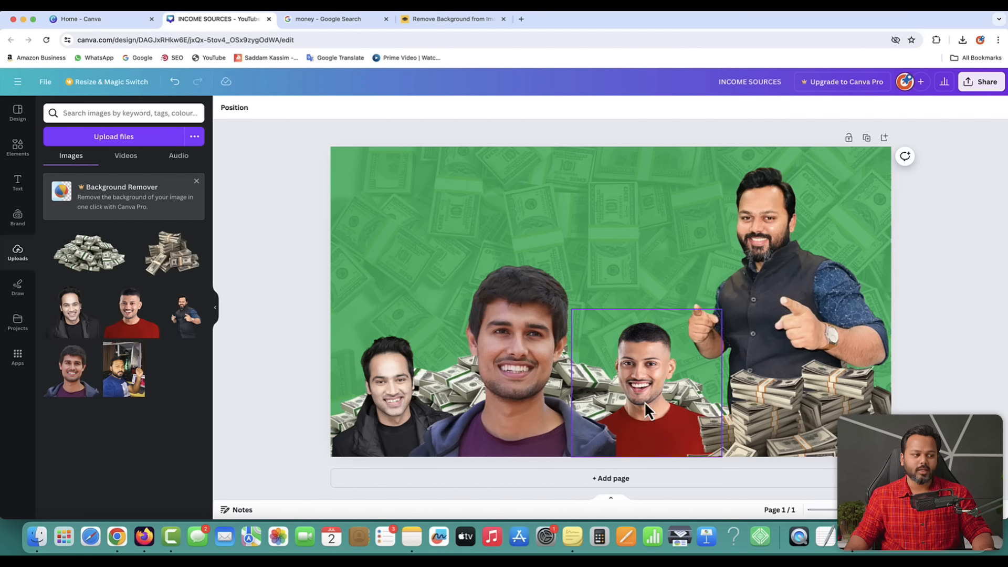
- Move the red-shirt man forward in the layer order so he sits in front of the cash
click(638, 374)
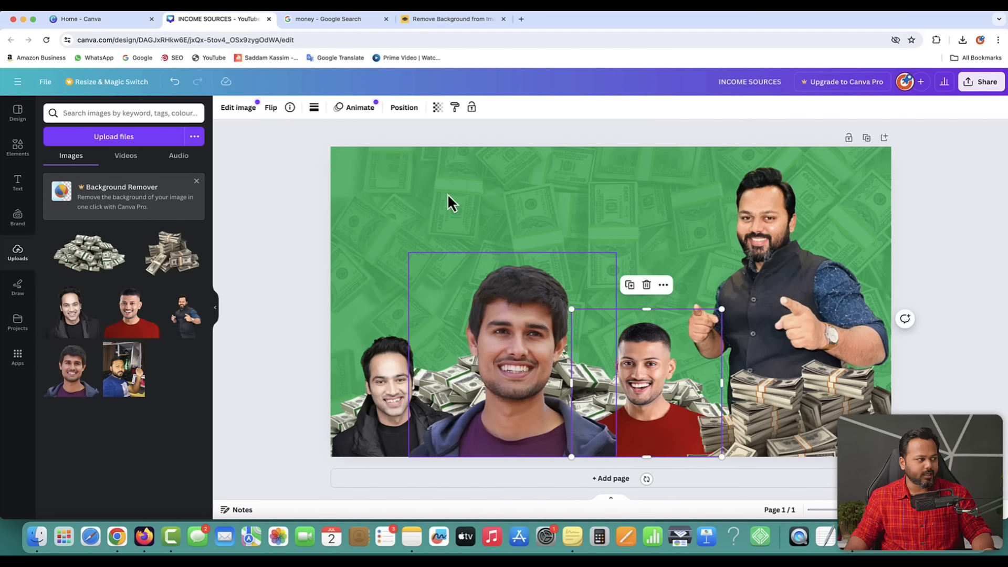
click(405, 108)
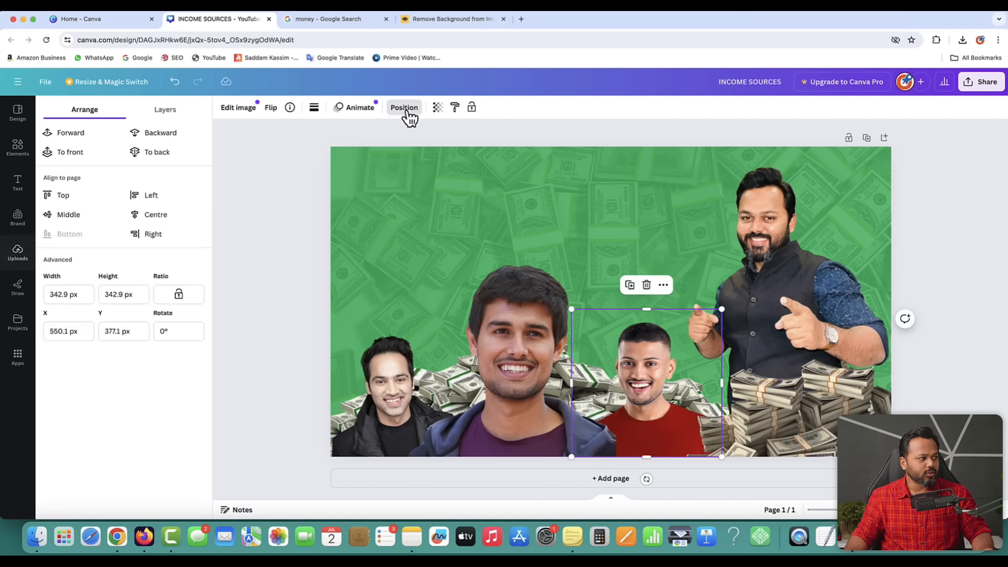
click(76, 138)
click(76, 136)
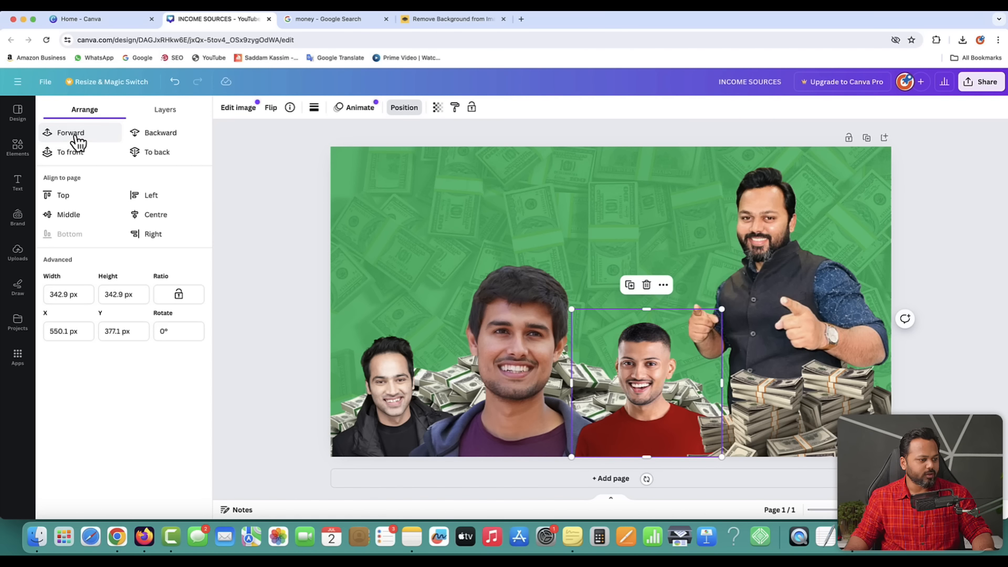
click(77, 138)
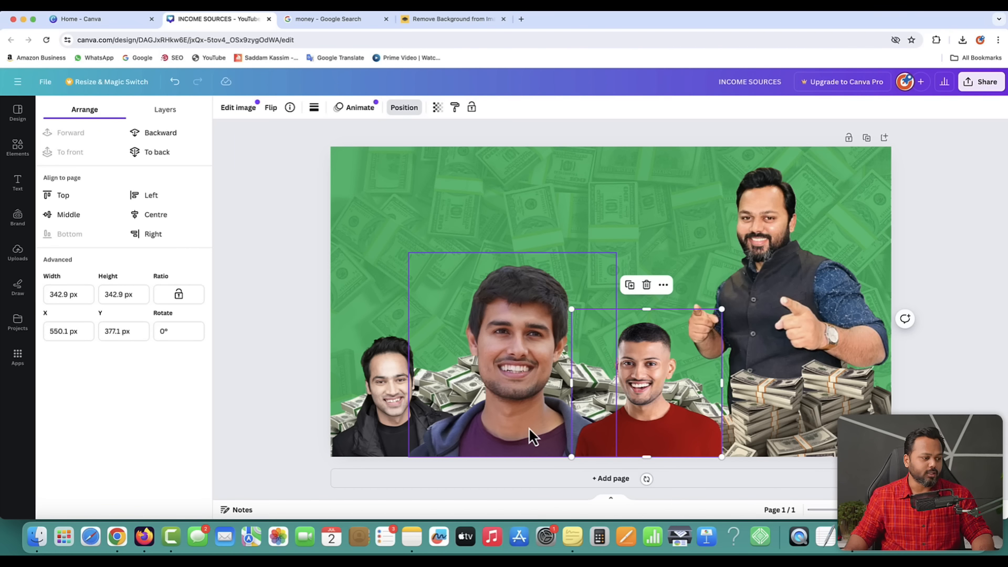
click(507, 361)
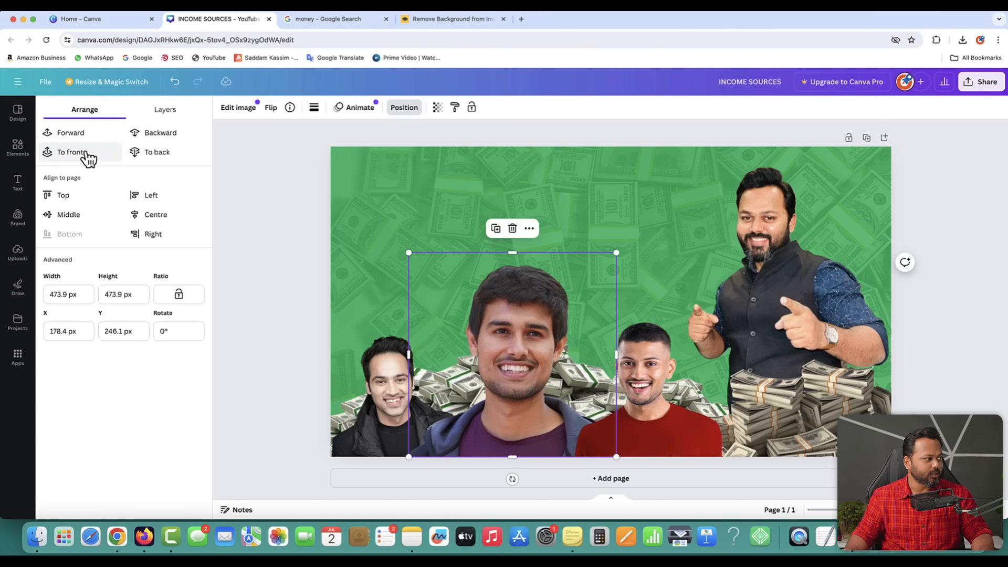
click(288, 302)
click(278, 317)
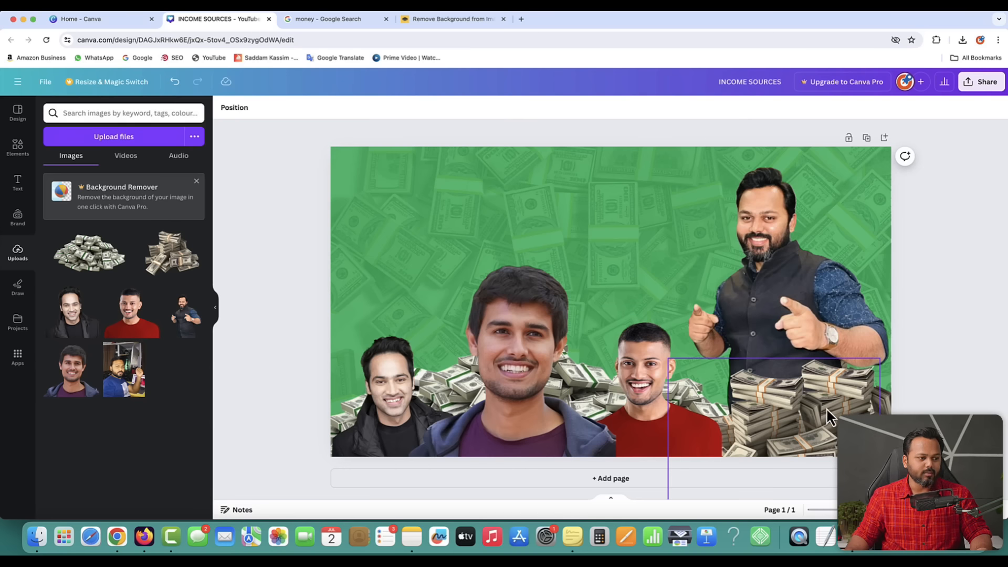
- Nudge the cash stack slightly down-right and enlarge the pointing man on the right
drag(821, 395, 837, 412)
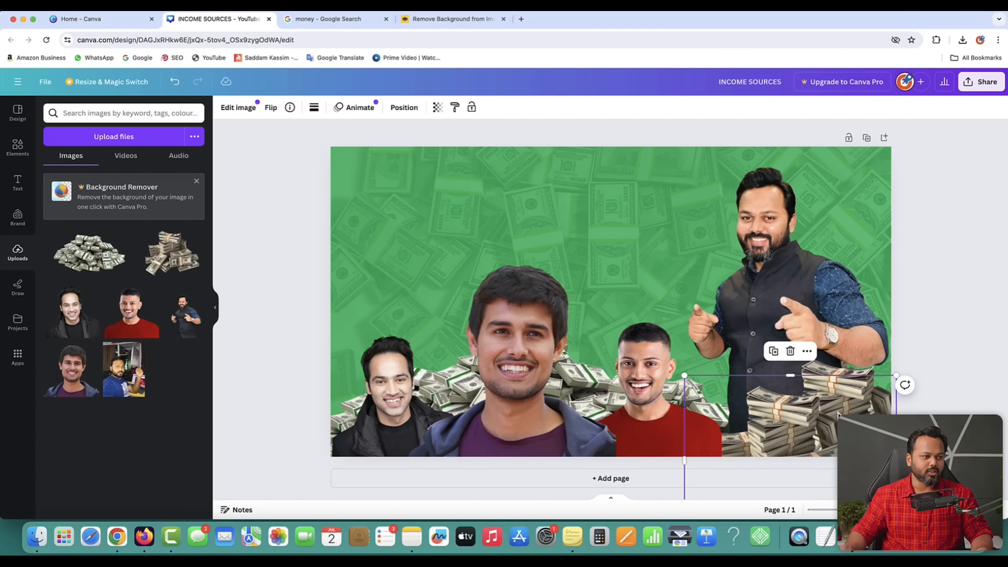
click(772, 262)
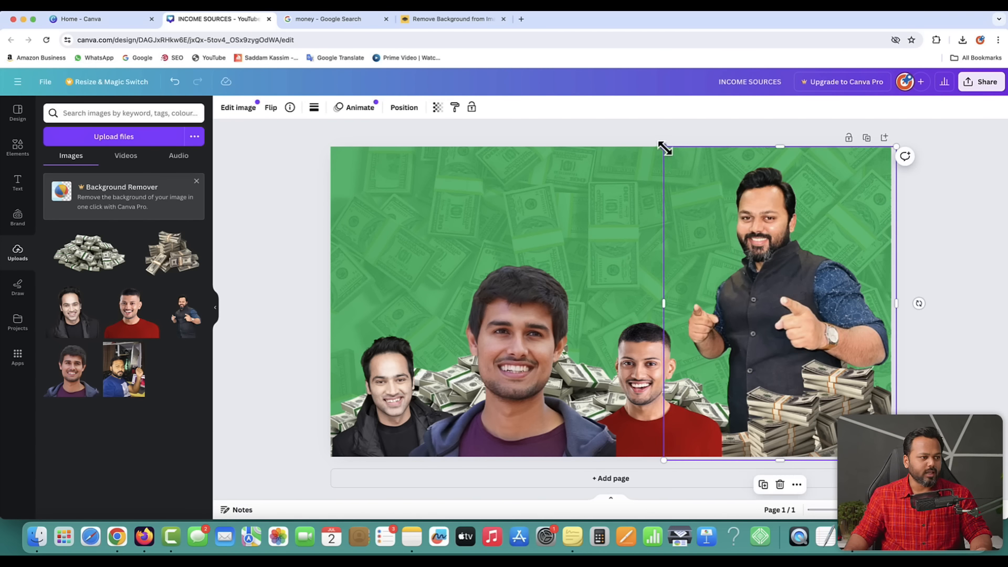
drag(664, 149, 656, 136)
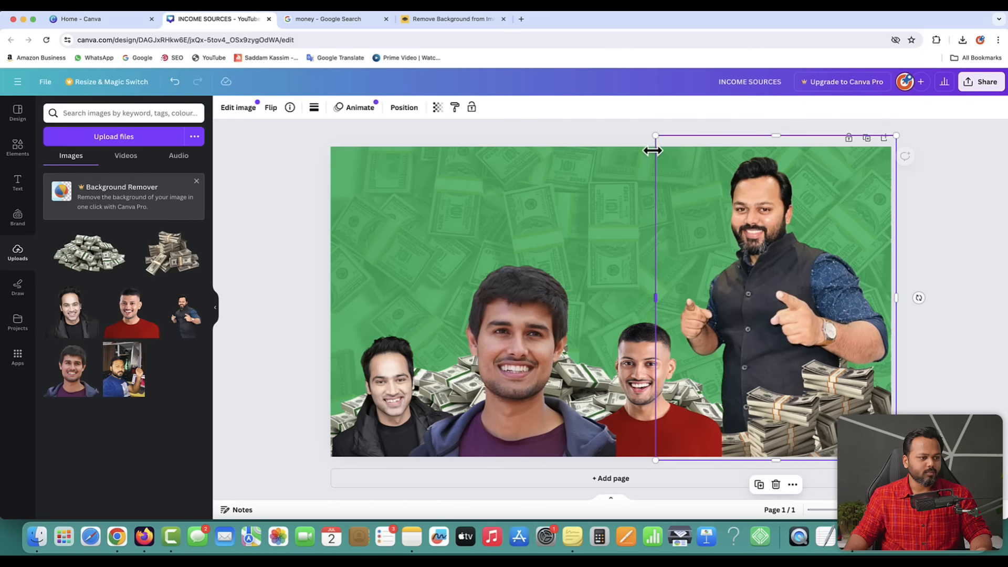
- Reselect the pointing man's cutout and bring up its Edit image effects and adjustments
click(965, 190)
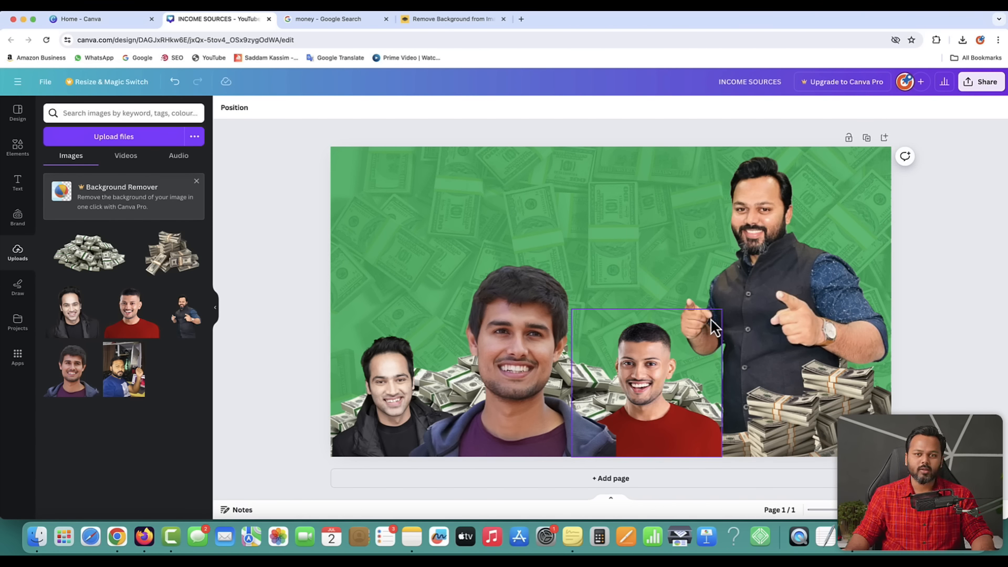
click(777, 264)
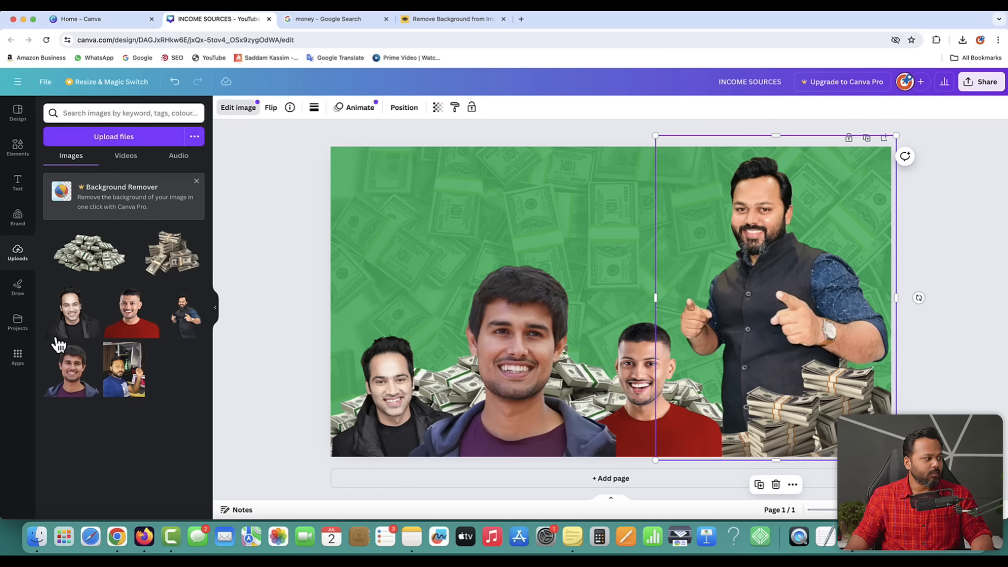
click(239, 111)
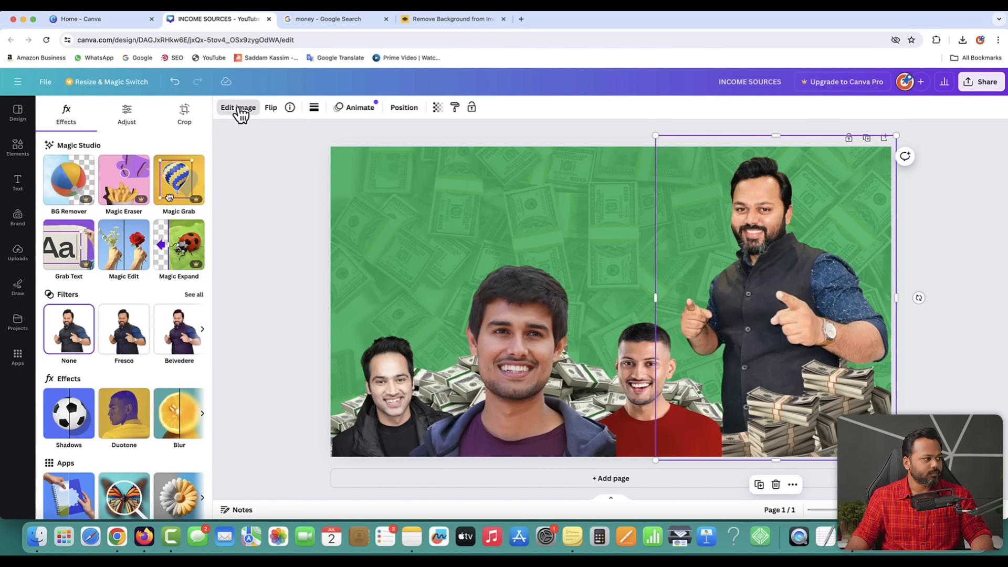
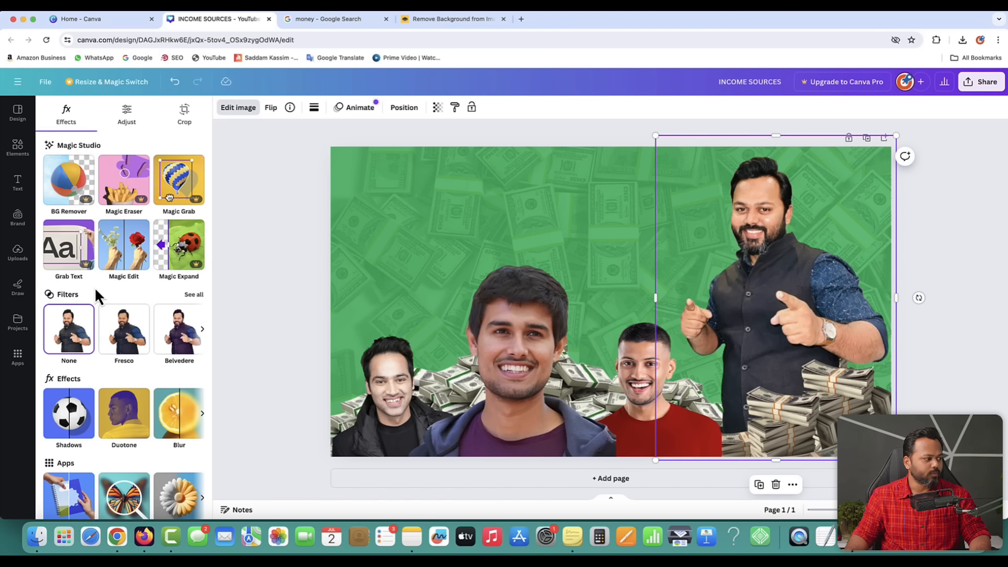
- Scroll the Edit image effects and open the Shadows options for the pointing man's cutout
scroll(94, 287, down, 1)
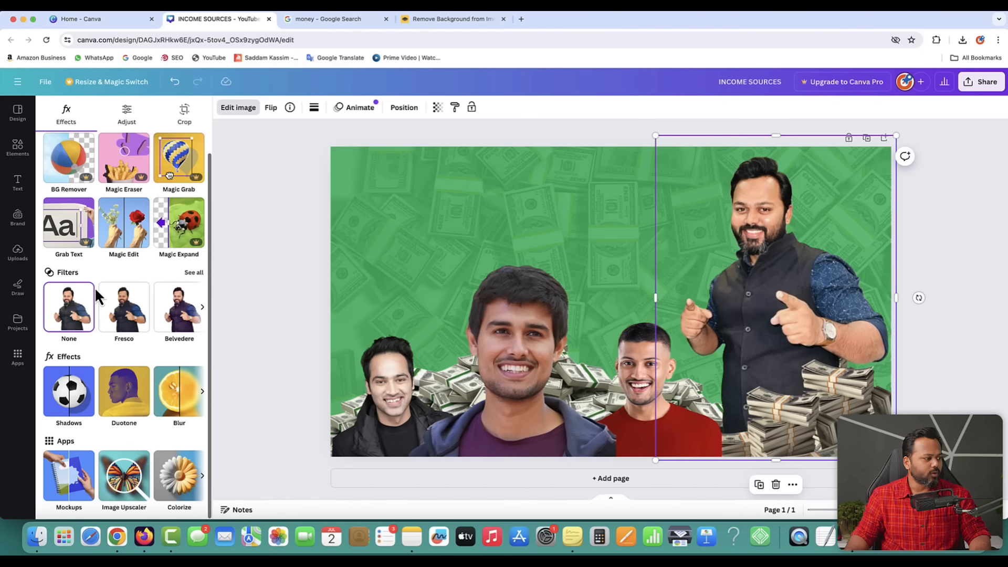
click(68, 402)
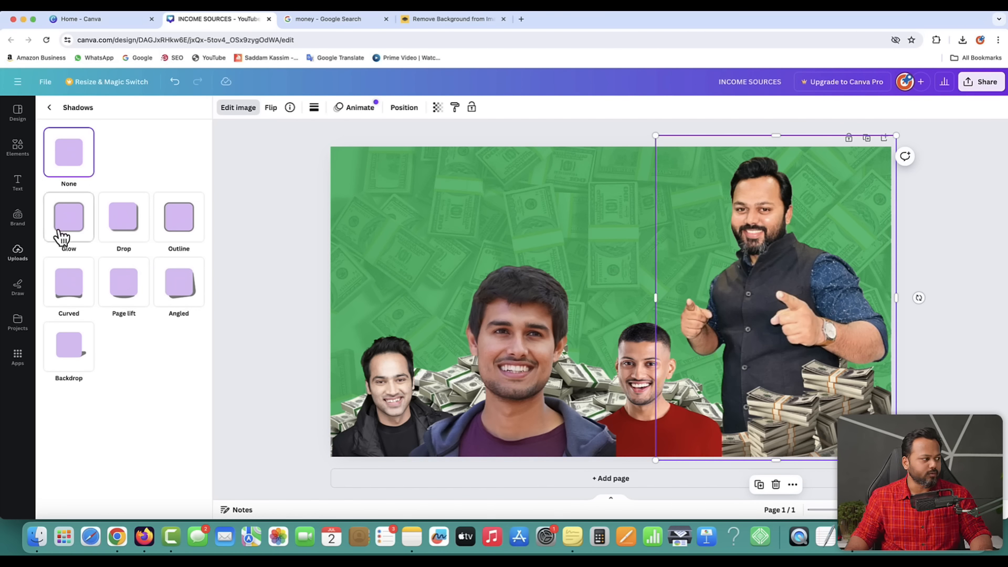
- Try Glow and Drop shadows, then a thin white Outline around the pointing man
click(73, 223)
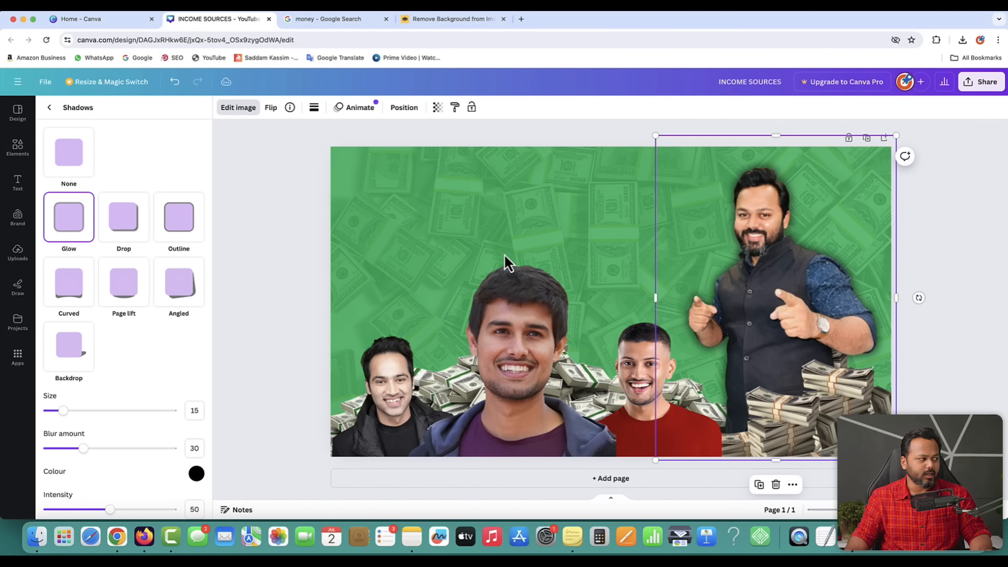
click(130, 231)
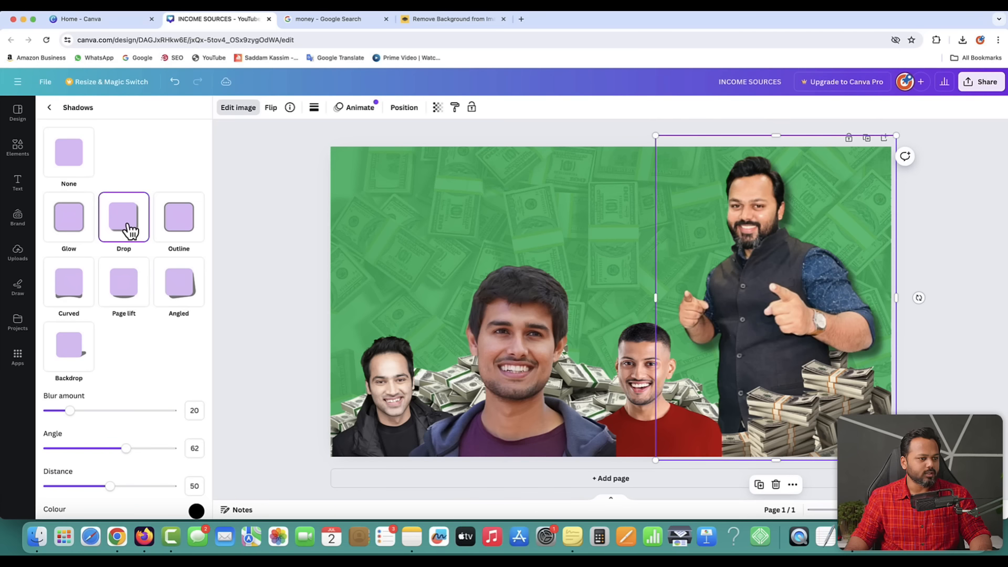
click(179, 229)
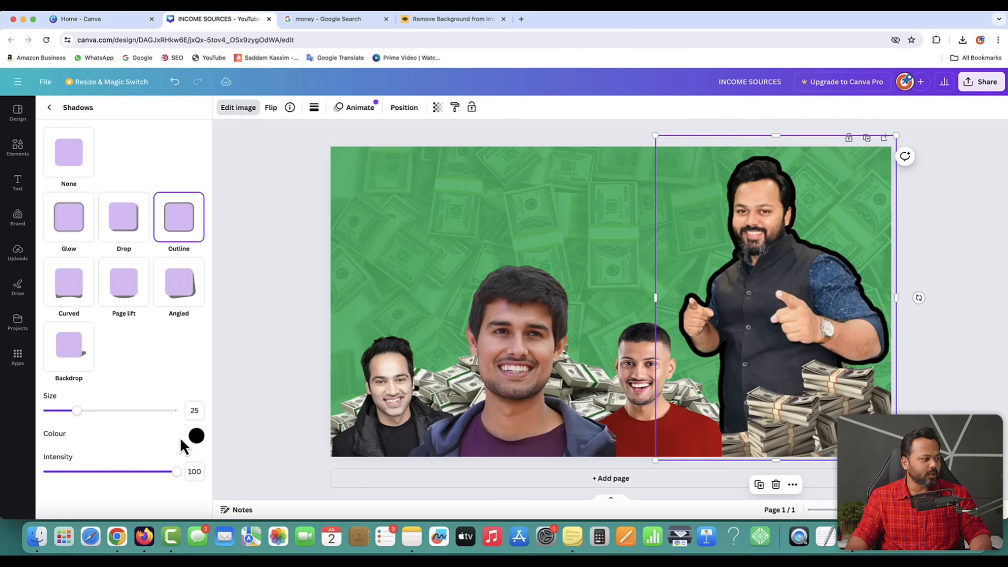
click(196, 437)
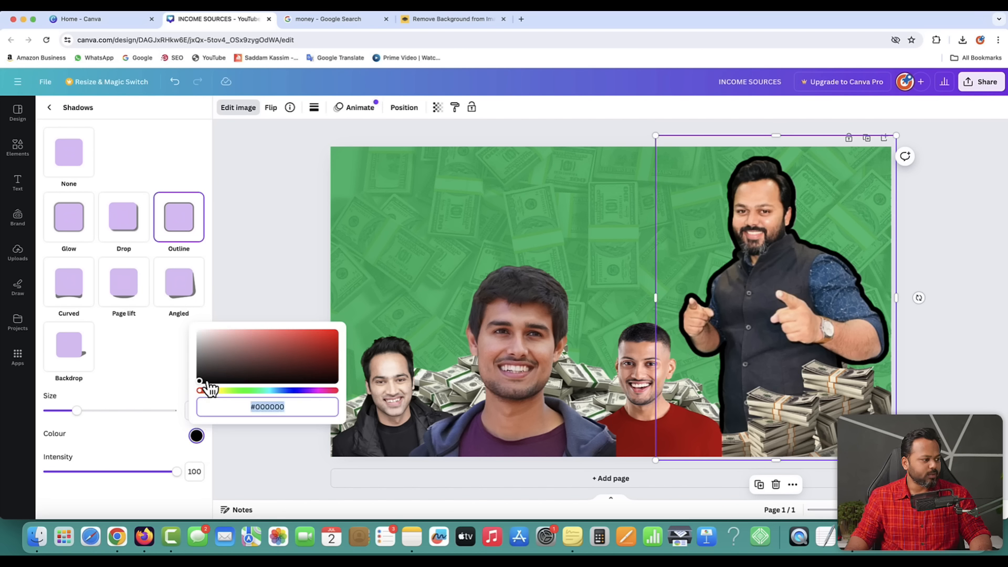
drag(223, 367, 186, 329)
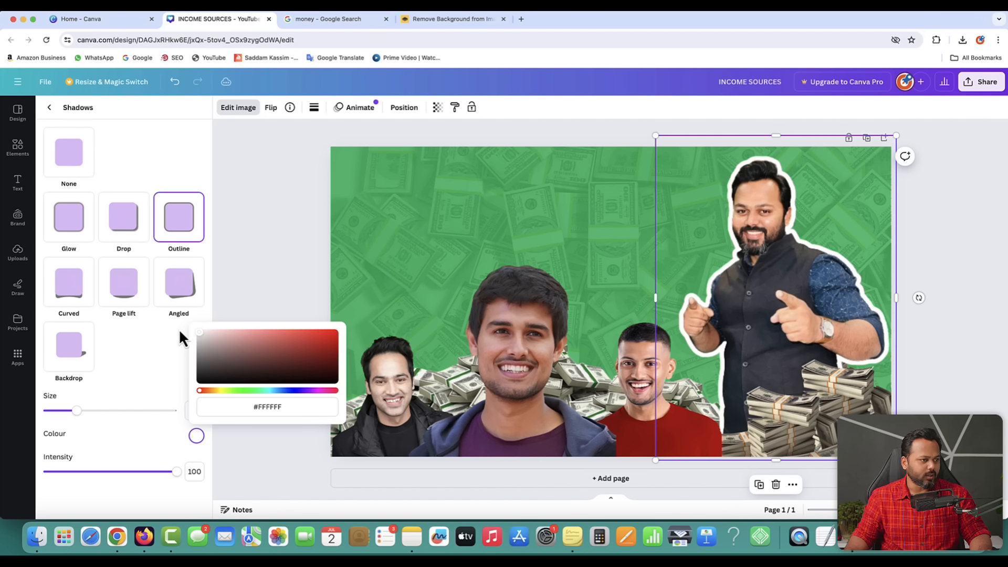
click(127, 391)
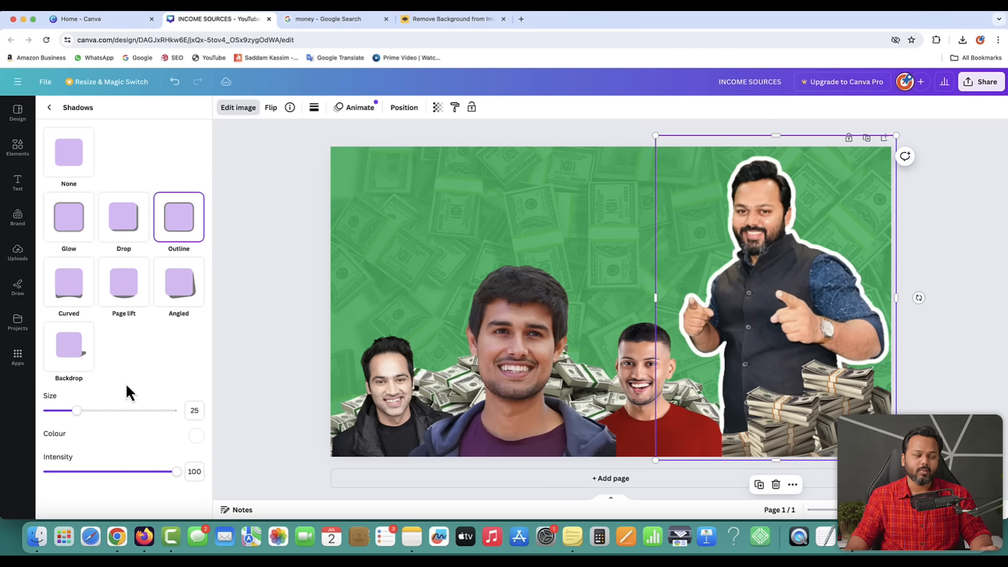
mouse_move(77, 414)
mouse_down()
mouse_move(49, 413)
mouse_move(167, 414)
mouse_move(68, 416)
mouse_up()
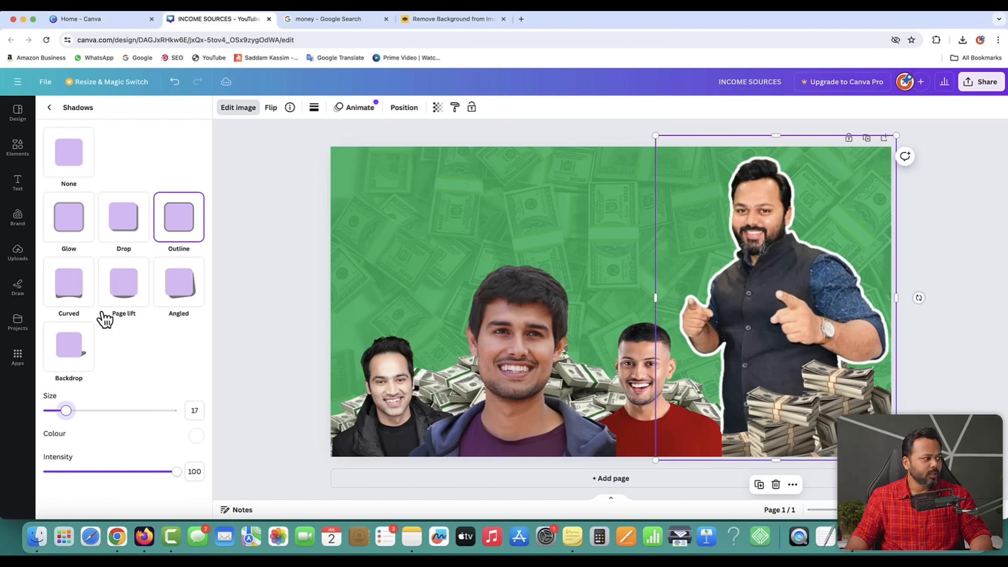
- Switch the man's shadow back to Glow and set its colour to black
click(75, 224)
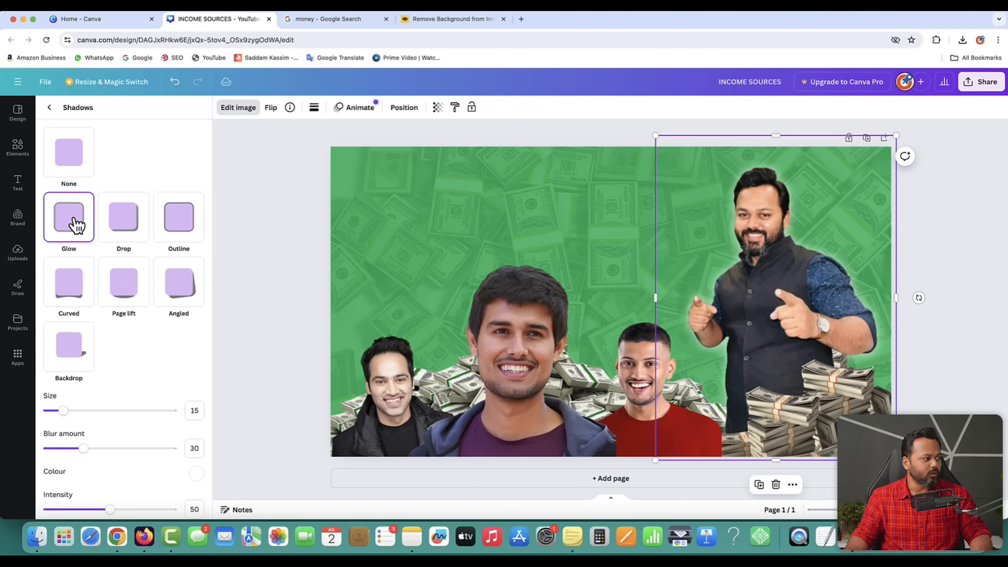
scroll(153, 418, down, 1)
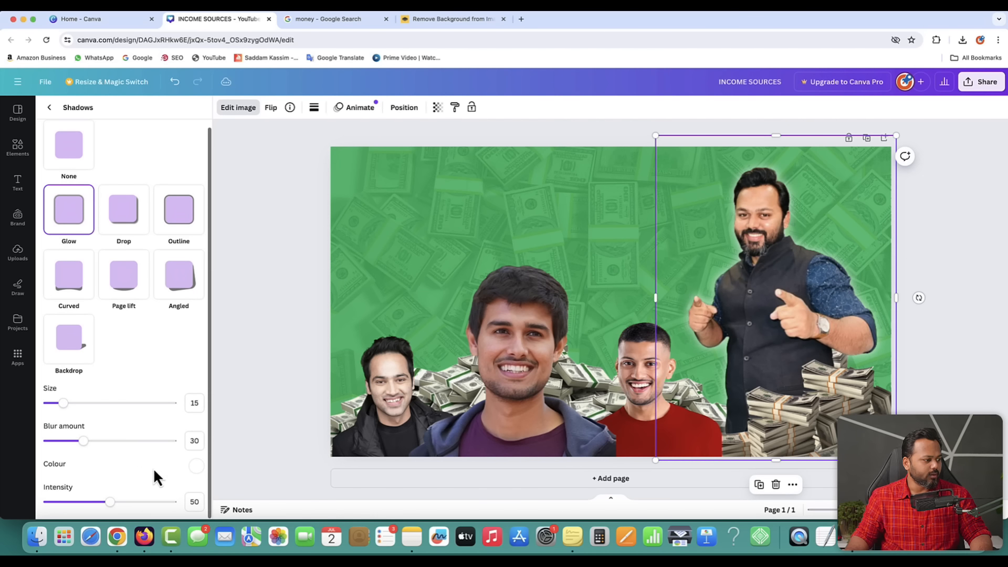
click(198, 467)
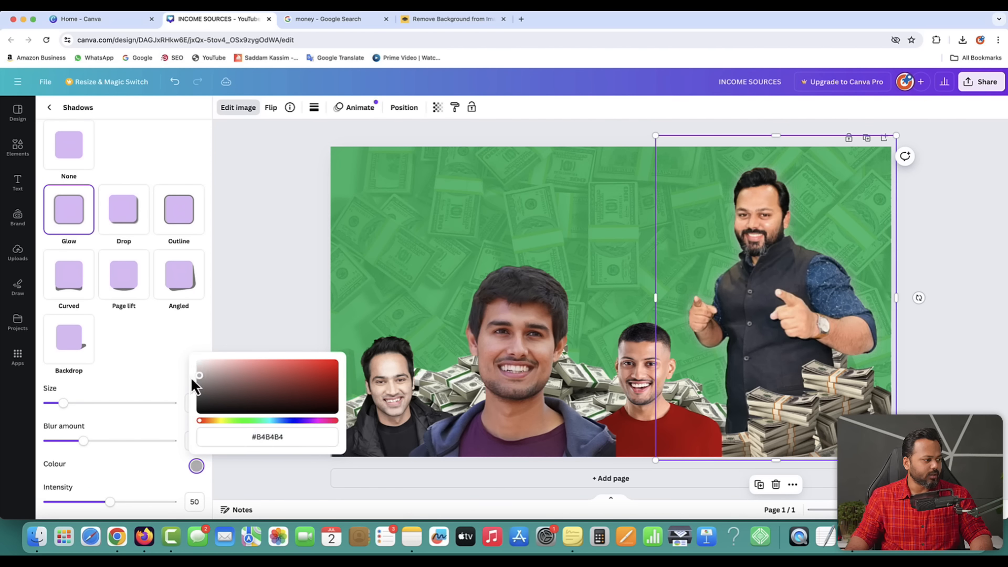
drag(190, 376, 181, 399)
click(143, 351)
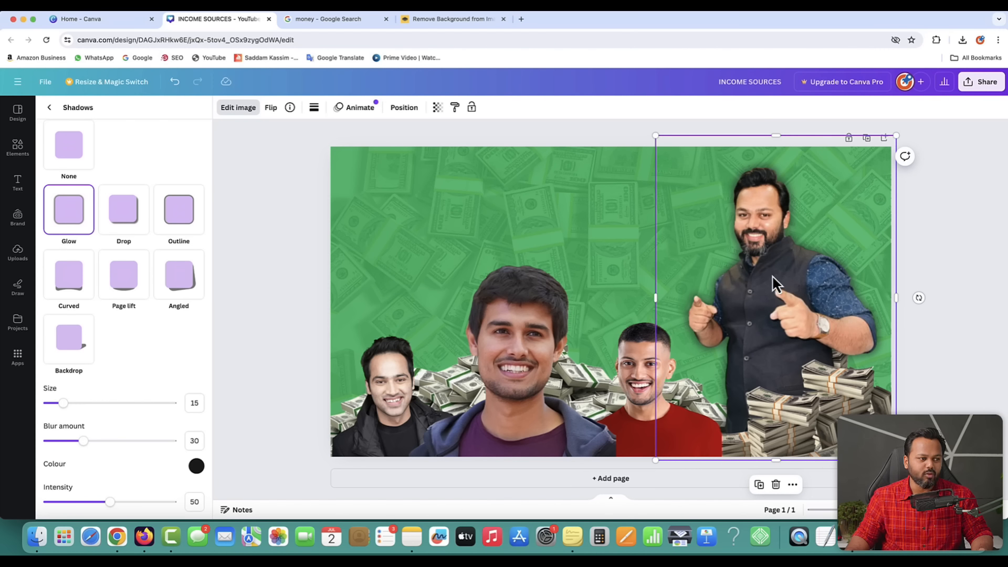
- Review the ₹1 CRORE text in the 1 crore.png reference, then open a new Chrome tab
click(299, 248)
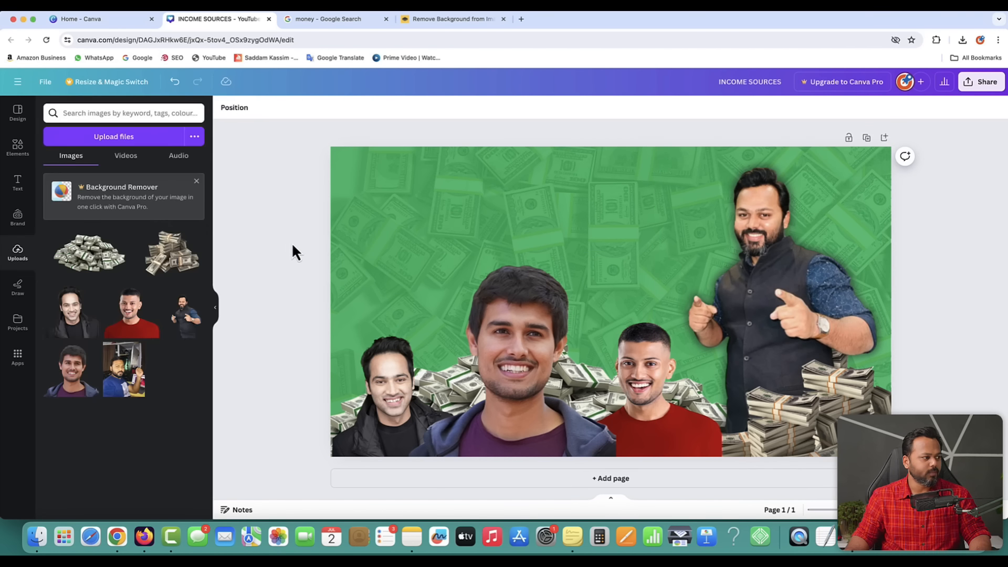
key(ctrl+Up)
click(175, 81)
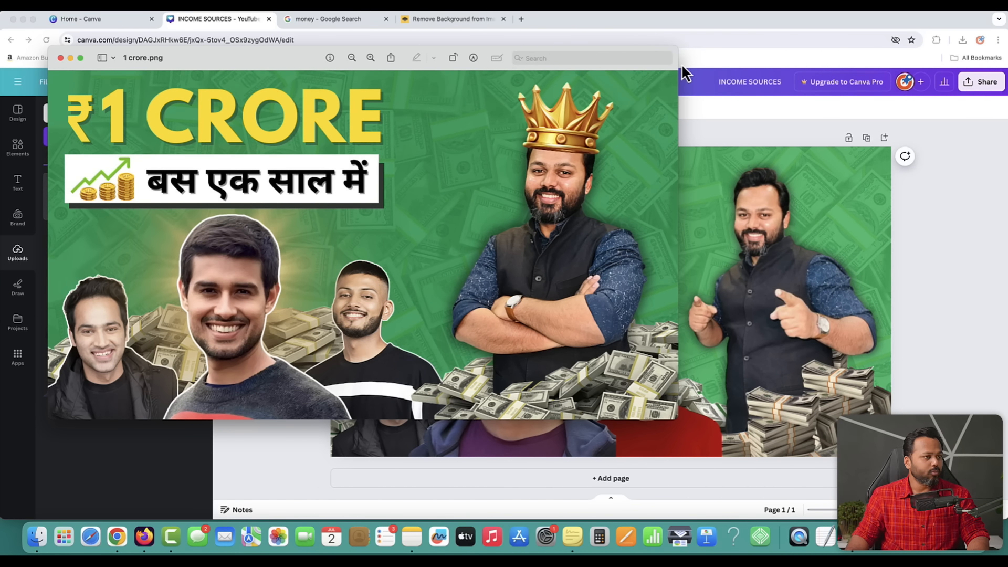
double_click(90, 113)
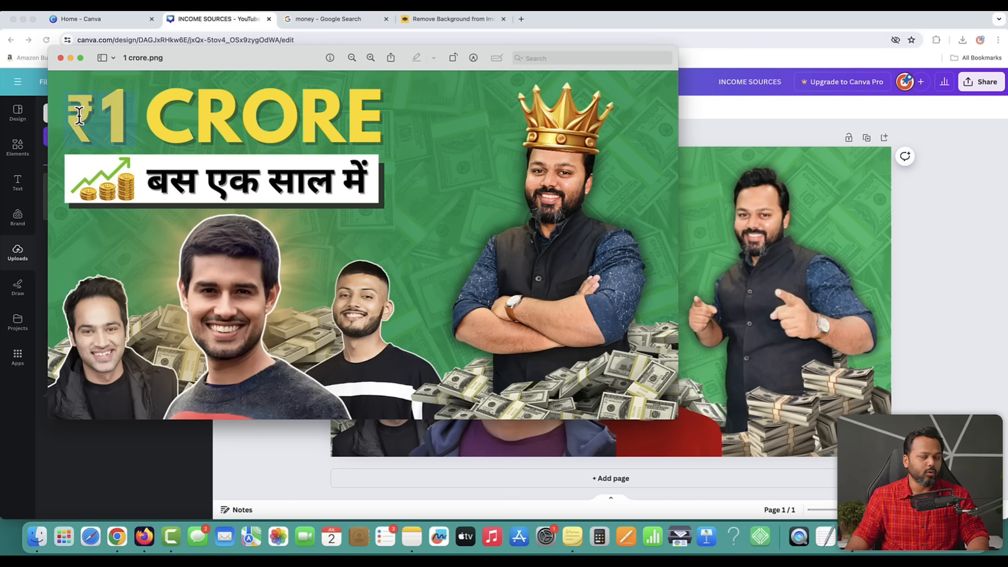
click(522, 20)
click(523, 20)
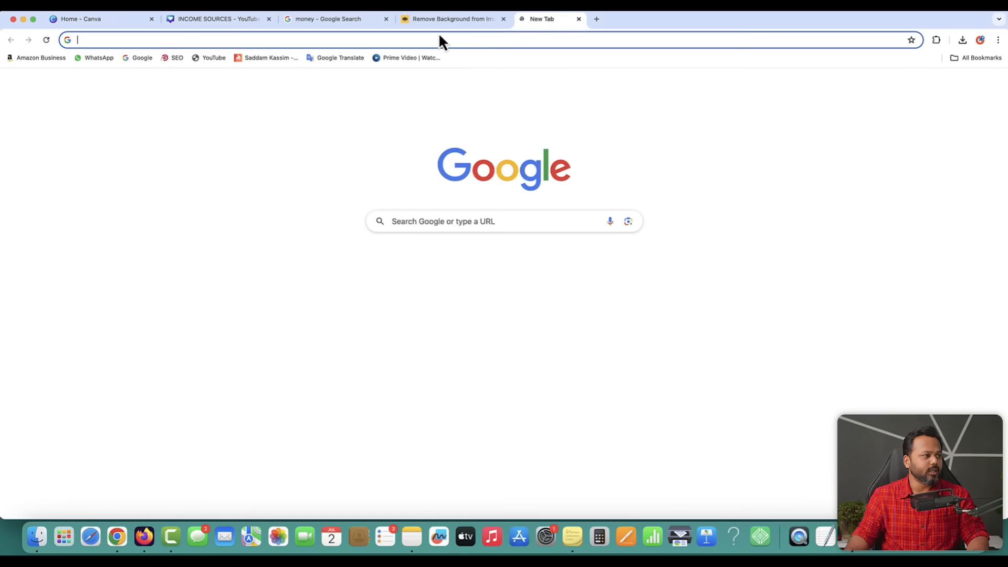
- Search Google for 'inr symbol' to get the ₹ sign, then return to the INCOME SOURCES tab
click(133, 58)
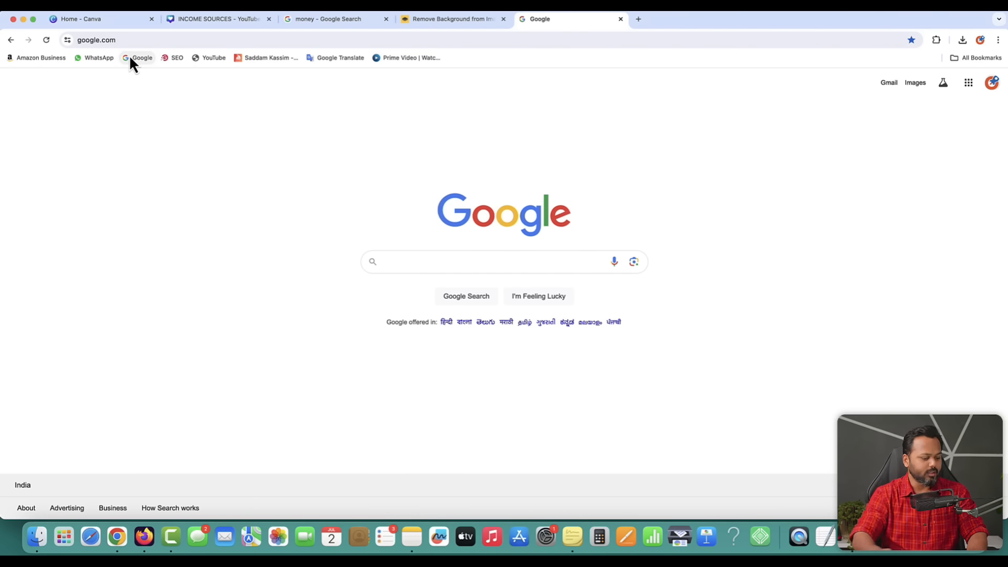
text(inr sy)
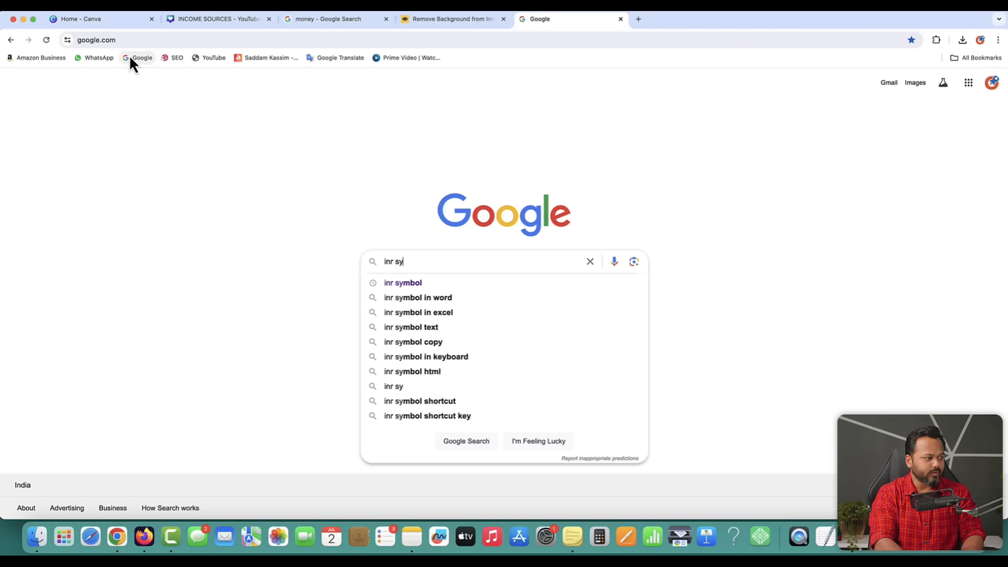
text(mbol)
key(Return)
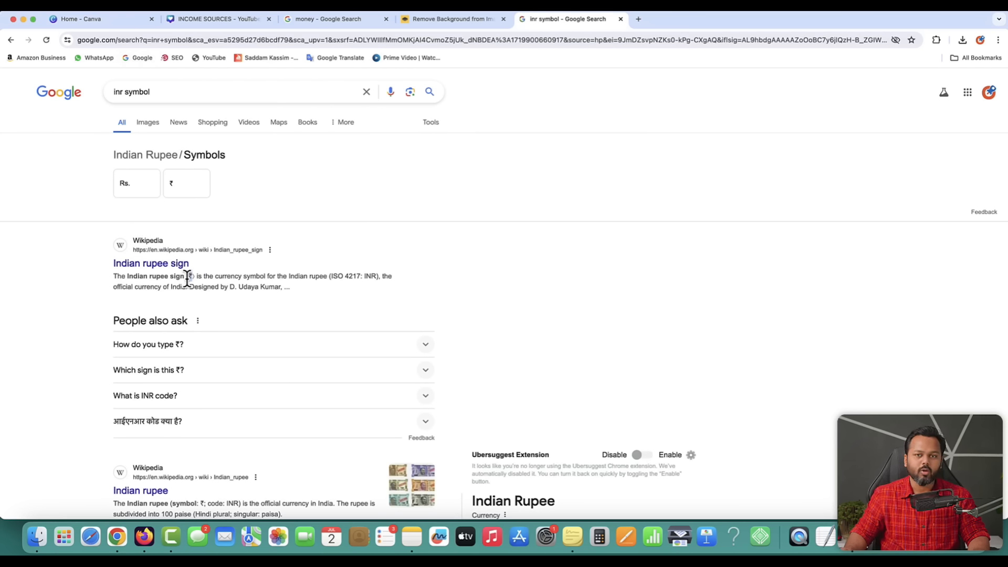
click(212, 19)
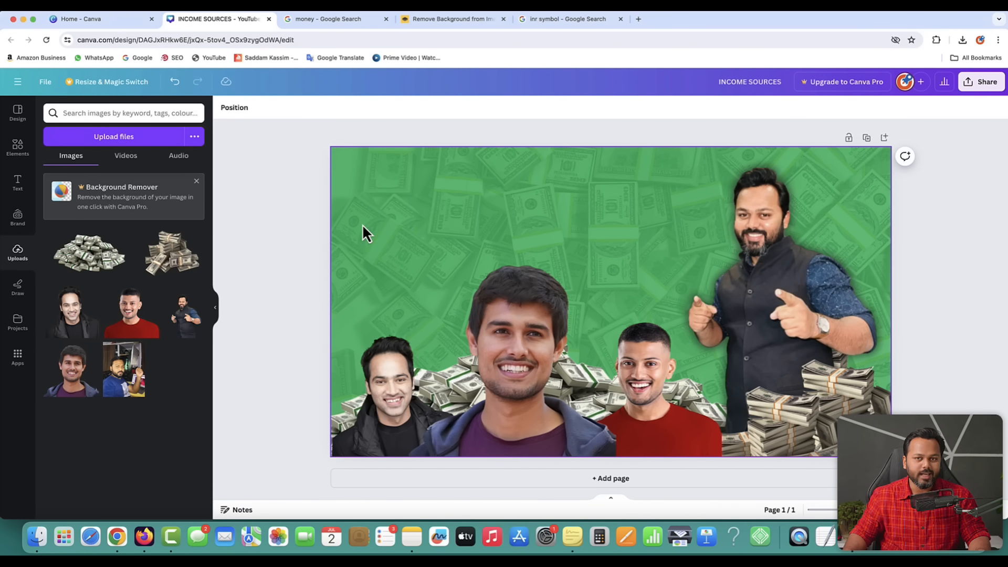
- Check the CRORE word in the 1 crore.png reference image
key(ctrl+Up)
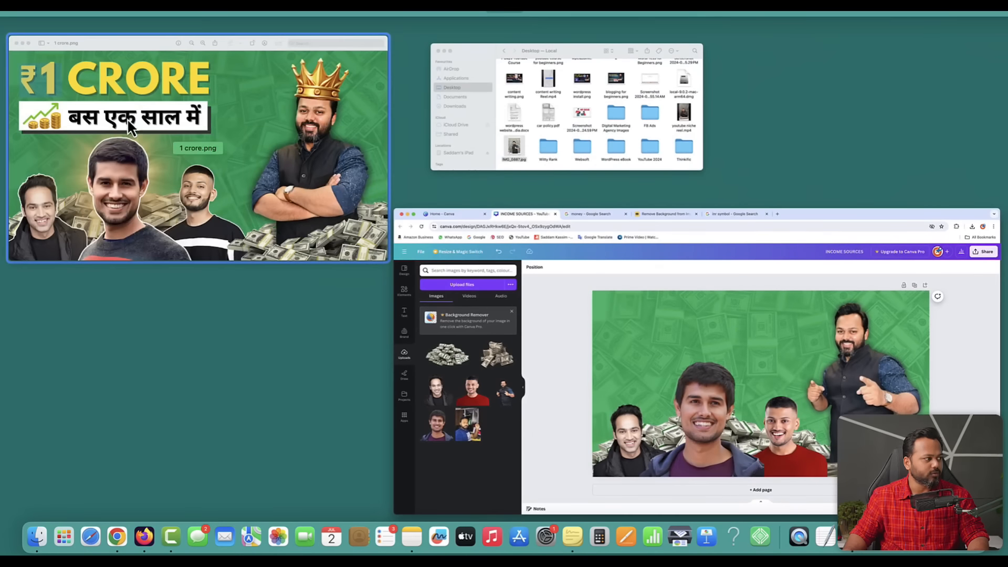
click(127, 118)
drag(129, 117, 780, 181)
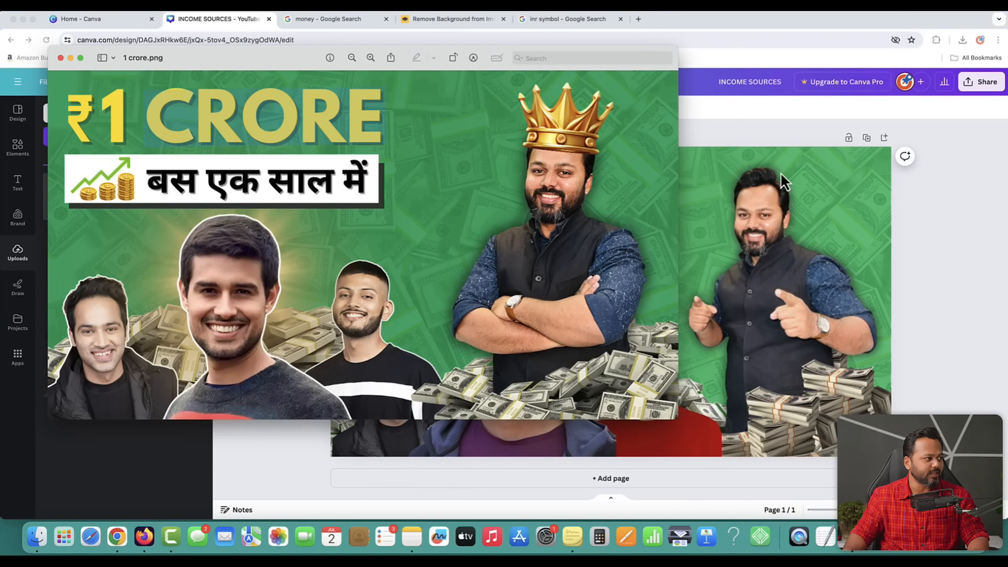
click(797, 126)
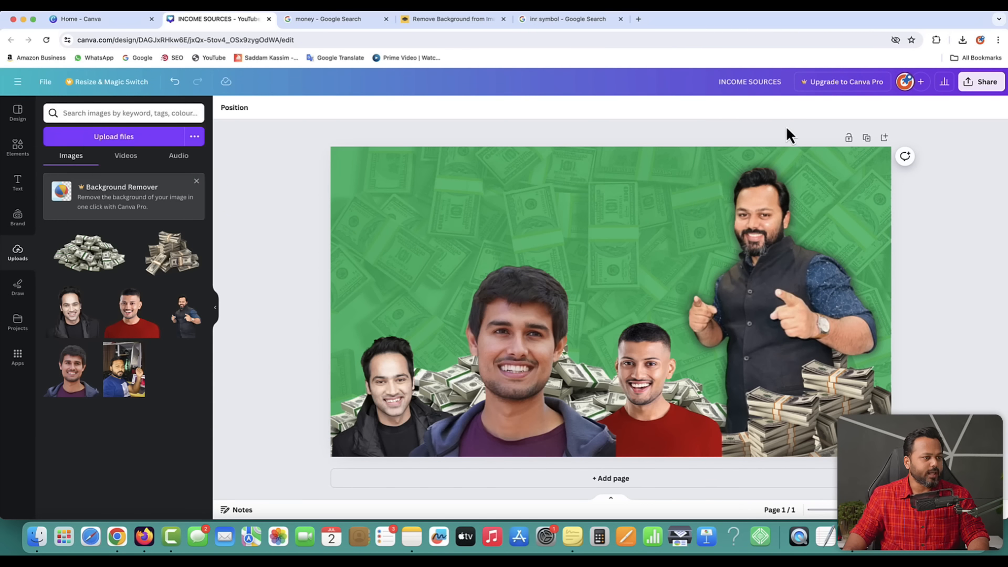
- Add a heading, paste the ₹ symbol into it, and place it at the top-left
click(18, 184)
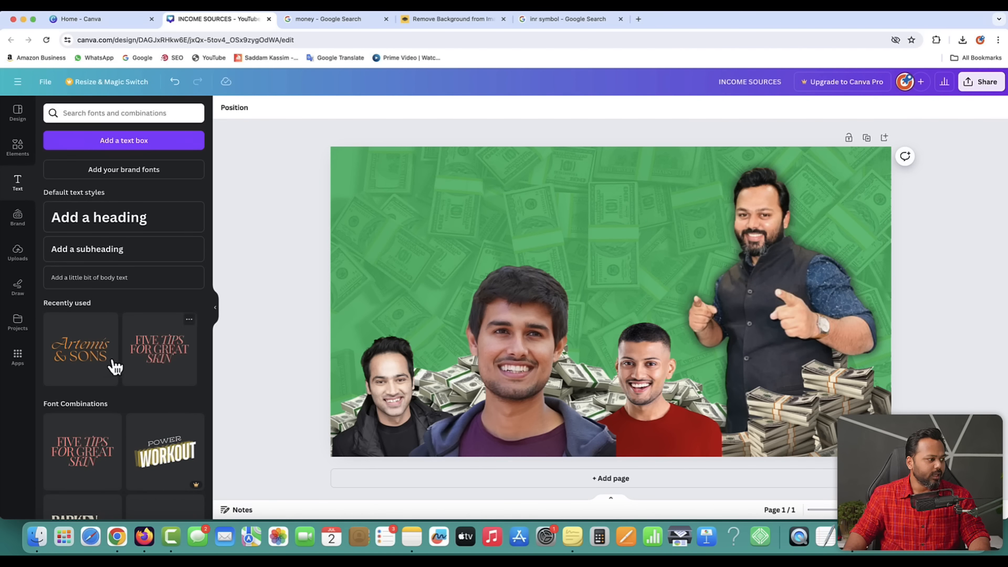
click(112, 226)
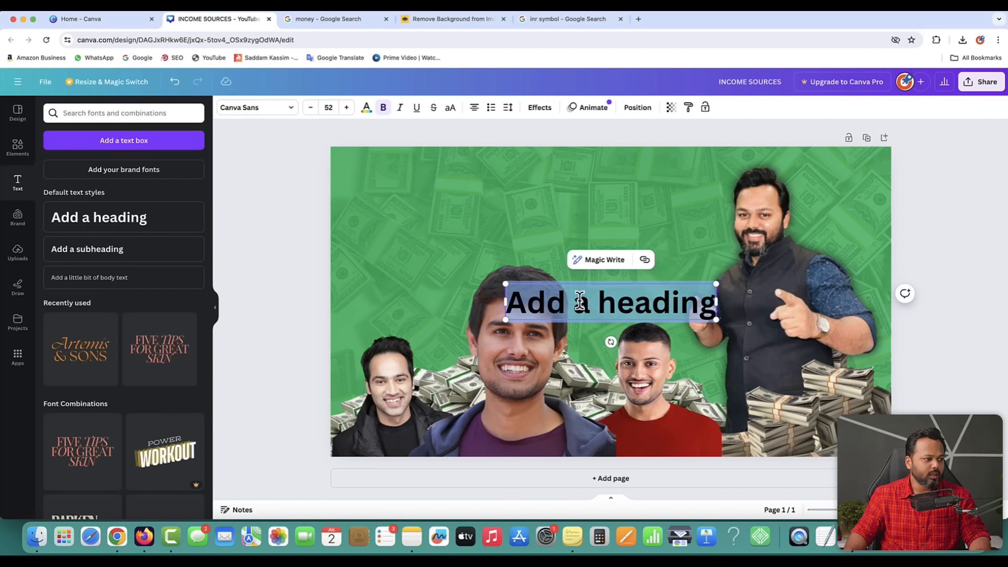
click(253, 266)
drag(596, 301, 449, 182)
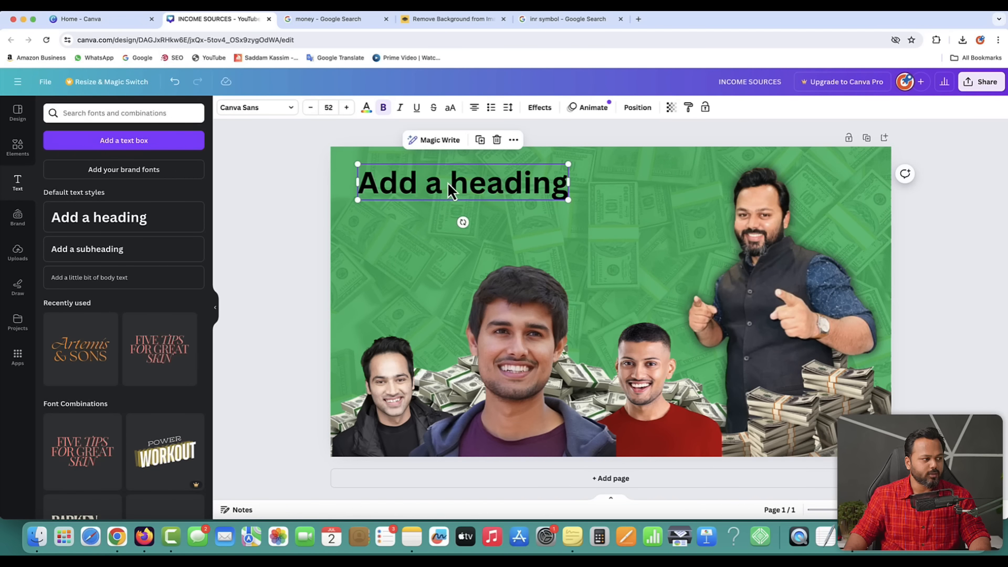
double_click(447, 182)
click(540, 21)
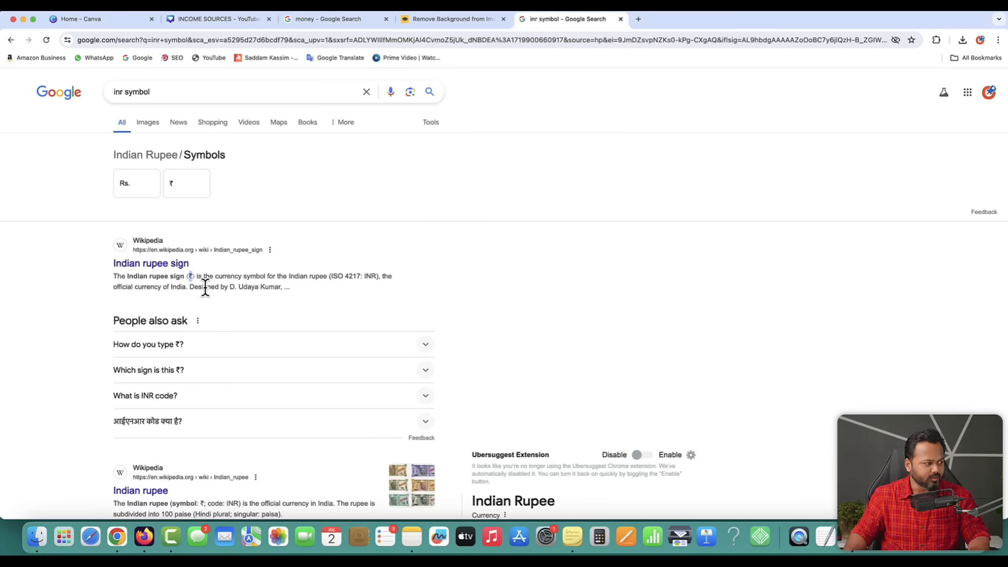
click(214, 19)
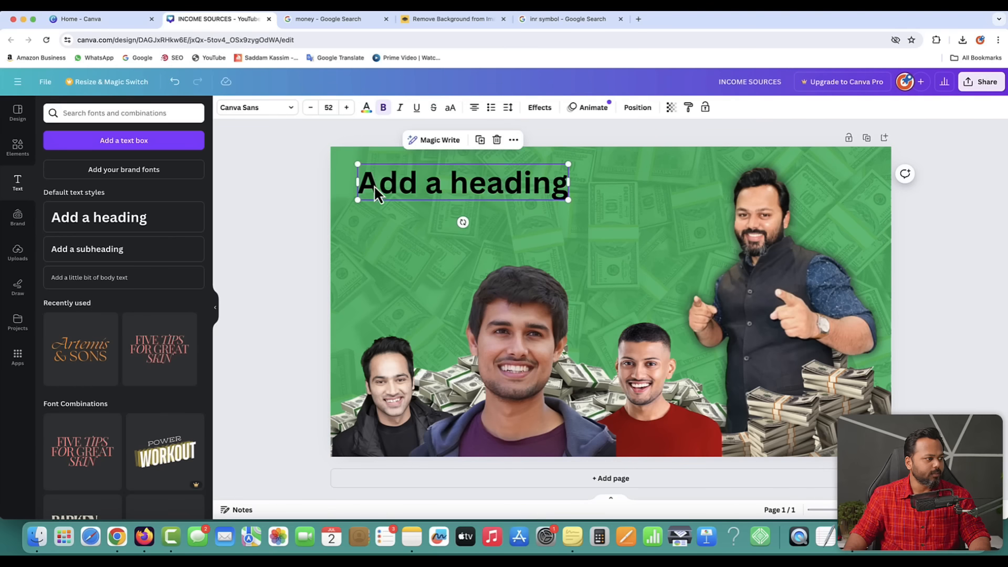
text(₹)
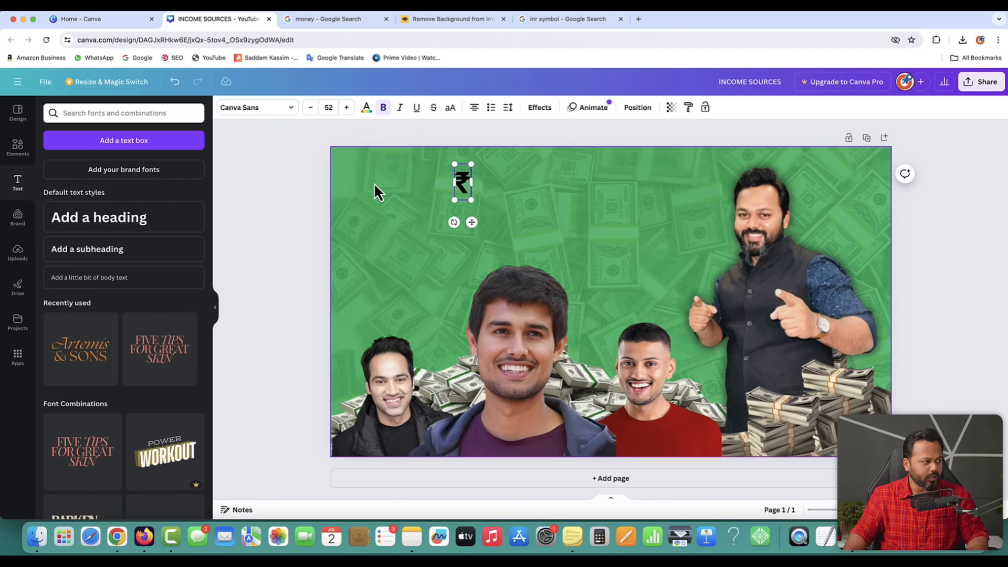
click(281, 202)
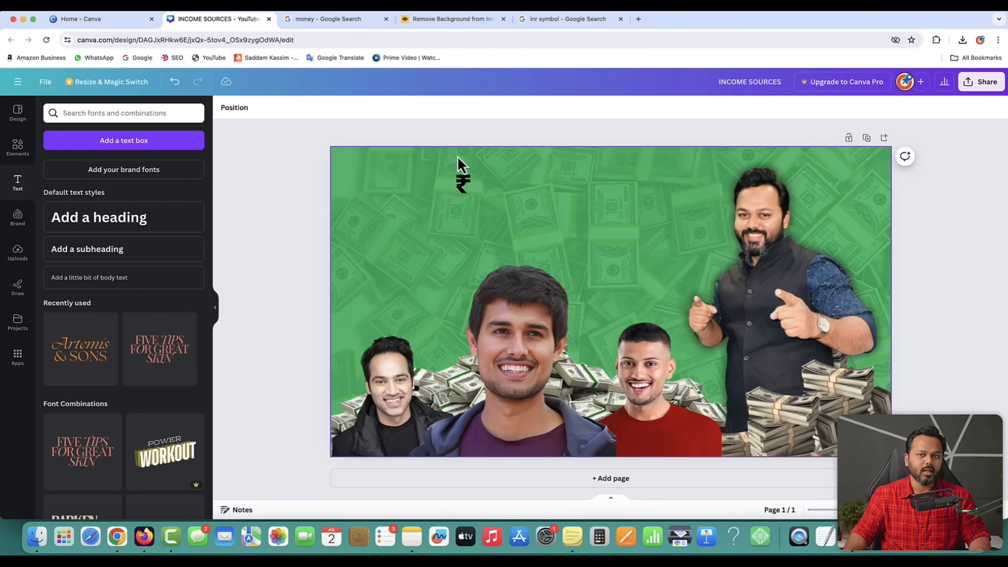
drag(466, 186, 375, 195)
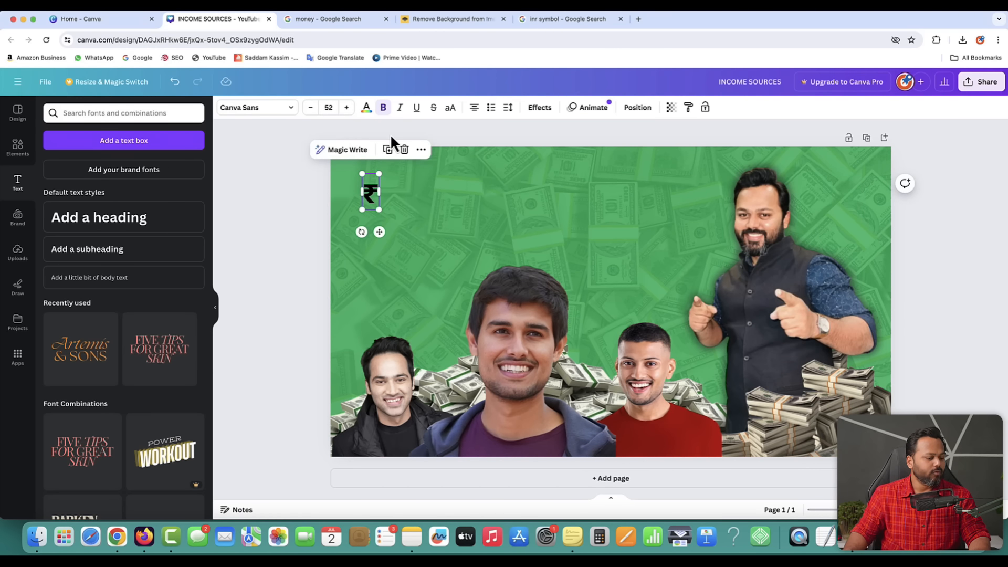
- Compare with the reference image, then add another heading text box
key(ctrl+Up)
click(177, 140)
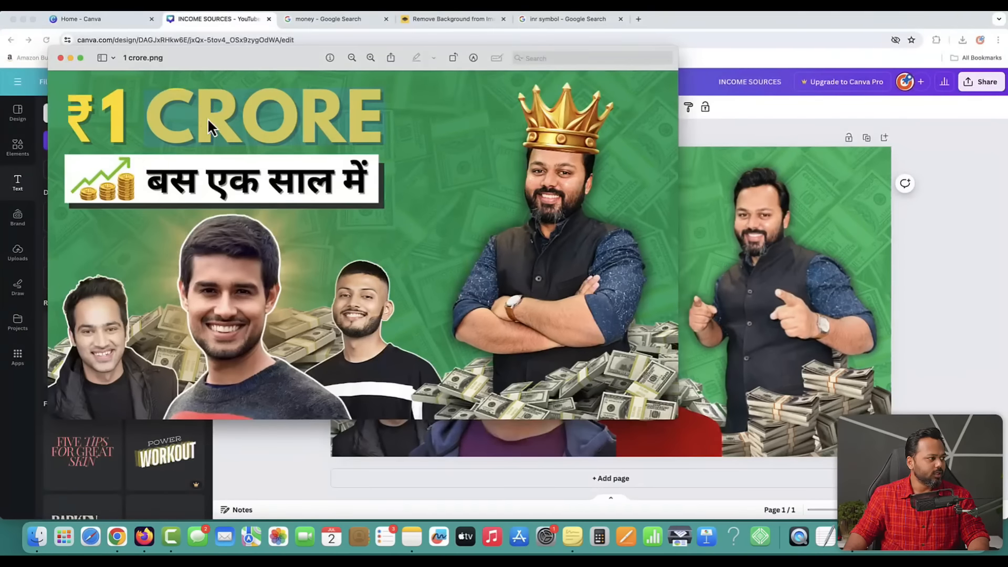
key(ctrl+Up)
click(624, 284)
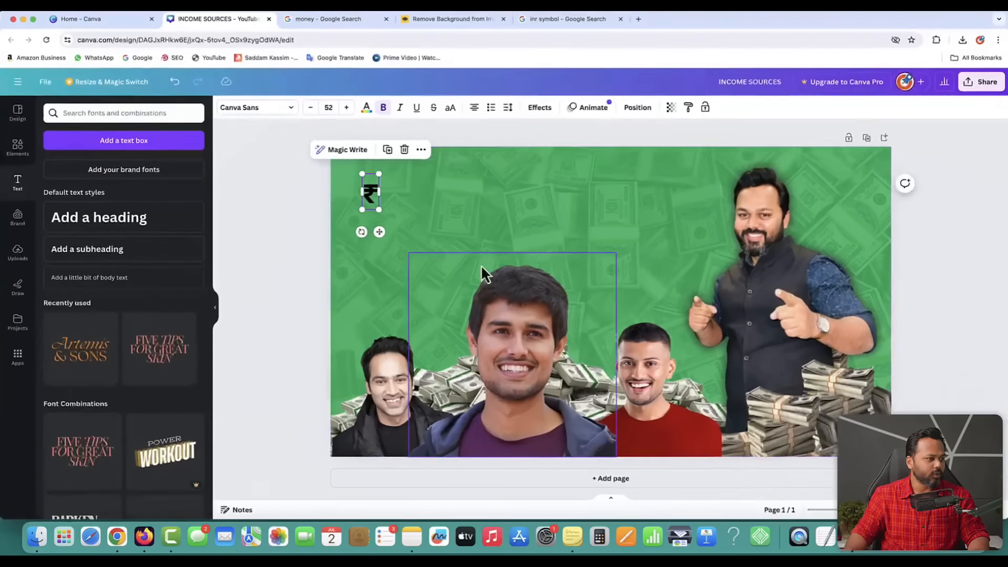
click(301, 206)
click(108, 229)
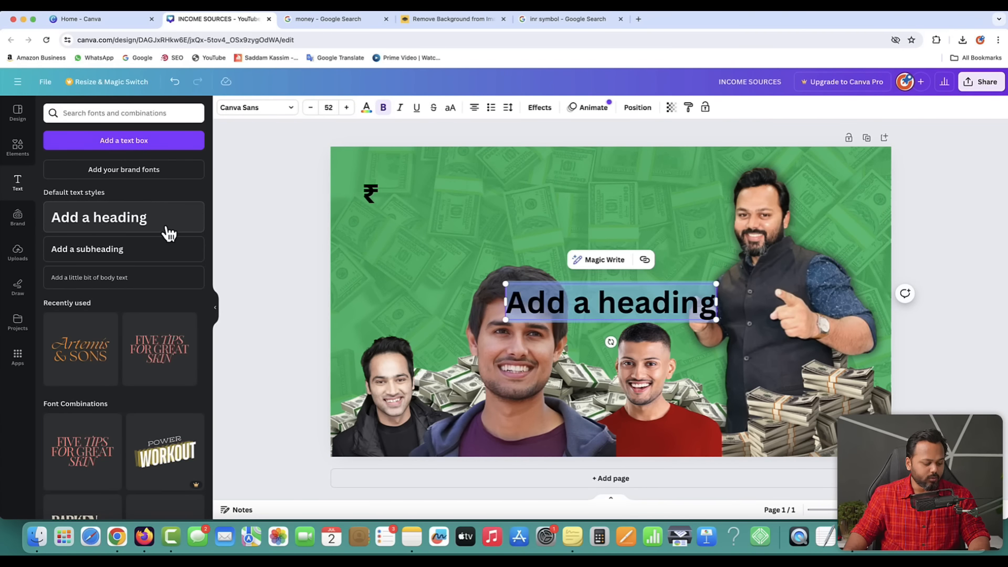
- Add '1' and 'CRORE' heading texts and place them beside the ₹ at top-left
text(1)
click(276, 235)
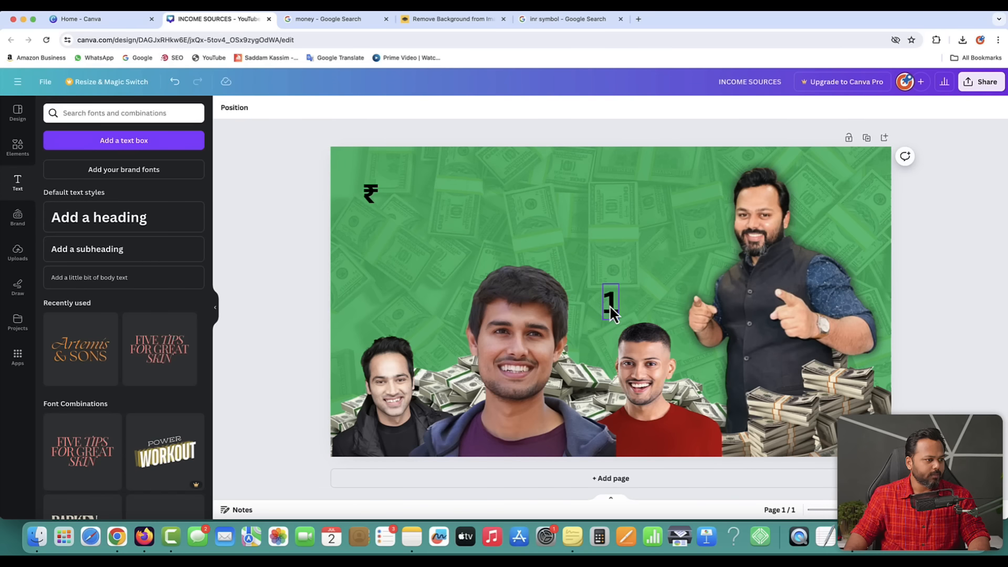
drag(610, 310, 393, 197)
click(343, 199)
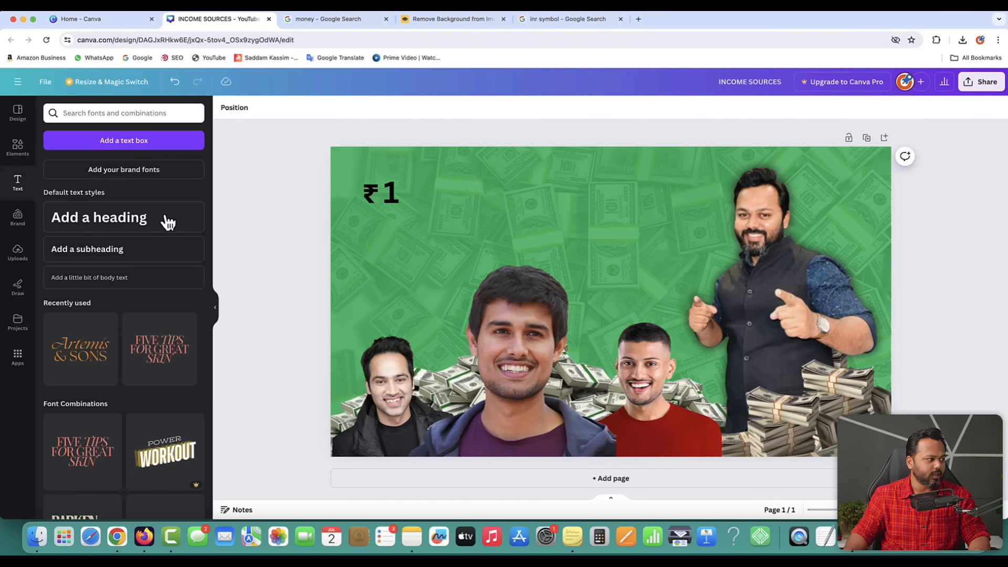
click(153, 219)
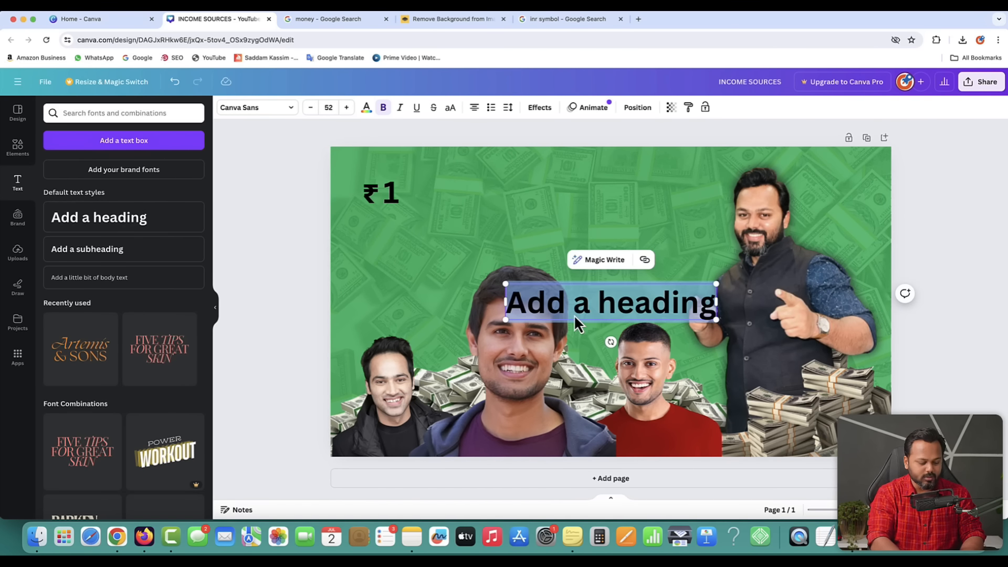
text(CRORO)
key(BackSpace)
text(E)
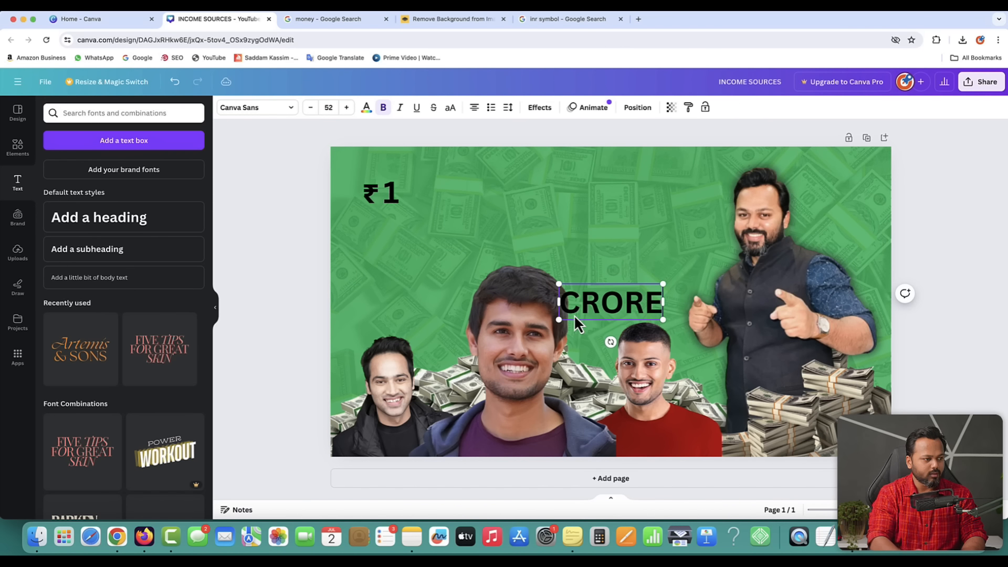
click(402, 292)
drag(610, 309, 456, 195)
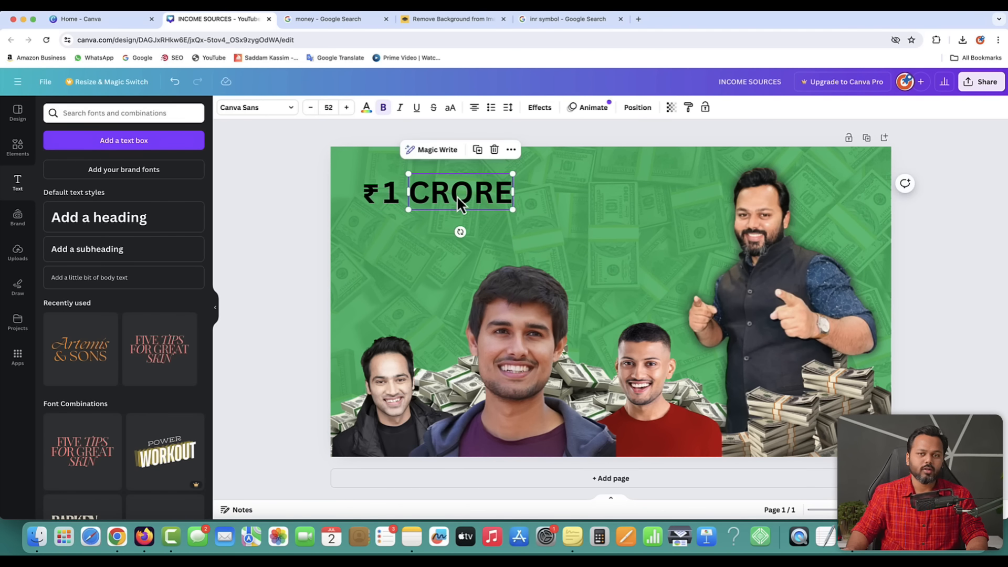
- Compare the ₹1 CRORE headline with the 1 crore.png reference image
key(ctrl+Up)
click(121, 128)
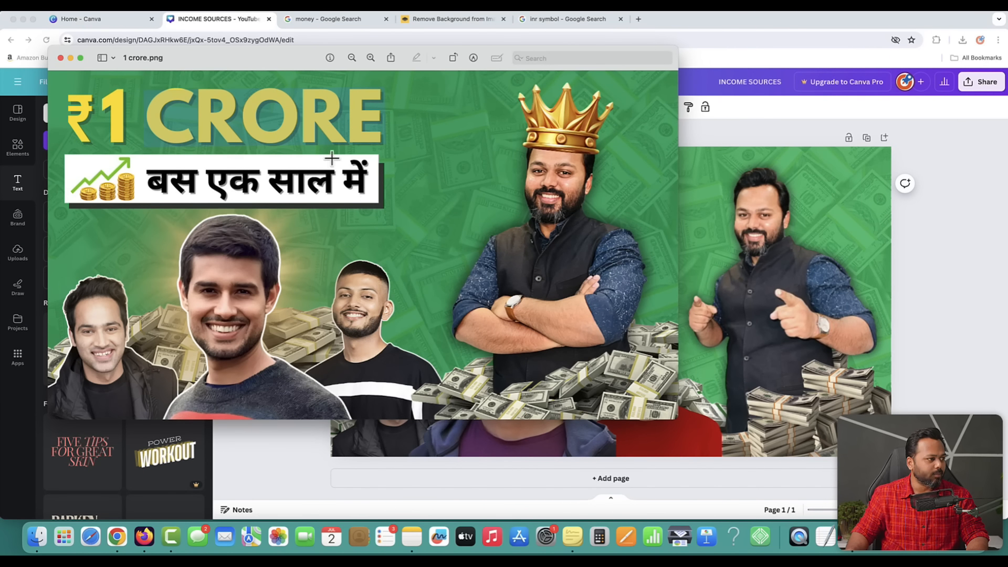
key(ctrl+Up)
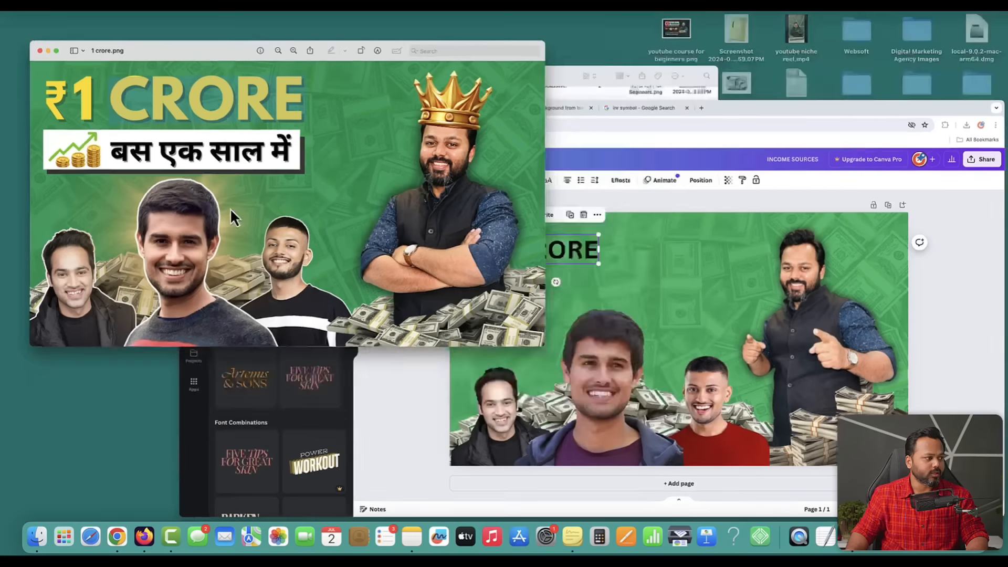
click(582, 310)
click(278, 254)
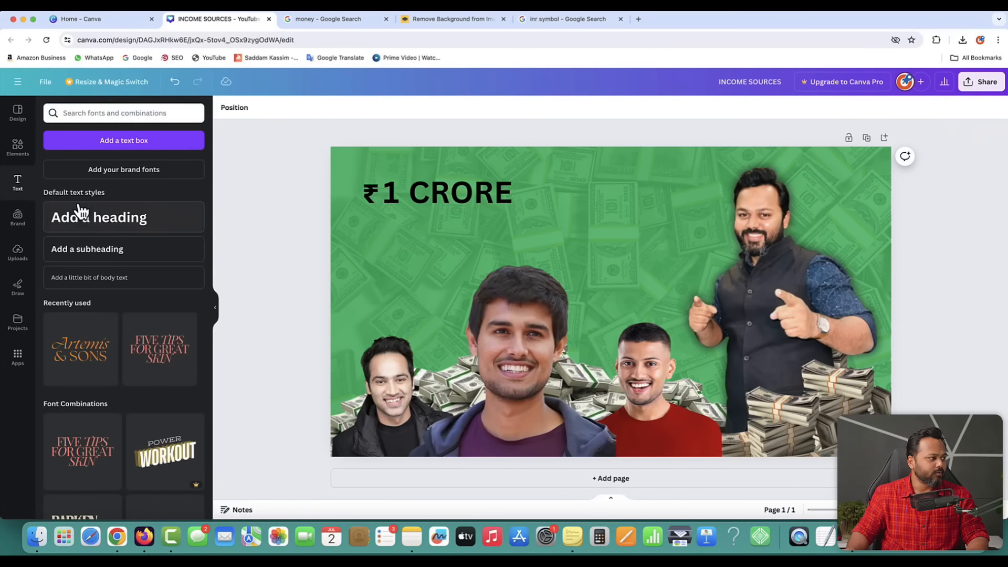
click(20, 150)
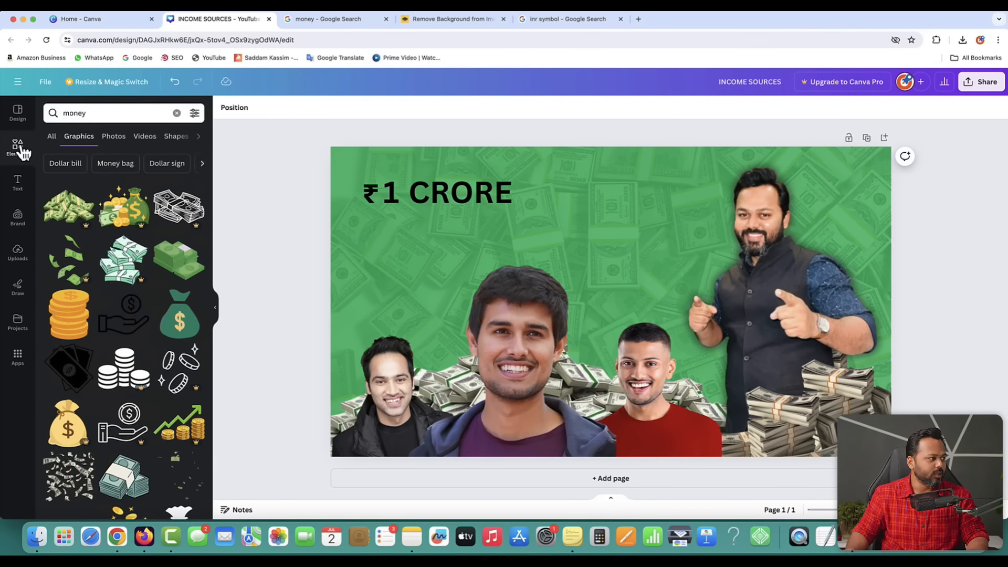
- Add a square shape below ₹1 CRORE and stretch it into a wide, short bar
click(20, 152)
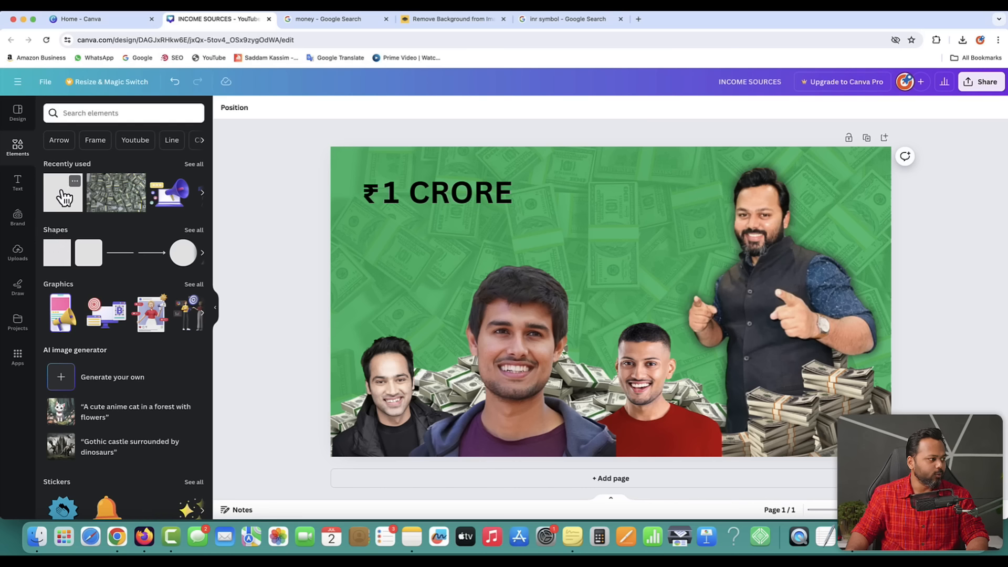
click(55, 254)
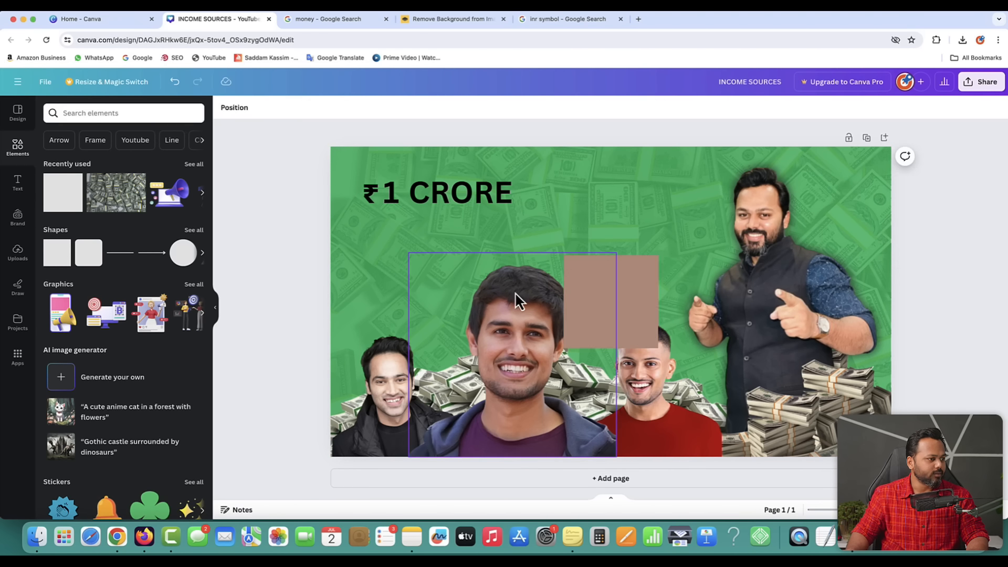
drag(620, 308, 576, 263)
drag(469, 306, 471, 246)
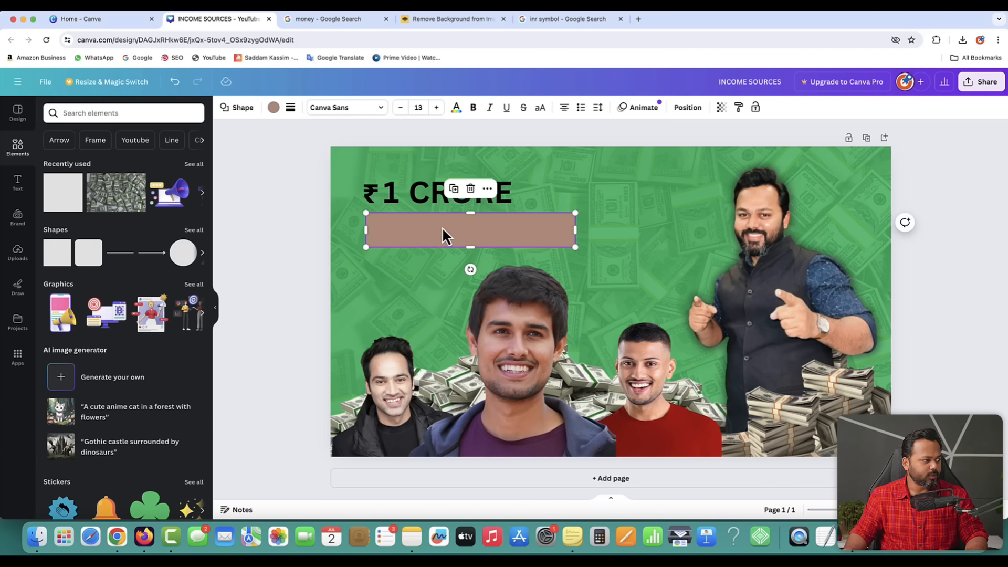
- Compare the bar against the 1 crore.png reference and return to Canva
key(ctrl+Up)
click(262, 144)
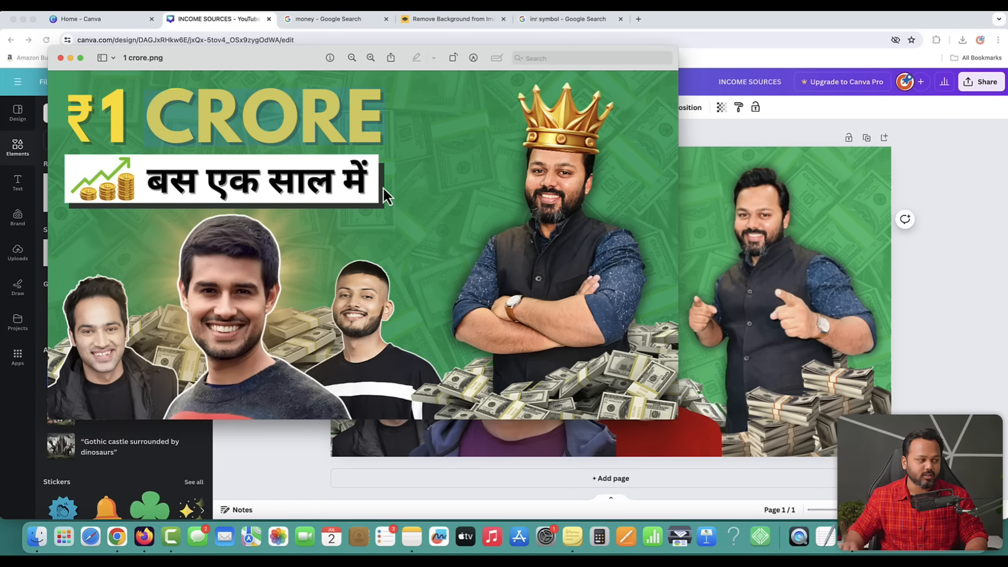
key(ctrl+Up)
click(587, 277)
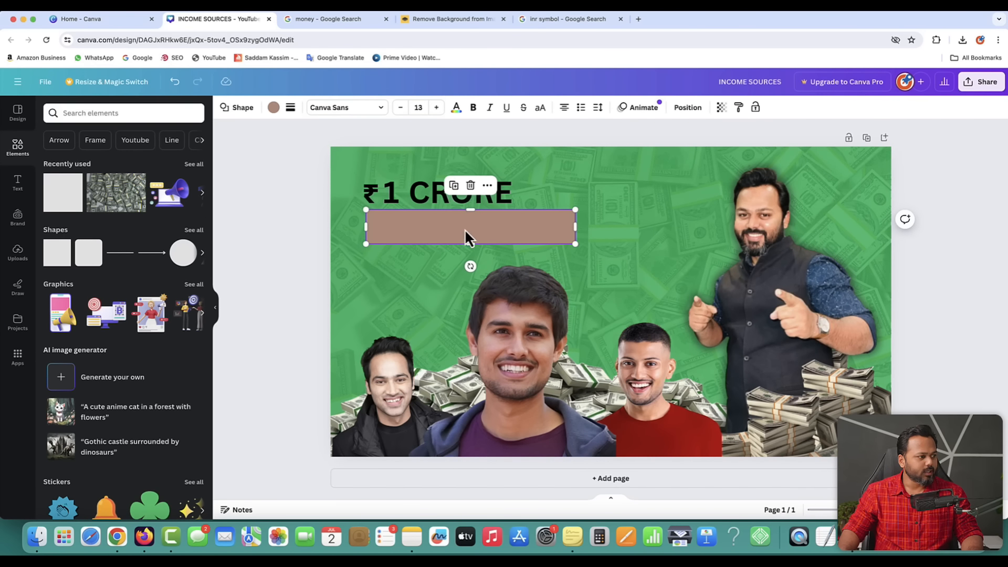
- Colour the bar dark grey and nudge it slightly right
click(273, 109)
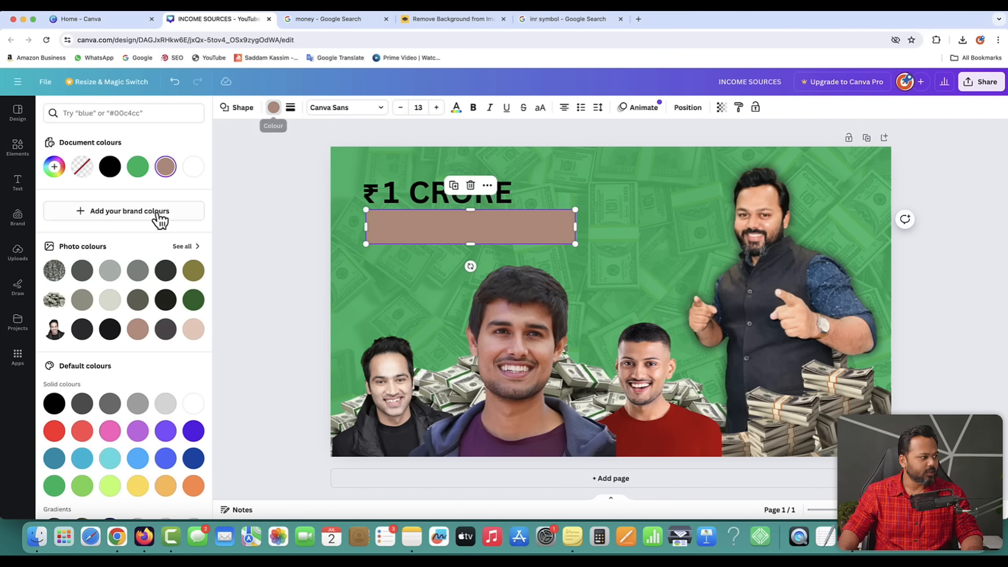
click(165, 270)
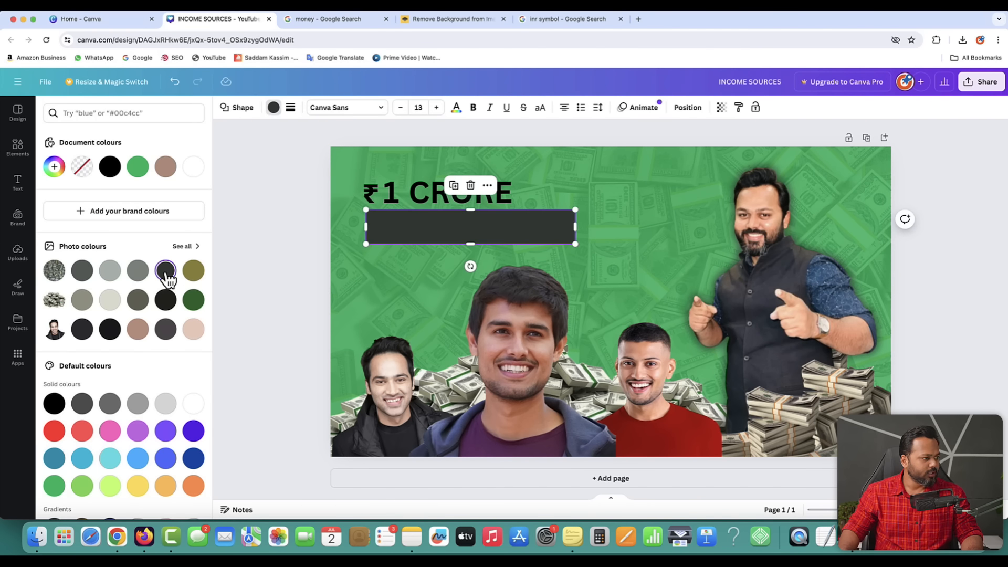
click(270, 251)
drag(463, 233, 470, 234)
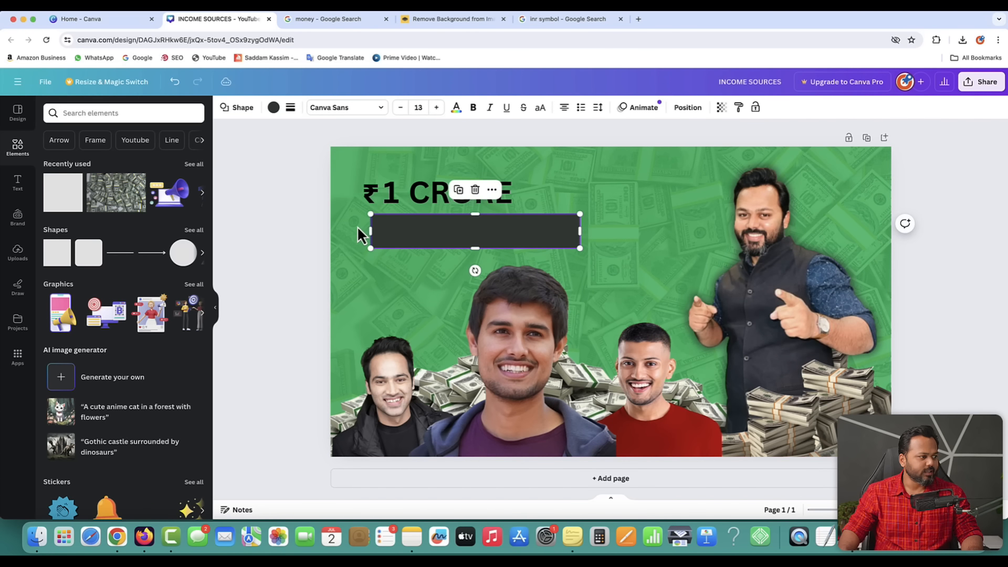
- Duplicate the bar, make the copy white, and offset the dark one as a shadow
click(458, 190)
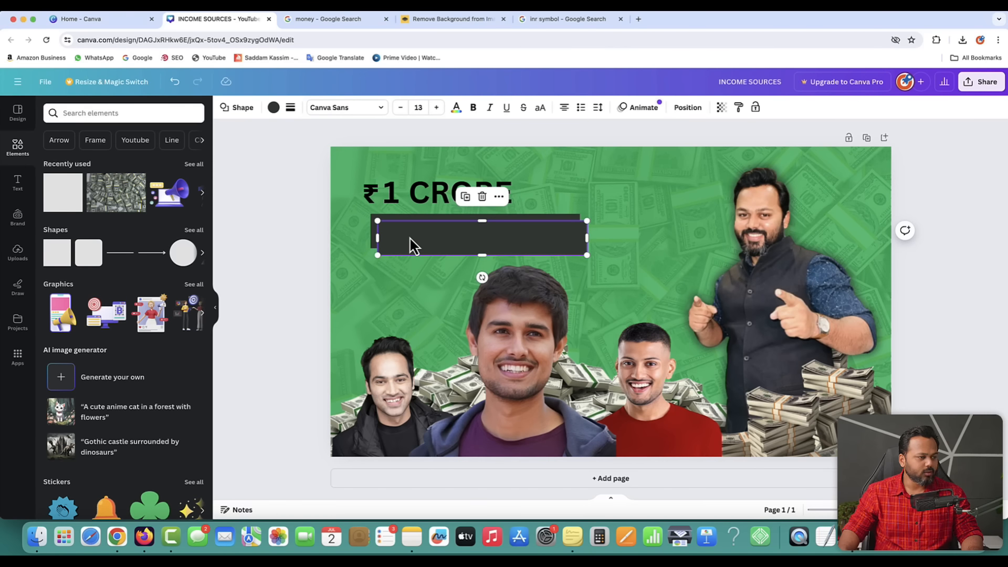
drag(411, 244, 394, 229)
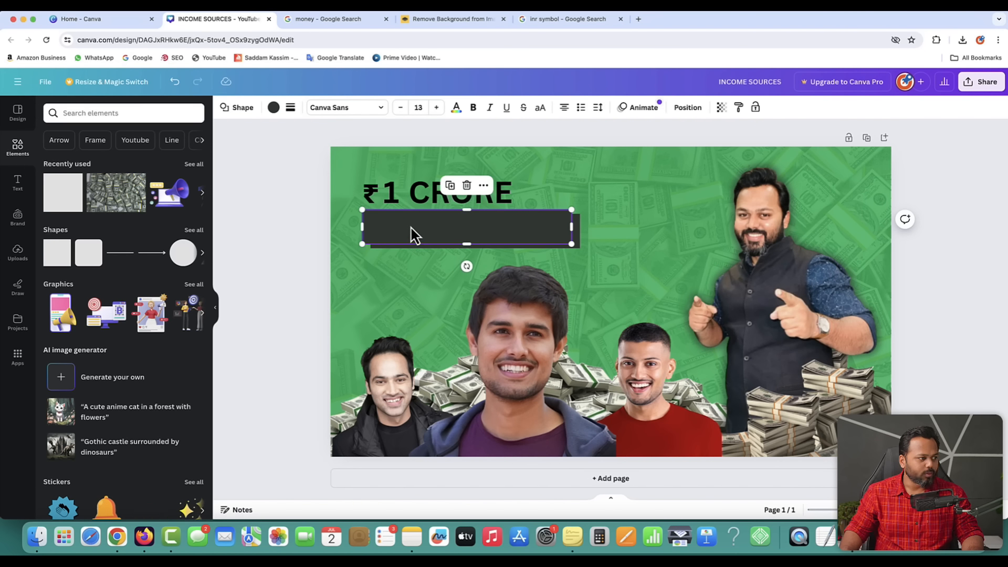
click(274, 107)
click(192, 166)
click(283, 210)
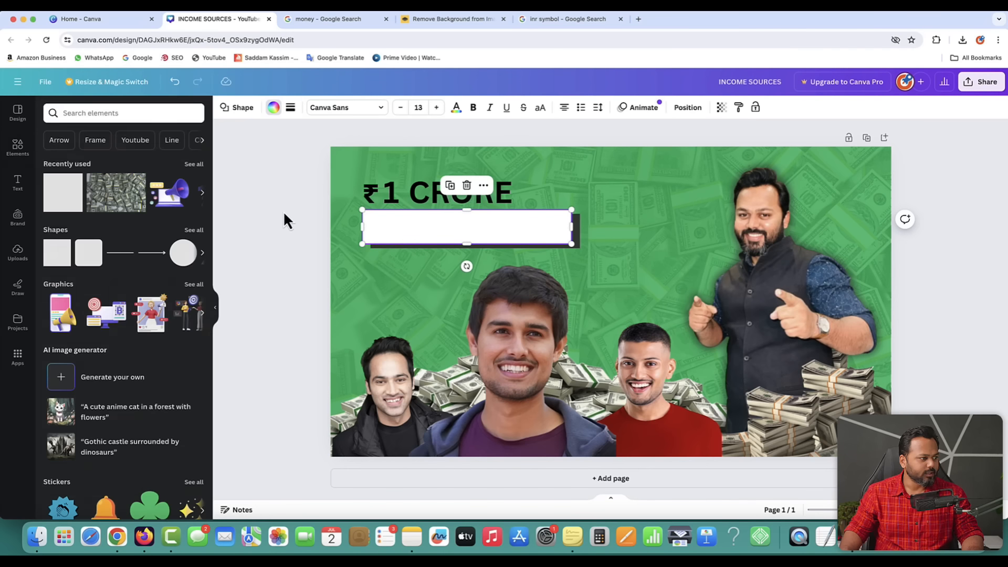
click(282, 209)
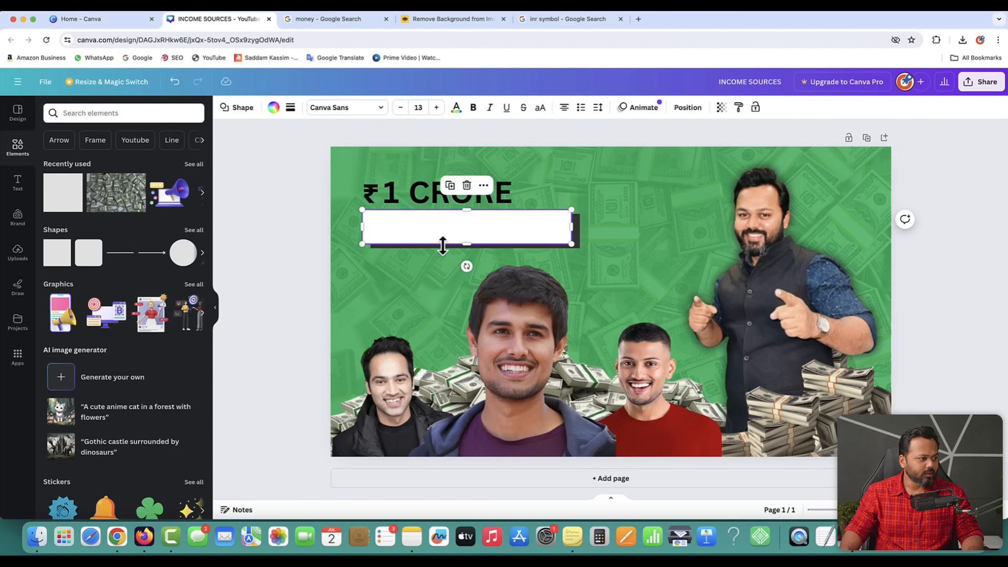
click(311, 241)
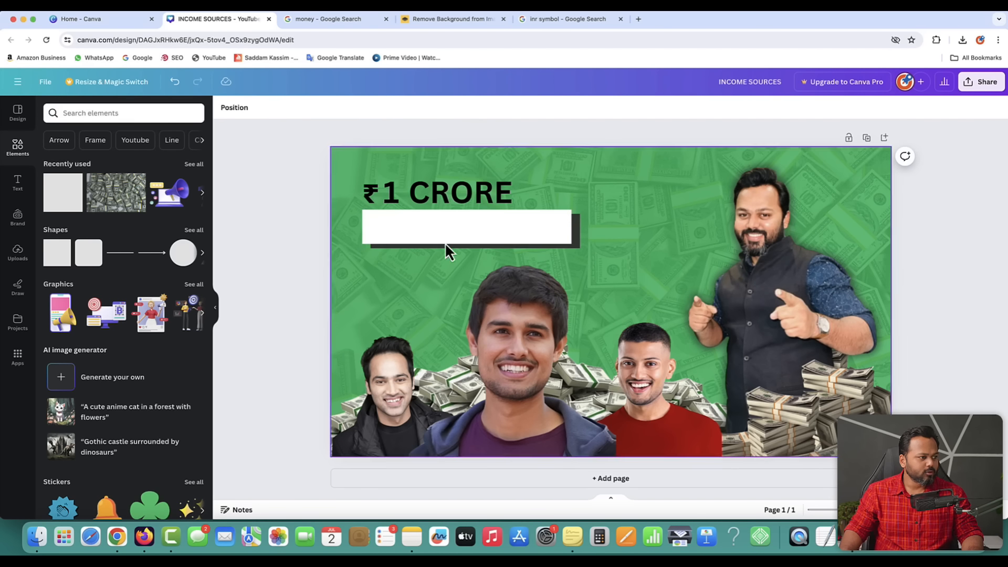
click(578, 235)
key(Left)
key(Left)
key(Left)
key(Left)
key(Left)
key(Left)
key(Left)
key(Left)
key(Left)
key(Left)
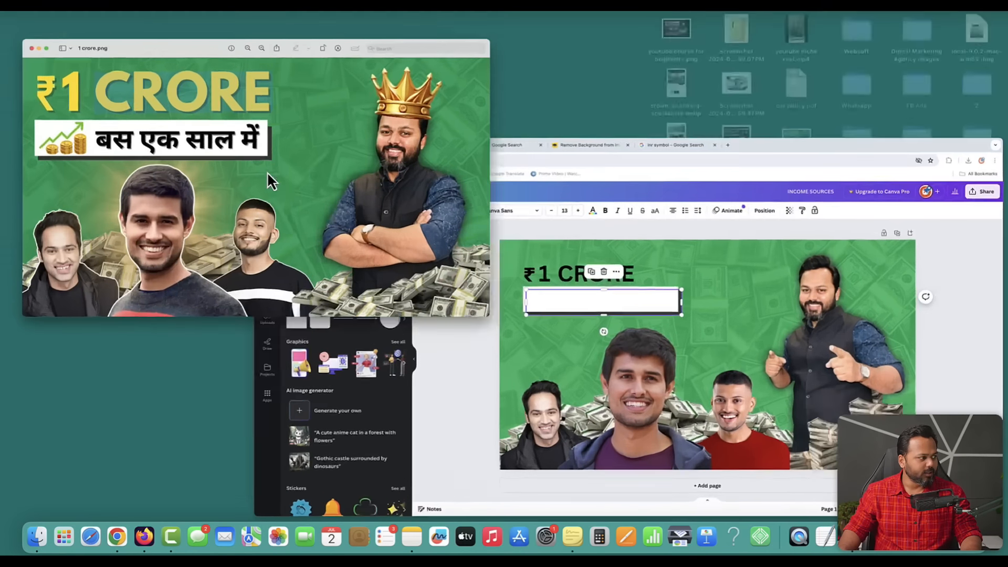
- Check the reference thumbnail and bring the Canva design back to the front
click(268, 173)
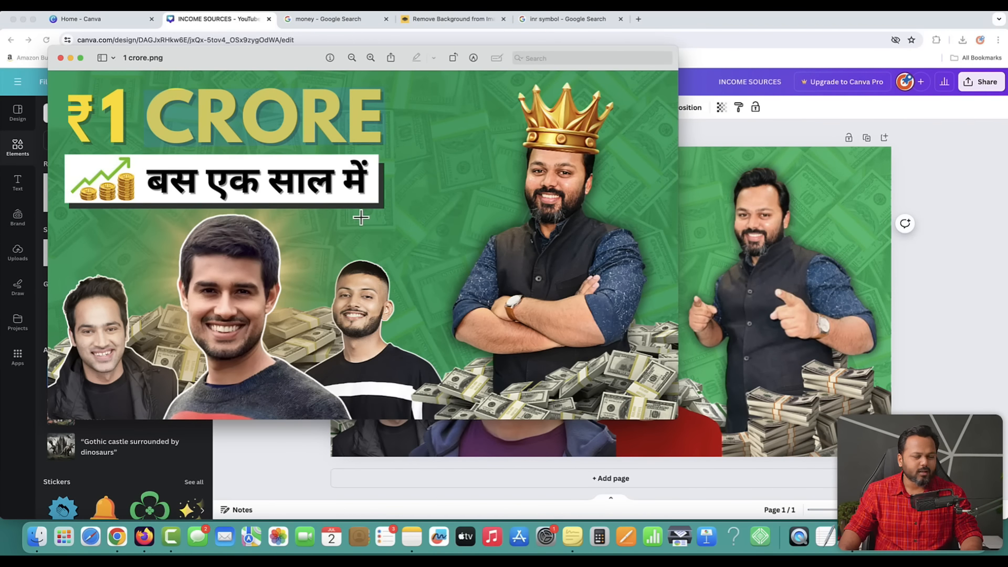
key(ctrl+Up)
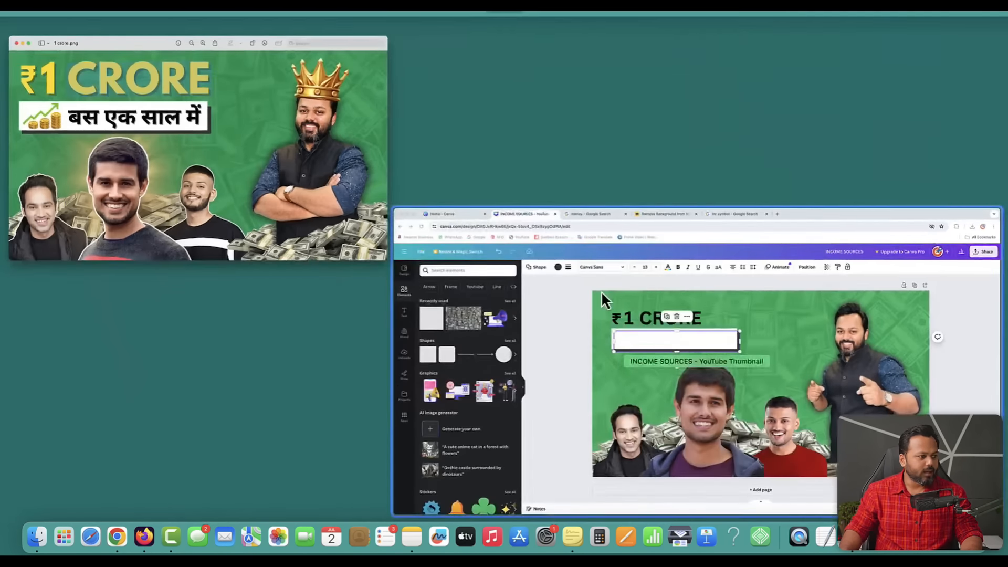
click(600, 291)
- Set the ₹ and 1 texts in the Anton font
click(288, 191)
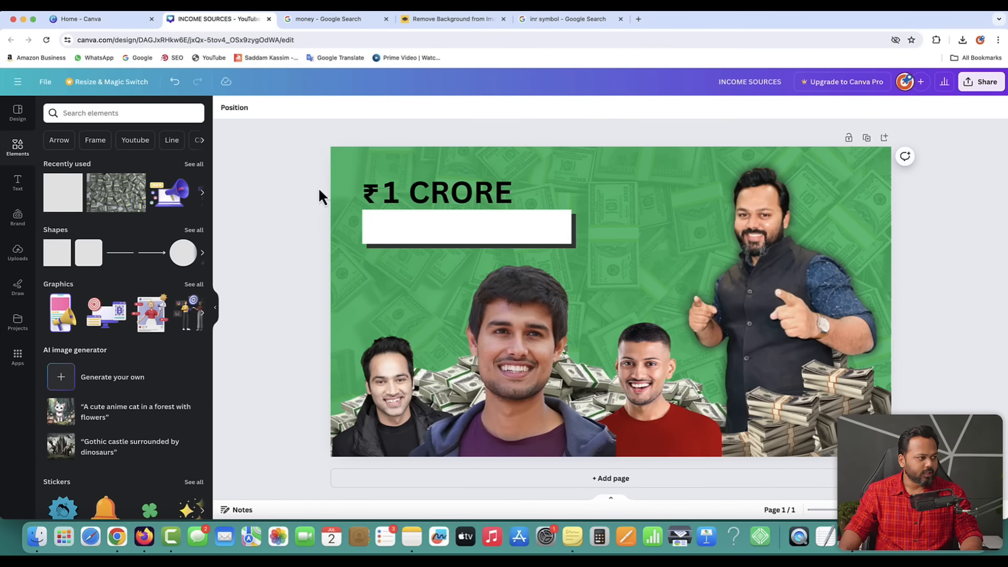
click(370, 193)
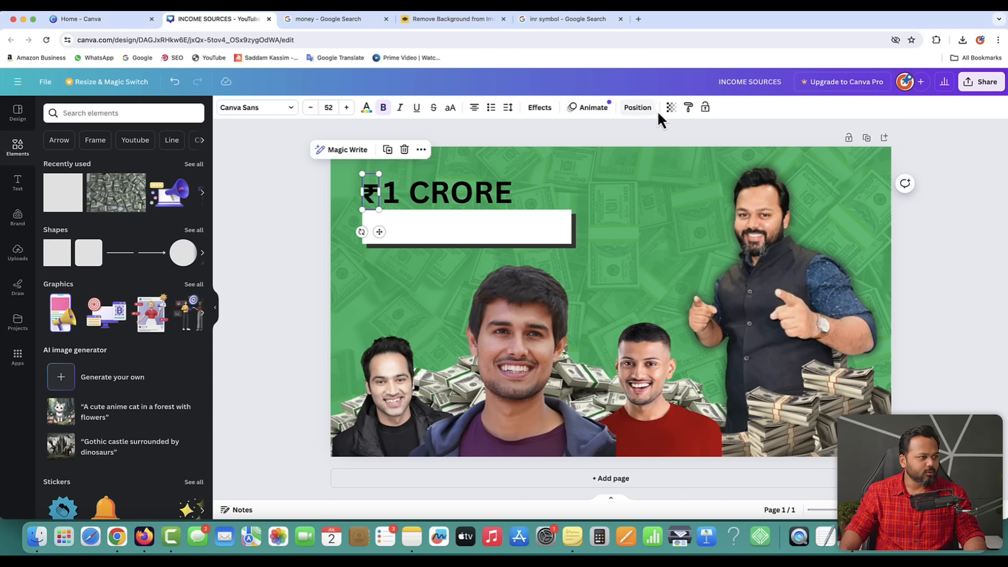
click(275, 111)
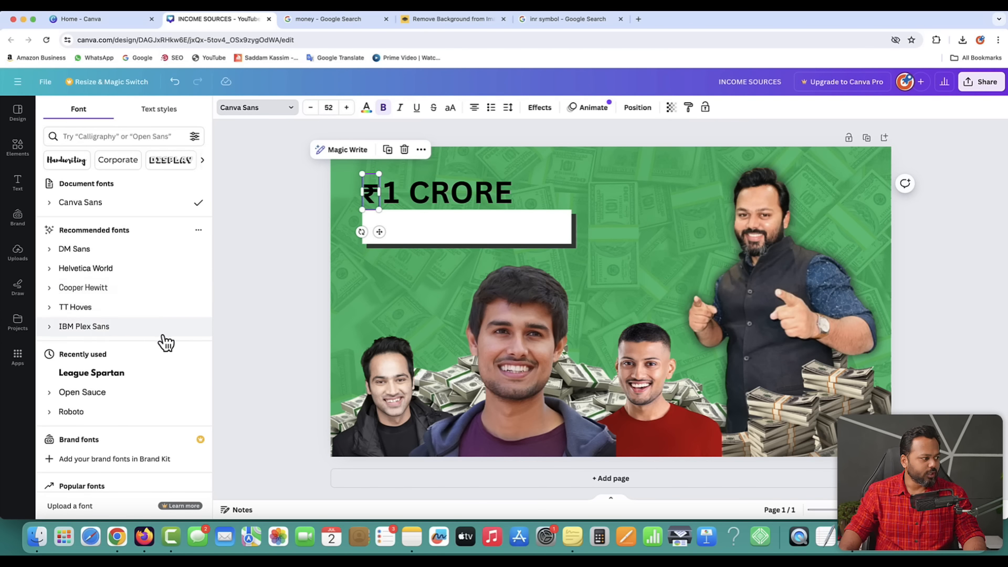
scroll(165, 342, down, 5)
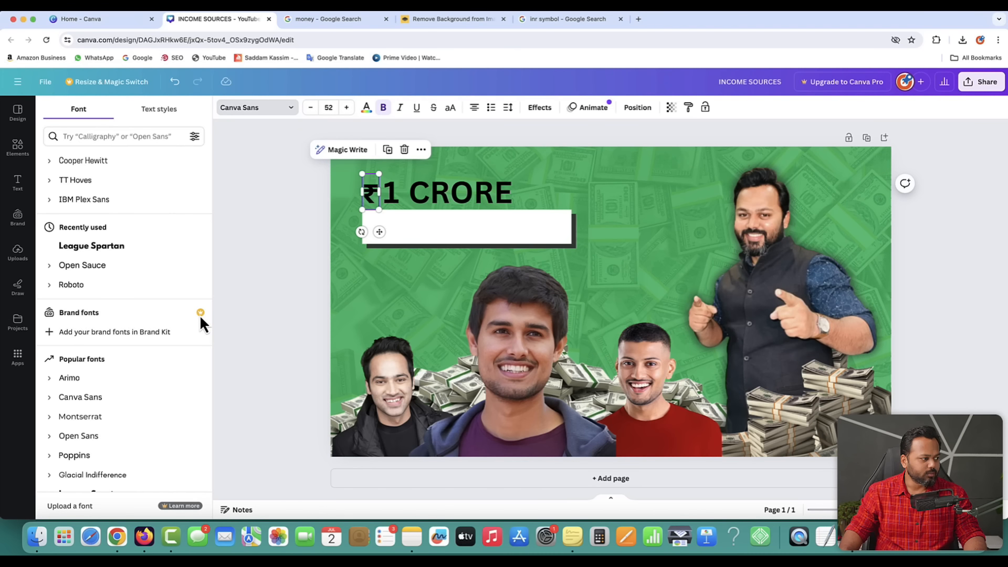
scroll(153, 378, down, 6)
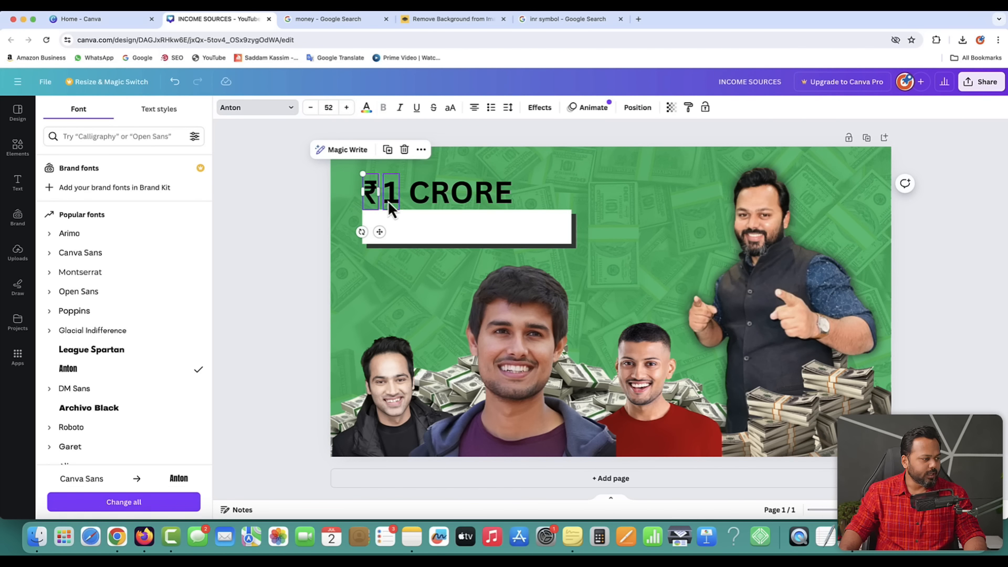
double_click(389, 195)
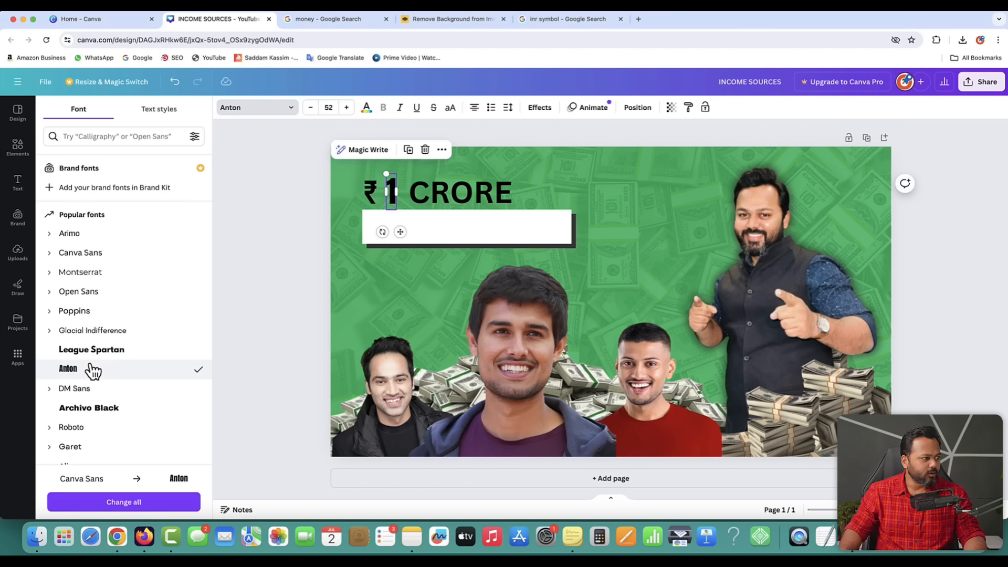
click(306, 206)
- Set the word CRORE in League Spartan
click(441, 199)
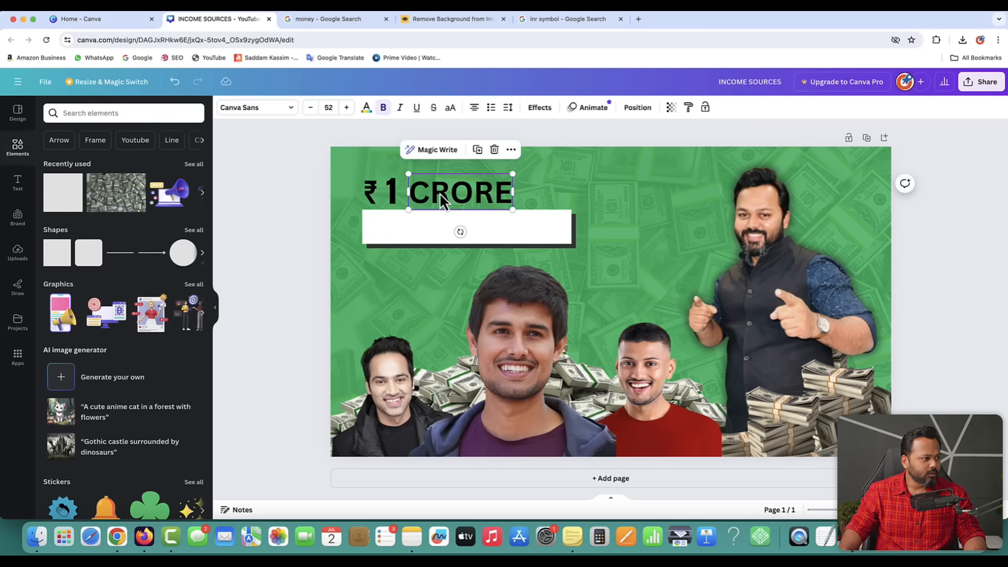
click(276, 109)
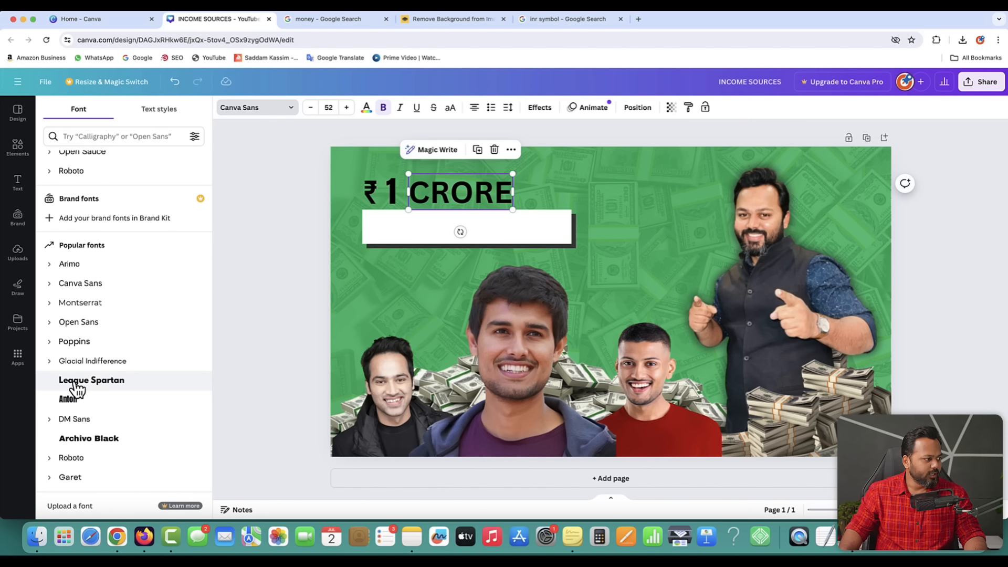
click(83, 382)
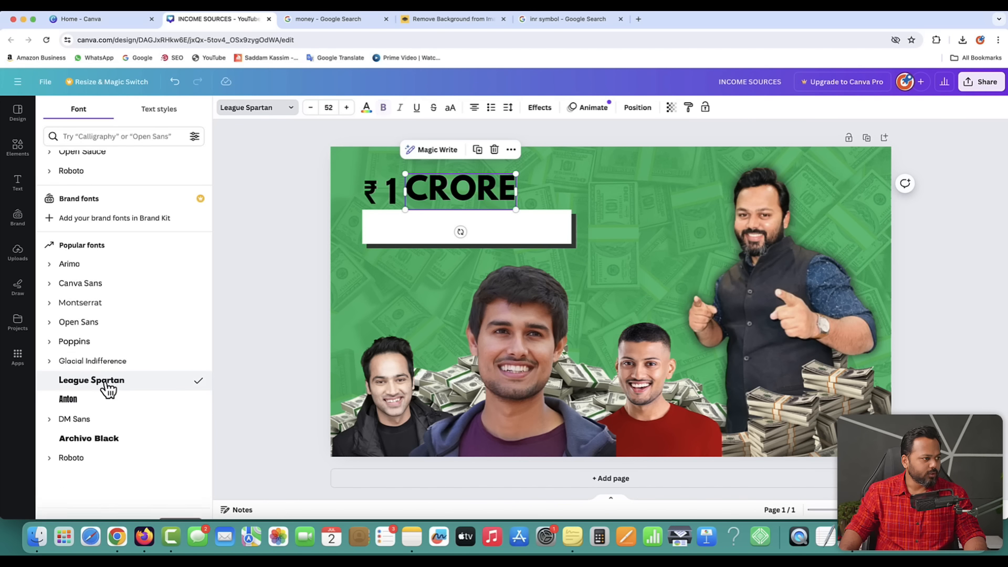
click(280, 210)
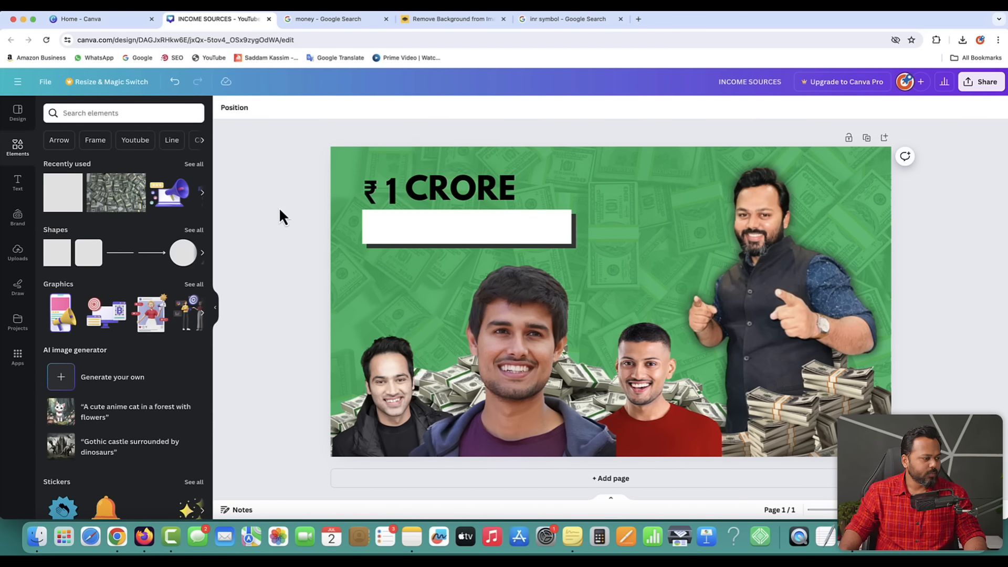
- Compare the headline fonts with the reference thumbnail and reselect the ₹ symbol
key(ctrl+Up)
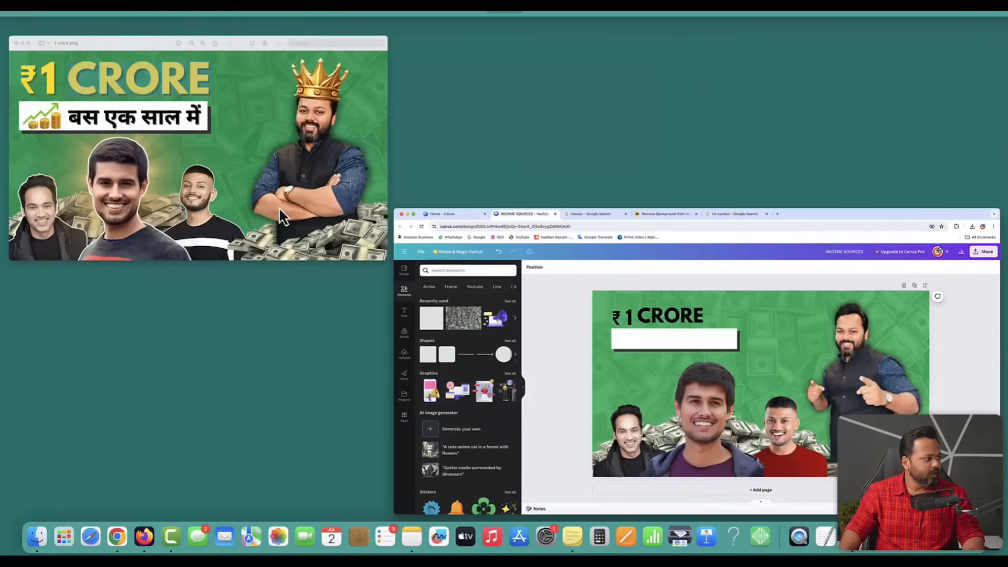
click(210, 188)
key(ctrl+Up)
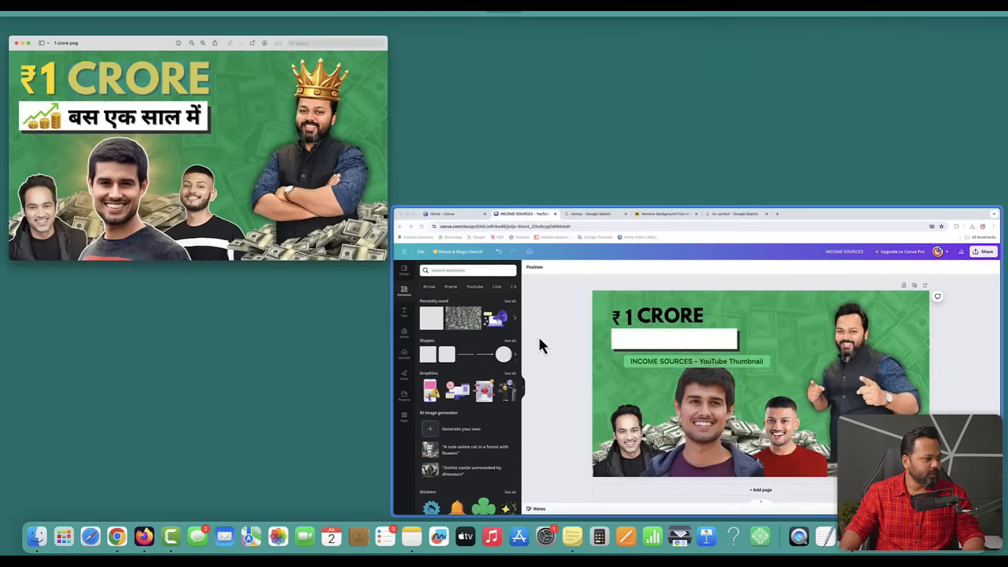
click(538, 336)
click(369, 189)
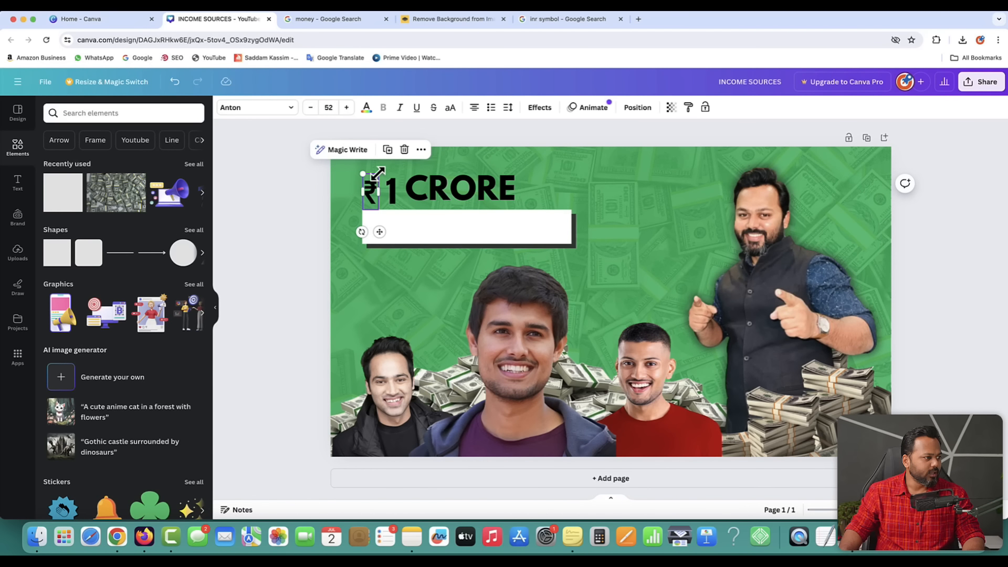
- Enlarge ₹ and CRORE (to about 80.3), then nudge ₹ and 1 left to close gaps
drag(379, 172, 405, 154)
click(462, 189)
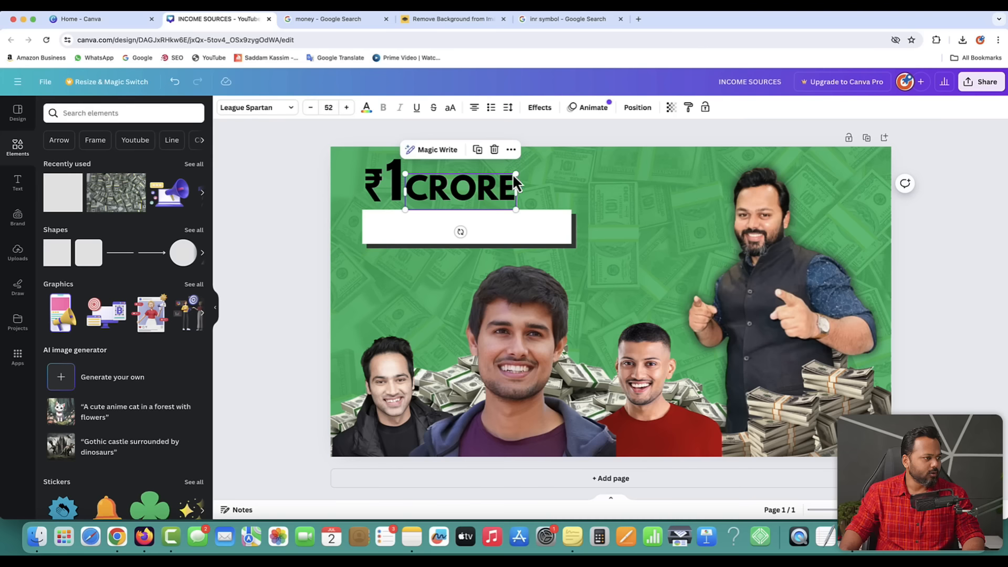
drag(522, 167, 554, 186)
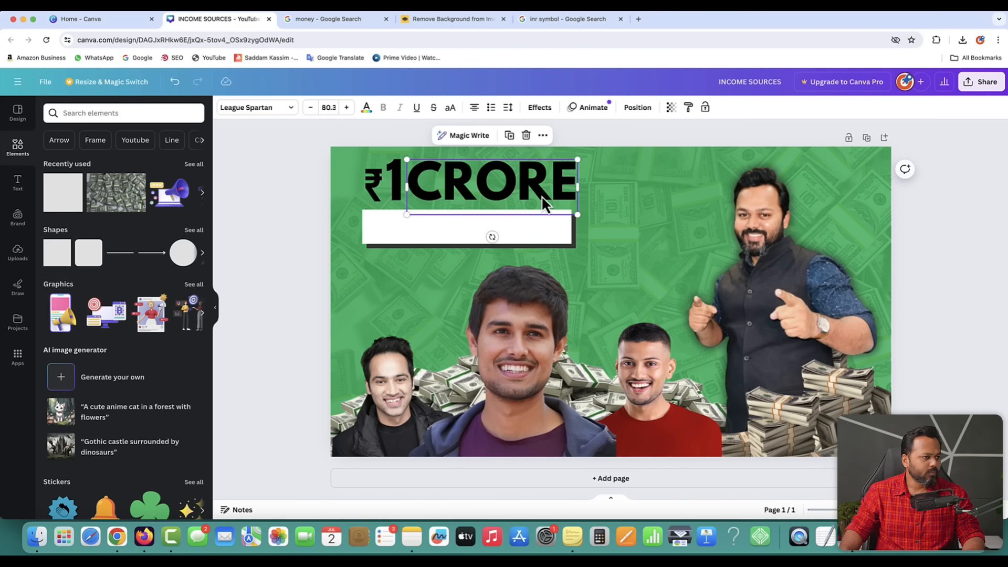
click(371, 189)
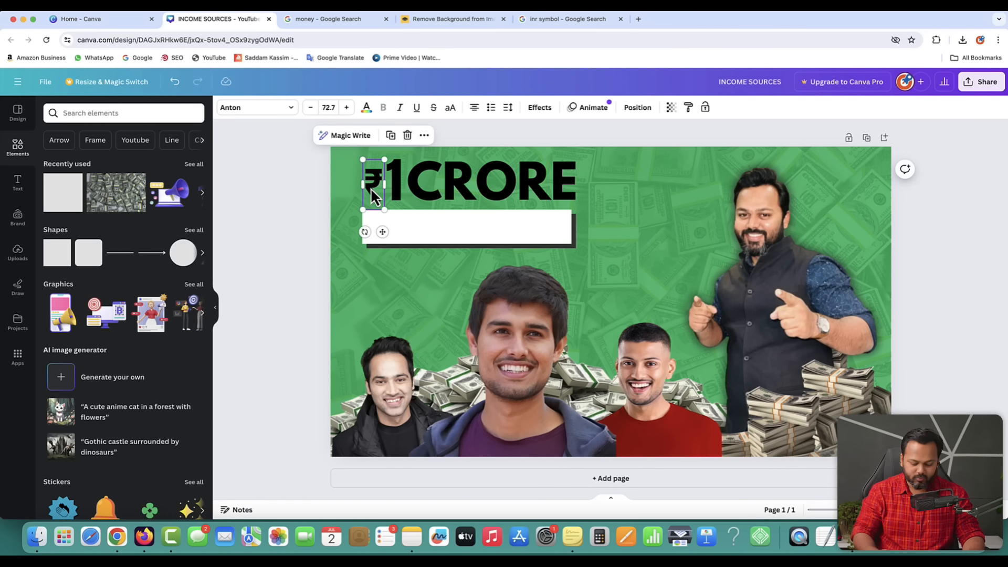
key(Left)
key(Left)
key(Left)
key(Left)
key(Left)
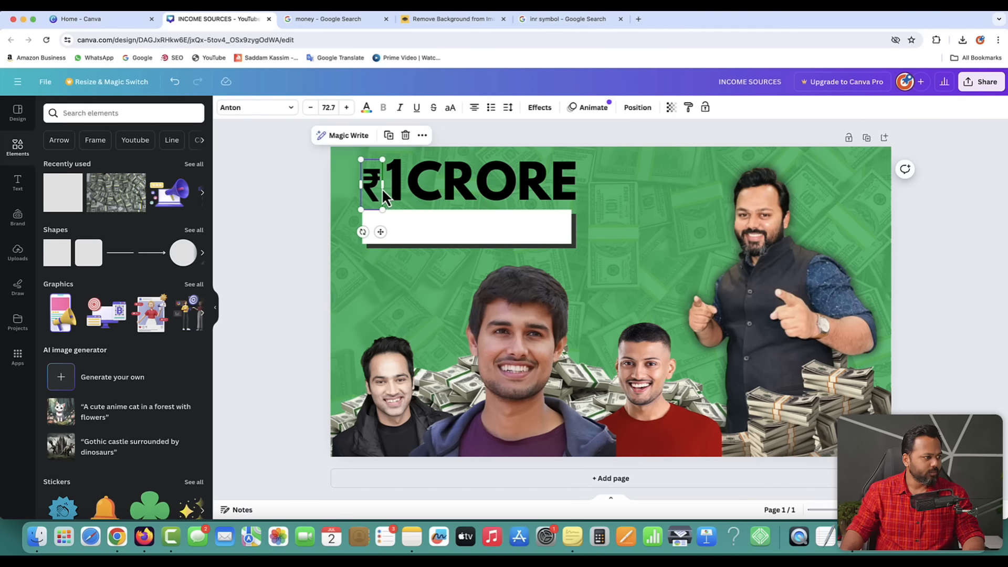
click(393, 189)
key(Left)
key(Left)
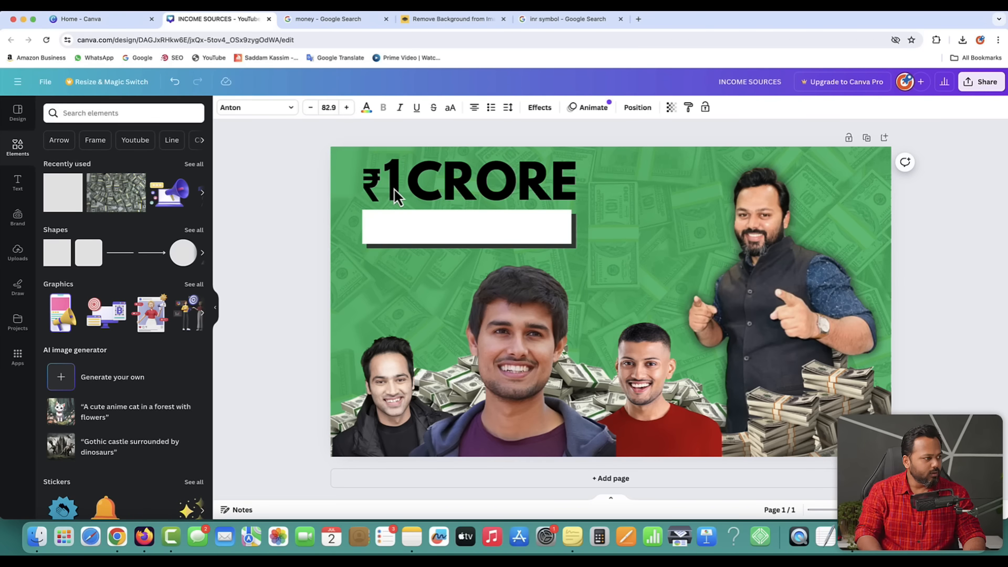
key(Left)
key(Left)
key(Left)
key(Left)
key(Left)
key(Left)
key(Left)
- Compare the tightened headline with the reference and reselect the ₹ symbol
key(ctrl+Up)
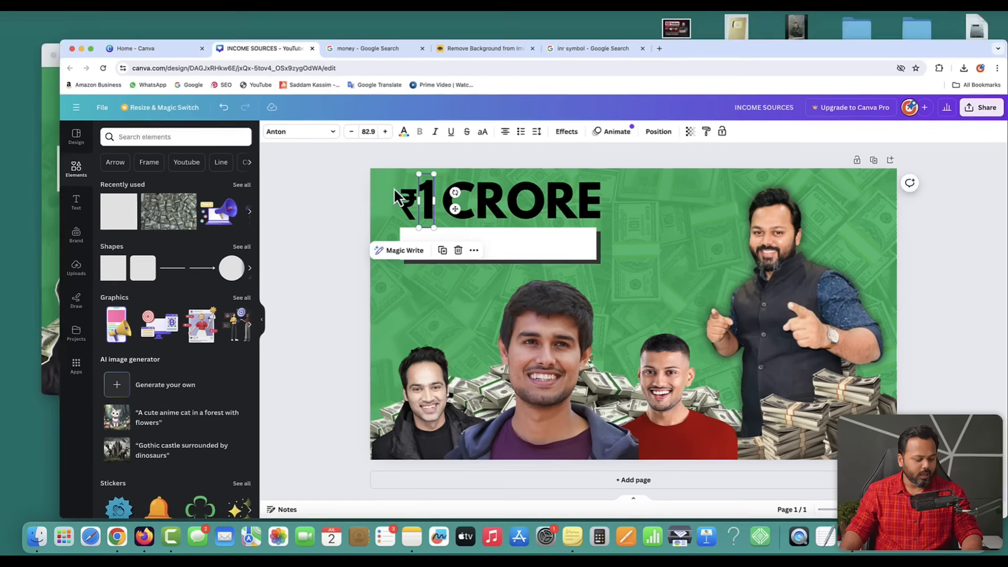
click(211, 136)
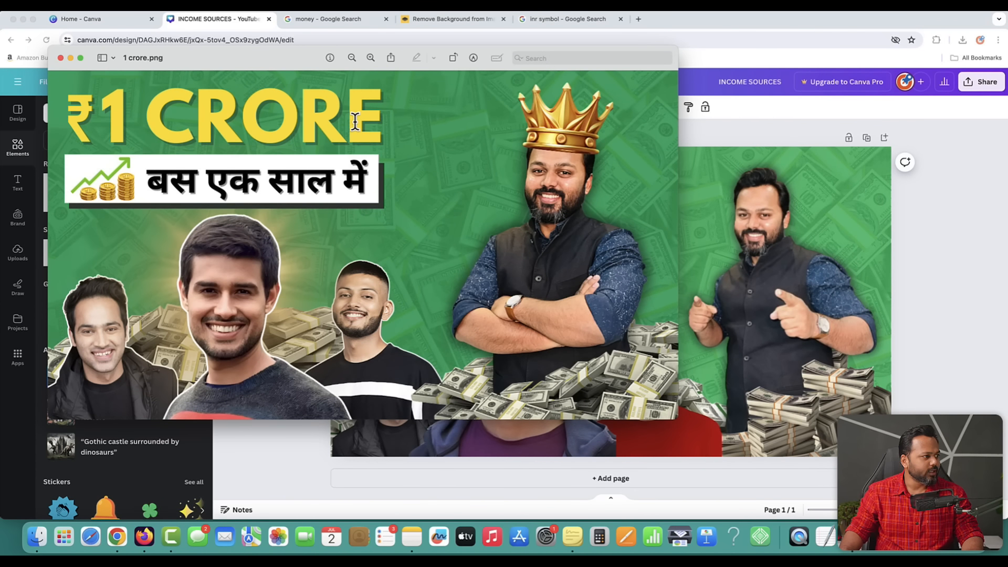
key(ctrl+Up)
click(651, 313)
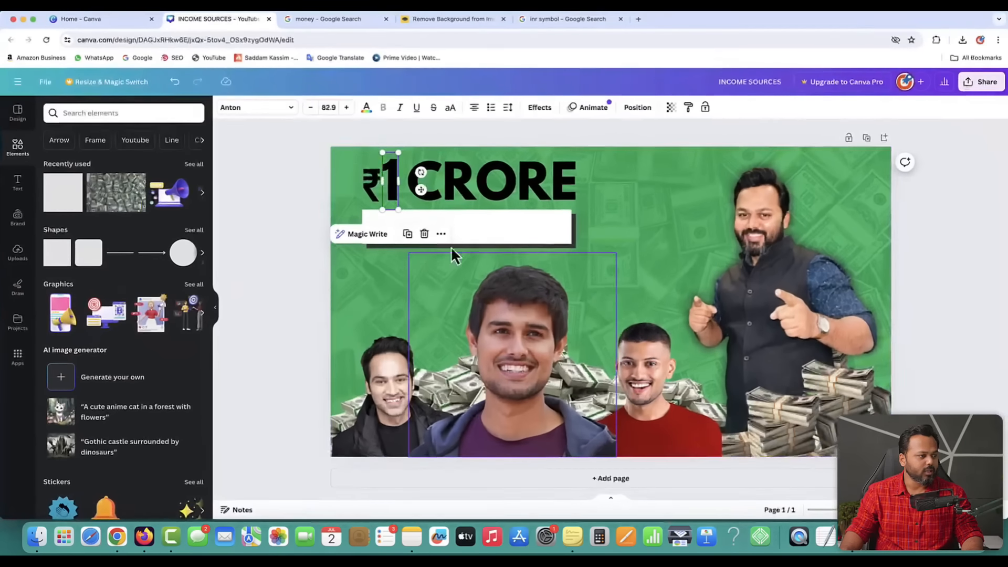
click(283, 177)
click(372, 190)
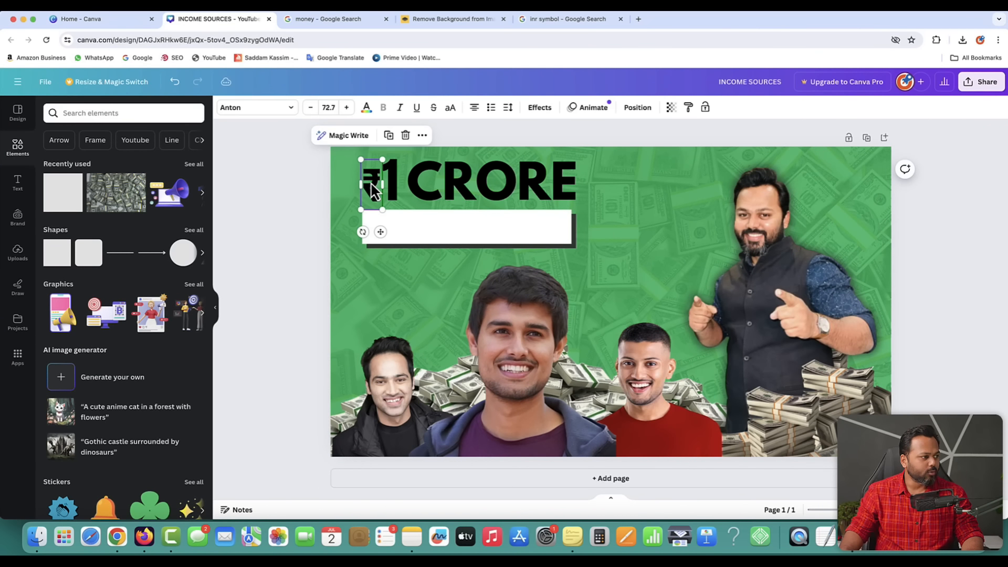
- Colour the ₹, the 1 and the word CRORE yellow, one part at a time
click(367, 108)
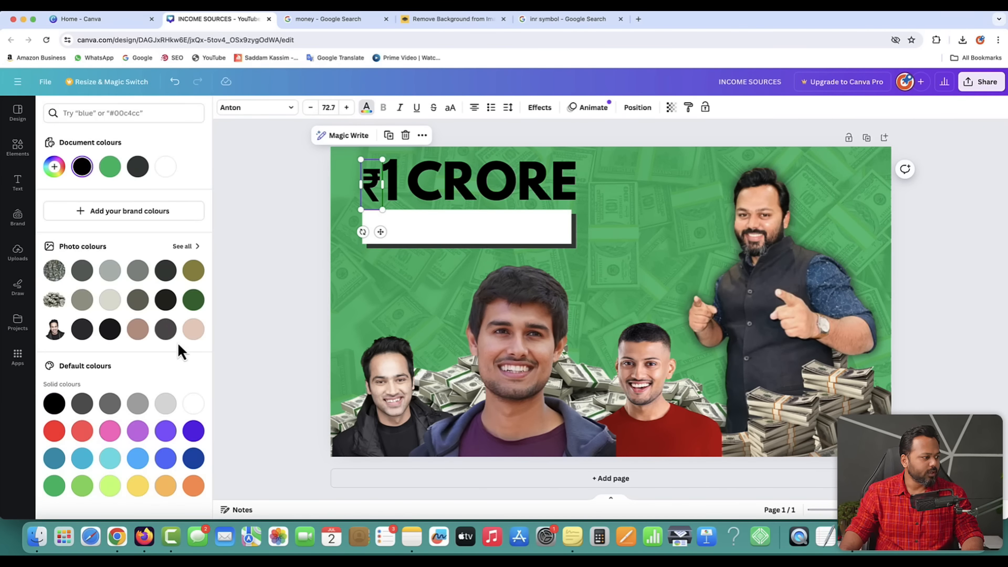
scroll(177, 342, down, 1)
click(137, 471)
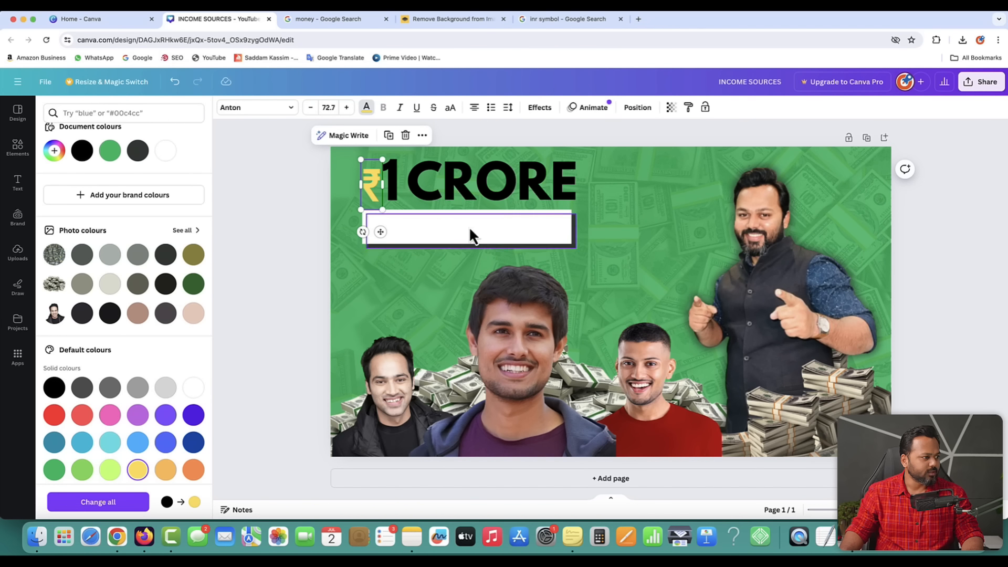
click(392, 183)
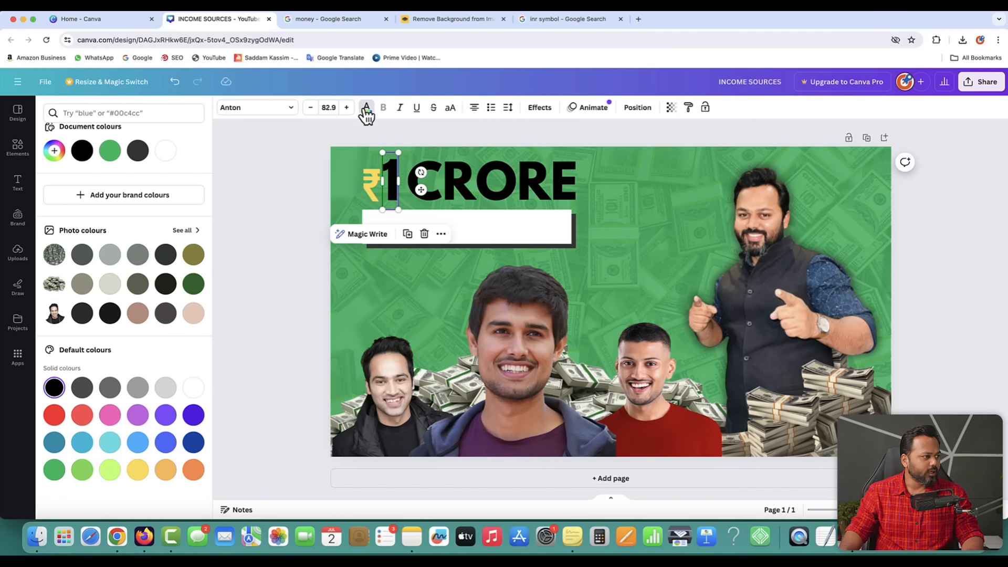
click(138, 469)
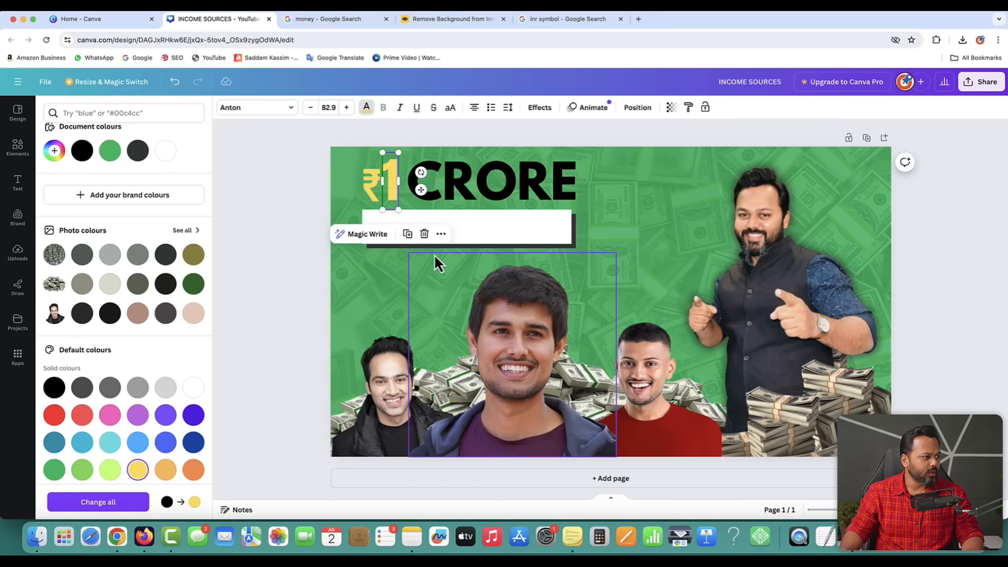
click(477, 192)
click(137, 469)
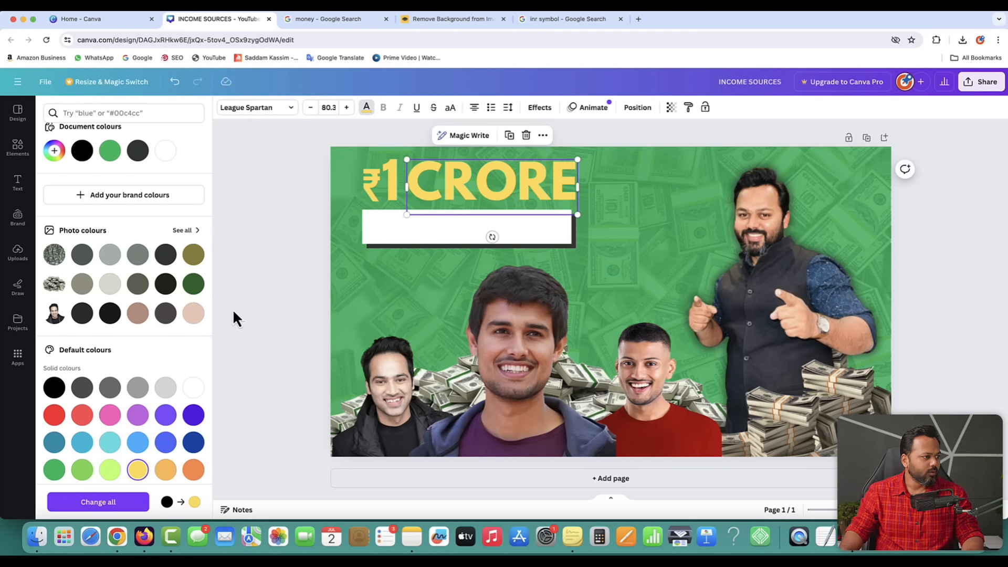
click(254, 263)
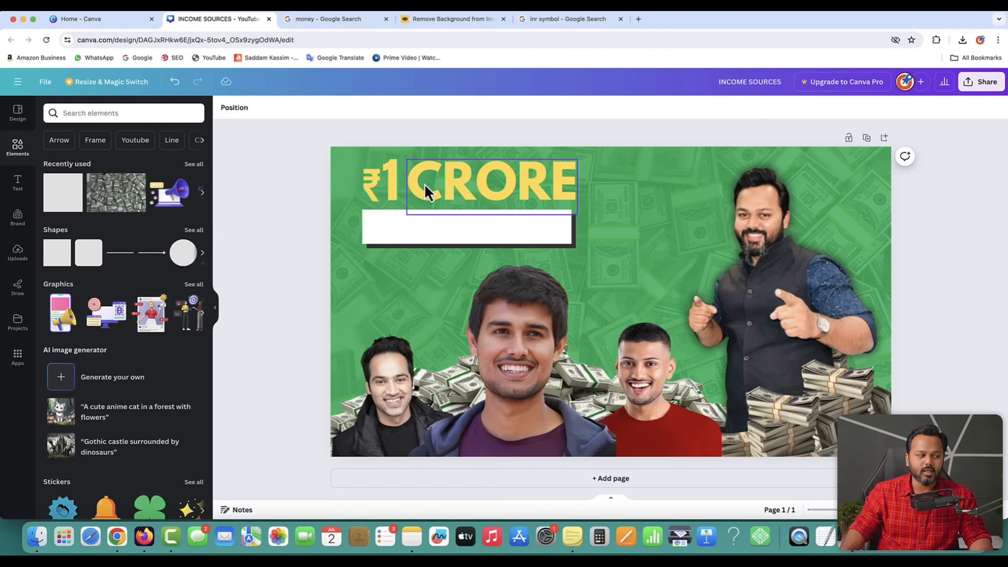
- Select the whole ₹1 CRORE headline and shift its custom colour to a brighter yellow (#FFE603)
click(369, 189)
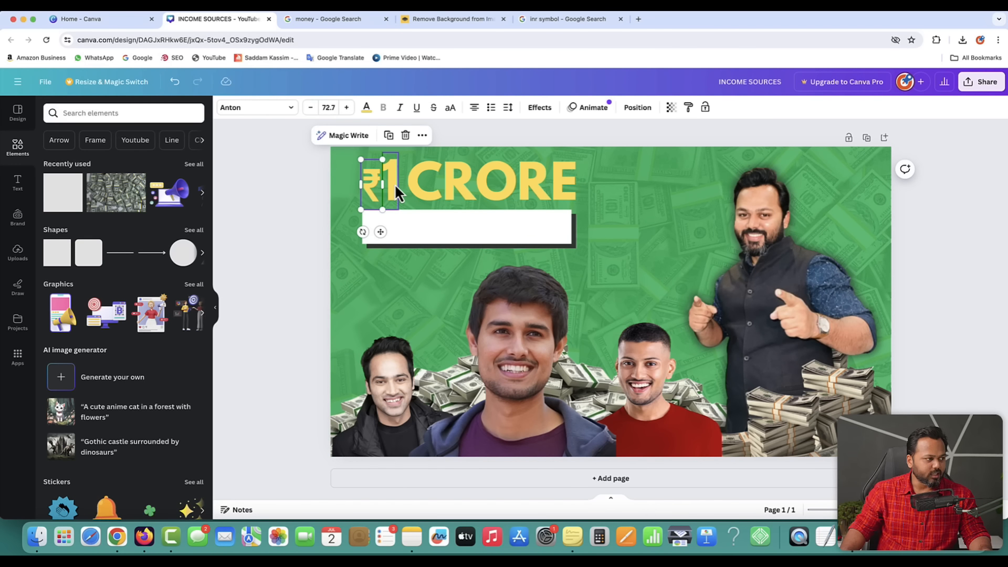
shift+click(393, 183)
shift+click(416, 184)
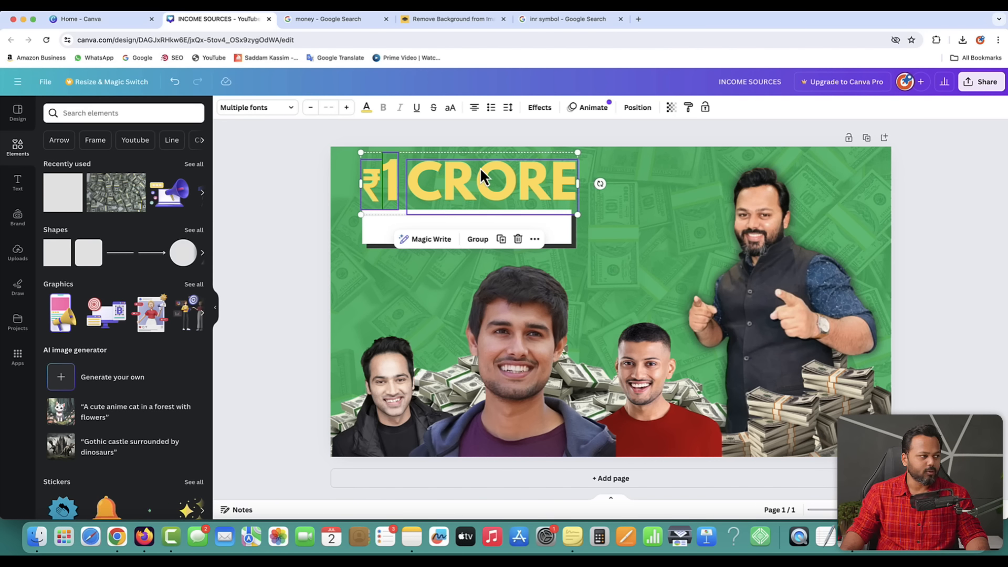
click(366, 108)
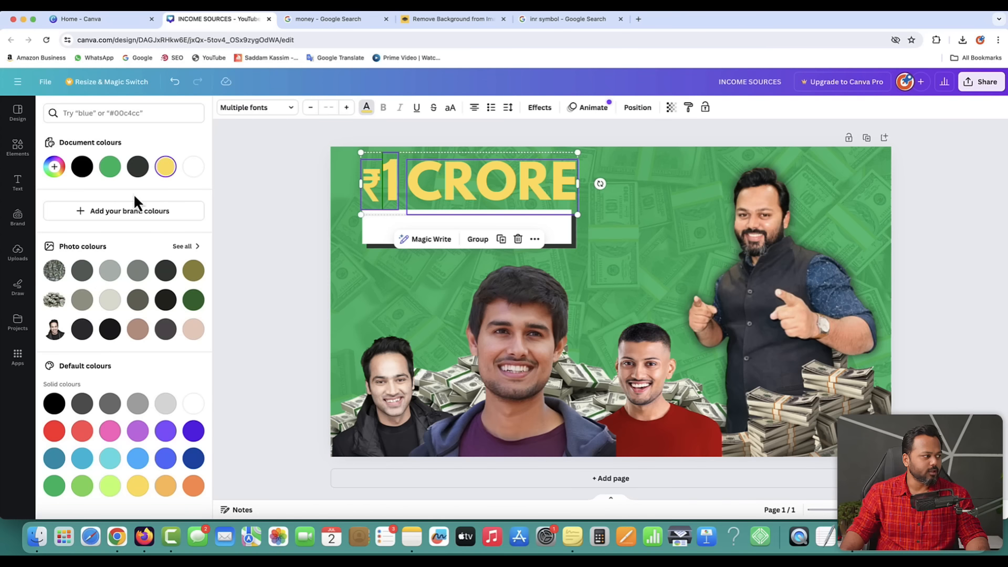
click(54, 168)
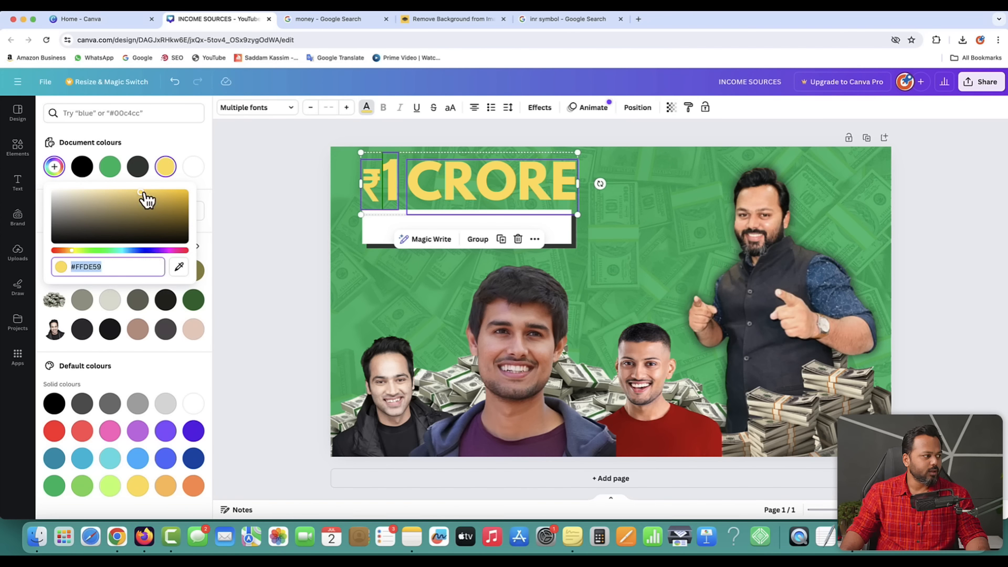
drag(142, 192, 152, 192)
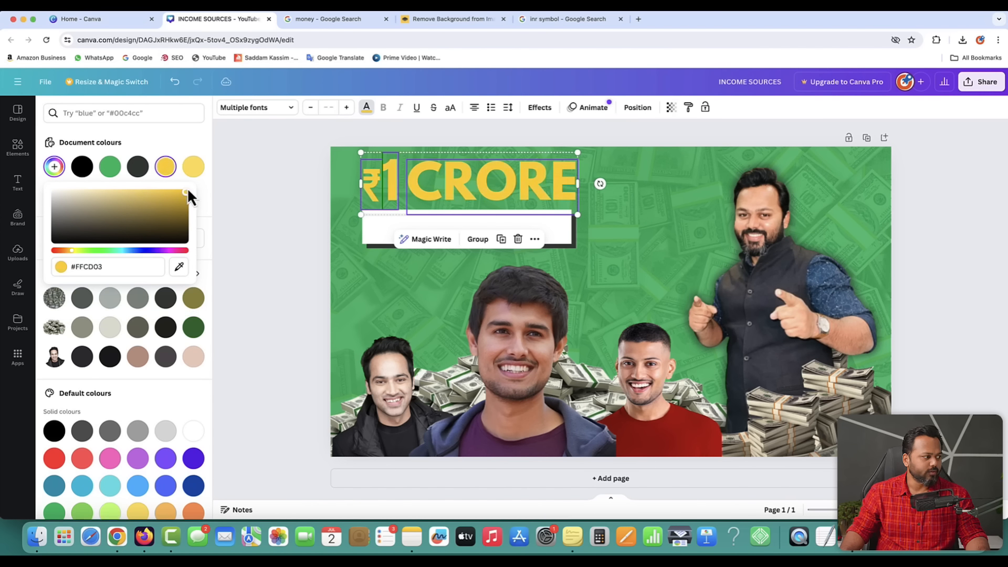
drag(72, 252, 75, 251)
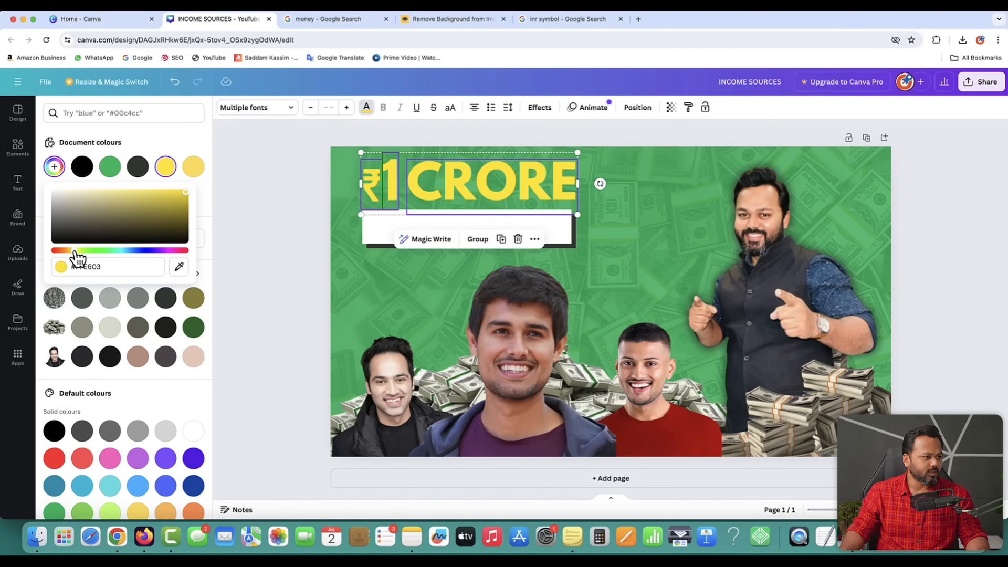
click(241, 224)
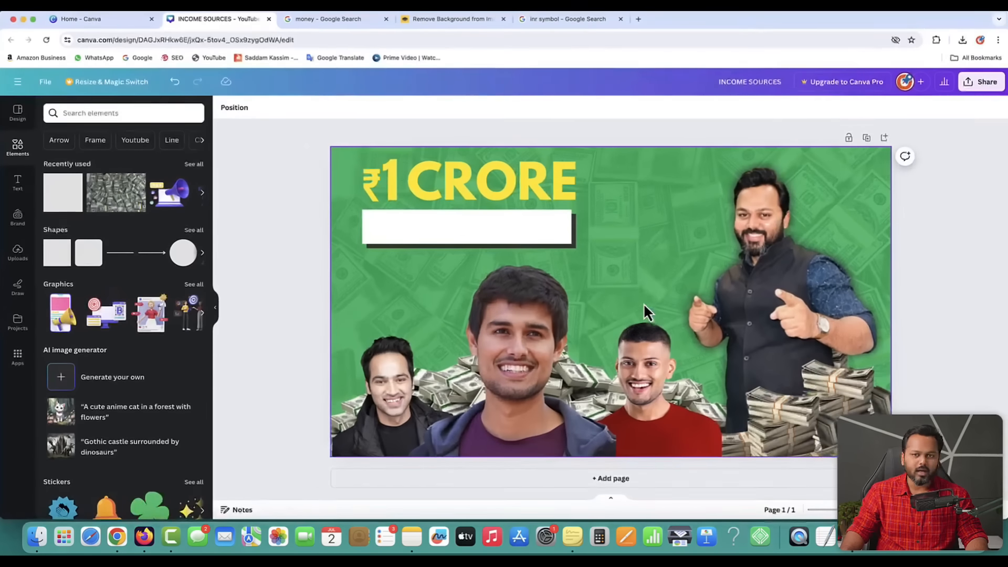
- Apply a Shadow effect to ₹1 and CRORE and set the shadow colour to dark grey
click(370, 181)
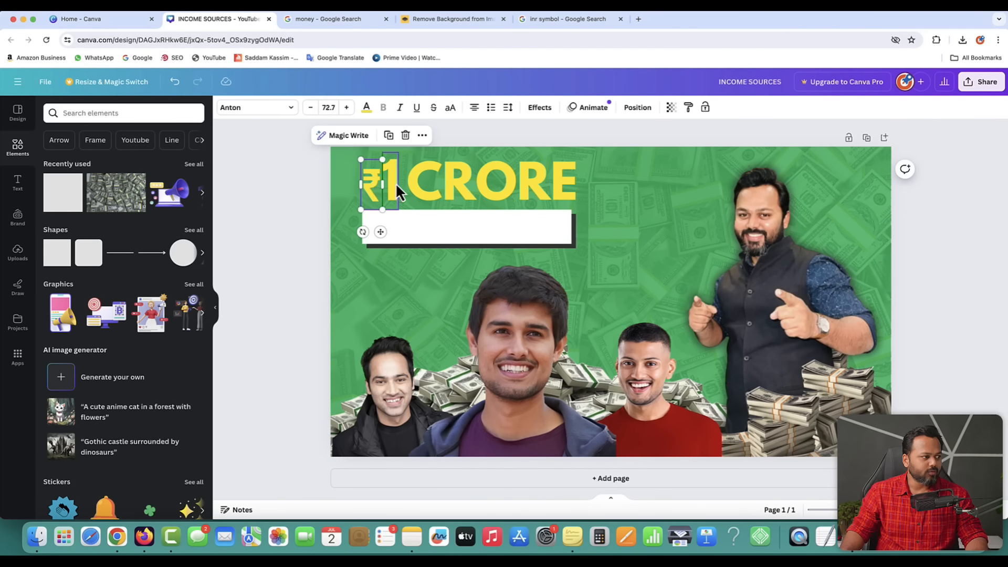
shift+click(426, 186)
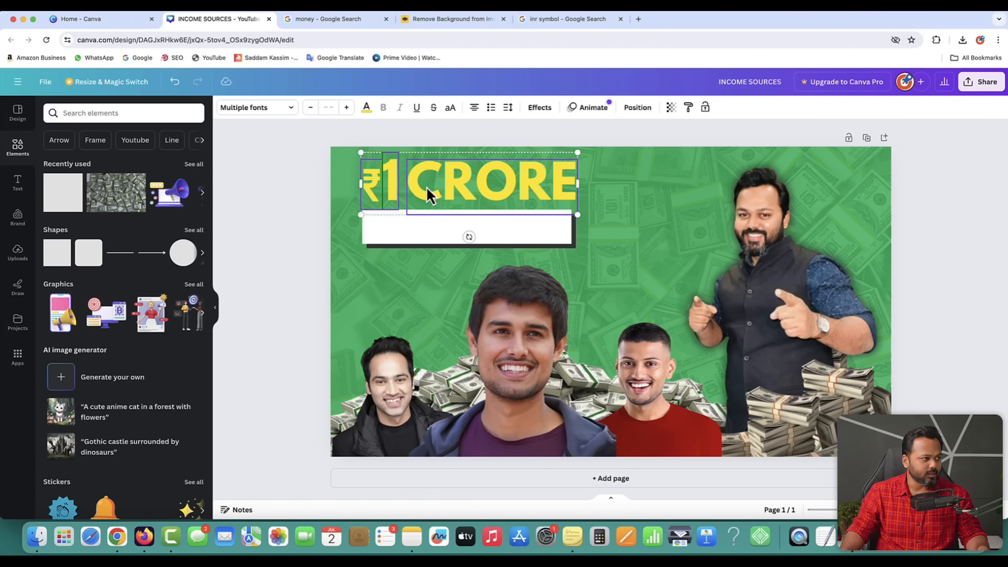
click(540, 108)
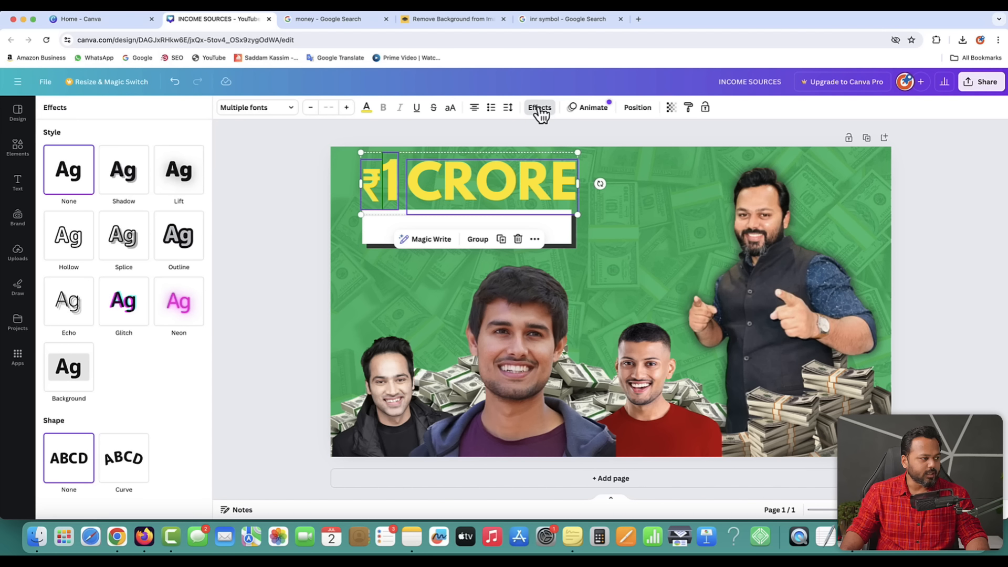
click(129, 185)
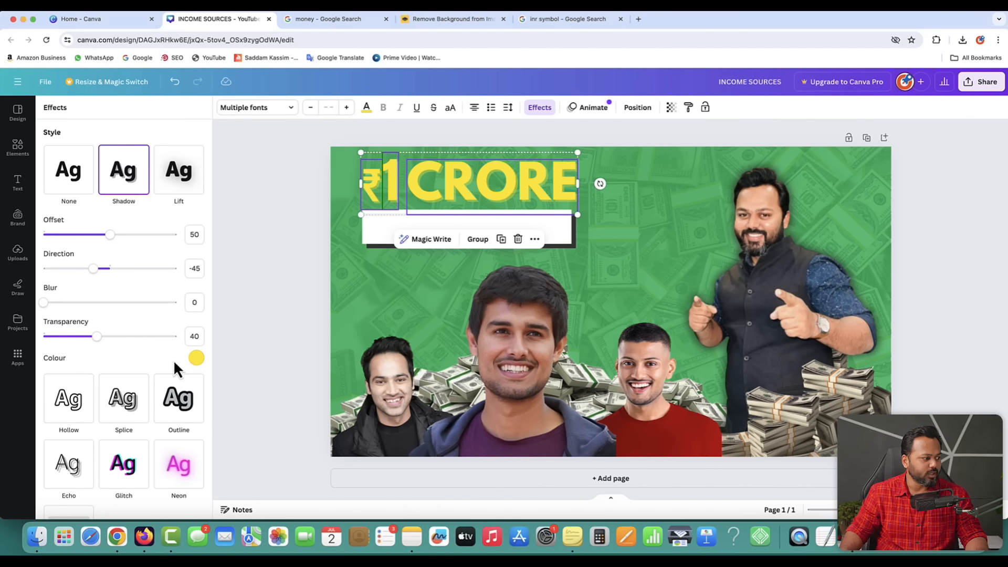
click(197, 358)
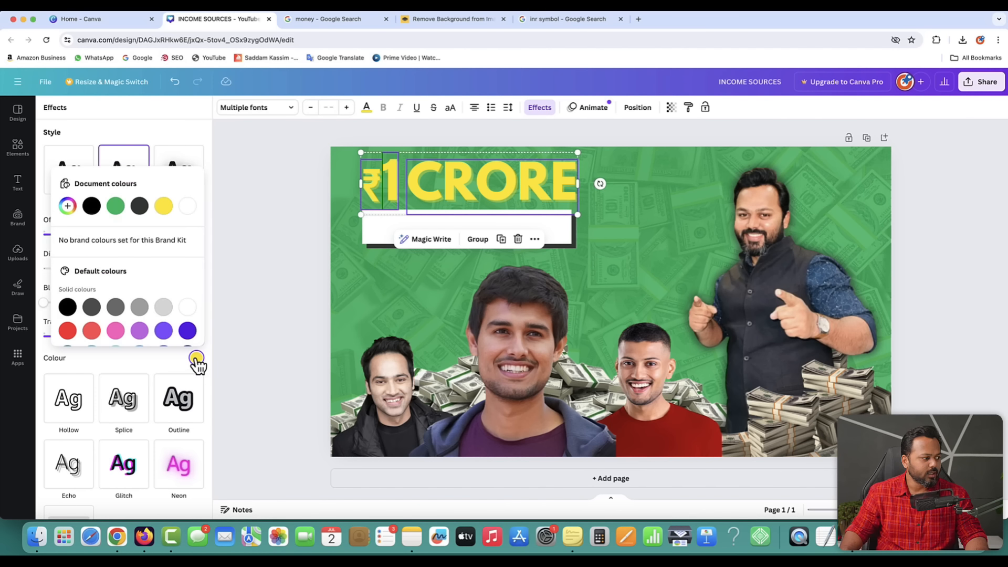
click(91, 308)
click(225, 221)
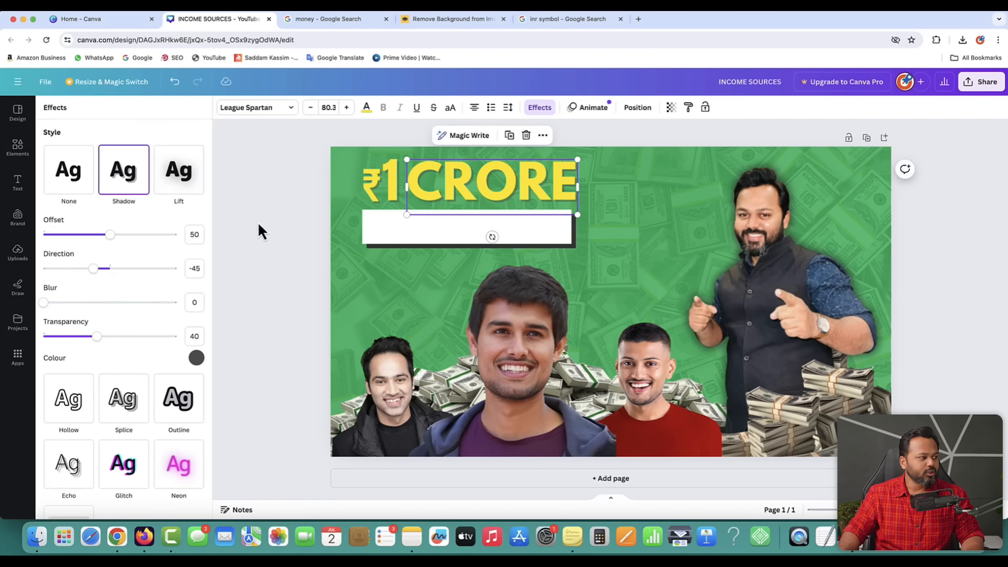
click(494, 223)
click(471, 226)
- Review the 1 crore.png reference in Preview, then show the 'money' Google Search tab
key(ctrl+Up)
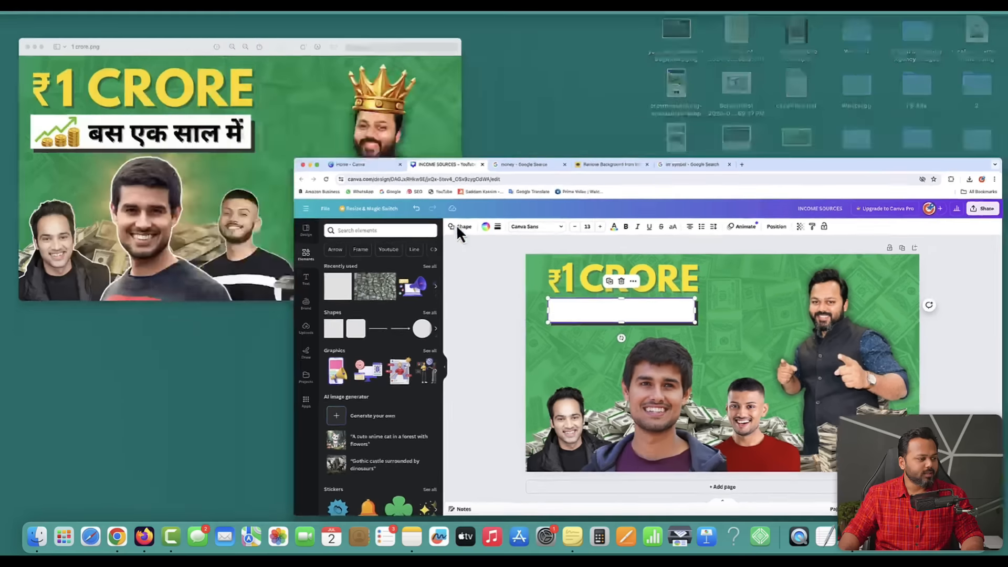
click(279, 174)
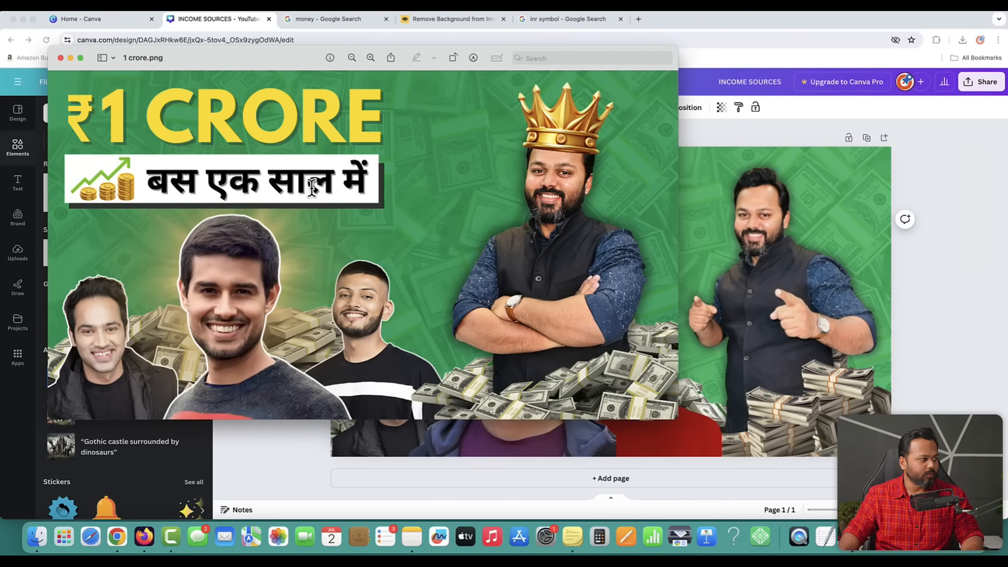
click(961, 205)
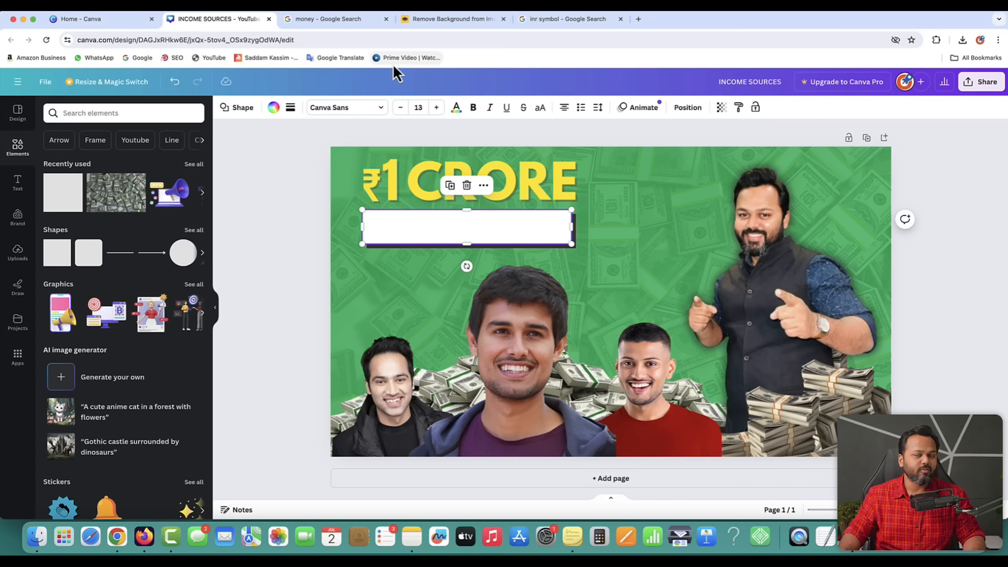
click(332, 21)
- Go to translate.google.com and set the source language to Hindi
click(323, 40)
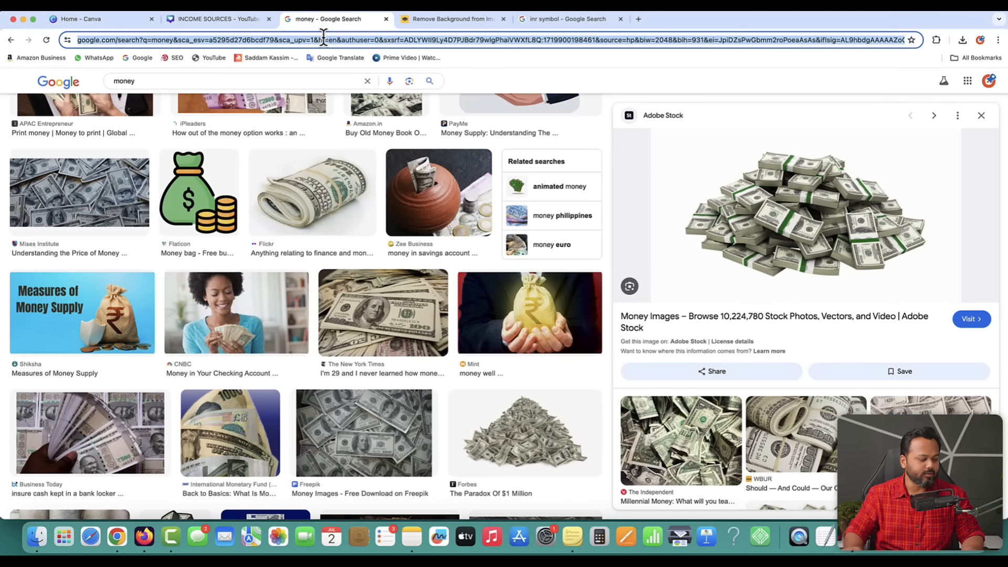
text(transl)
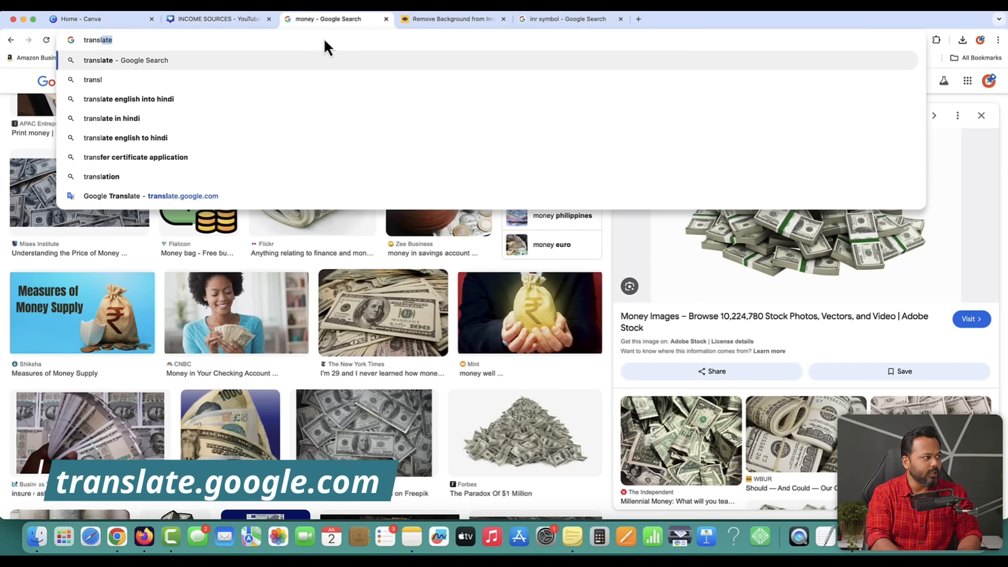
text(ate.google.com)
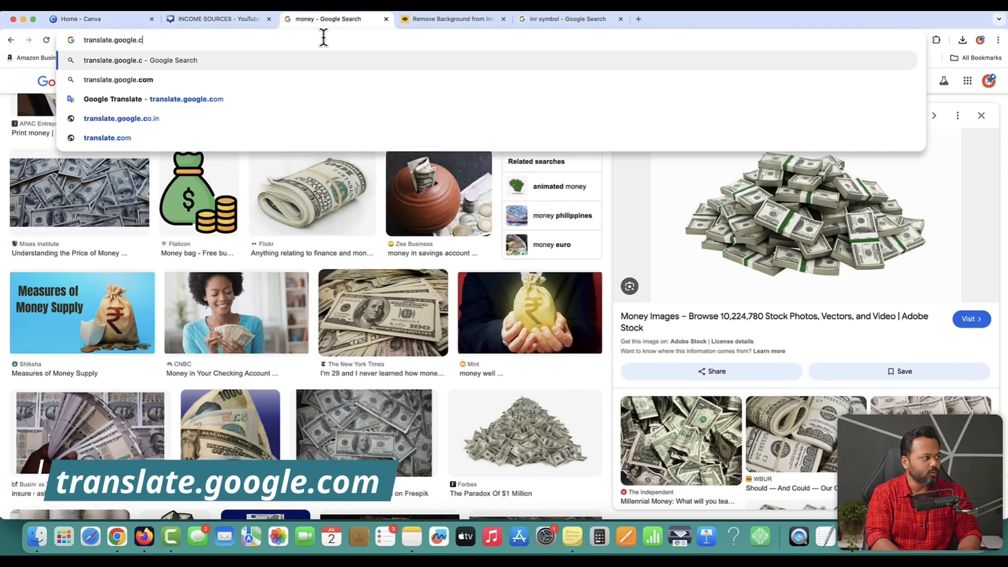
key(Return)
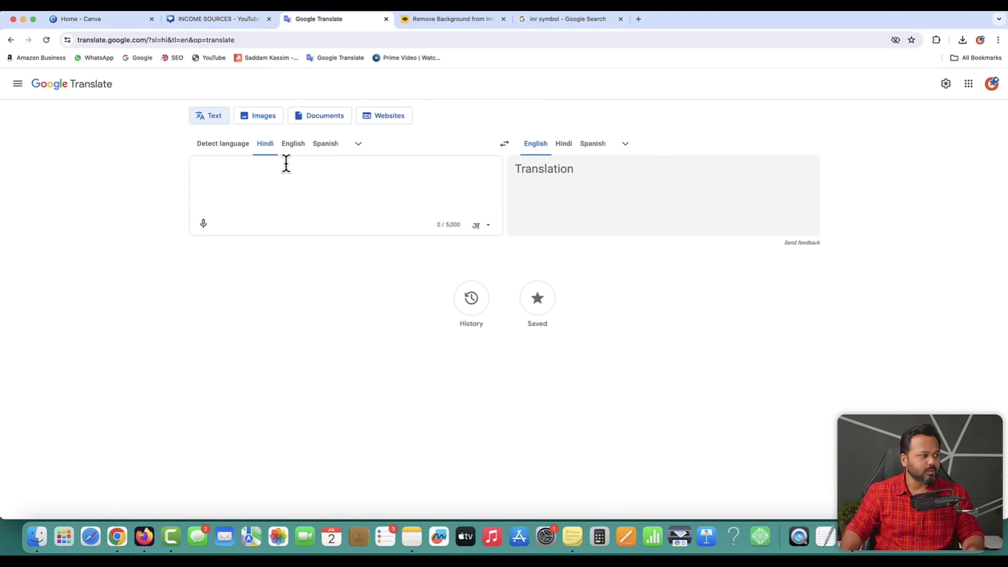
click(360, 145)
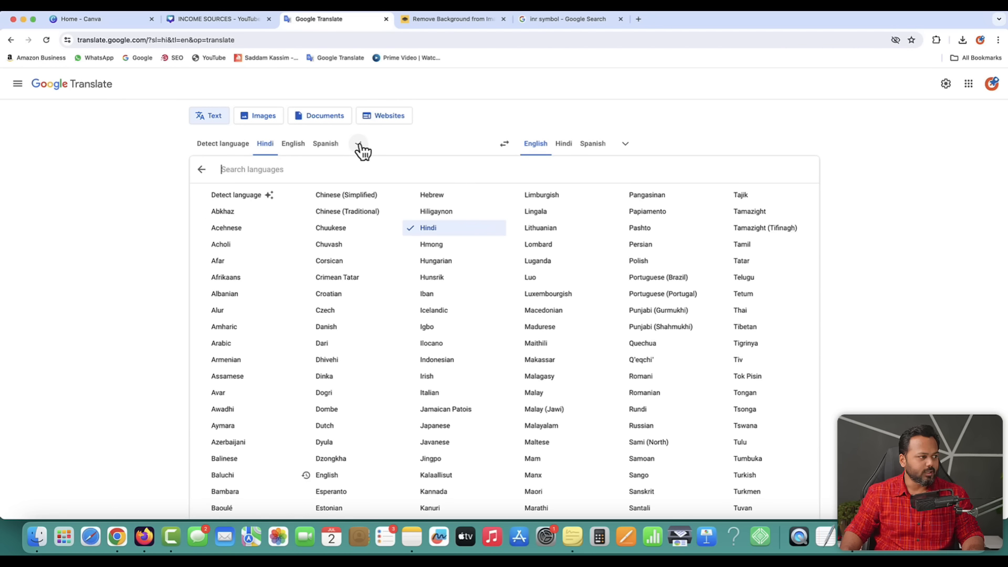
click(426, 229)
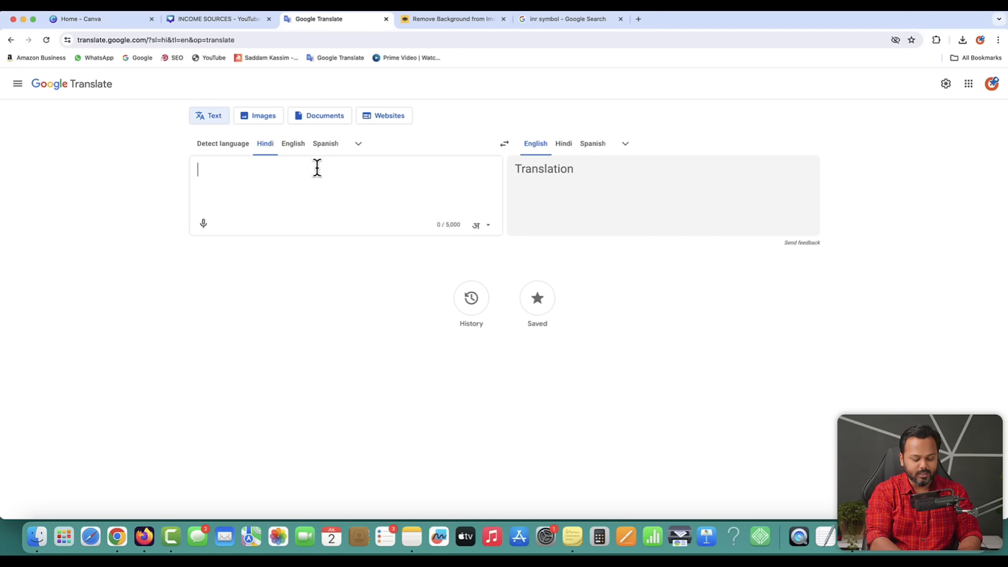
- Type 'bas ek saal mein' to get बस एक साल में, copy it, and return to Canva
text(bas e)
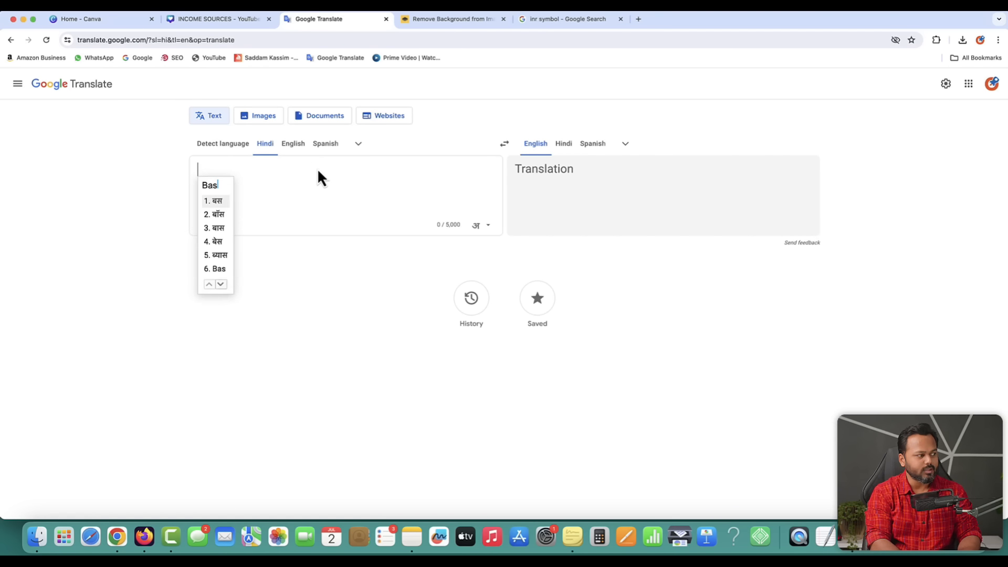
text(k saa)
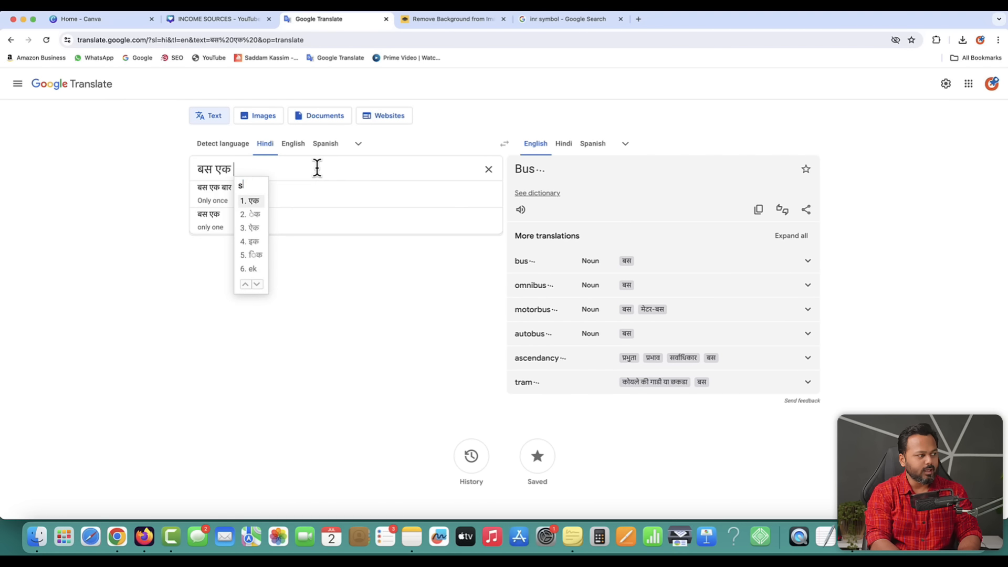
text(l m)
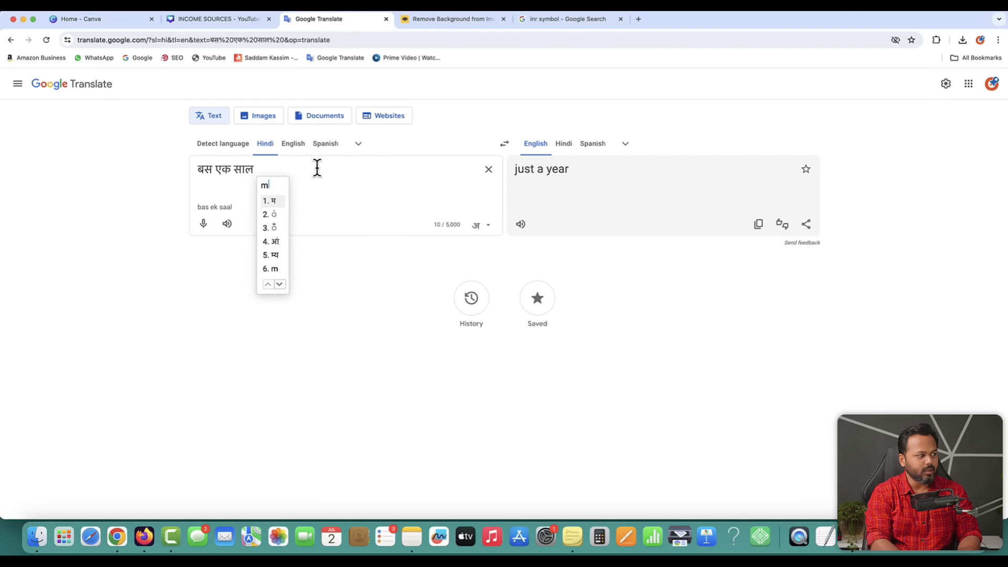
text(ein)
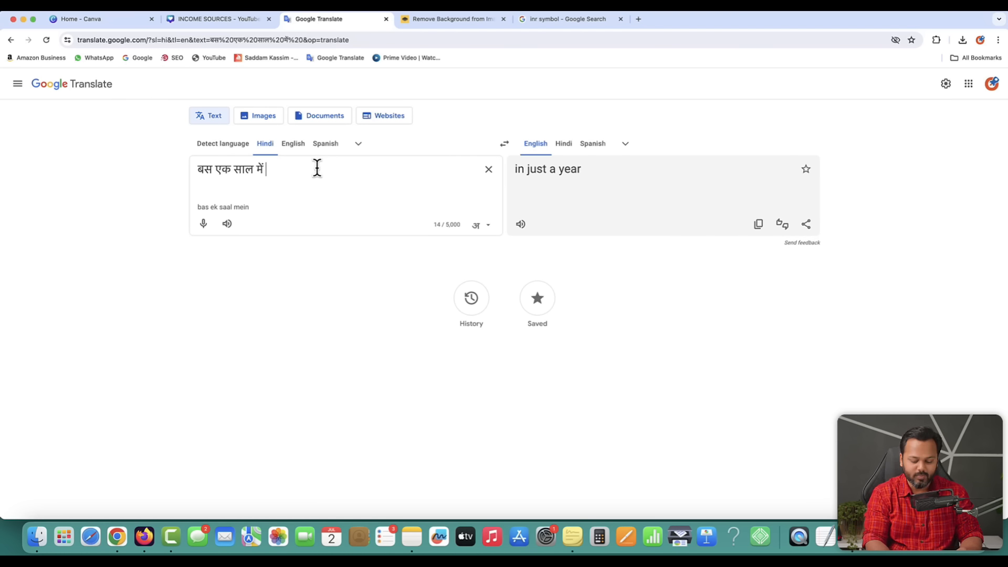
key(BackSpace)
key(super+a)
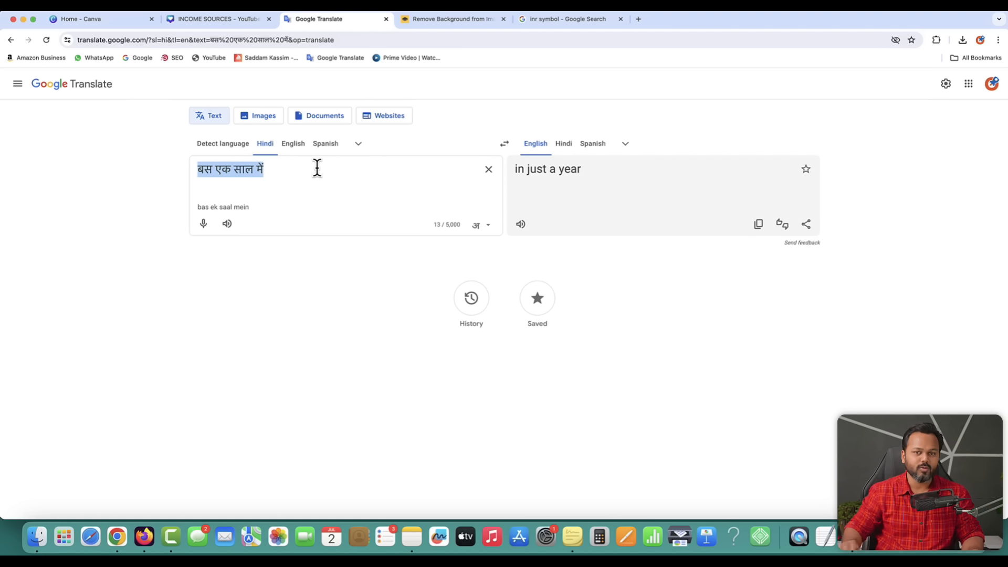
right_click(227, 169)
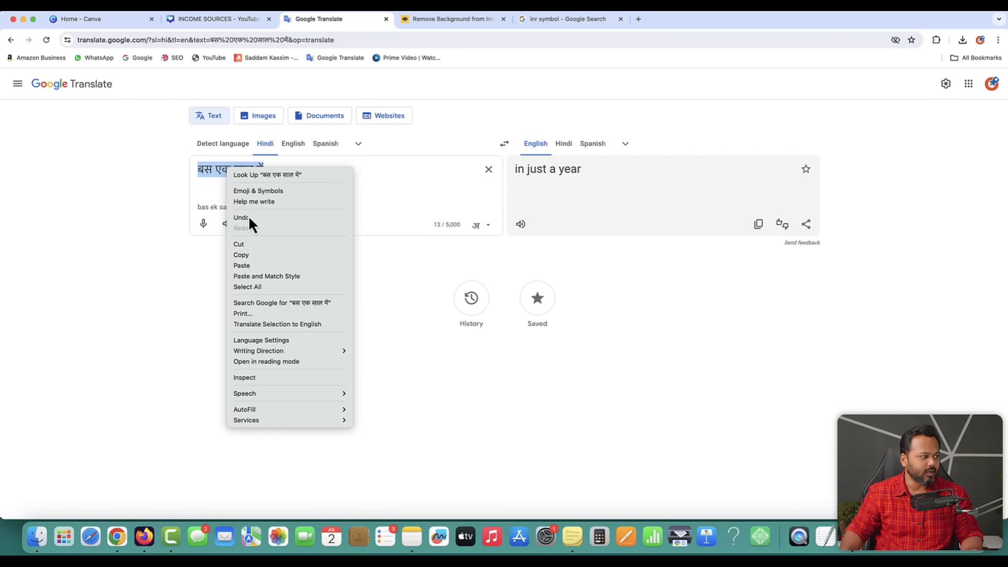
click(244, 255)
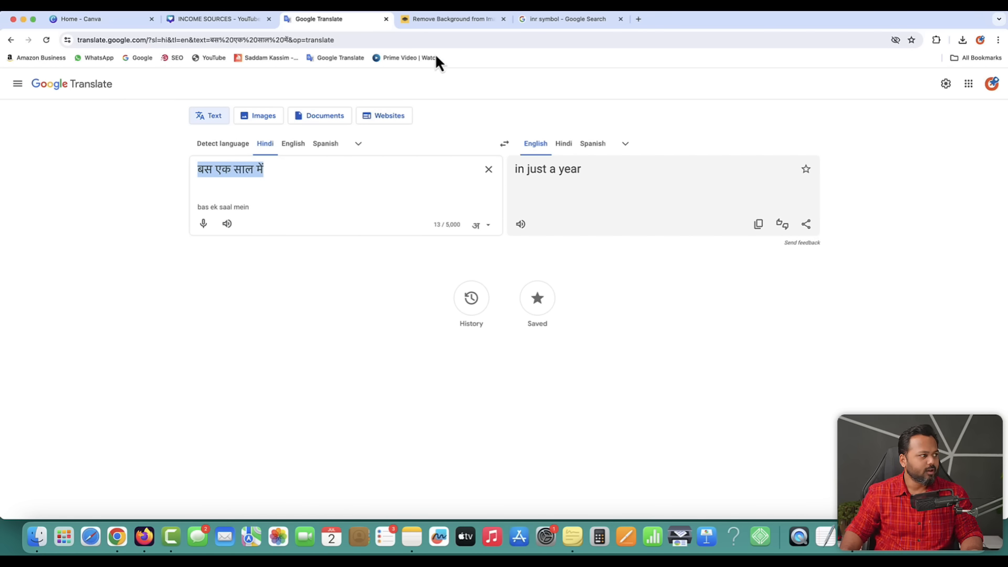
click(207, 19)
click(285, 209)
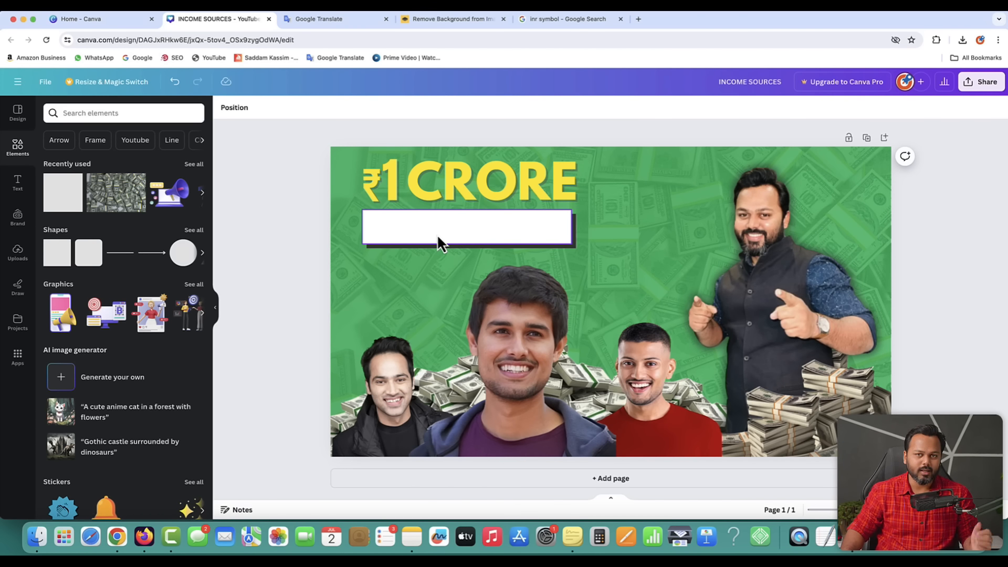
- Add a heading holding the pasted 'बस एक साल में' and fit it into the white banner
click(19, 183)
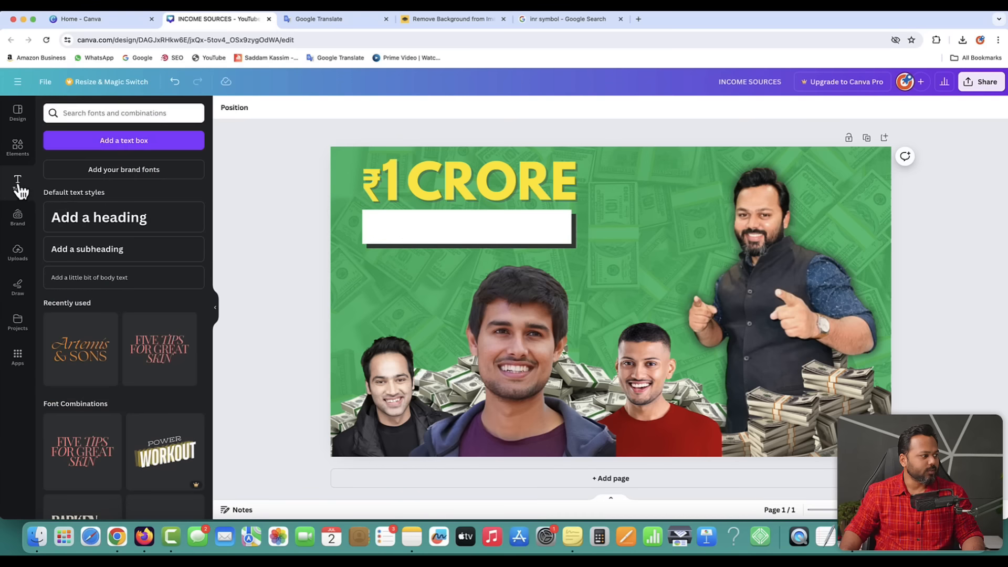
click(115, 226)
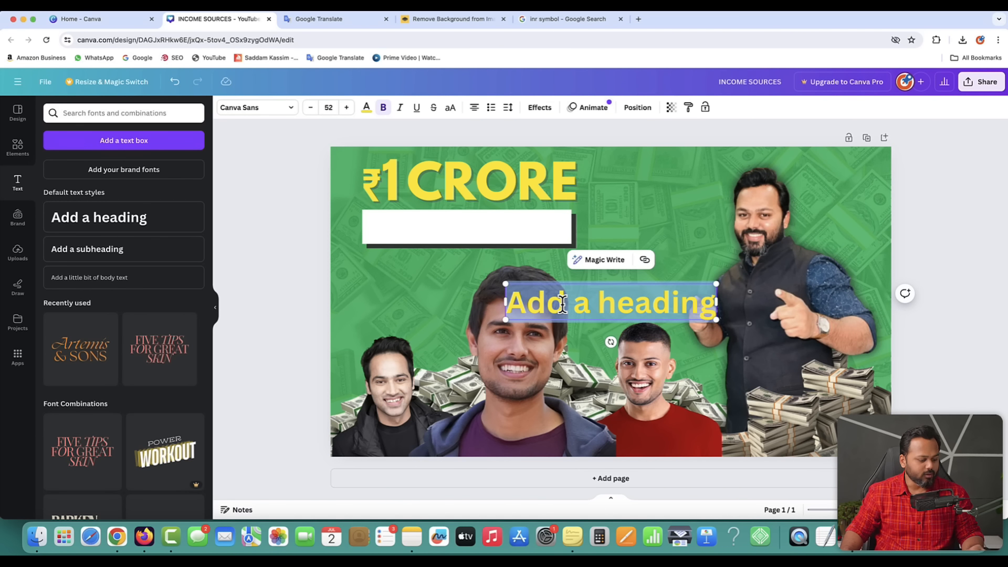
key(super+v)
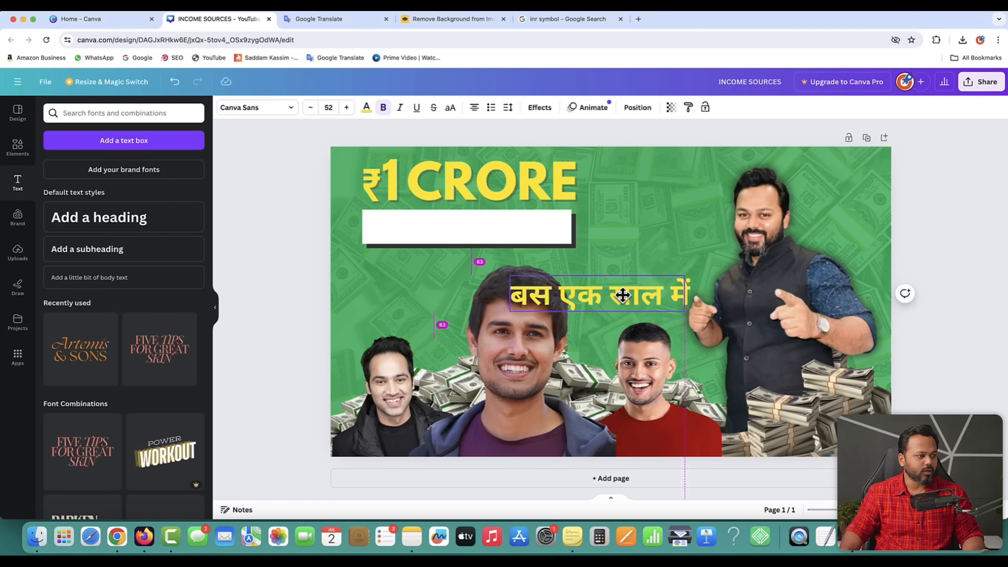
drag(636, 307, 577, 228)
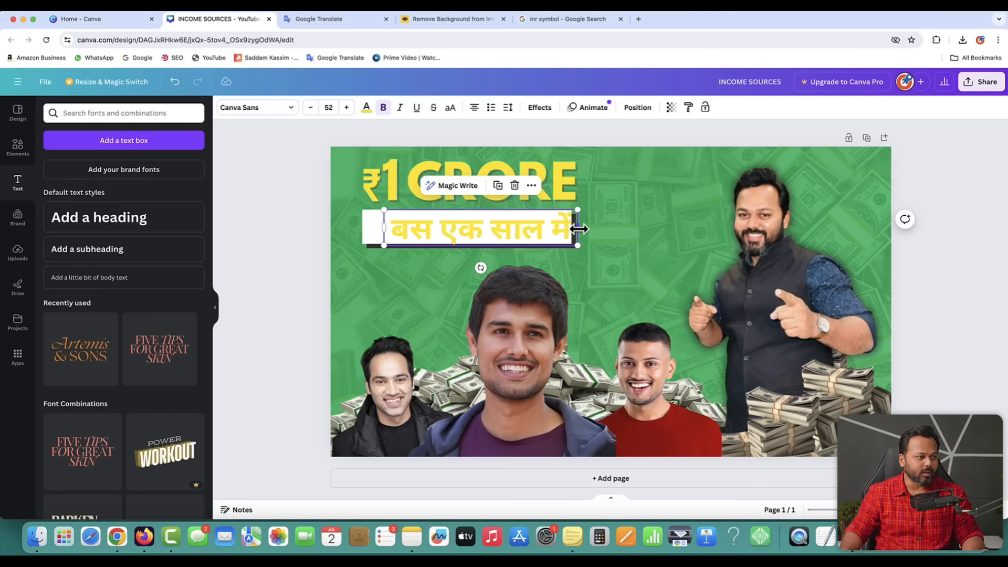
mouse_move(578, 229)
mouse_down()
mouse_move(548, 228)
mouse_move(581, 247)
mouse_up()
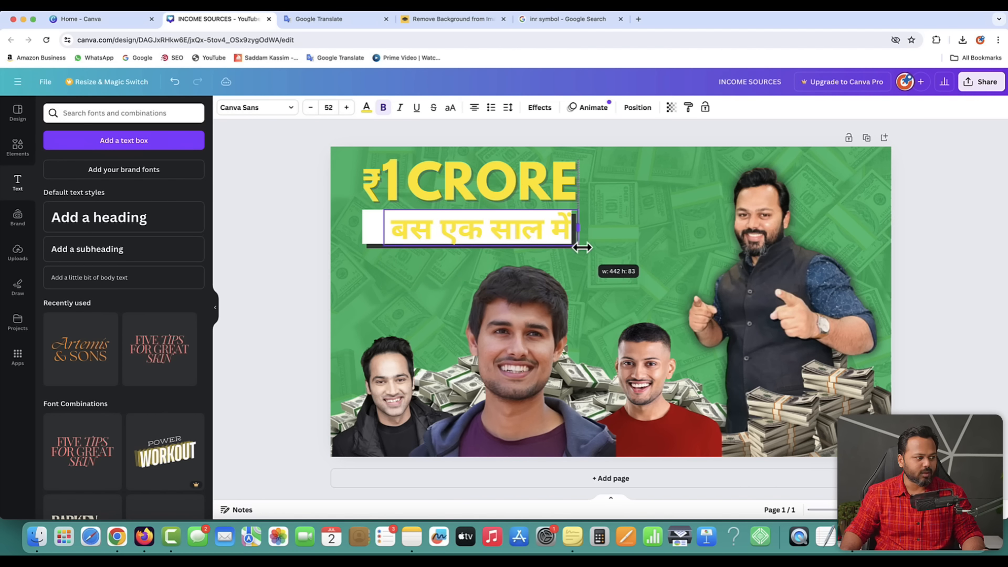
click(294, 222)
click(442, 231)
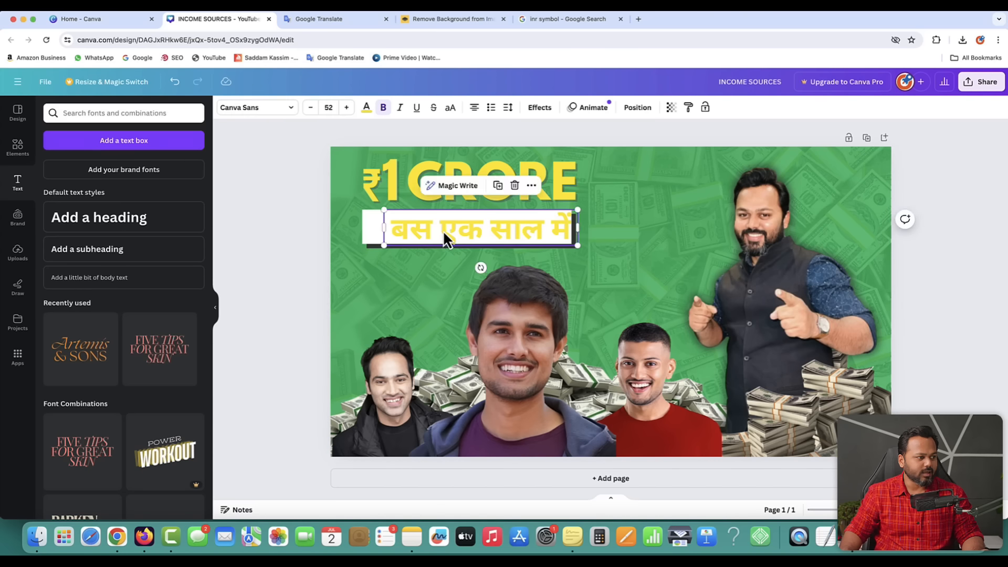
drag(444, 232, 439, 229)
key(ctrl+Up)
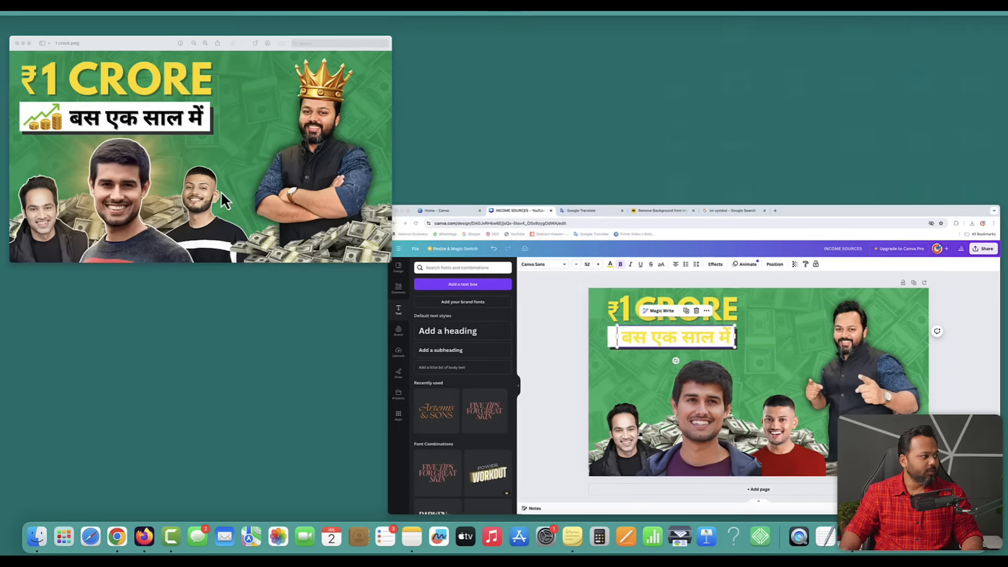
- After checking the reference, make the Hindi subtitle black with a Shadow effect
click(220, 192)
key(ctrl+Up)
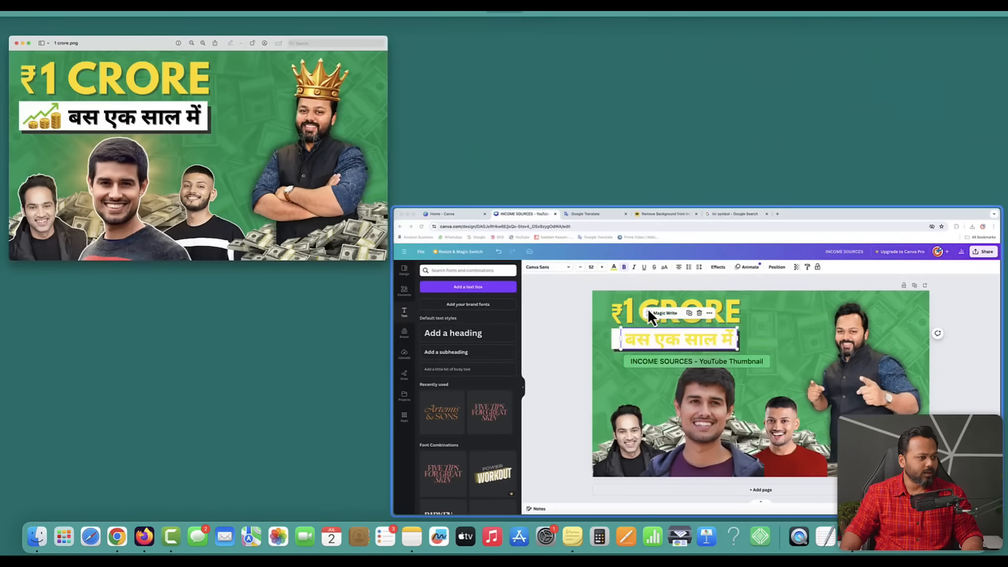
click(650, 320)
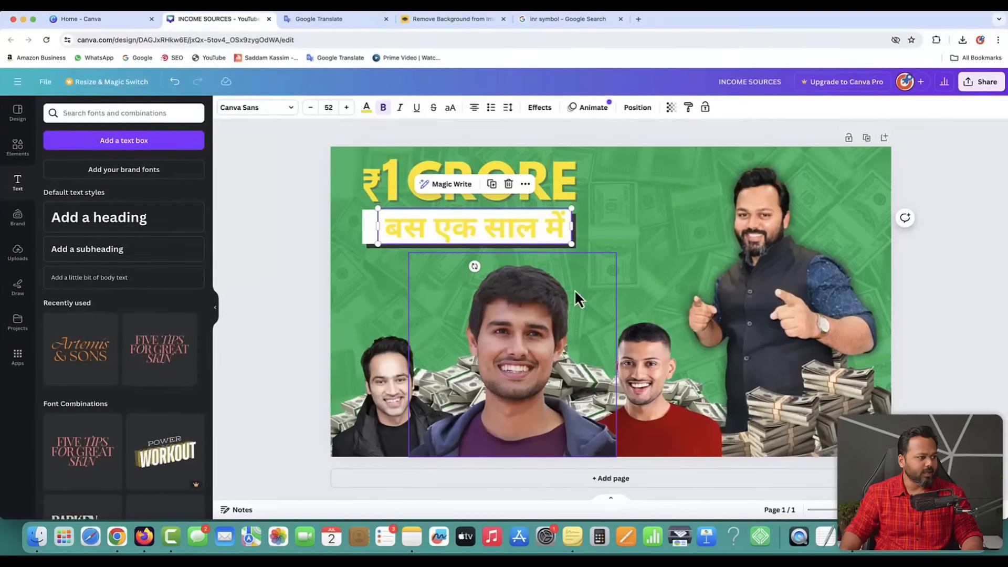
click(366, 108)
click(82, 167)
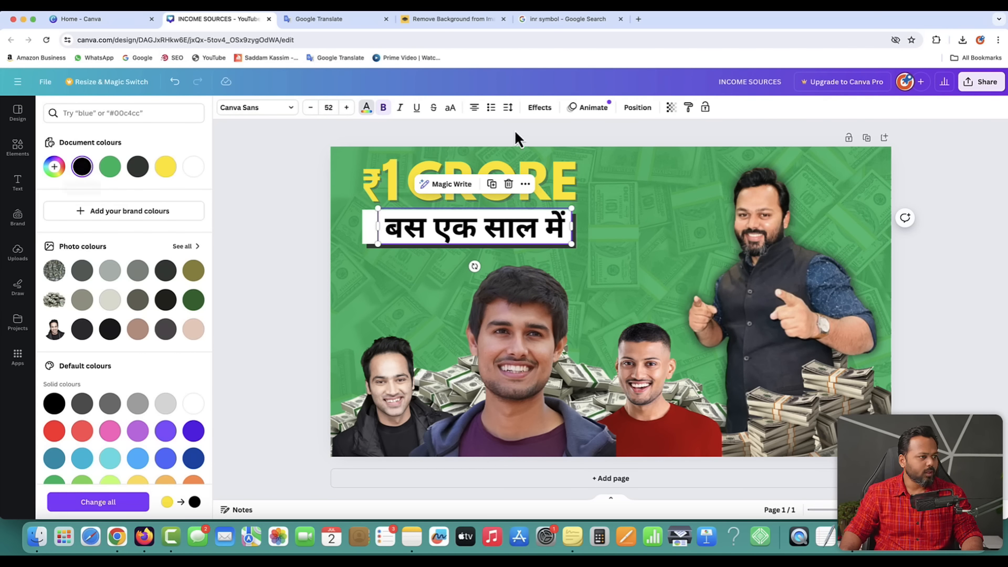
click(540, 108)
click(129, 177)
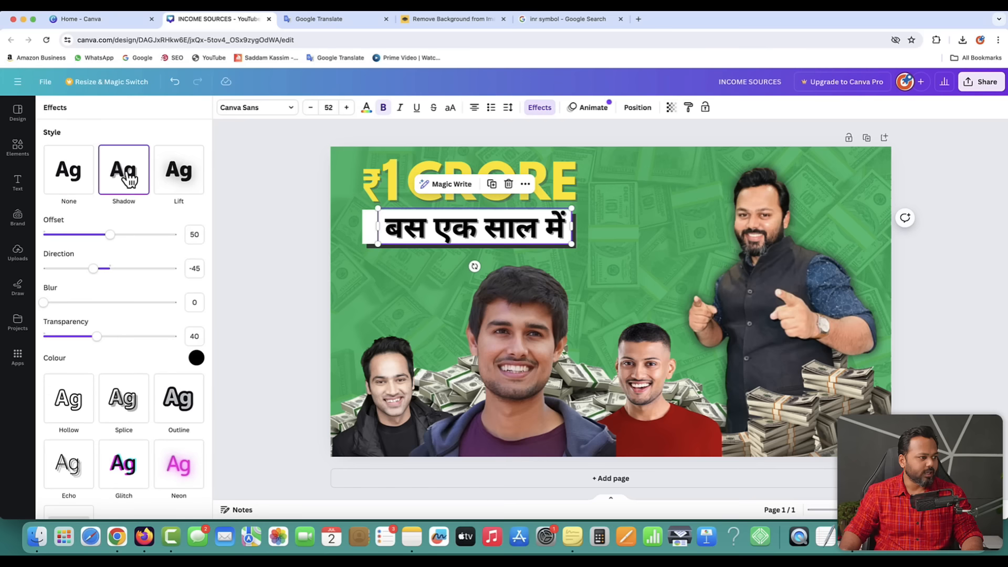
click(298, 235)
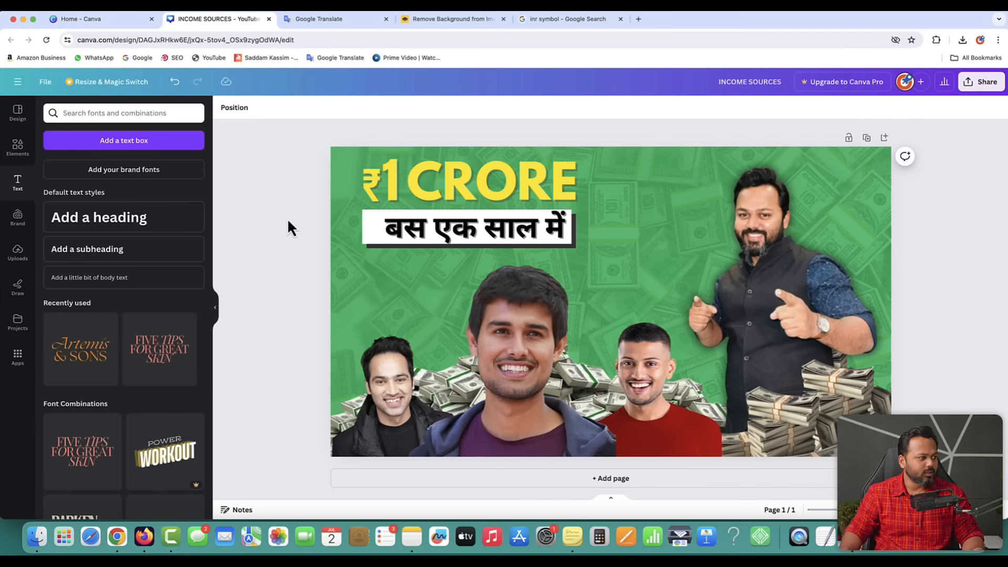
- Enlarge the Hindi banner group, then widen the white banner and Hindi text box leftward
drag(303, 217, 457, 248)
drag(518, 231, 527, 234)
drag(585, 254, 611, 254)
click(297, 227)
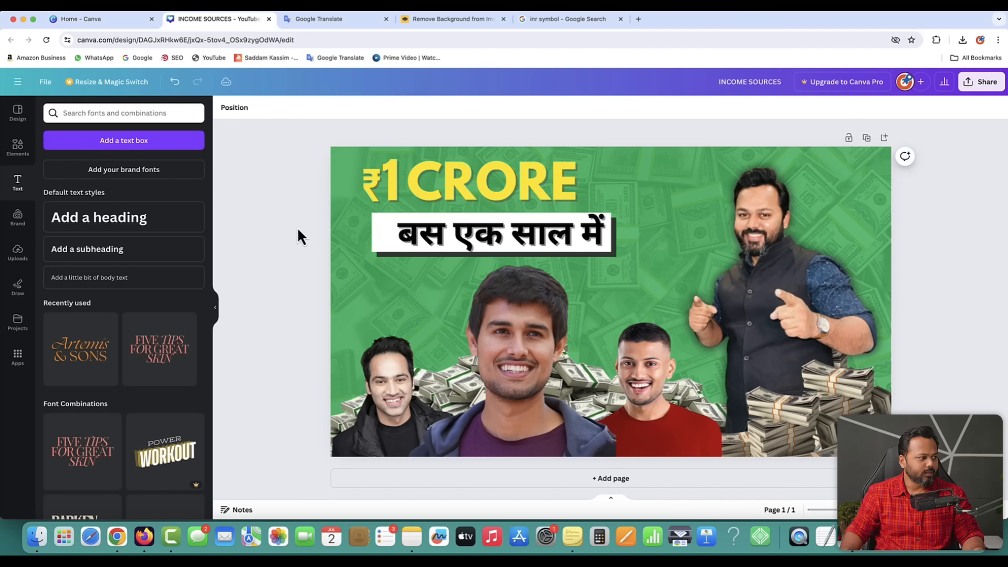
click(377, 237)
drag(372, 234, 343, 232)
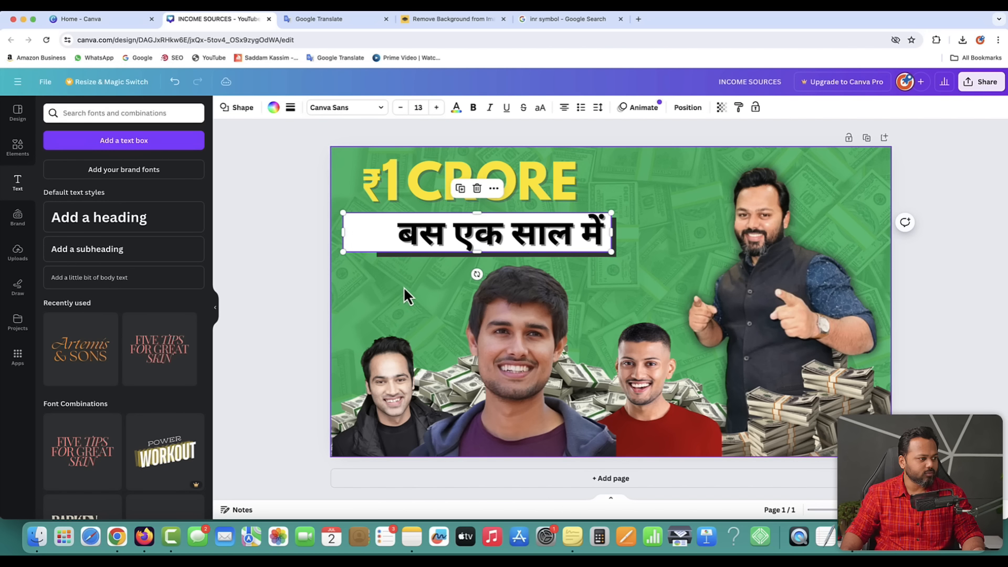
click(385, 256)
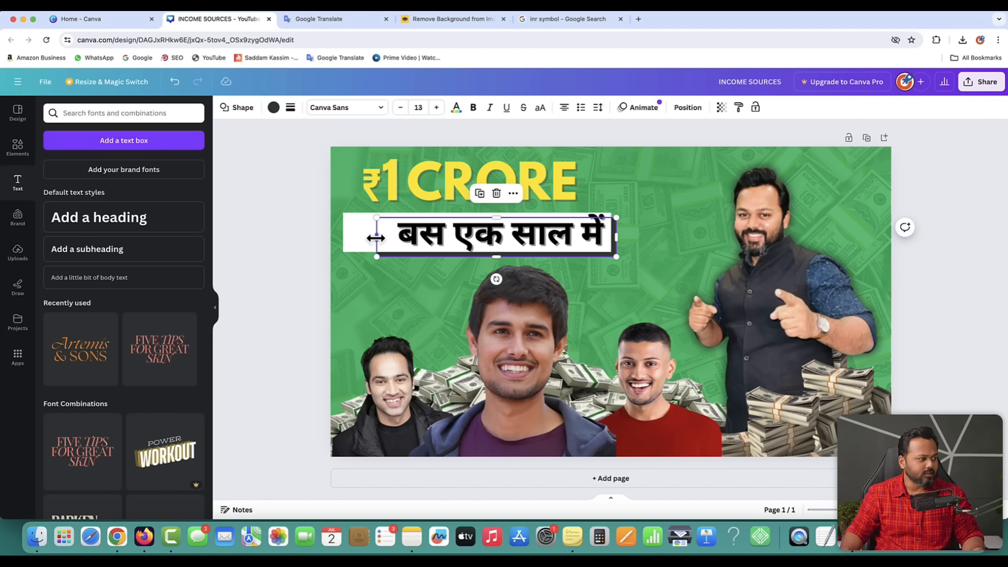
drag(376, 238, 348, 238)
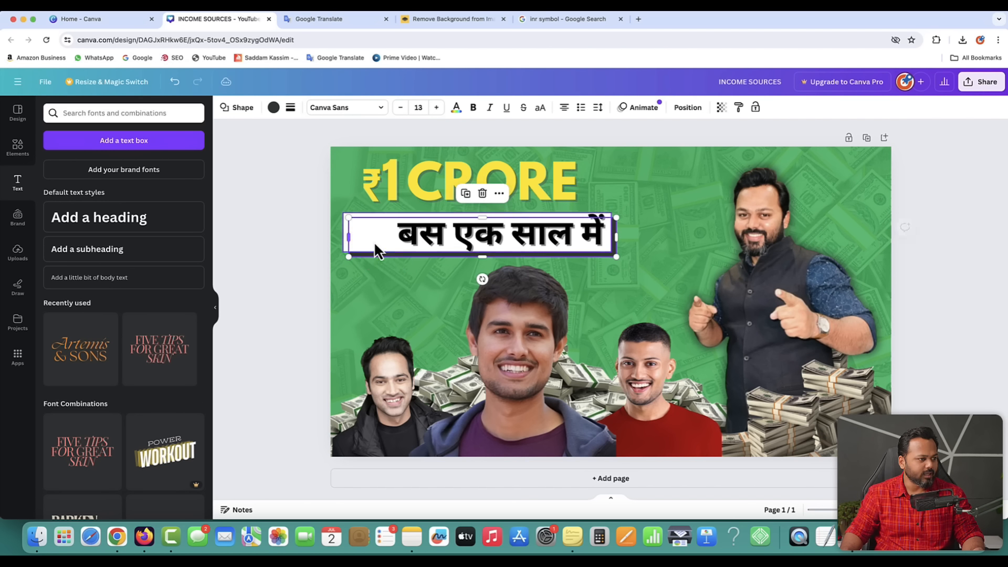
click(312, 181)
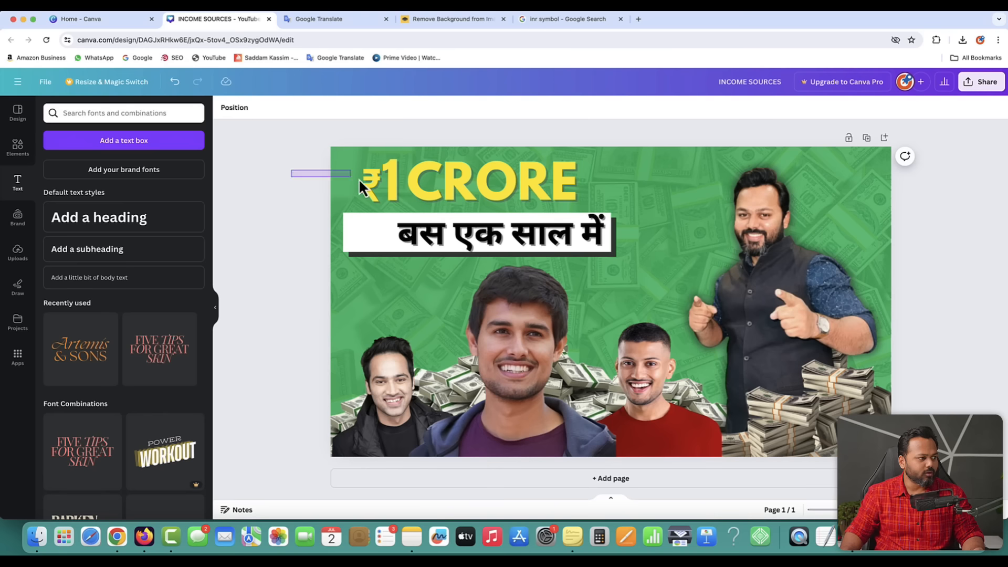
- Shift the ₹1 CRORE headline left and enlarge it
drag(358, 178, 428, 197)
drag(558, 156, 609, 143)
drag(526, 181, 526, 181)
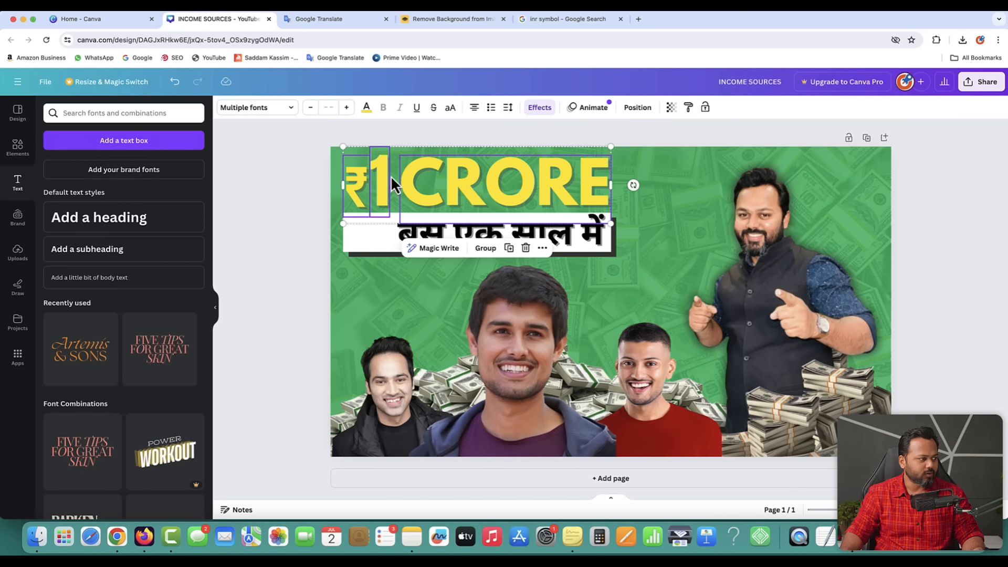
click(303, 167)
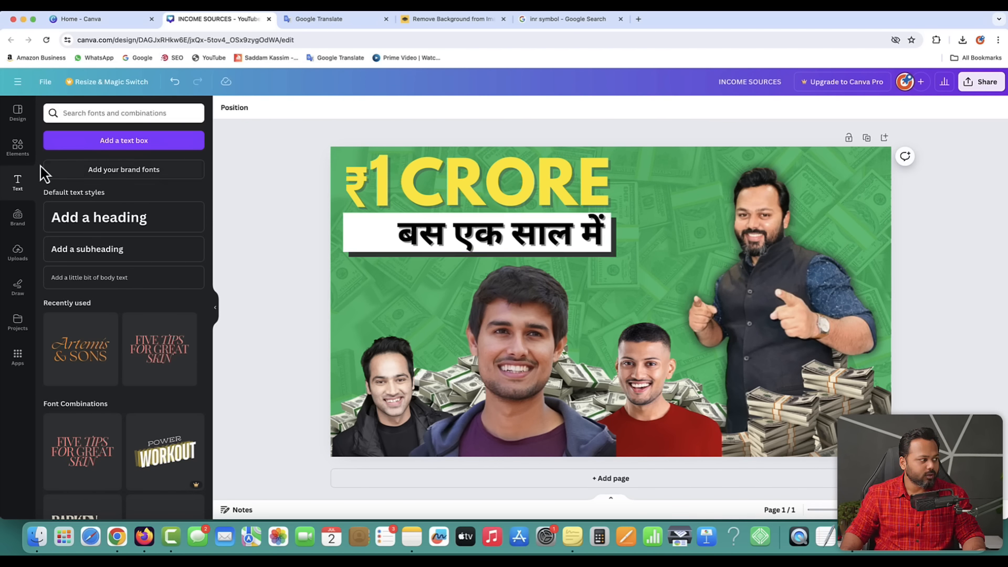
click(17, 149)
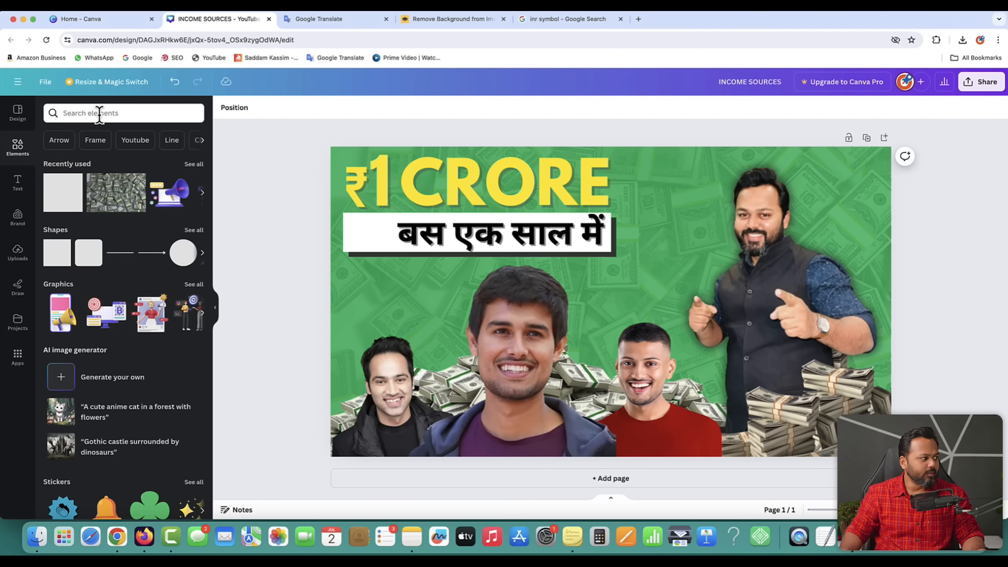
- Add a gold-coins graphic from a 'money' Graphics search, shrink it, and place it at the banner's left end
click(99, 114)
text(money)
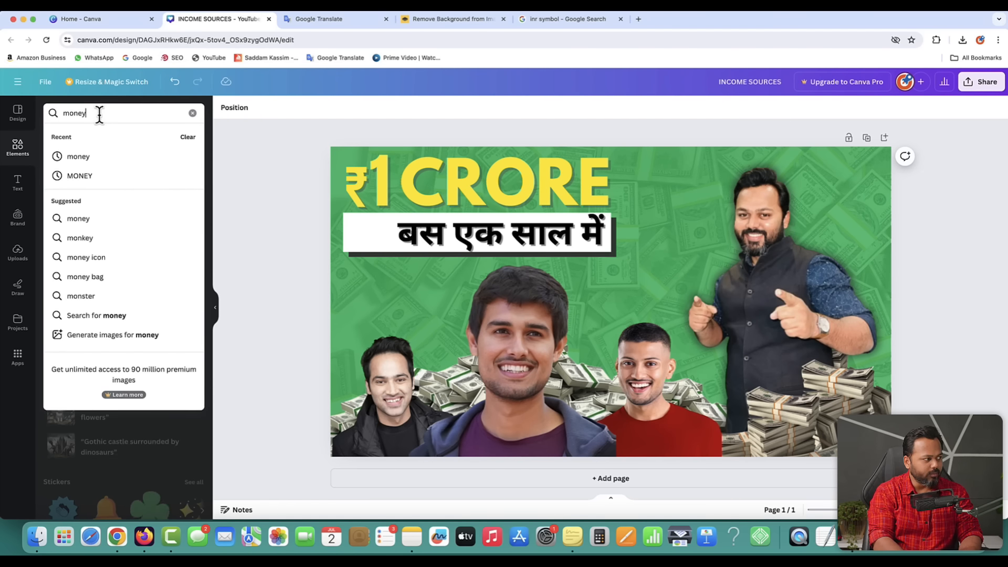
key(Return)
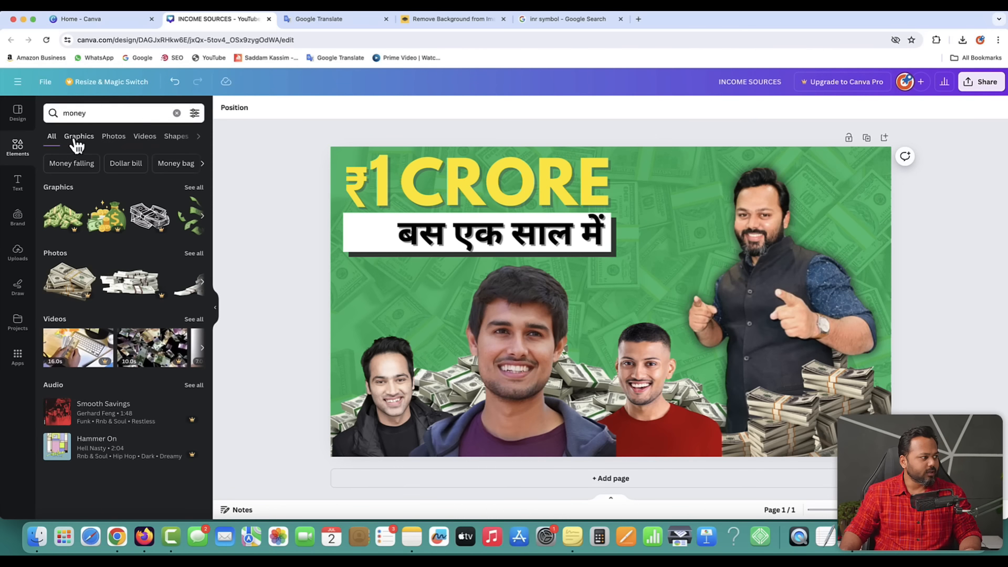
click(79, 140)
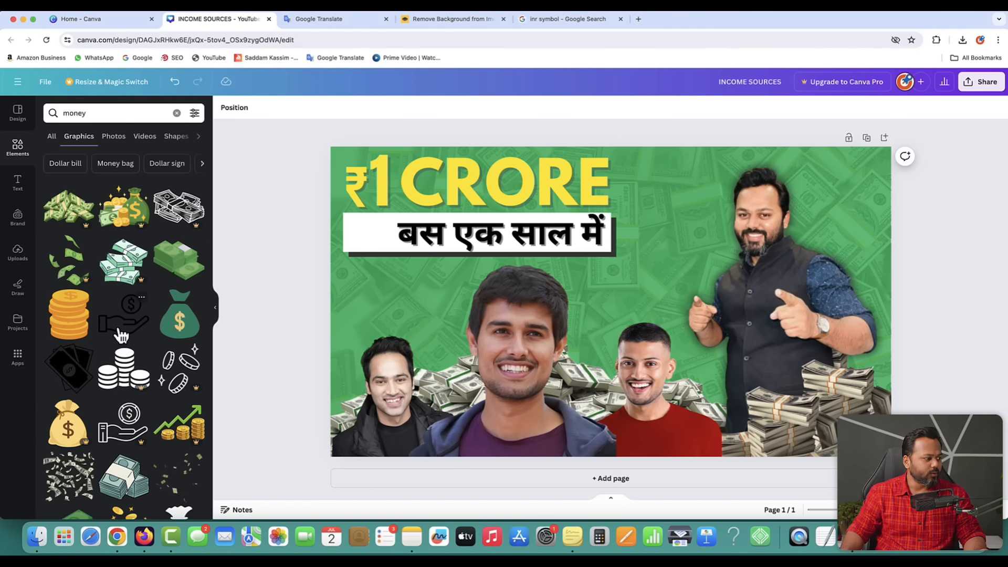
scroll(120, 334, down, 2)
scroll(121, 335, down, 1)
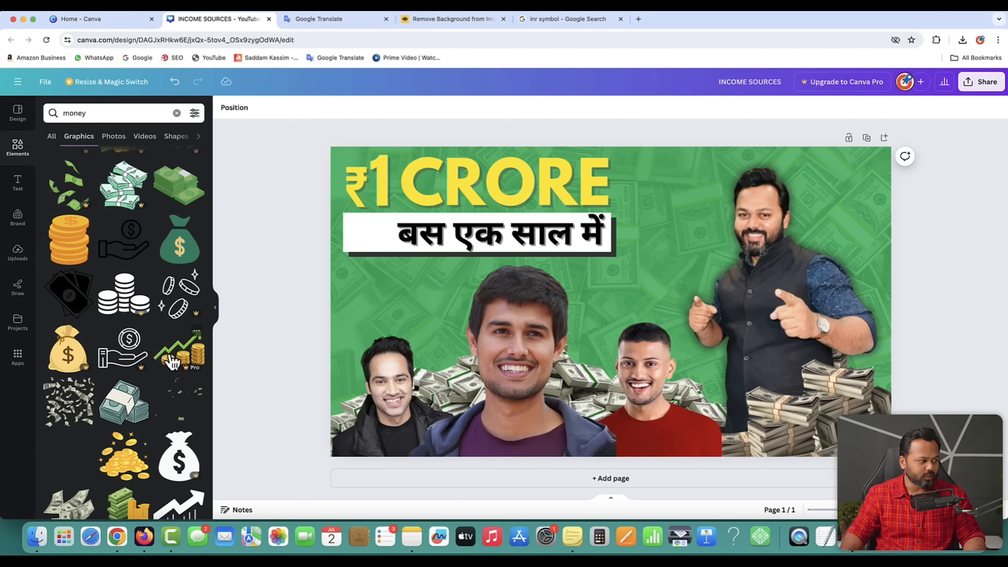
scroll(128, 348, down, 4)
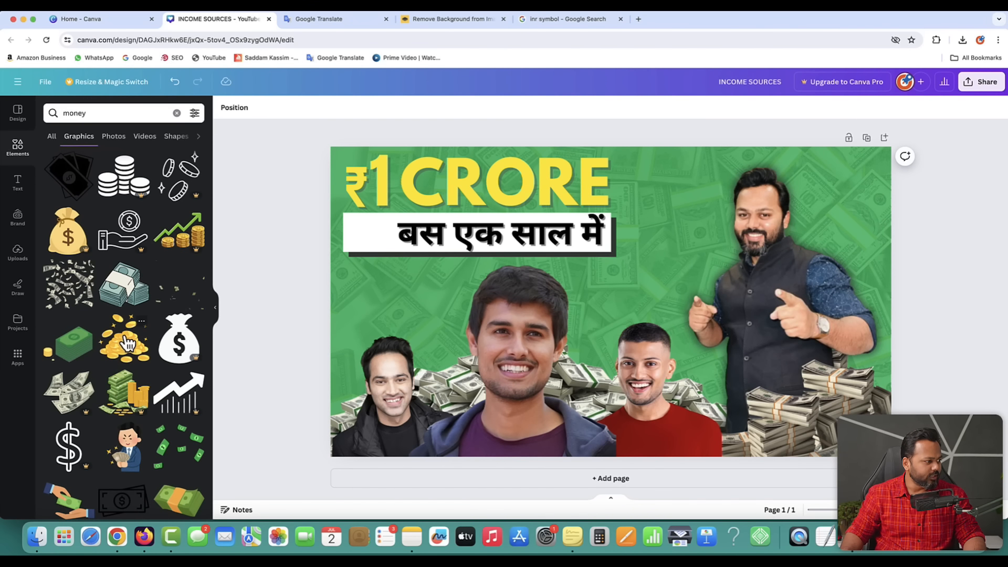
click(124, 345)
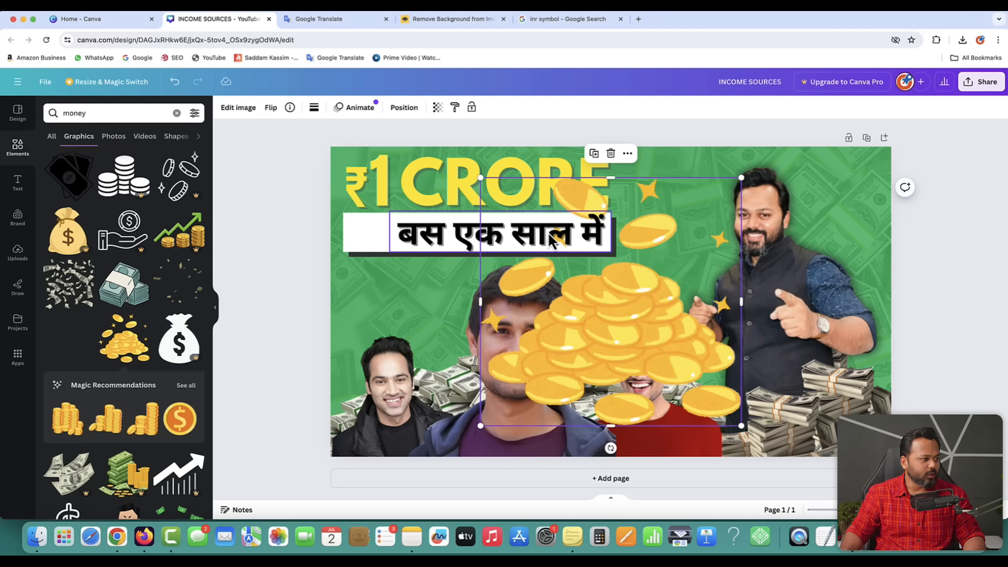
drag(641, 355, 534, 347)
drag(630, 414, 420, 261)
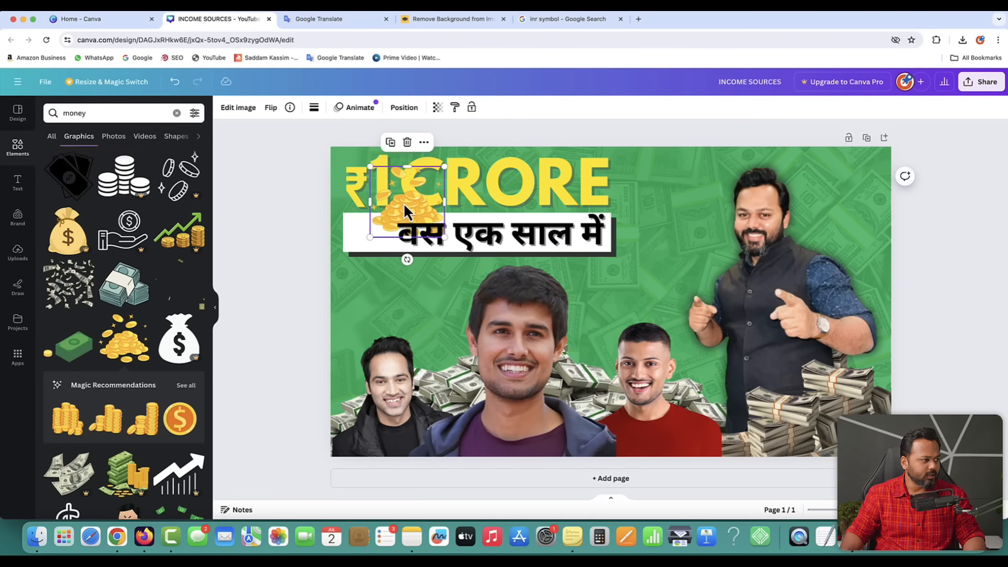
drag(404, 204, 368, 239)
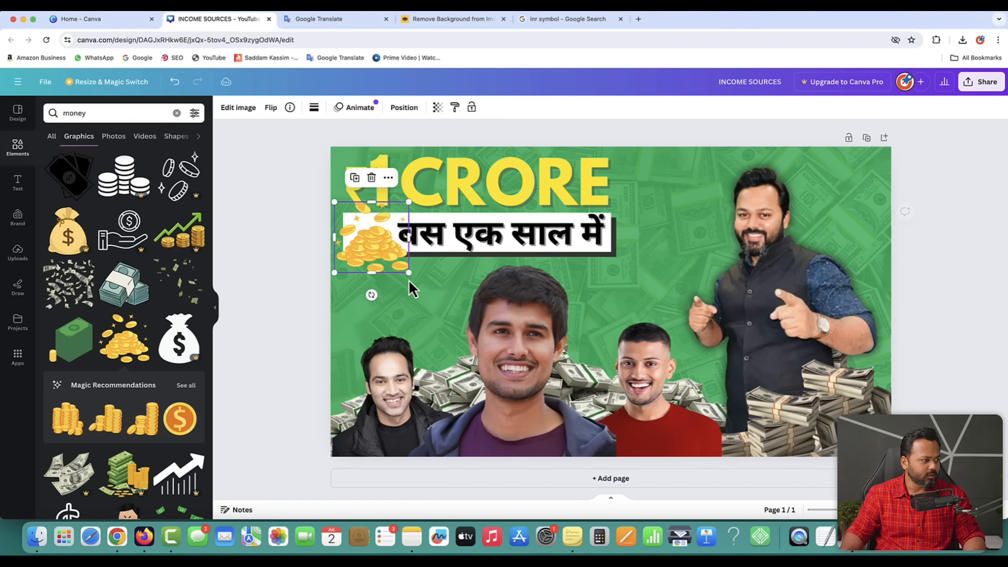
drag(408, 272, 371, 237)
click(314, 232)
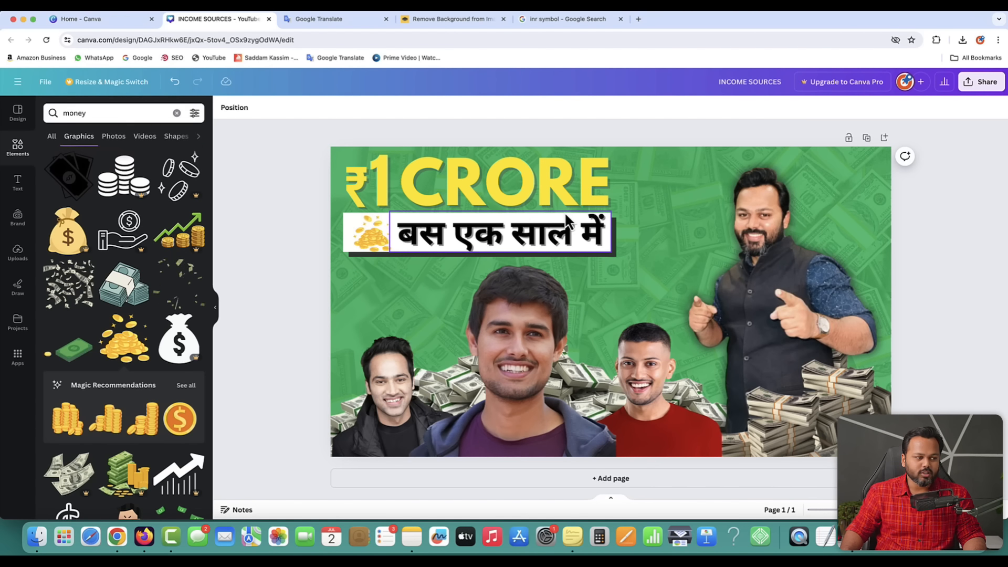
- Shrink and reposition the right-hand presenter's photo
click(845, 199)
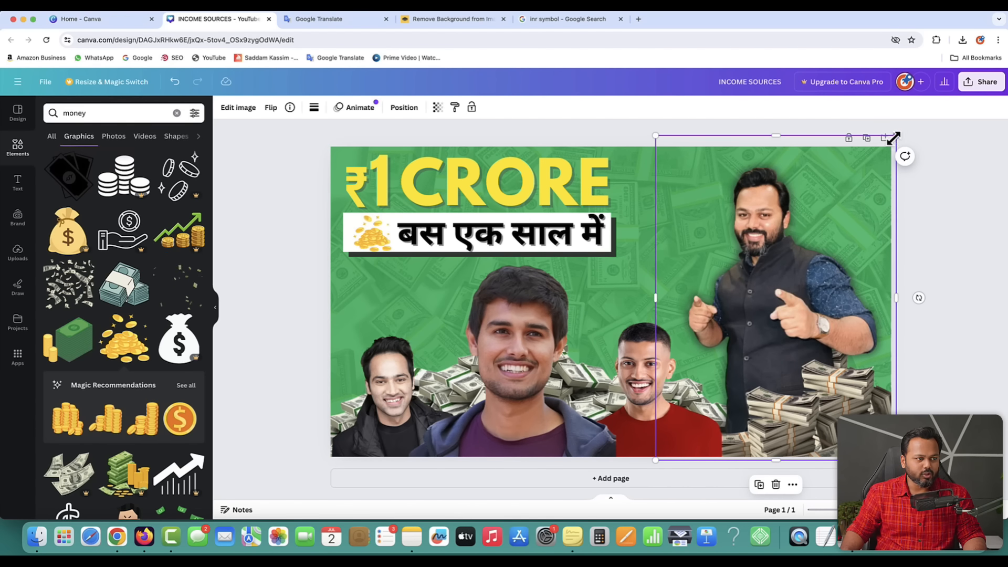
drag(892, 138, 877, 157)
drag(781, 276, 792, 265)
- Search Elements for 'crown' and add a golden crown from the Graphics results
click(18, 156)
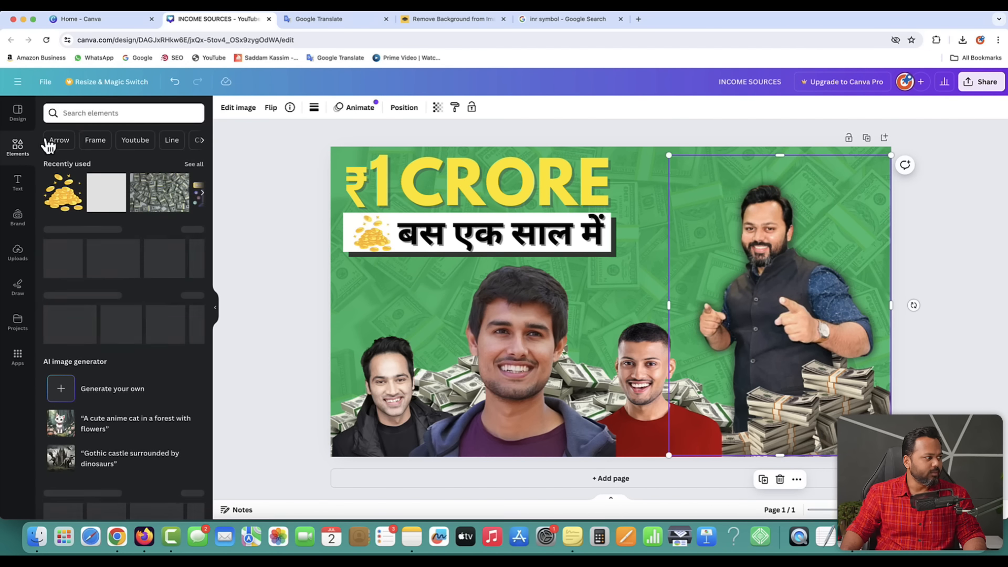
click(54, 113)
text(crown)
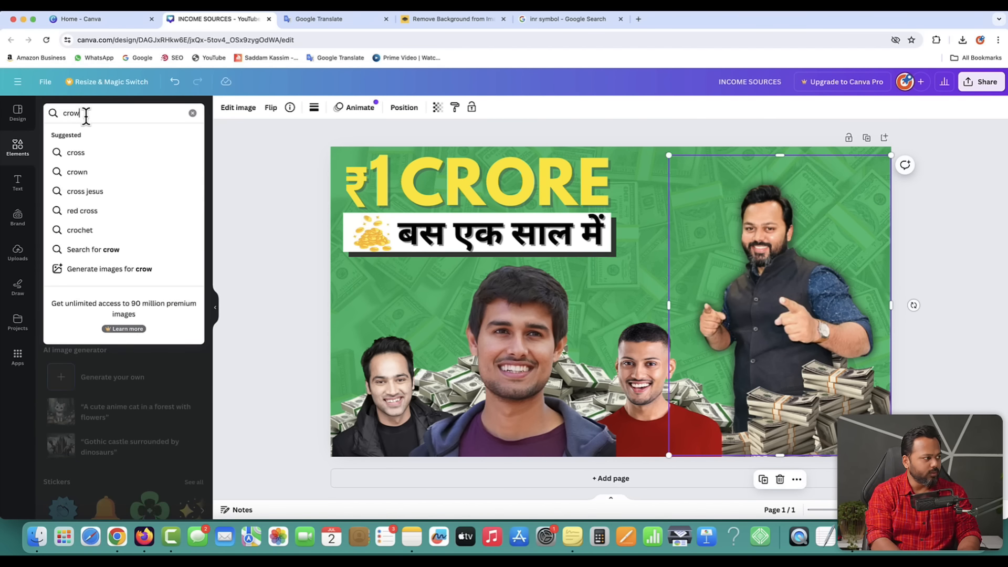
key(Return)
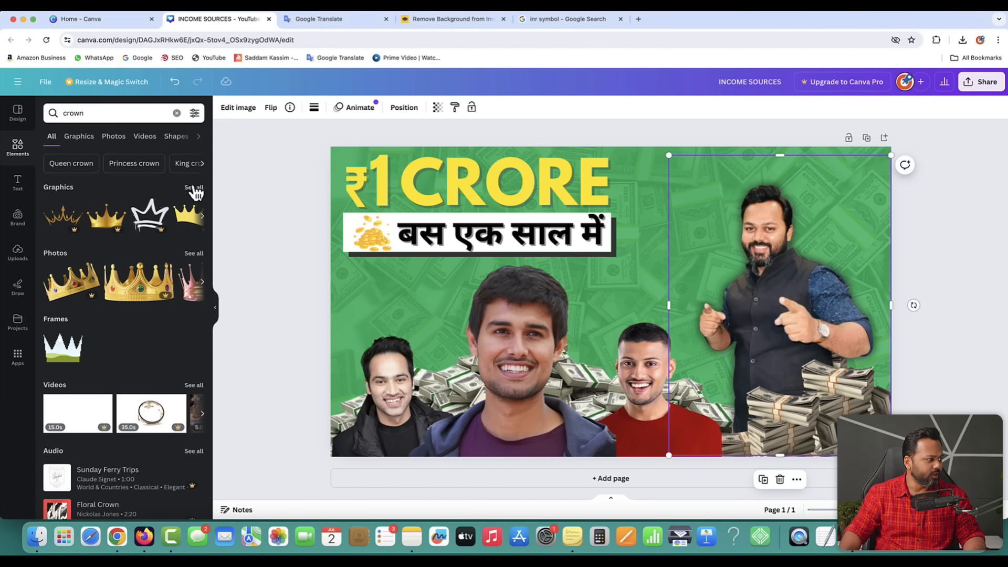
click(193, 254)
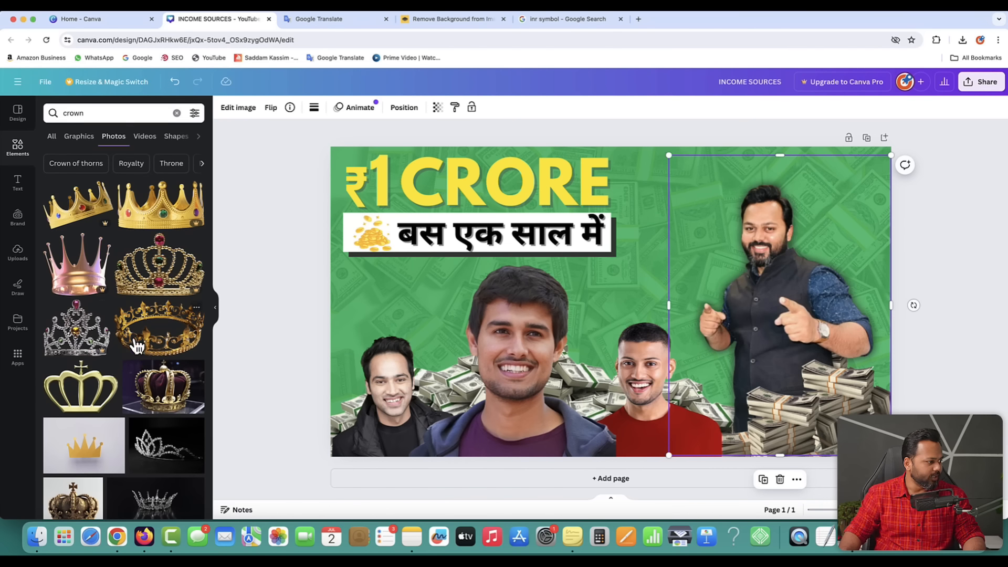
scroll(88, 321, down, 3)
scroll(83, 316, down, 10)
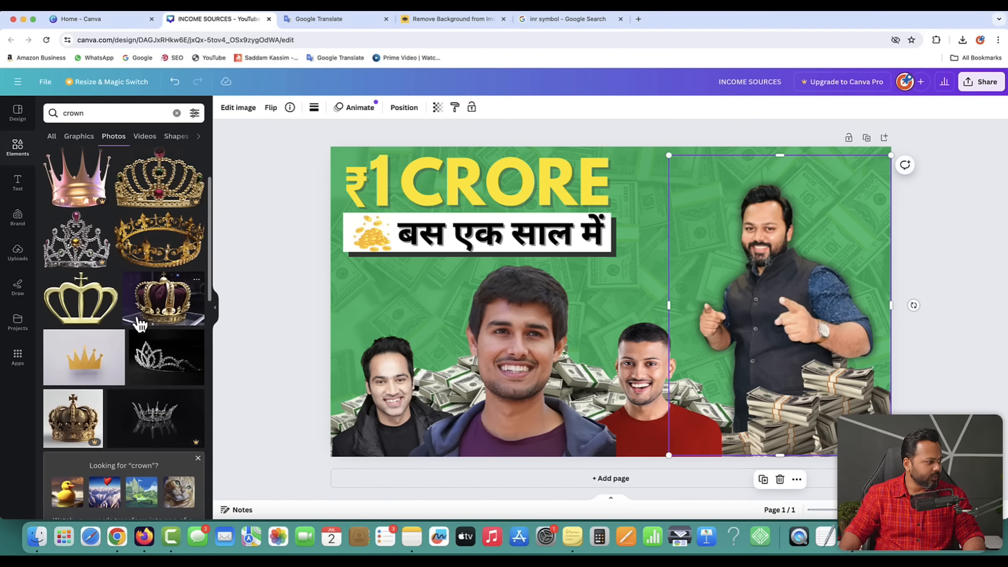
scroll(139, 324, down, 3)
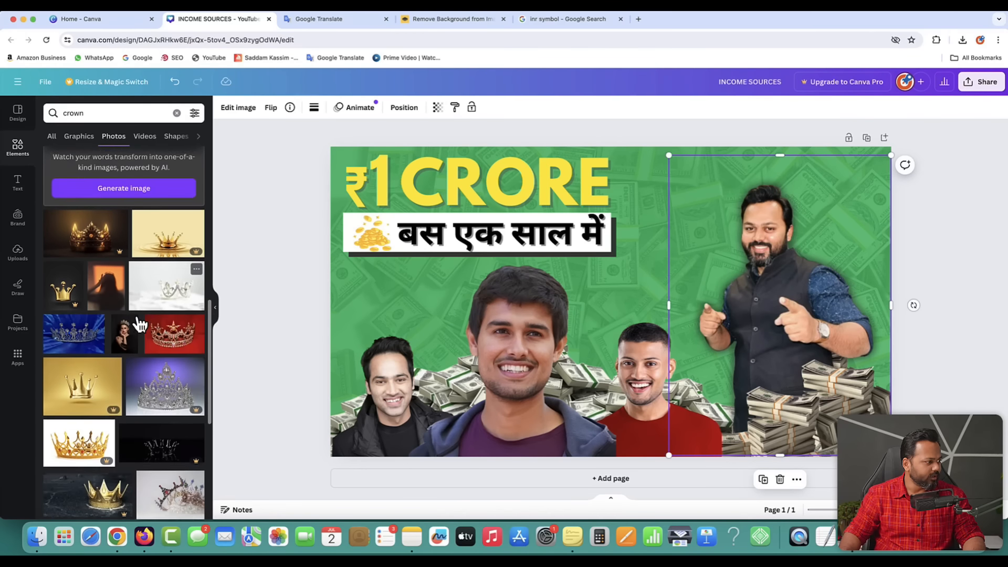
scroll(139, 324, down, 2)
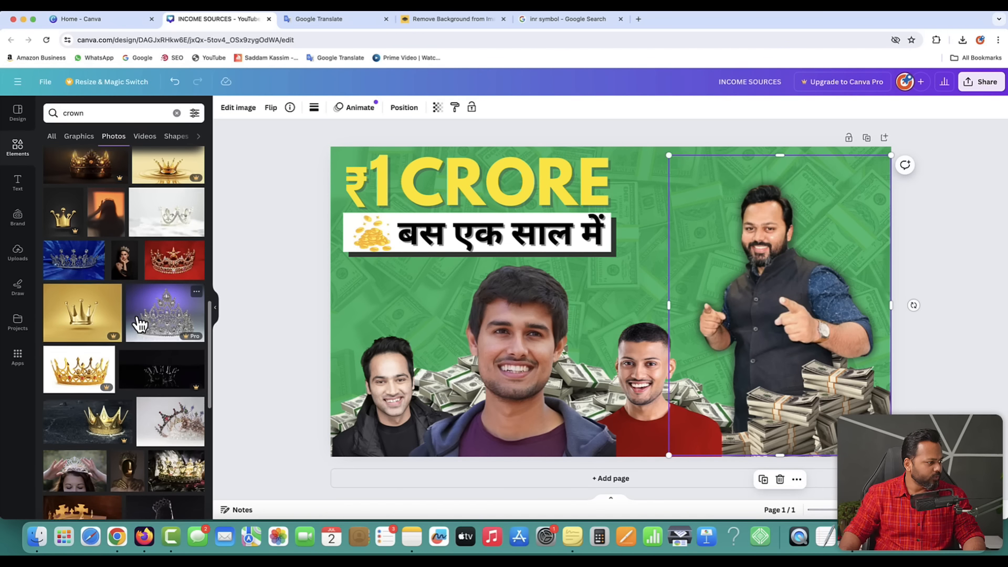
scroll(139, 324, up, 15)
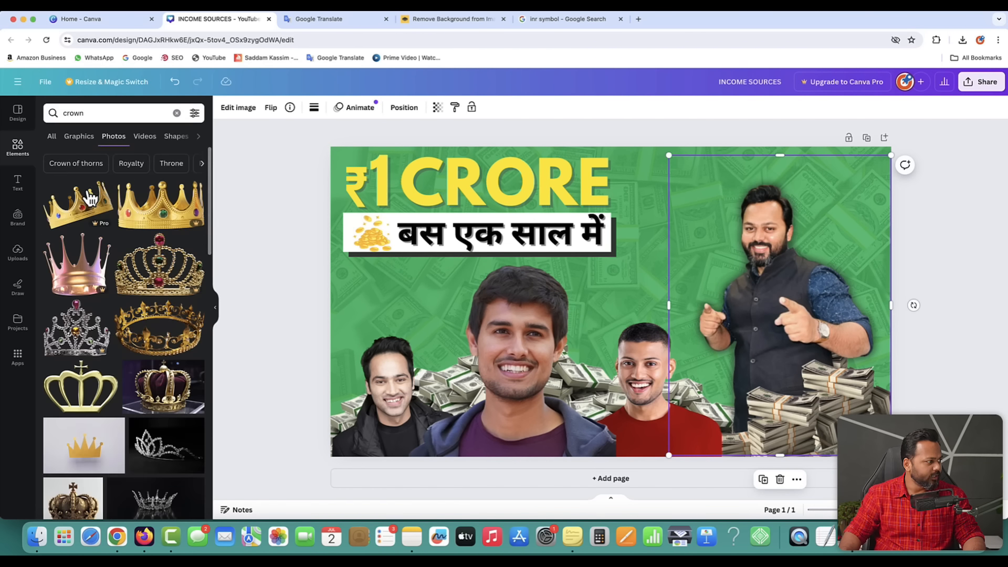
click(80, 138)
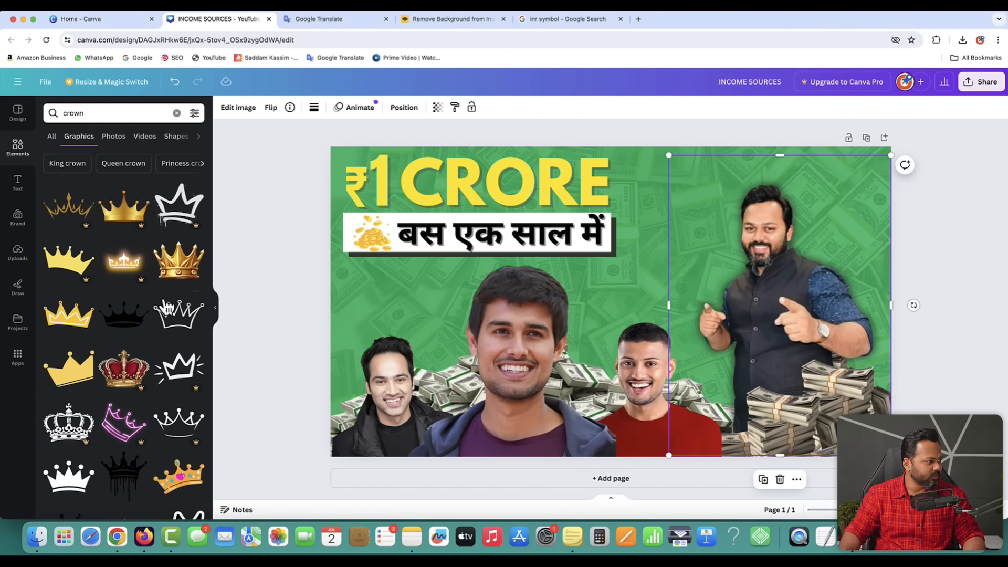
click(179, 262)
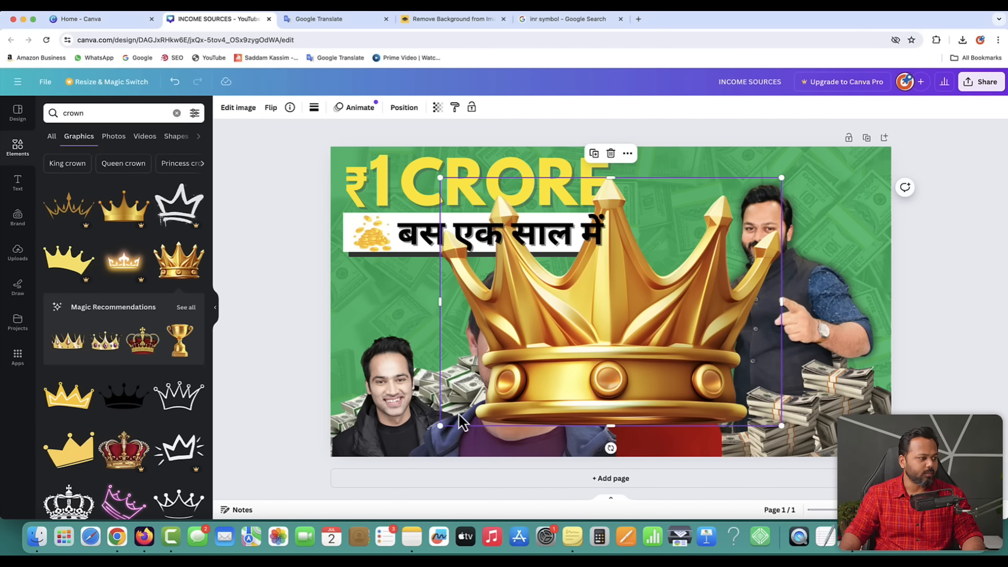
- Shrink the crown, tilt it slightly clockwise, and fit it on the right man's head
drag(441, 424, 711, 277)
drag(724, 231, 767, 191)
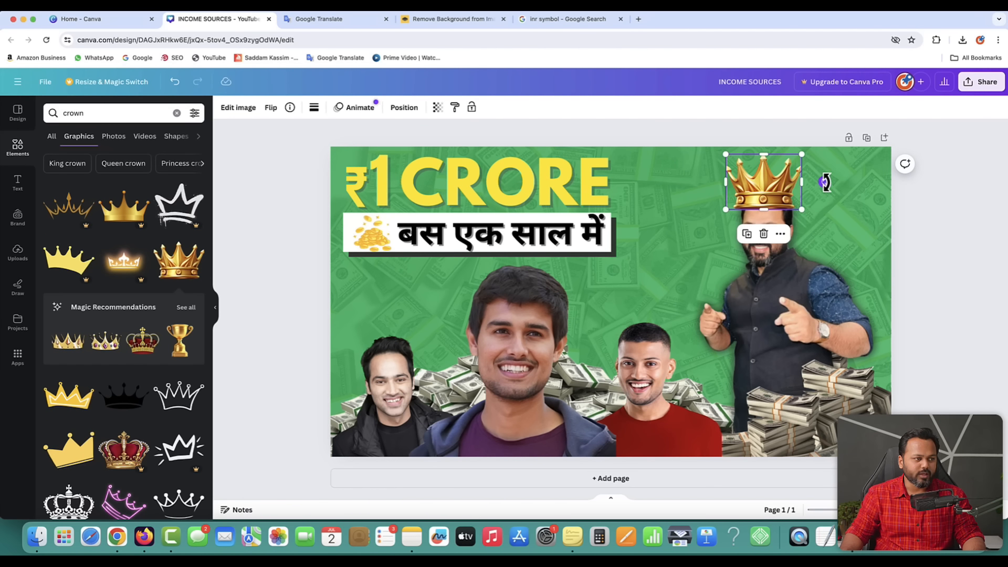
drag(827, 178, 846, 194)
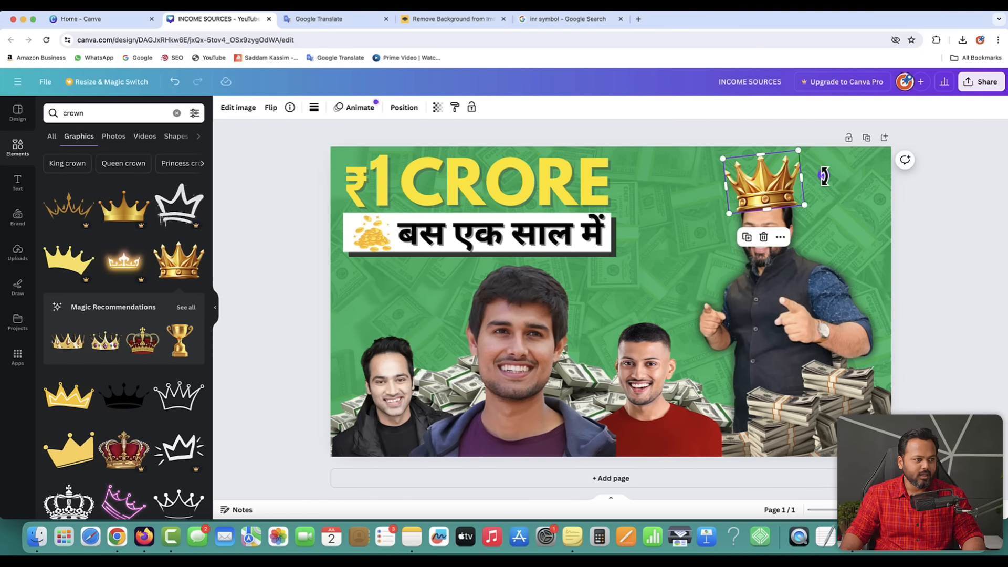
drag(823, 175, 780, 190)
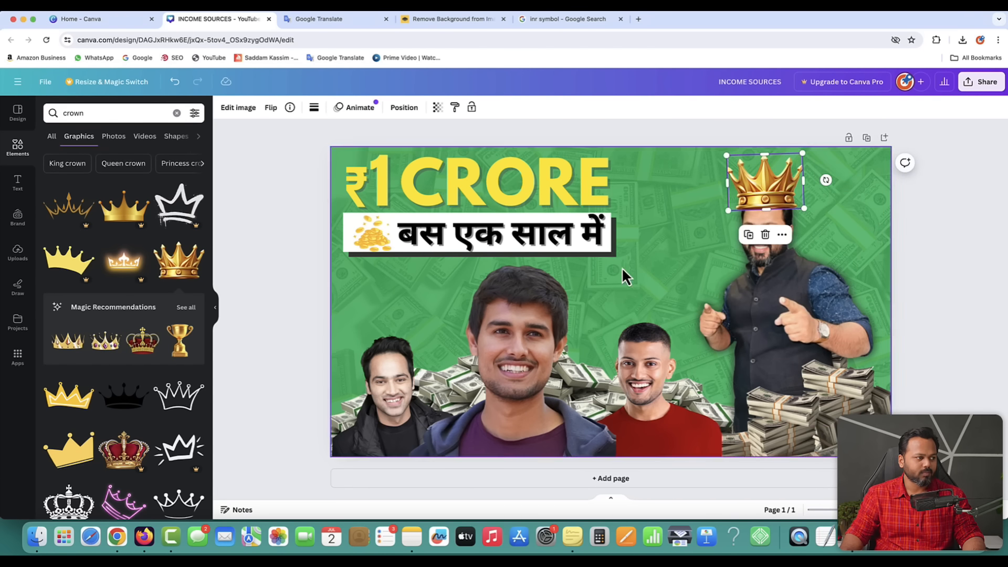
click(461, 138)
click(786, 180)
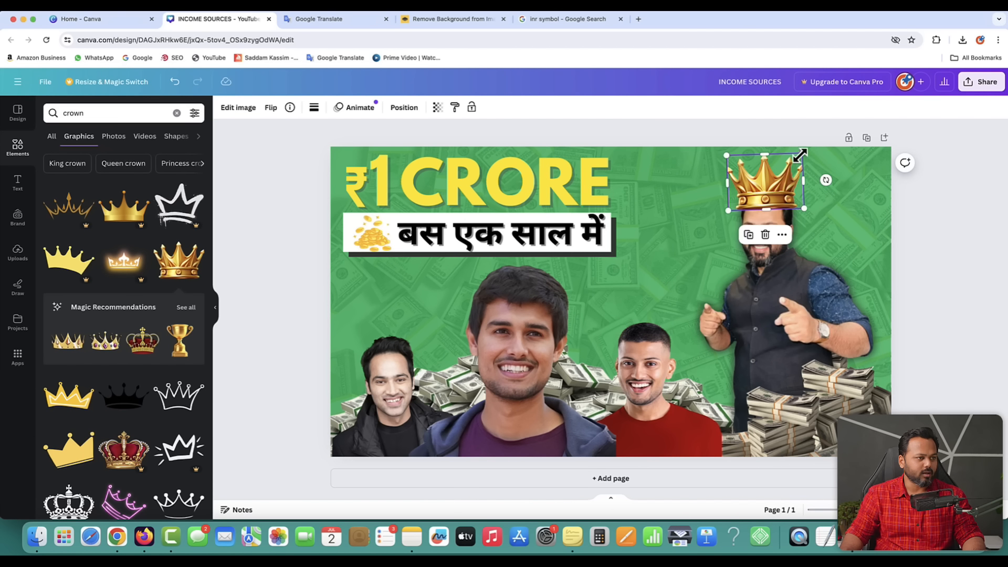
drag(800, 154, 794, 158)
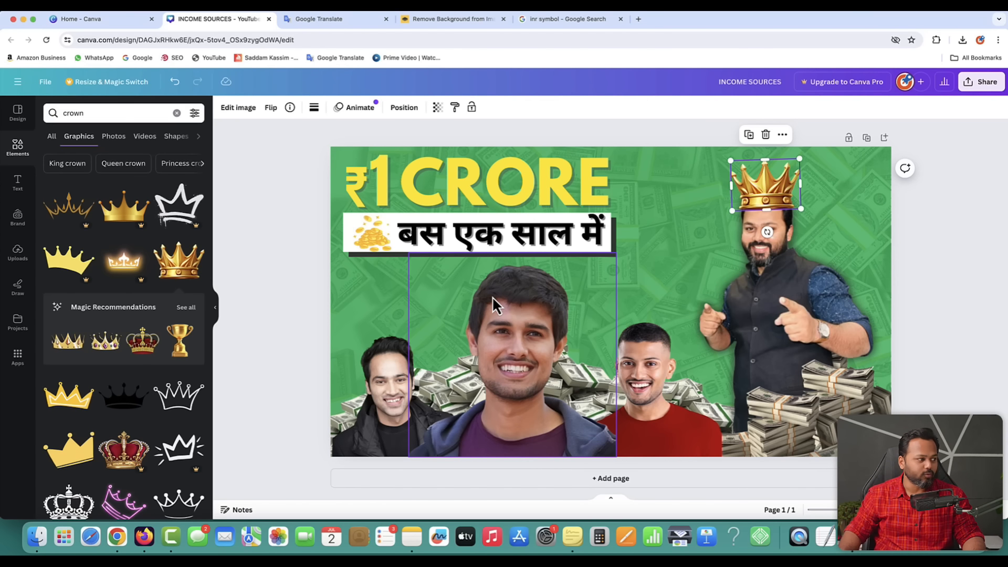
click(240, 234)
click(20, 149)
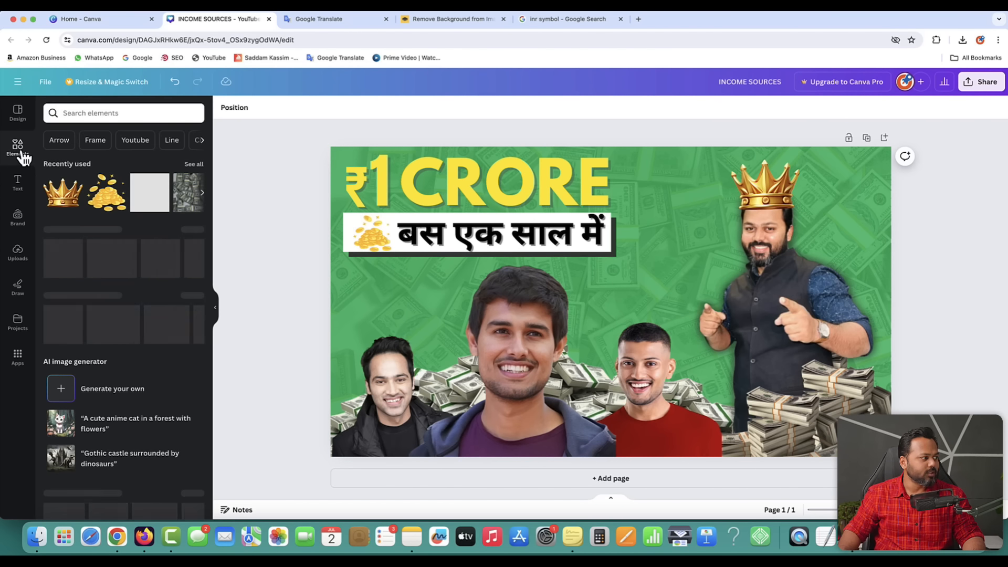
- Search Elements for 'glow', try a yellow glow over the central face, then delete it
click(86, 112)
text(glow)
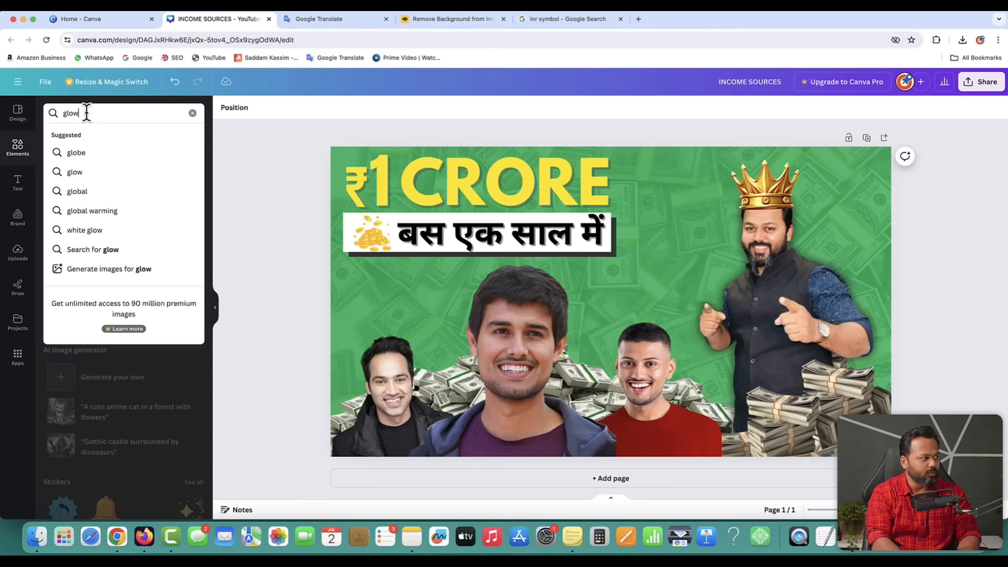
key(Return)
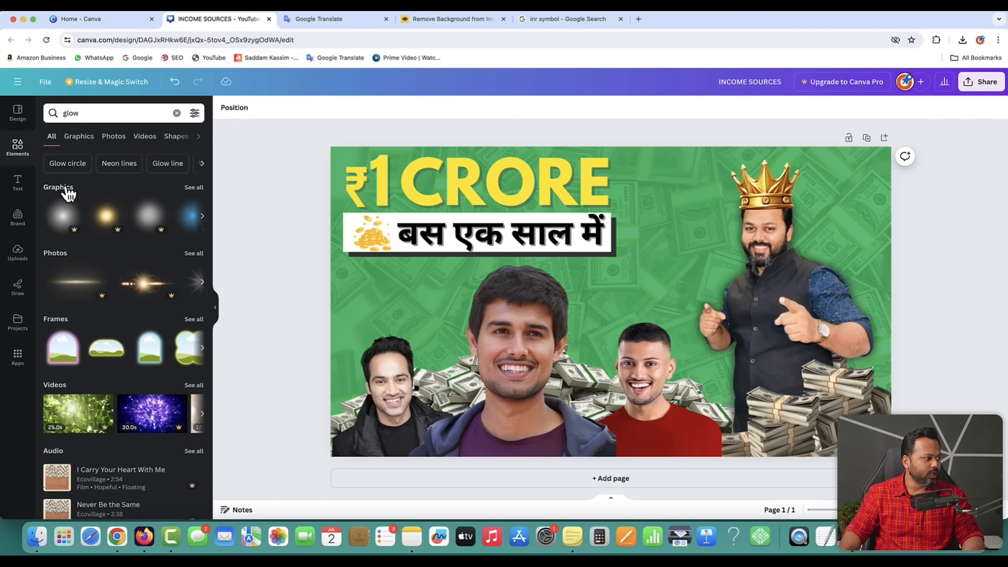
click(200, 189)
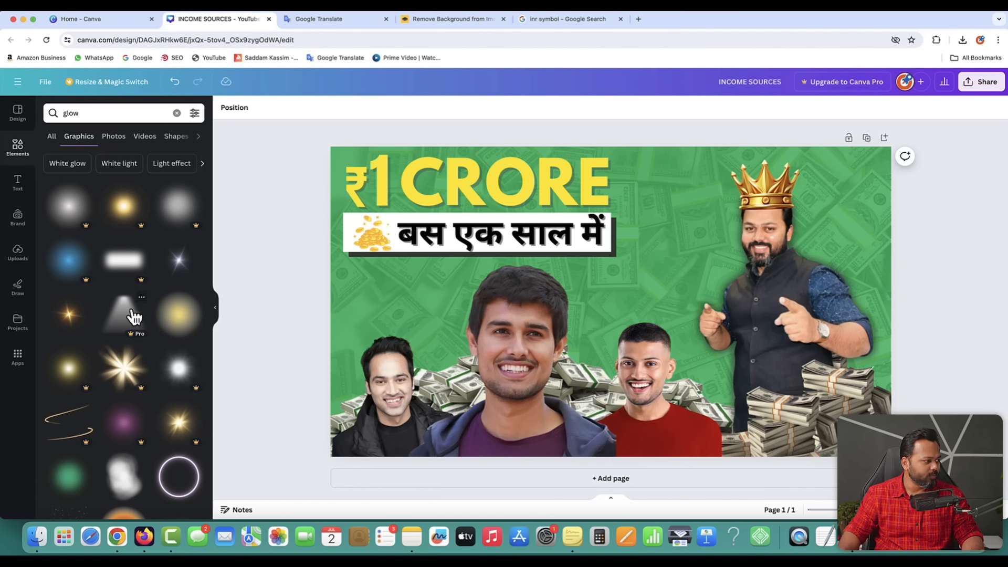
scroll(134, 315, down, 3)
scroll(132, 314, down, 1)
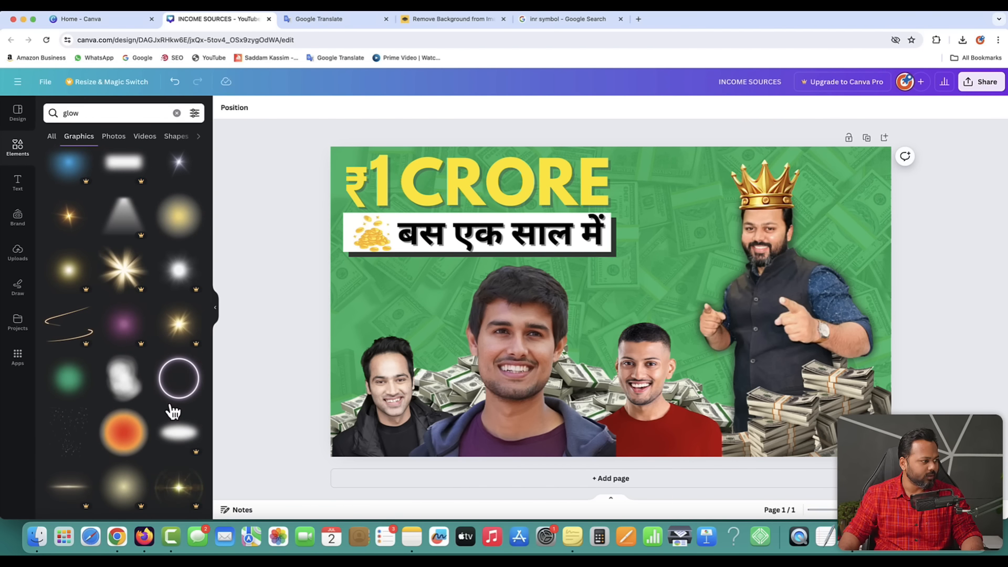
scroll(109, 374, down, 8)
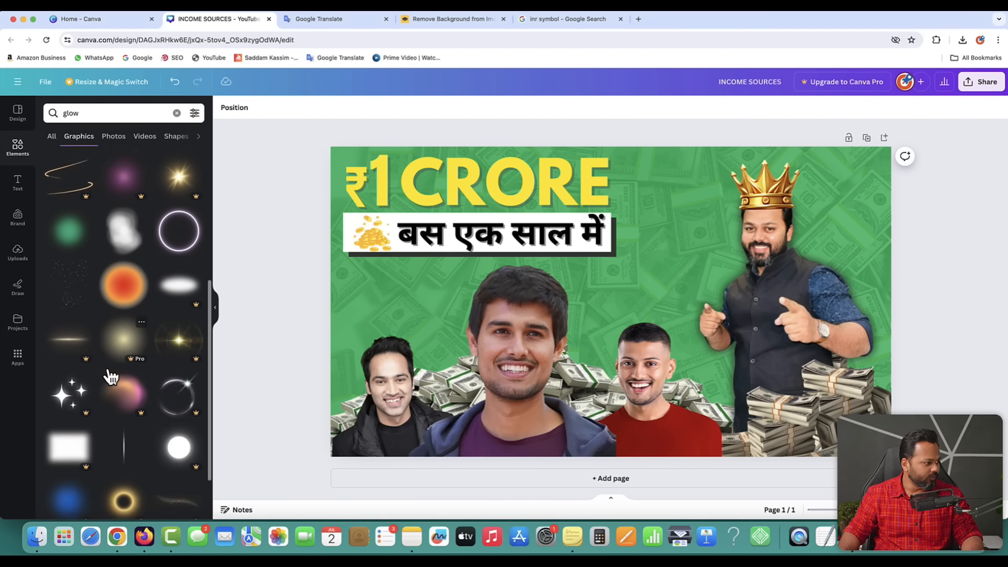
scroll(110, 376, down, 6)
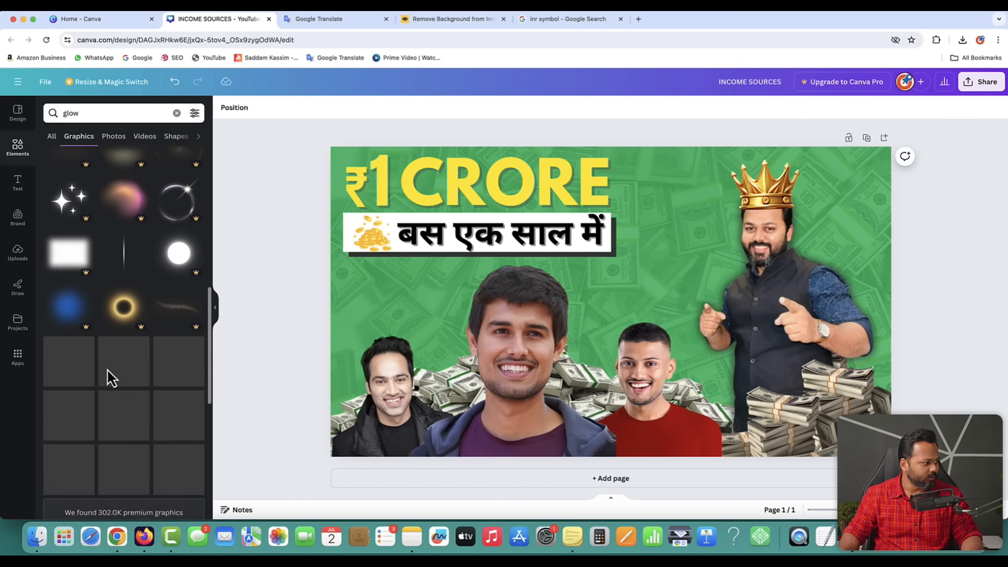
scroll(110, 376, up, 20)
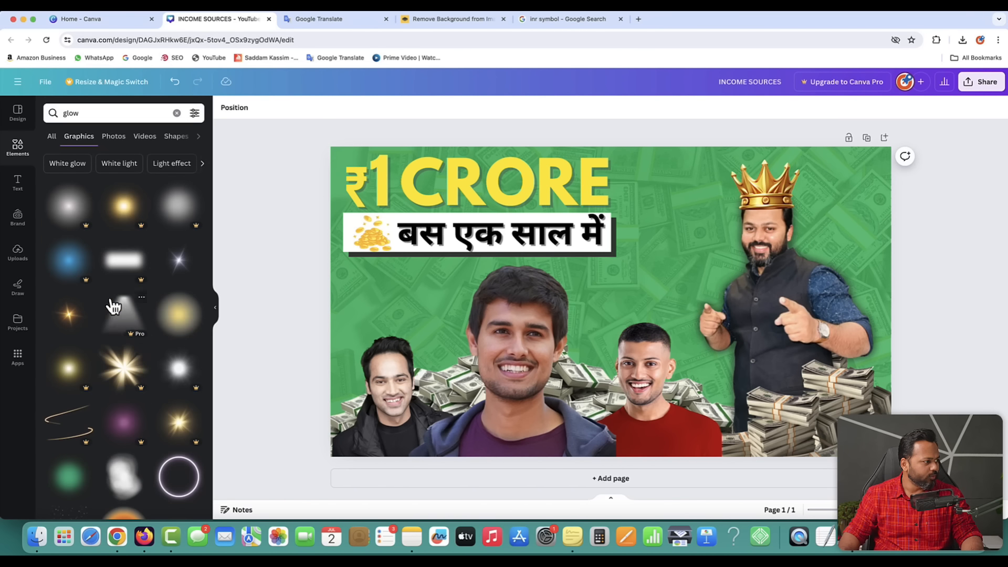
click(175, 318)
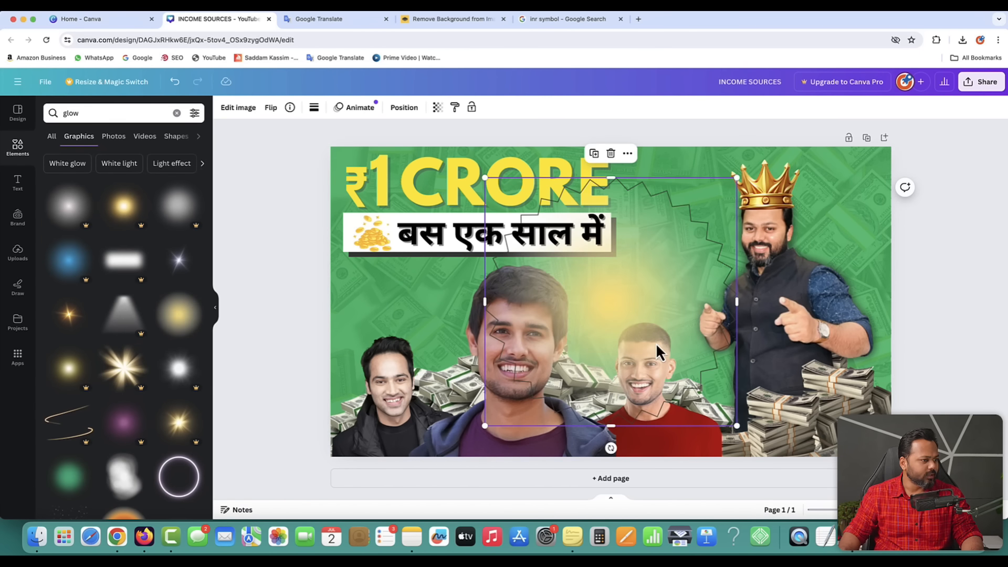
drag(644, 301, 551, 321)
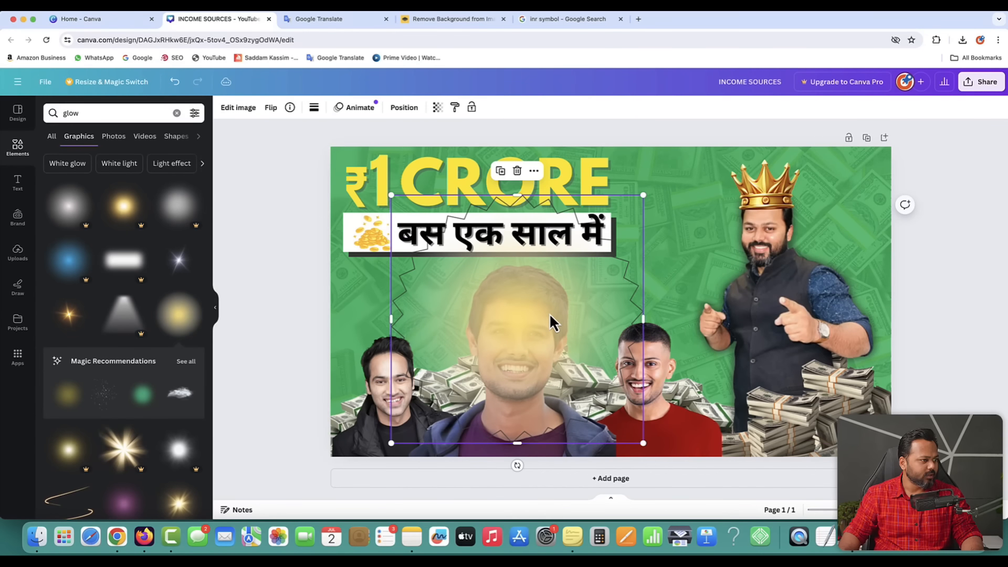
click(517, 171)
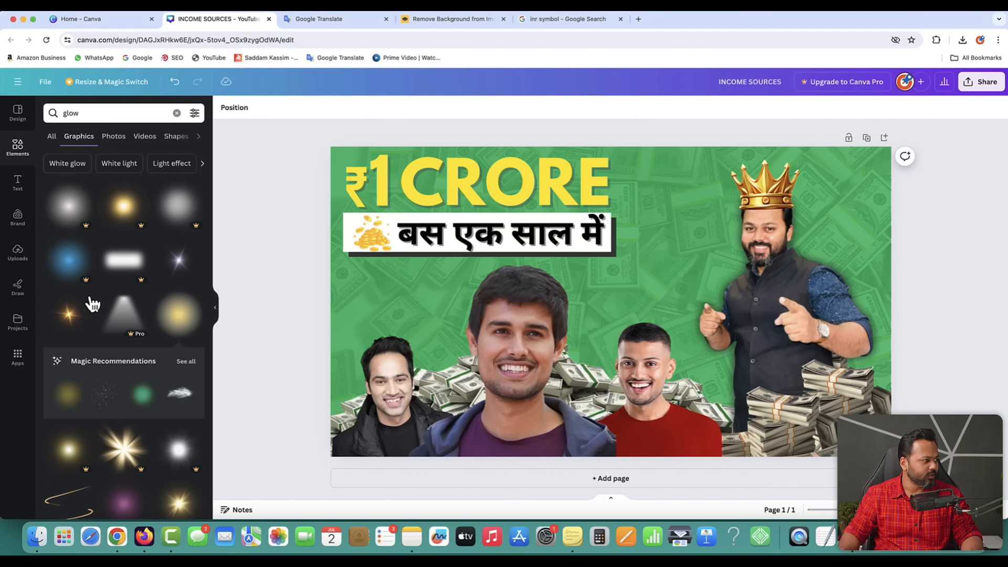
- Add a sparkle flare graphic and enlarge it over the central man's face
click(73, 321)
drag(596, 308, 516, 308)
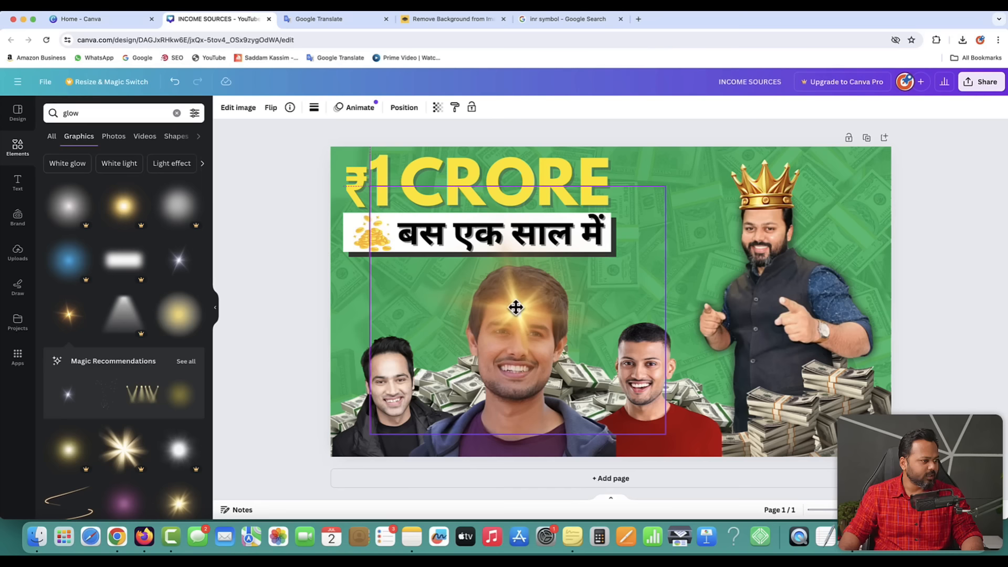
drag(664, 188, 803, 126)
drag(576, 288, 514, 325)
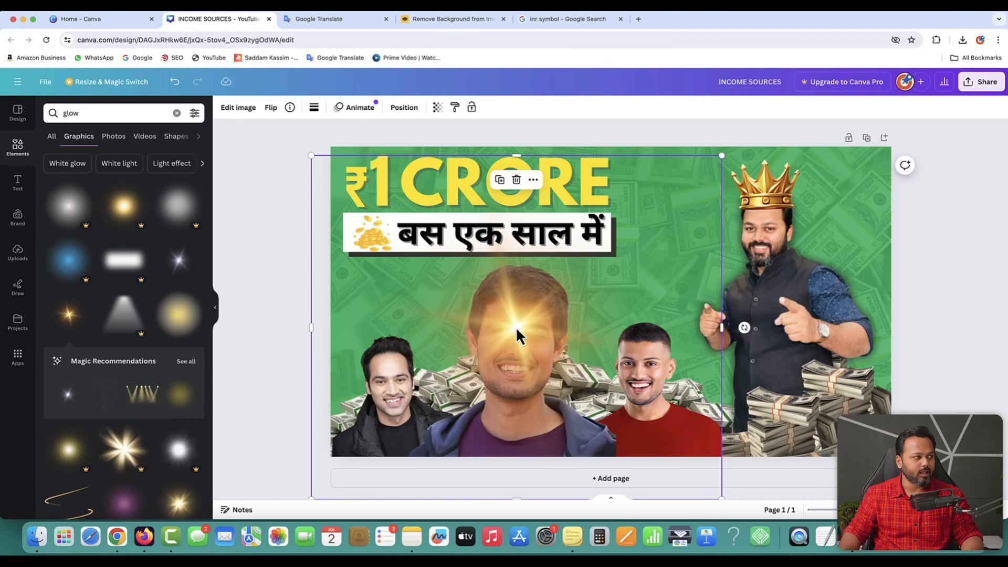
- Send the flare five layers back behind the central man's cutout and enlarge it further
click(404, 108)
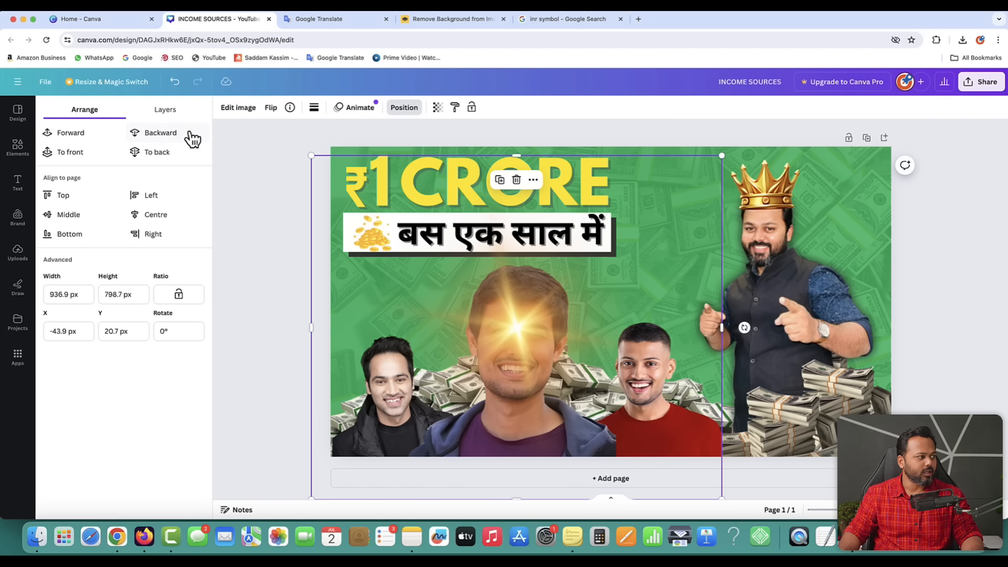
click(163, 134)
click(167, 135)
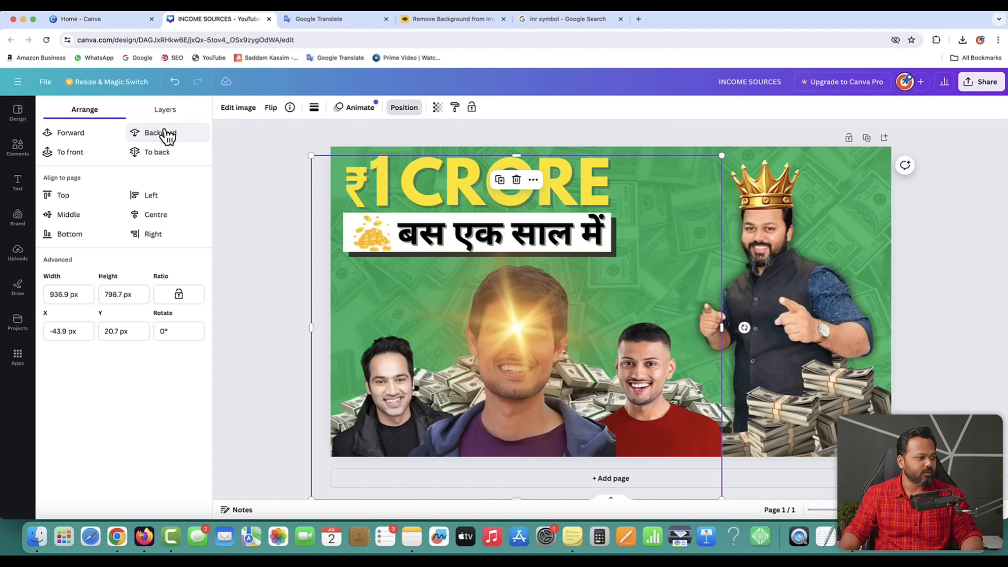
click(167, 135)
click(167, 134)
click(167, 135)
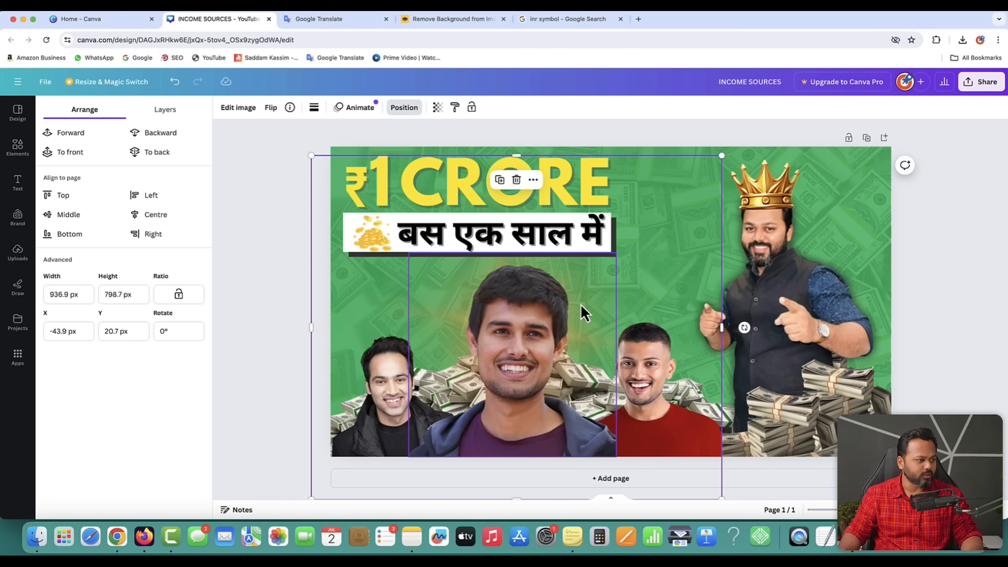
drag(721, 156, 915, 105)
drag(654, 263, 585, 310)
click(226, 260)
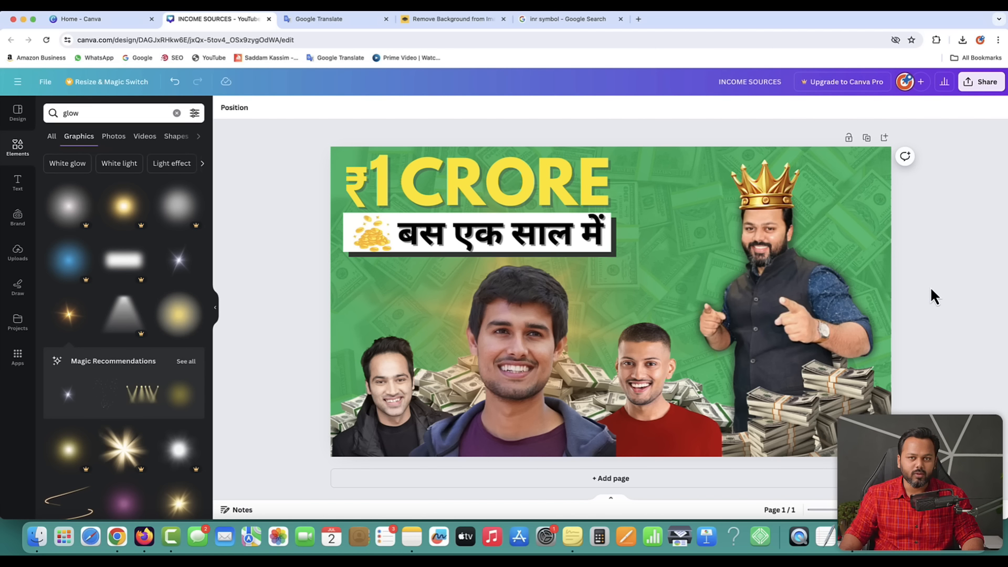
- Download the thumbnail as a PNG into the 123 folder on the Desktop
click(987, 84)
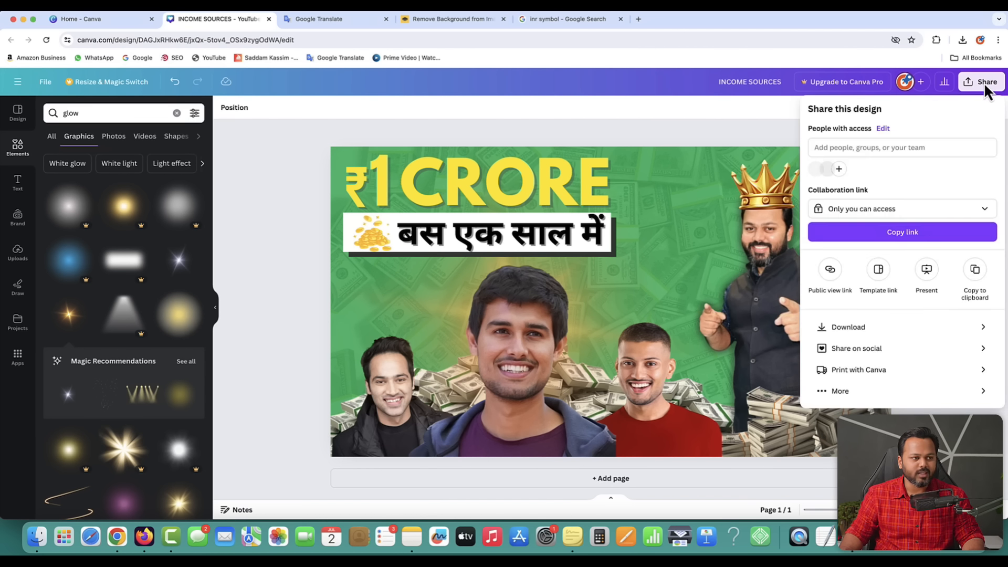
click(858, 329)
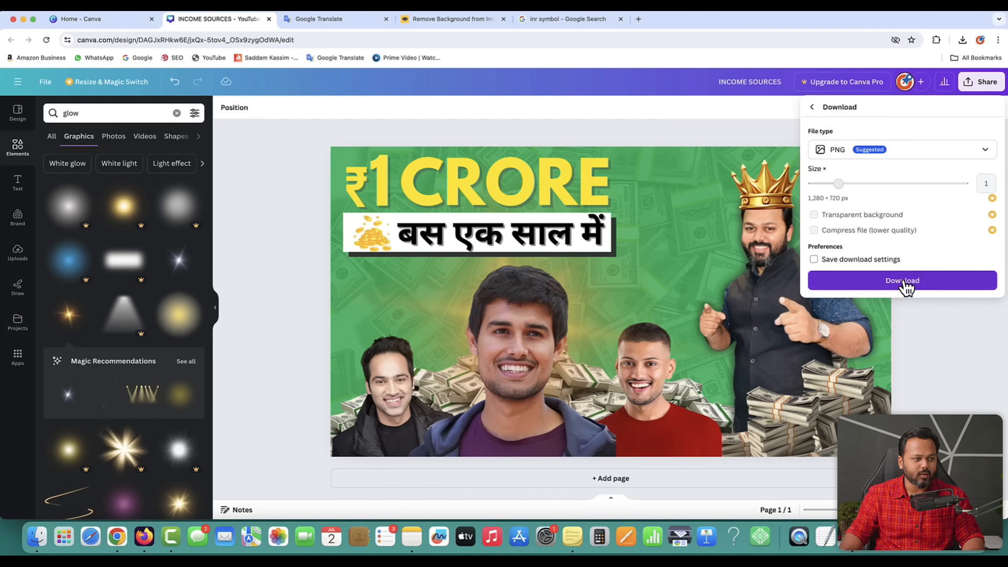
click(902, 281)
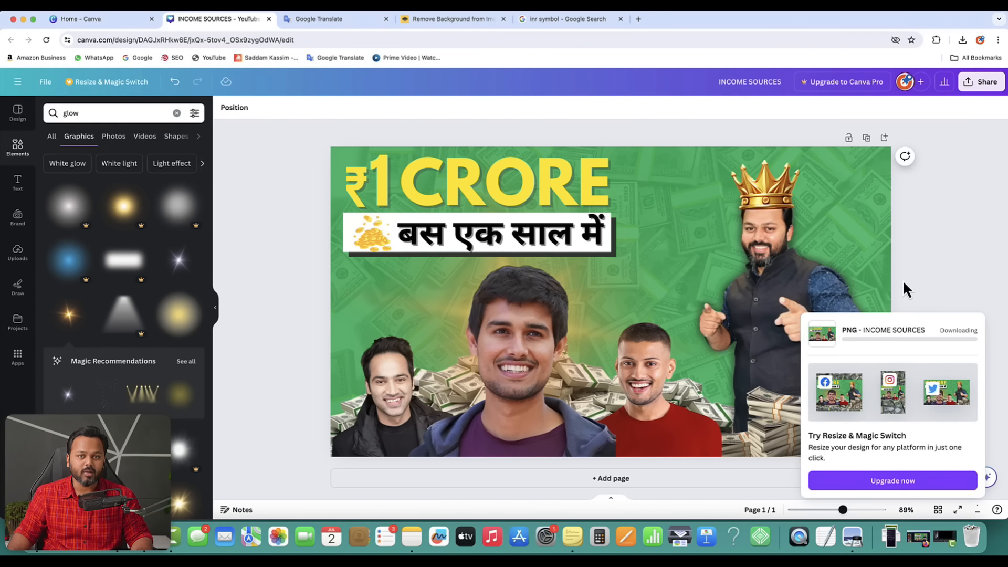
key(ctrl+Up)
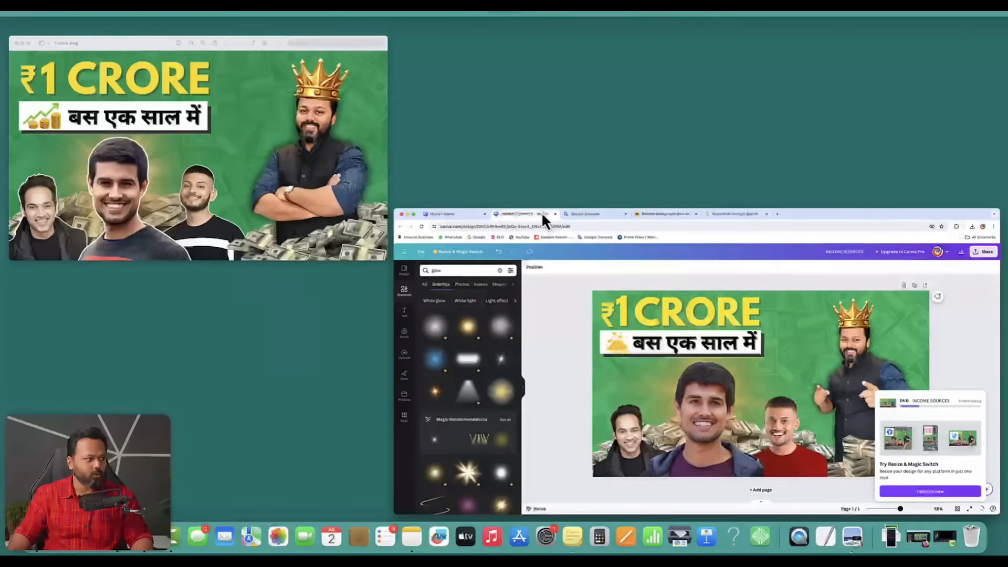
click(153, 95)
click(61, 57)
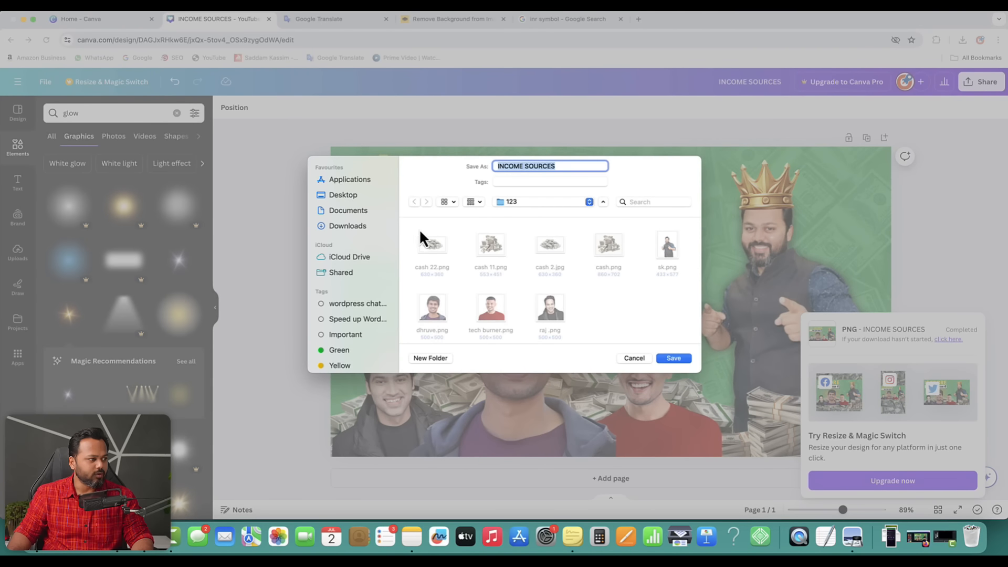
click(352, 195)
double_click(426, 240)
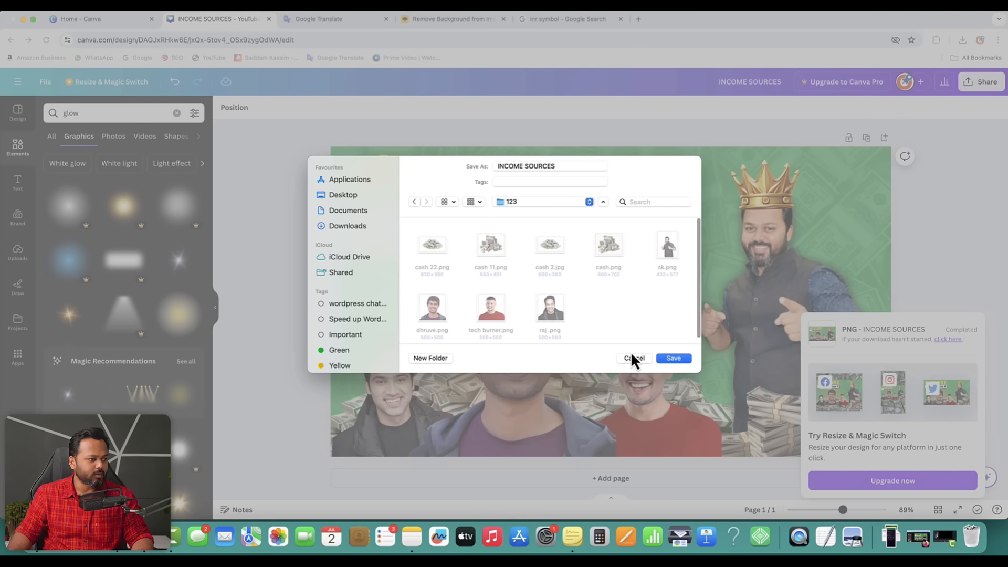
click(673, 358)
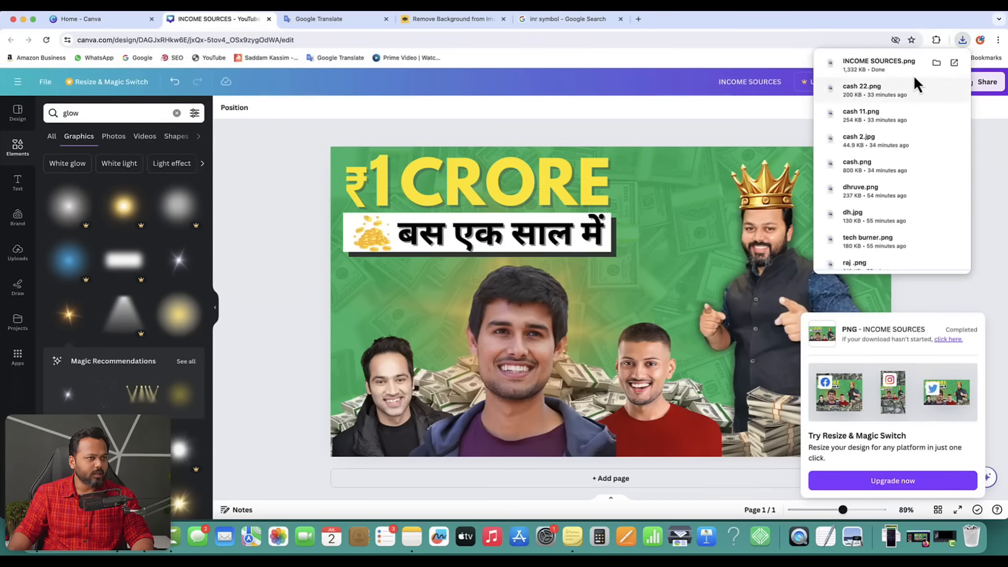
- Open the downloaded INCOME SOURCES.png in Preview to check it, then close it
click(953, 63)
drag(238, 27, 527, 109)
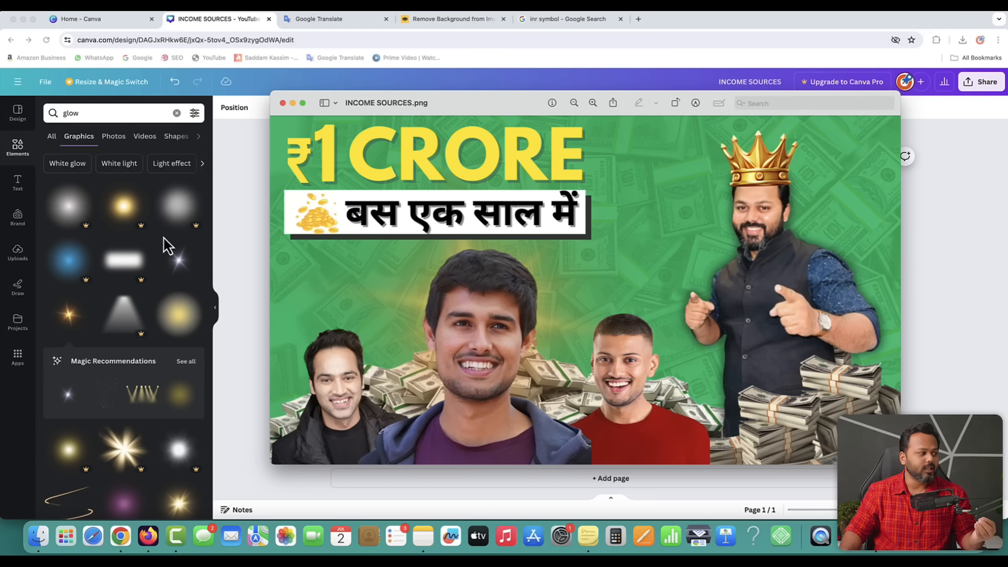
click(153, 247)
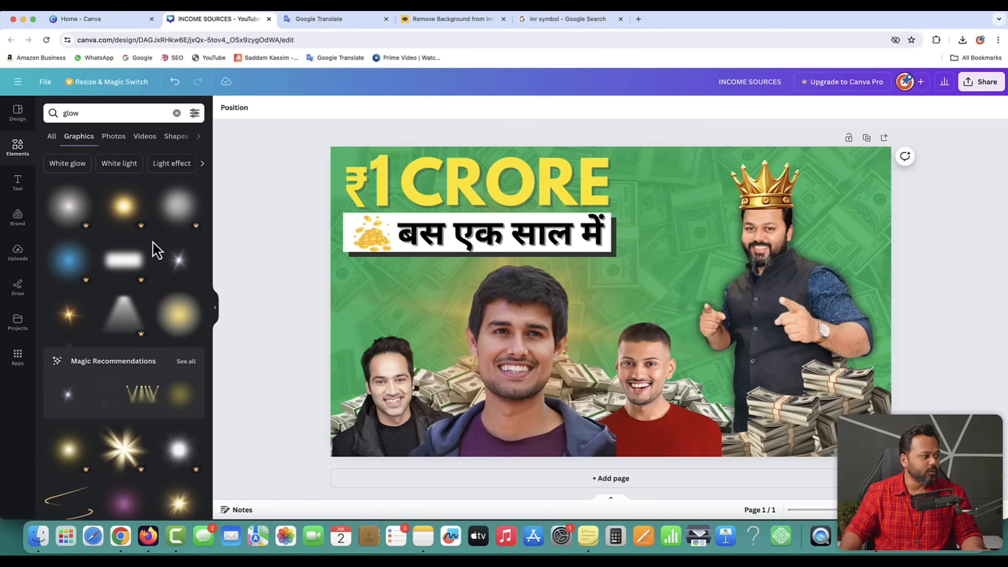
- Browse the Text tab's font combinations, then the Design tab's YouTube thumbnail template results
click(17, 182)
scroll(151, 260, down, 8)
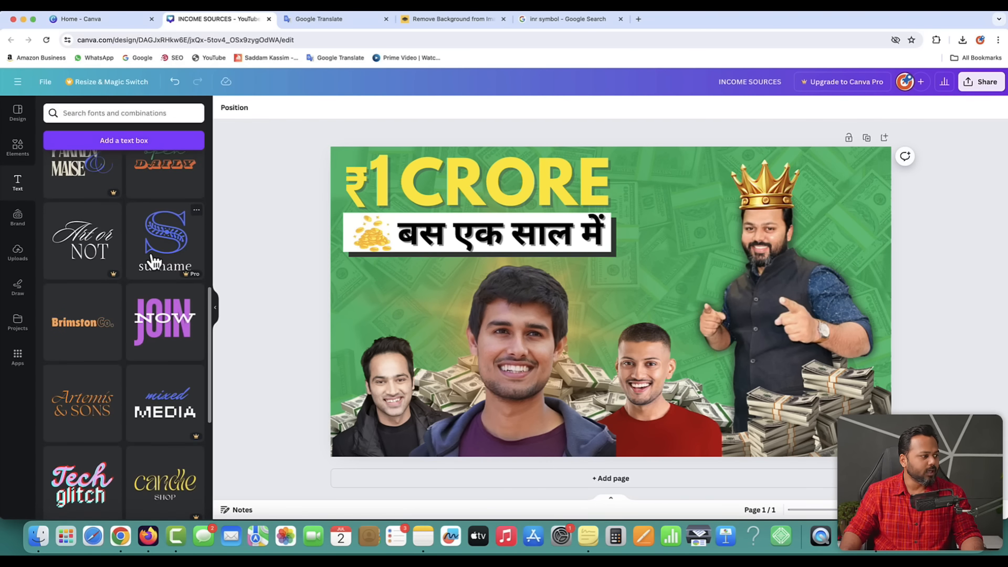
scroll(109, 285, up, 5)
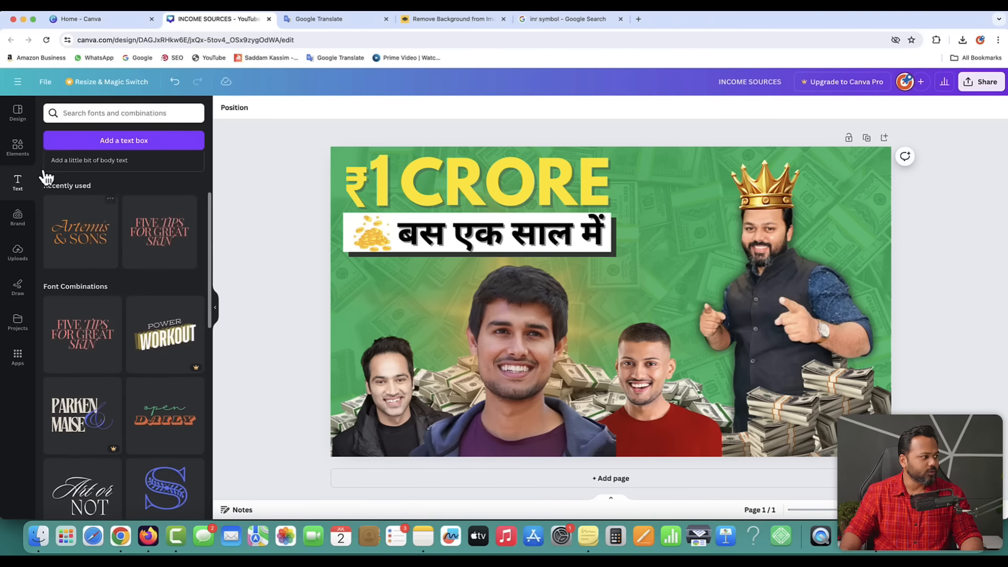
click(17, 113)
click(49, 109)
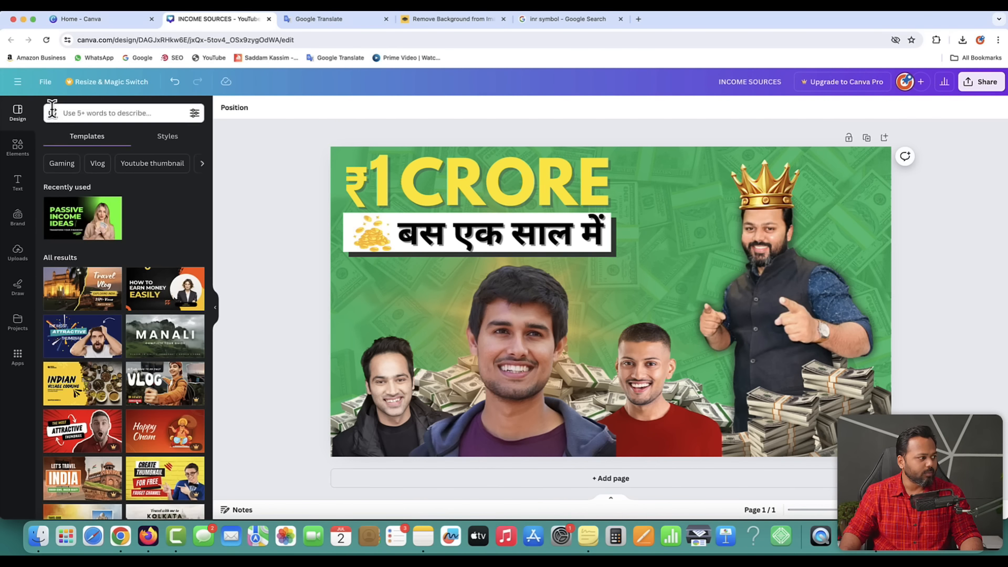
scroll(167, 307, down, 6)
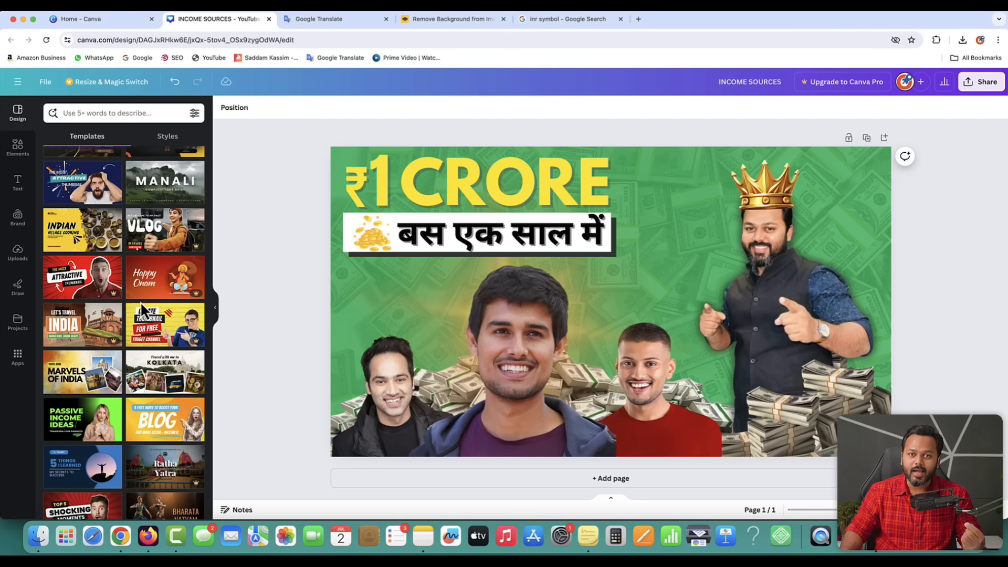
- Open a new Firefox tab and load the creator's Canva referral link
click(147, 544)
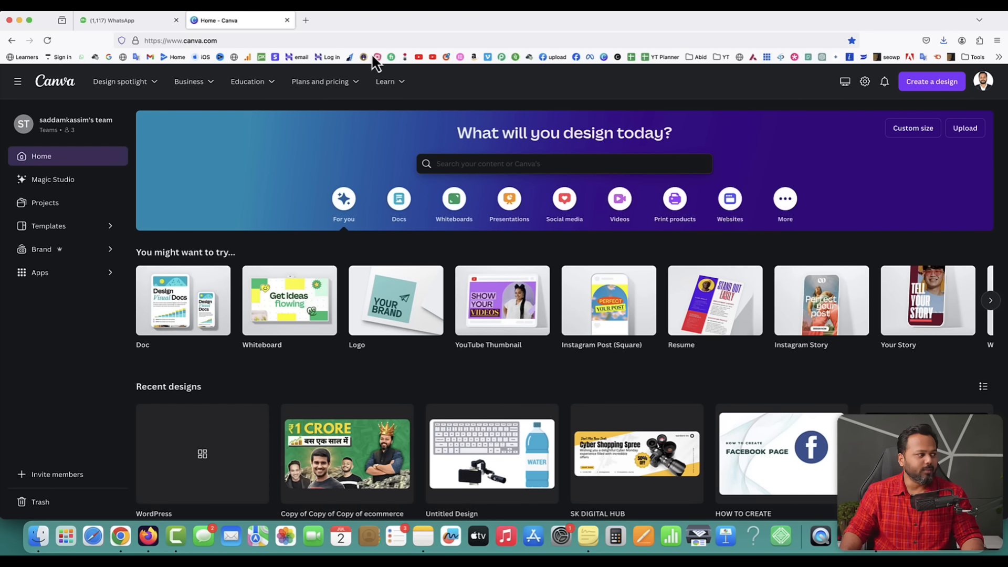
click(306, 22)
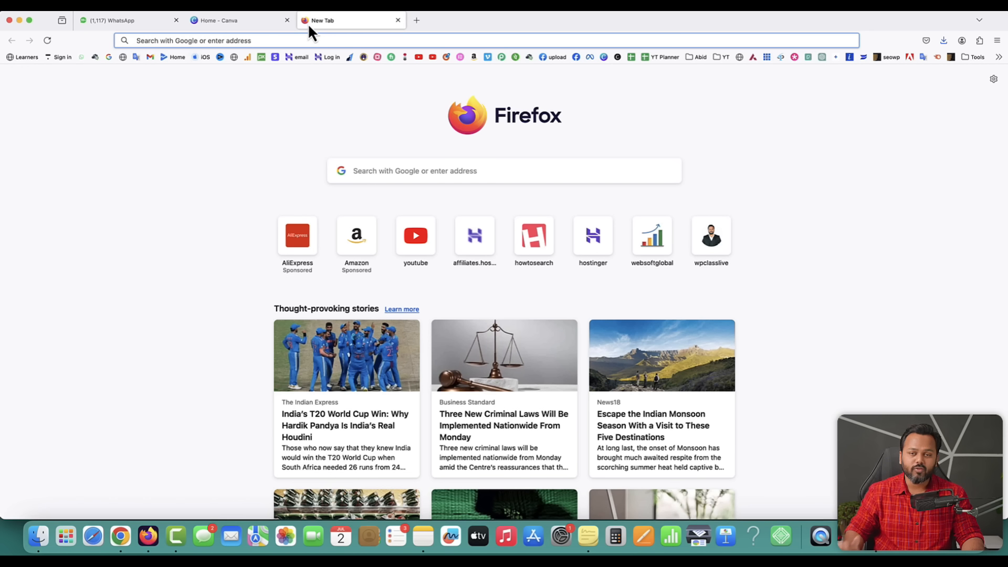
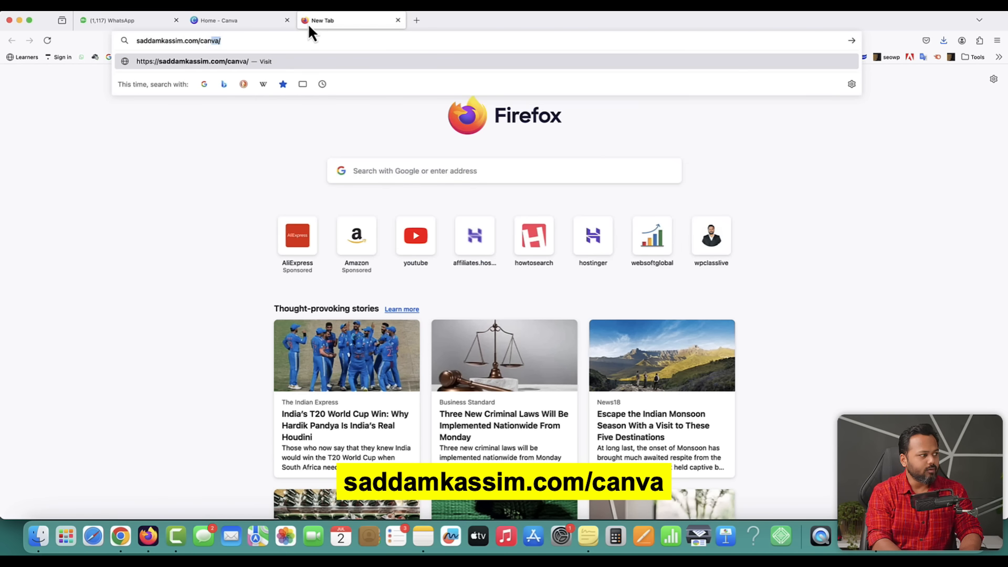
key(Return)
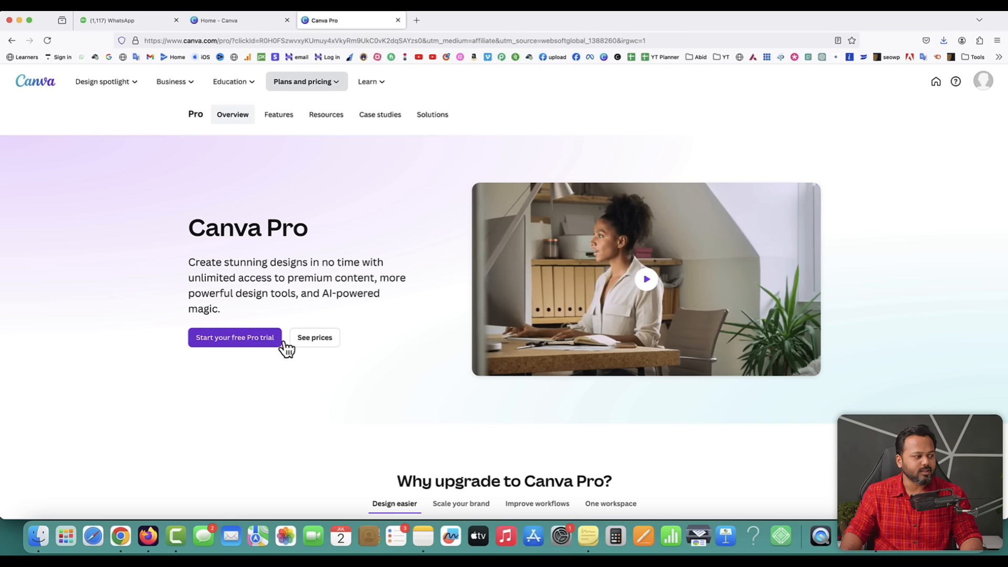
- Compare Canva Pro at ₹4,000 per year with the free ₹0 plan, then go back Home
click(314, 339)
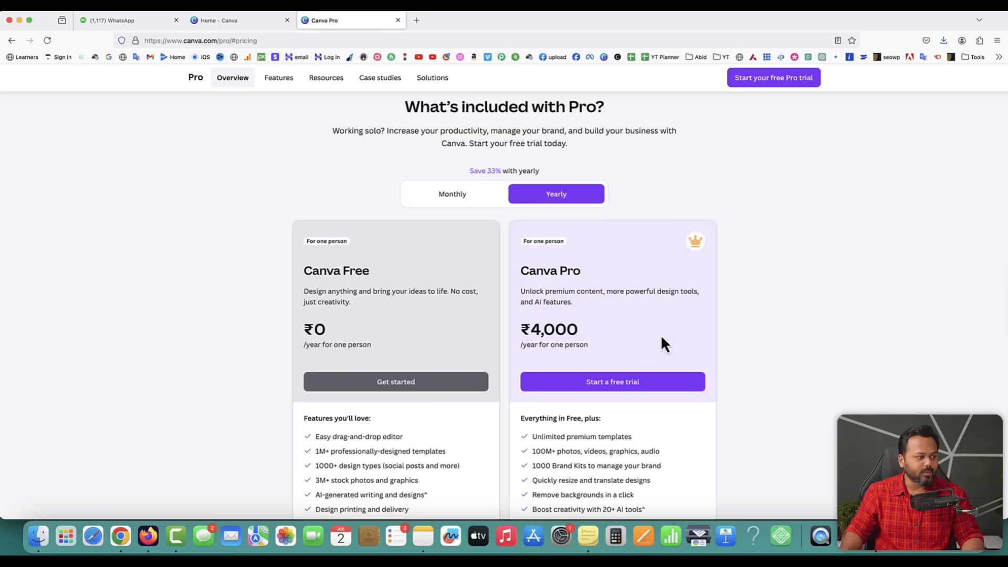
scroll(661, 335, down, 2)
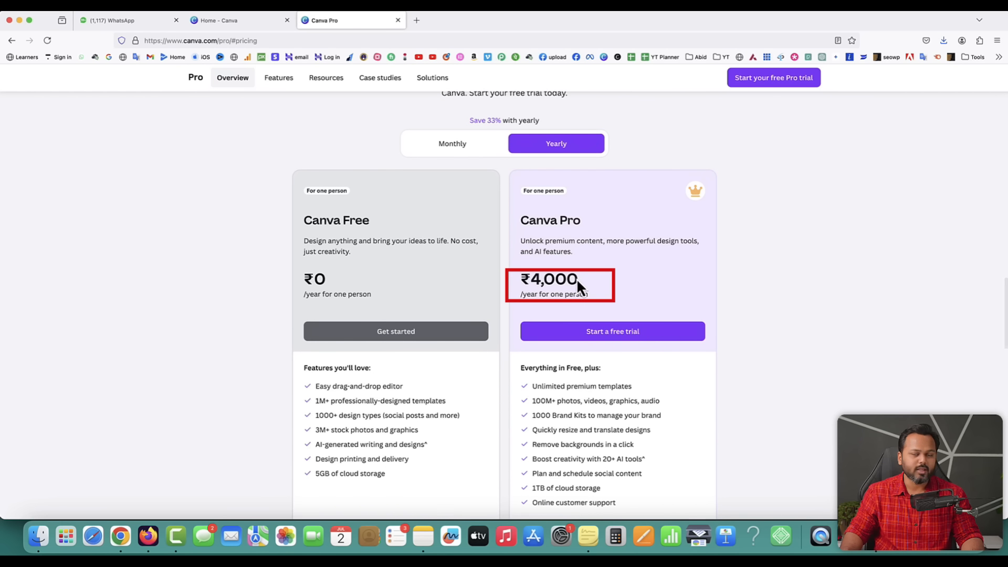
scroll(650, 294, down, 2)
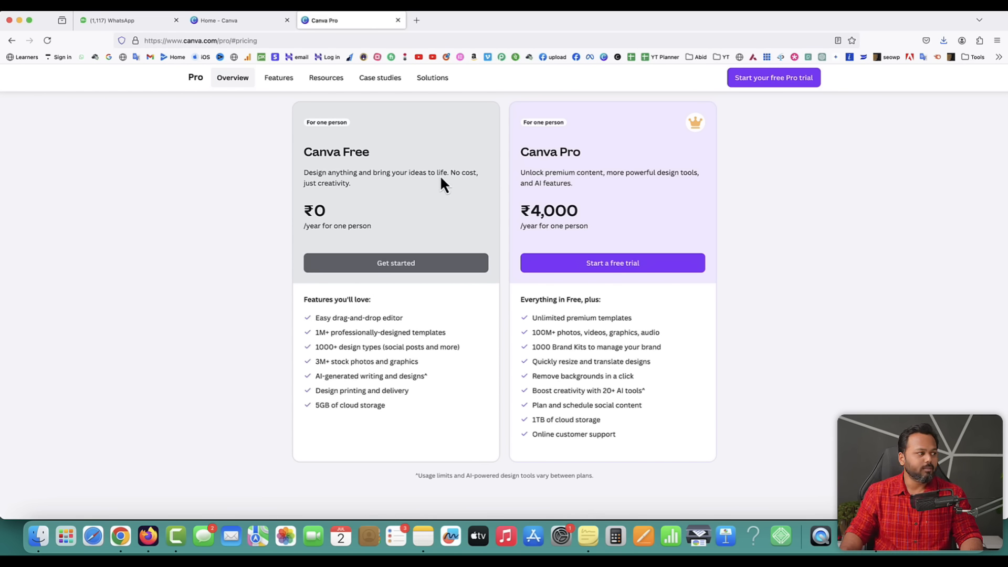
click(254, 23)
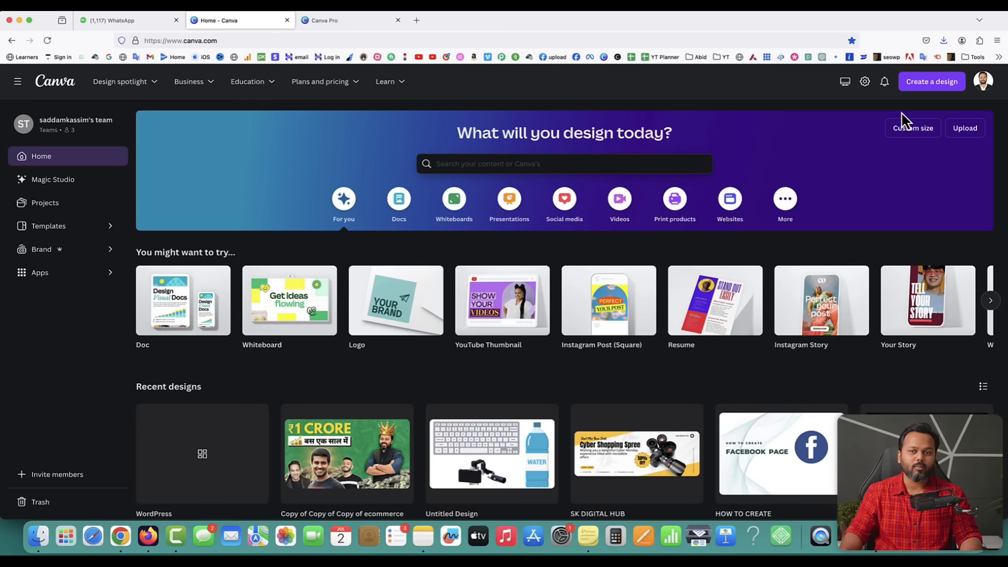
- Create a new YouTube Thumbnail design, close the home tab, and scroll through its templates
click(930, 87)
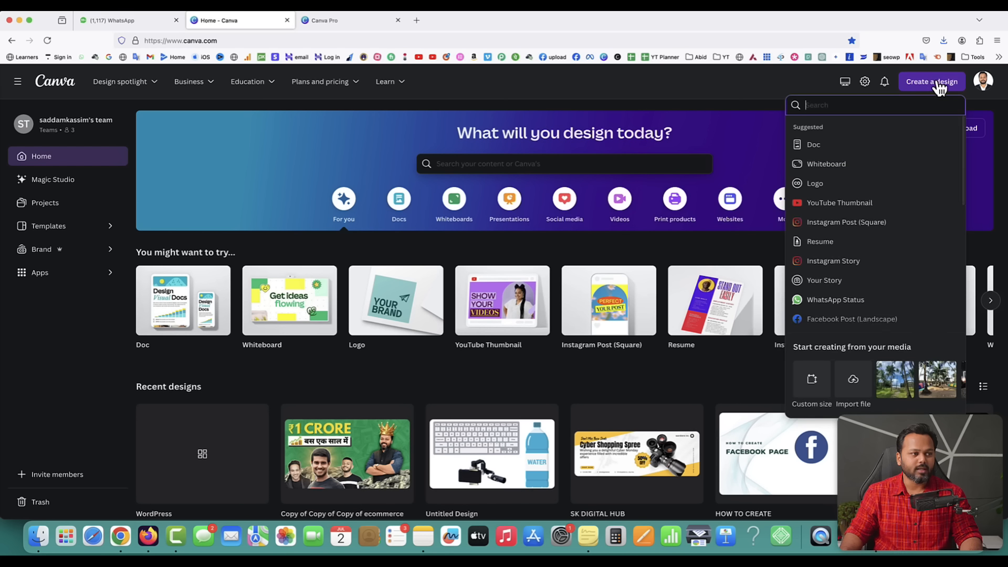
click(834, 206)
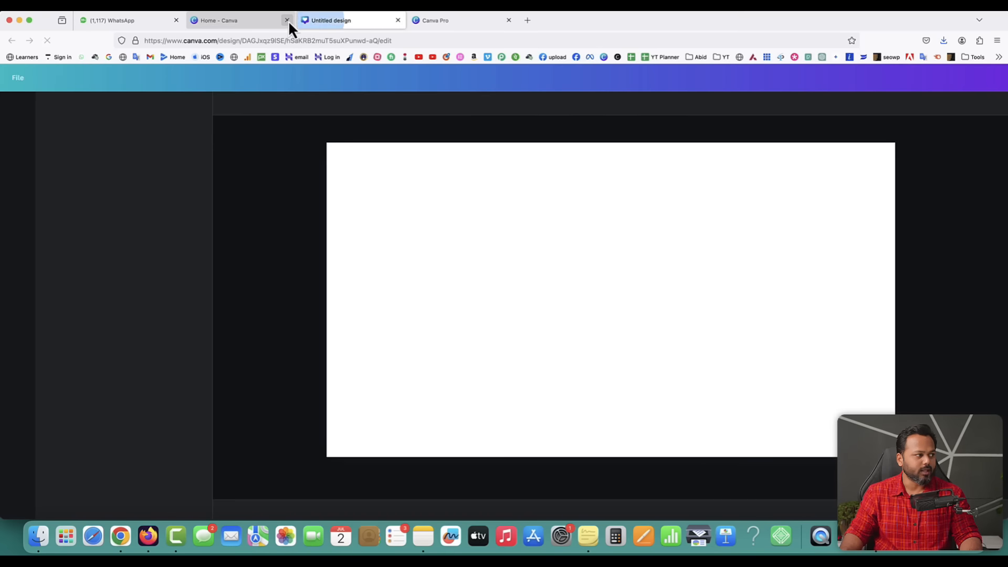
click(287, 20)
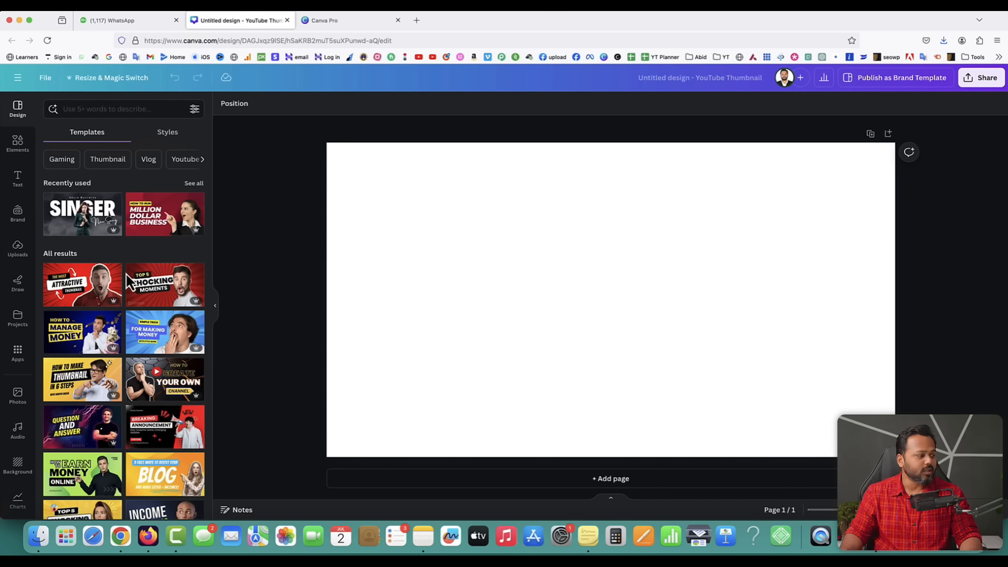
scroll(127, 279, down, 5)
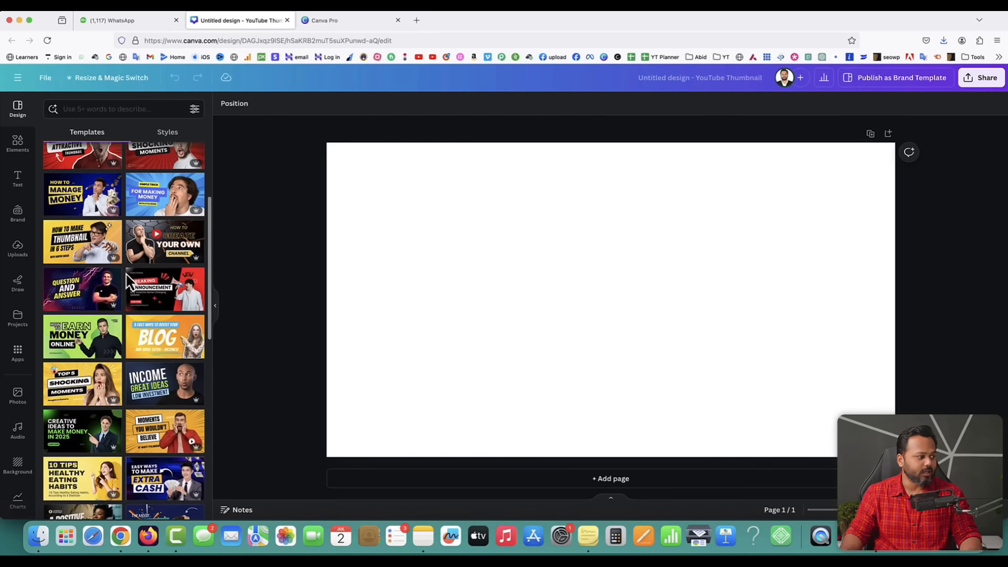
scroll(127, 277, down, 8)
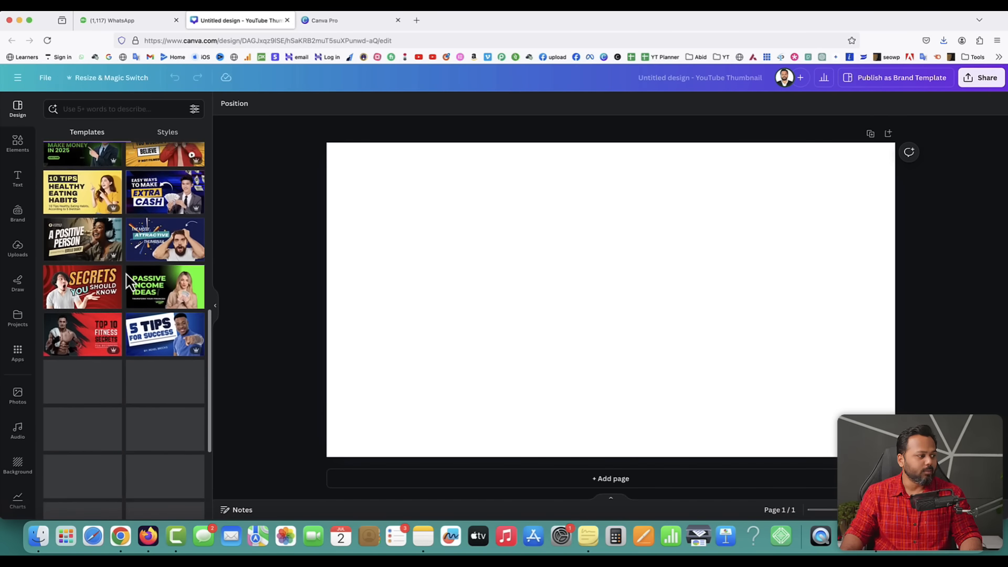
scroll(127, 279, down, 1)
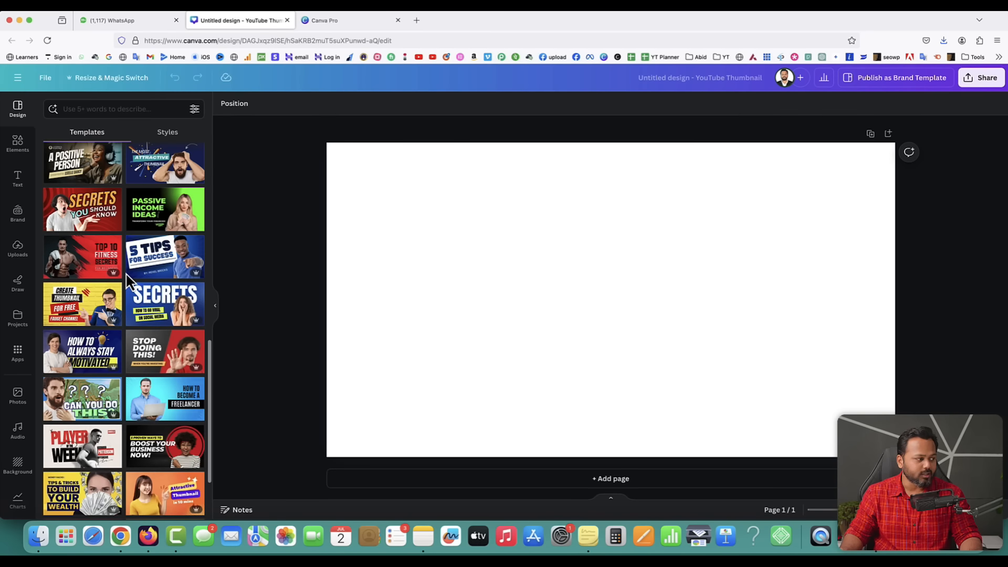
scroll(127, 276, down, 5)
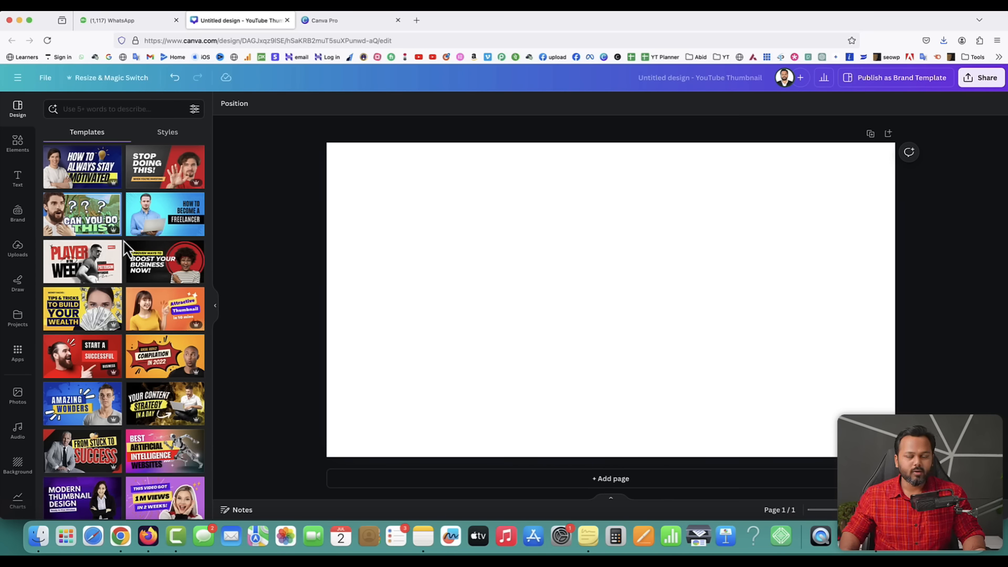
- Try the Tips & Tricks money template, then apply the Gold and Black 'How to Earn Money Online' template
click(83, 311)
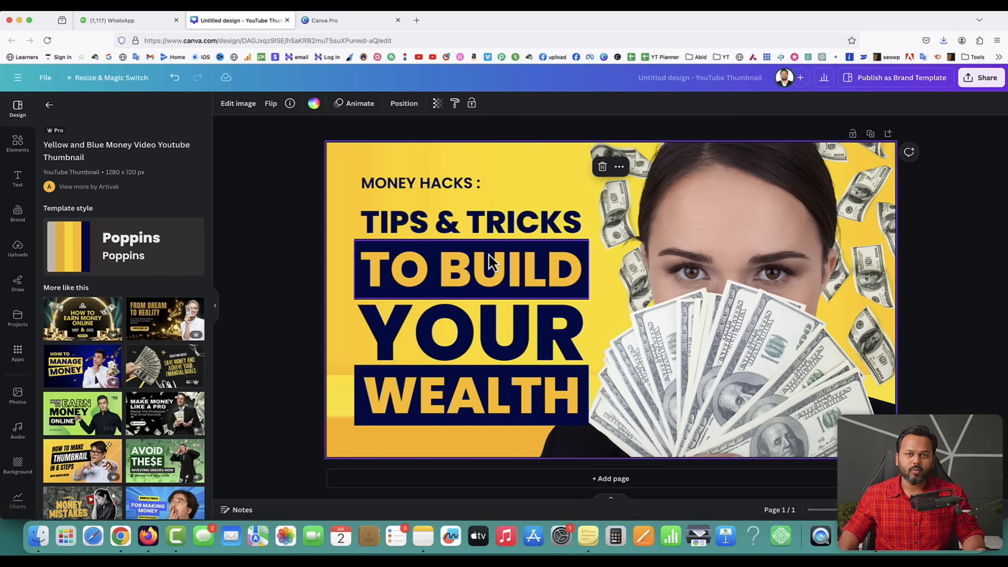
scroll(148, 296, down, 3)
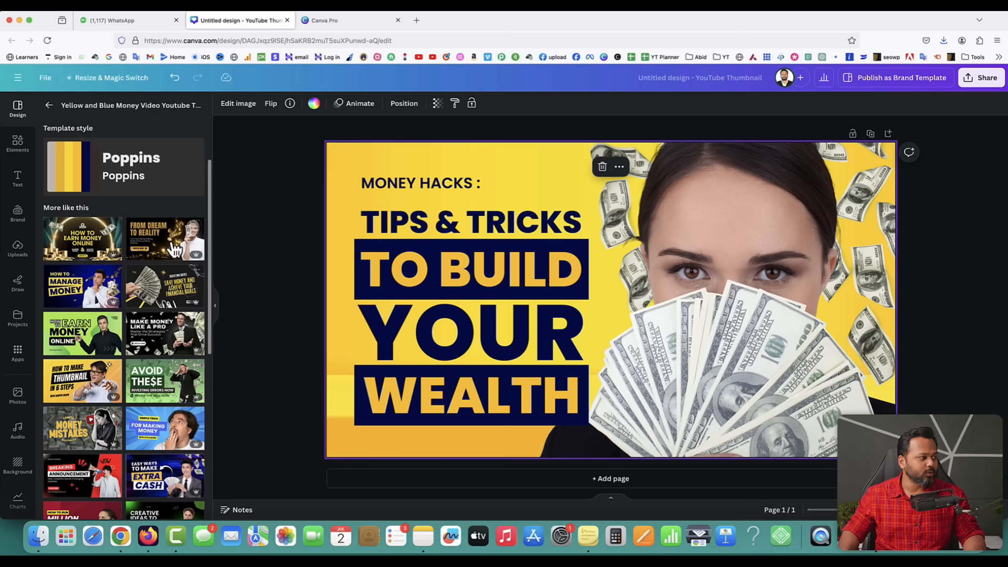
scroll(127, 271, down, 5)
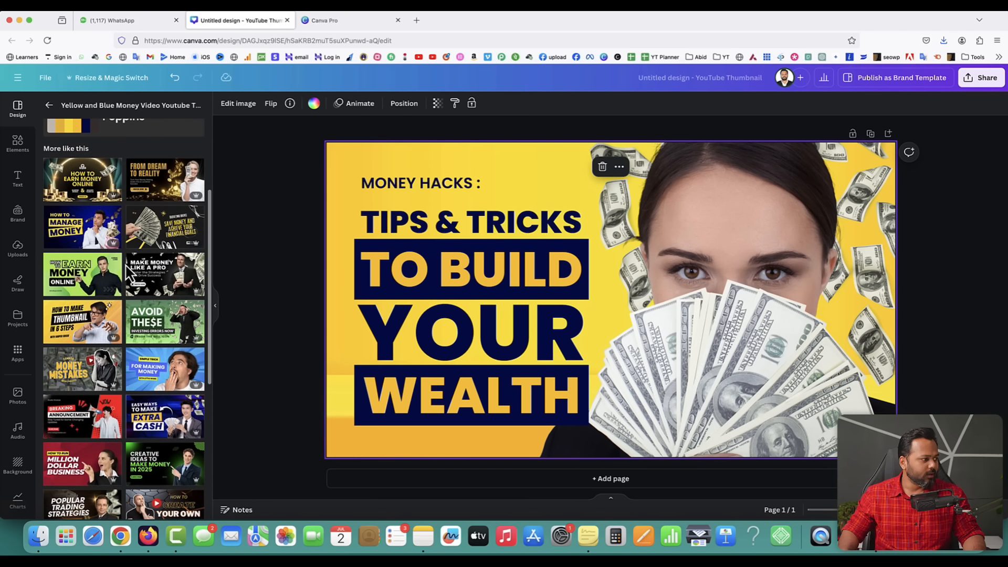
scroll(126, 271, up, 6)
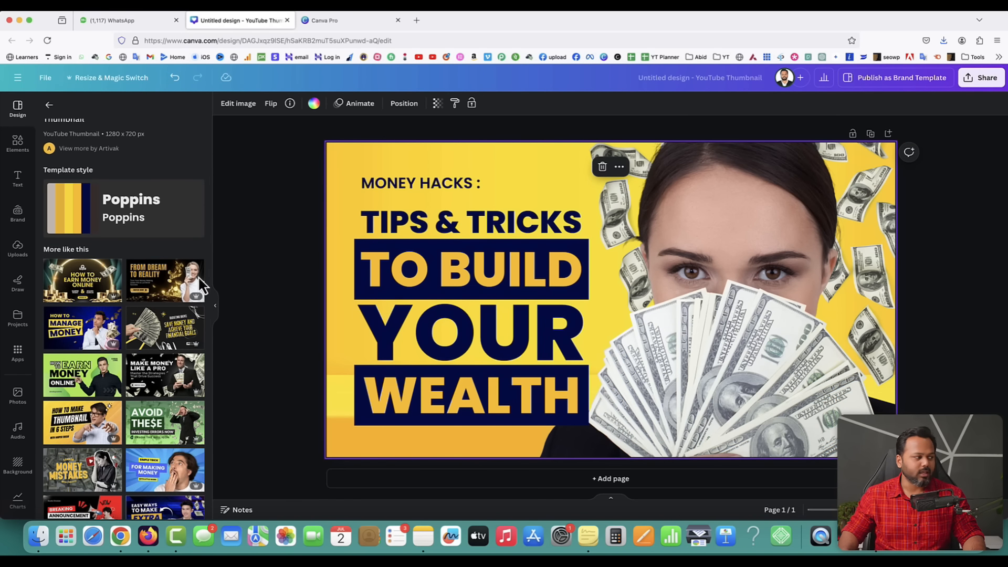
click(80, 286)
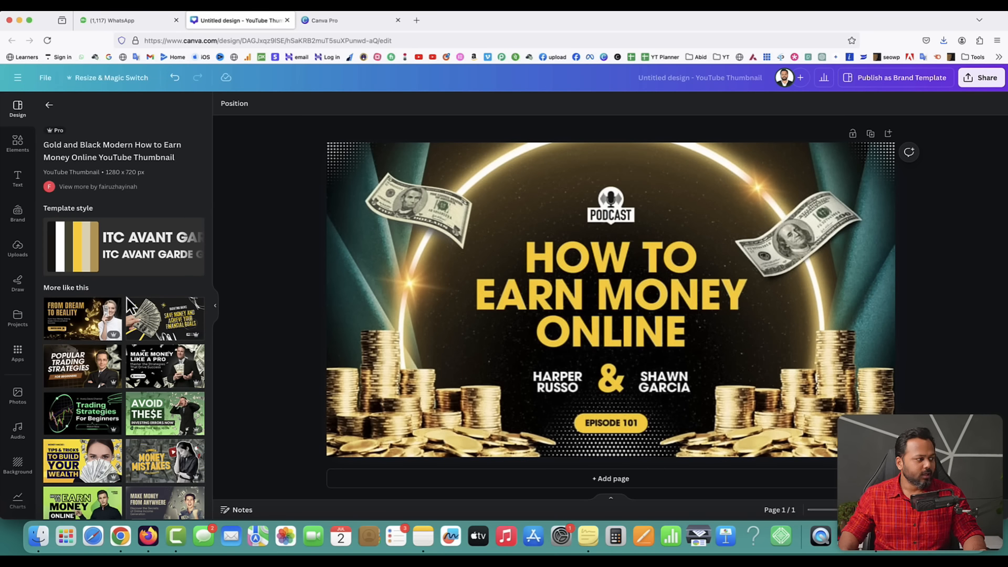
scroll(126, 310, down, 5)
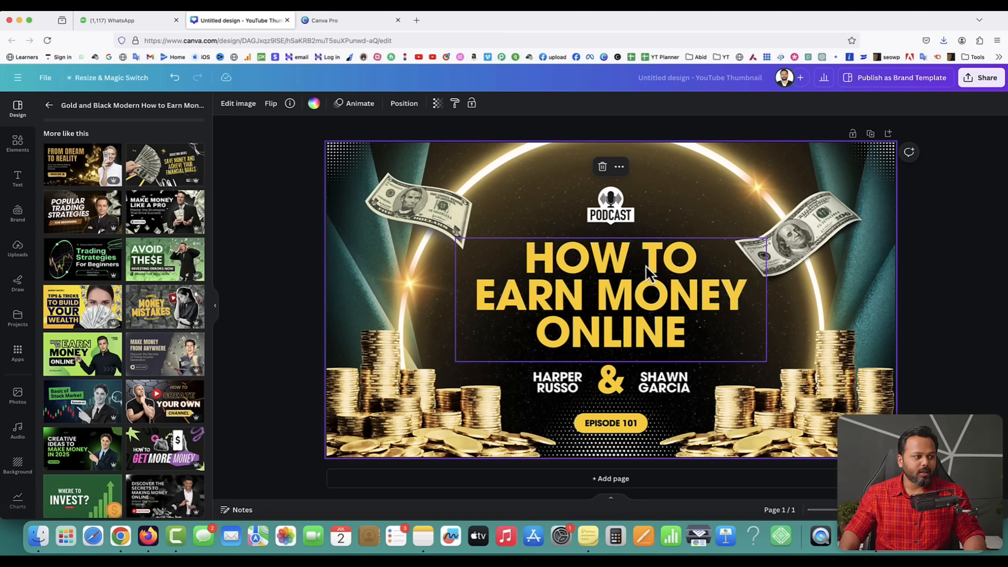
- Replace the template headline with 'ONLINE MONEY MAKING IDEAS', dropping the trailing 2024
double_click(614, 293)
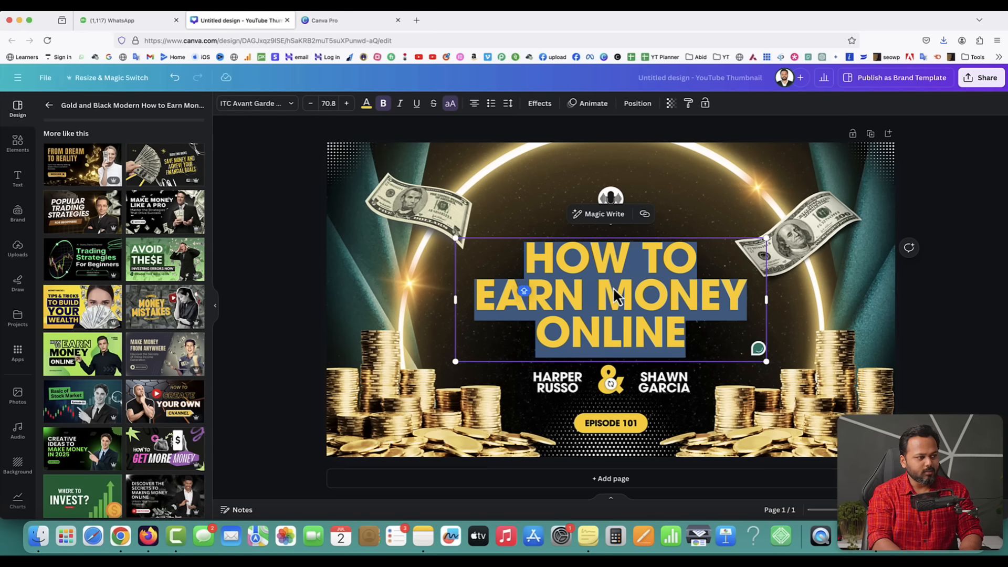
text(ONLINE MON)
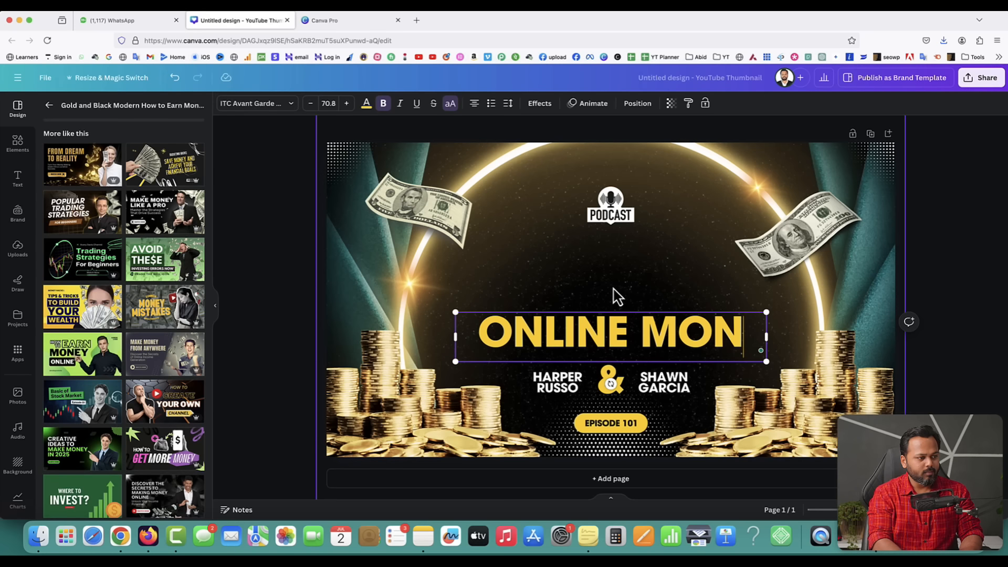
text(EY MAKING)
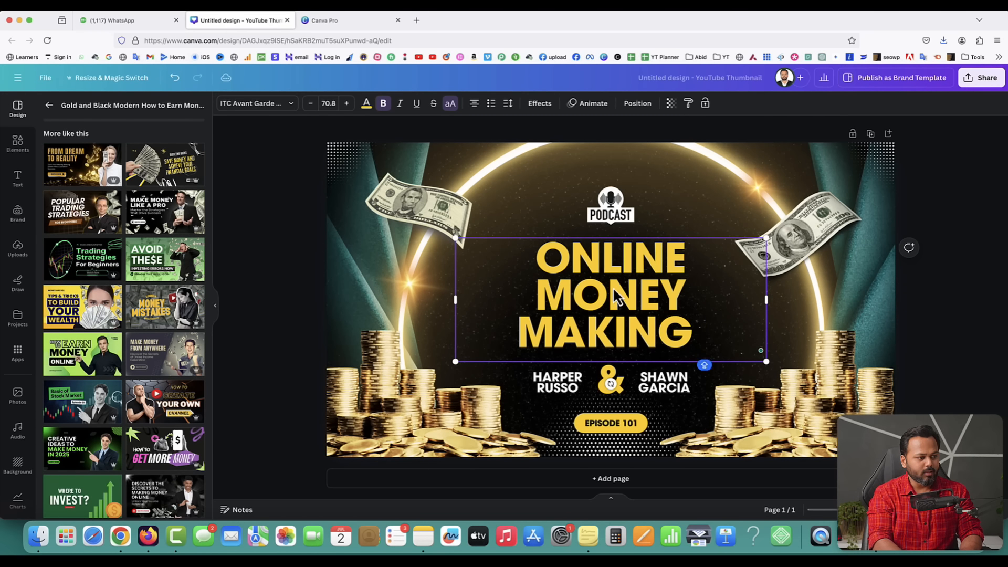
text( IDEAS 20)
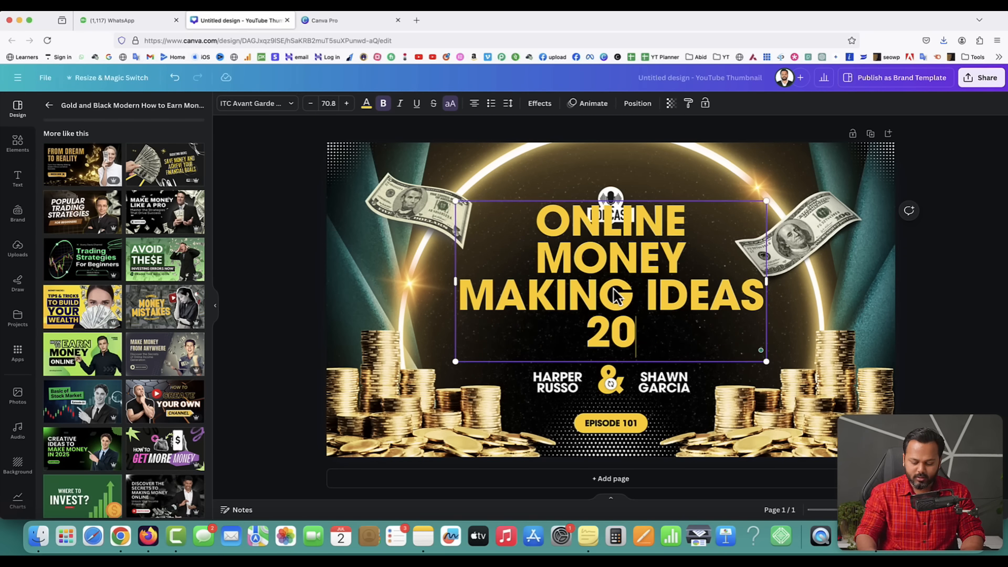
text(24)
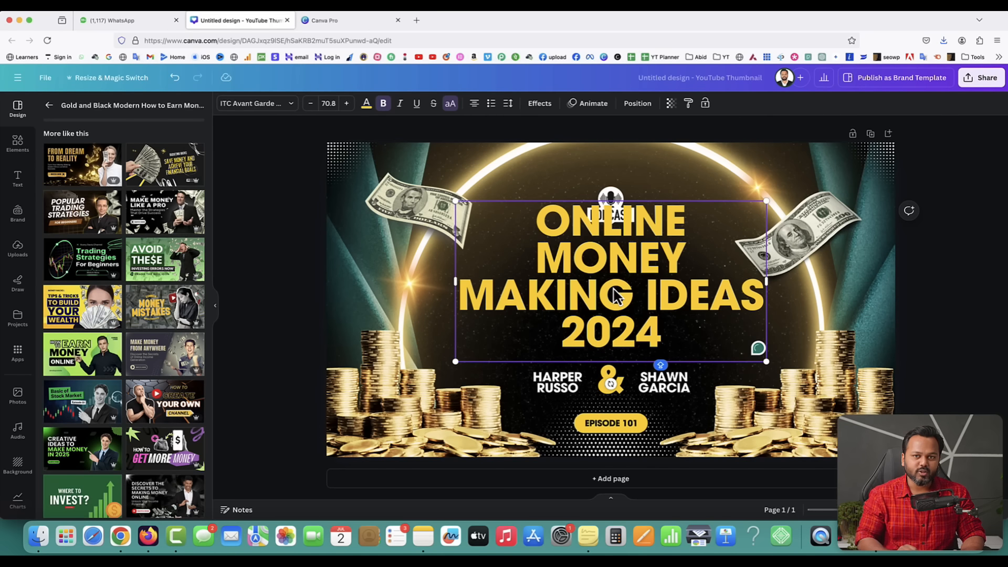
key(BackSpace)
key(BackSpace)
key(BackSpace)
key(BackSpace)
key(BackSpace)
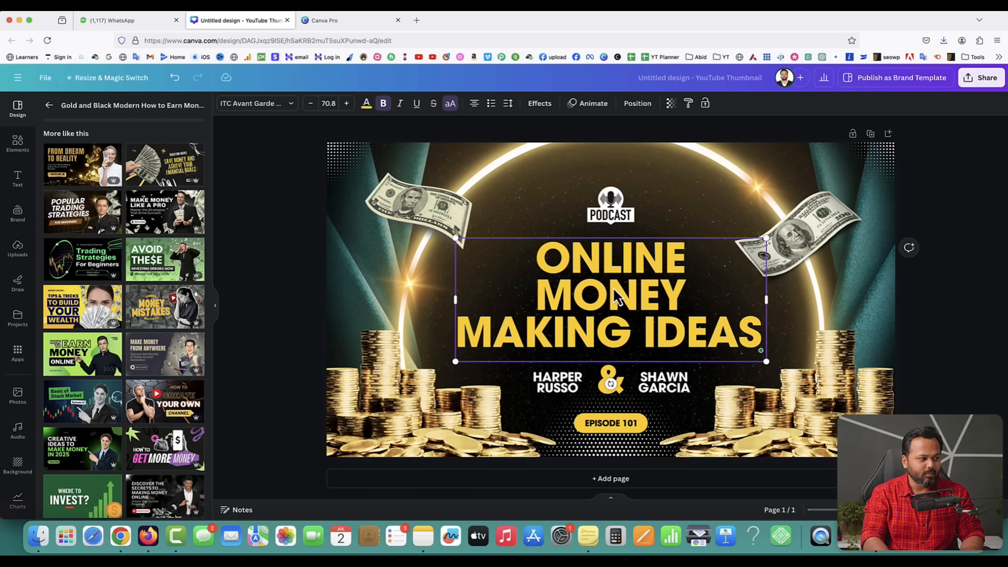
click(938, 295)
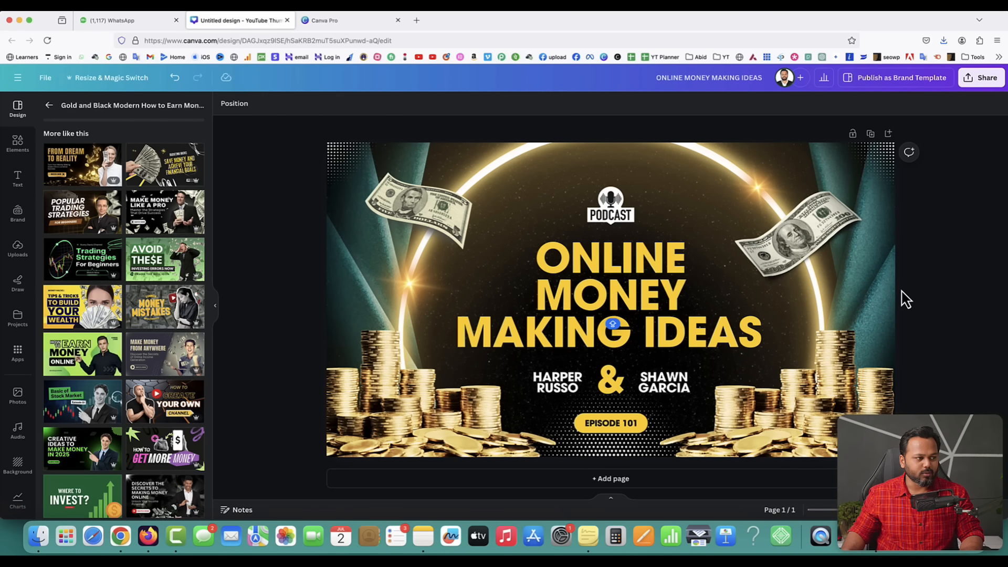
- Search Elements for 2024 and add the colourful 3D 2024 graphic, shrinking it
click(18, 141)
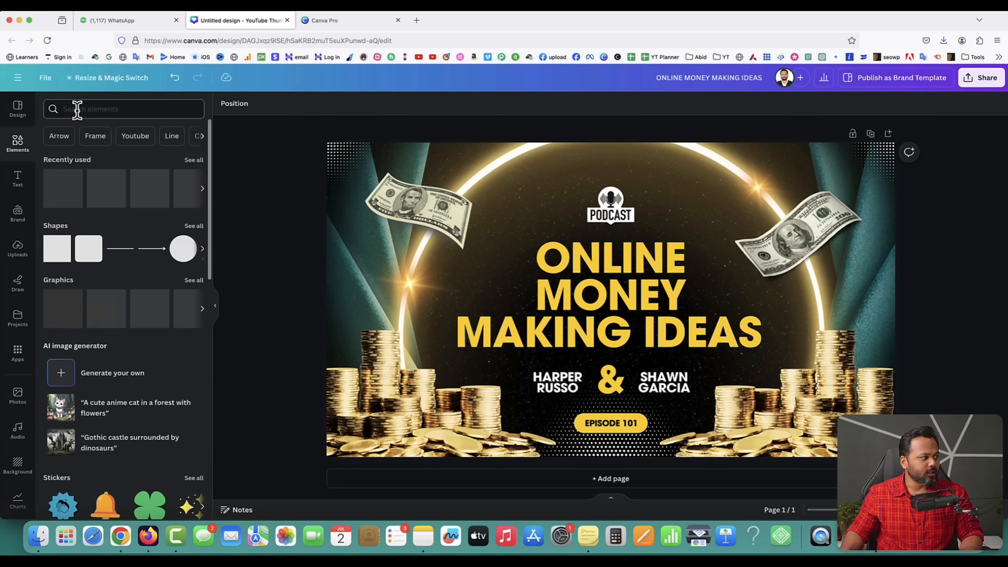
text(2024)
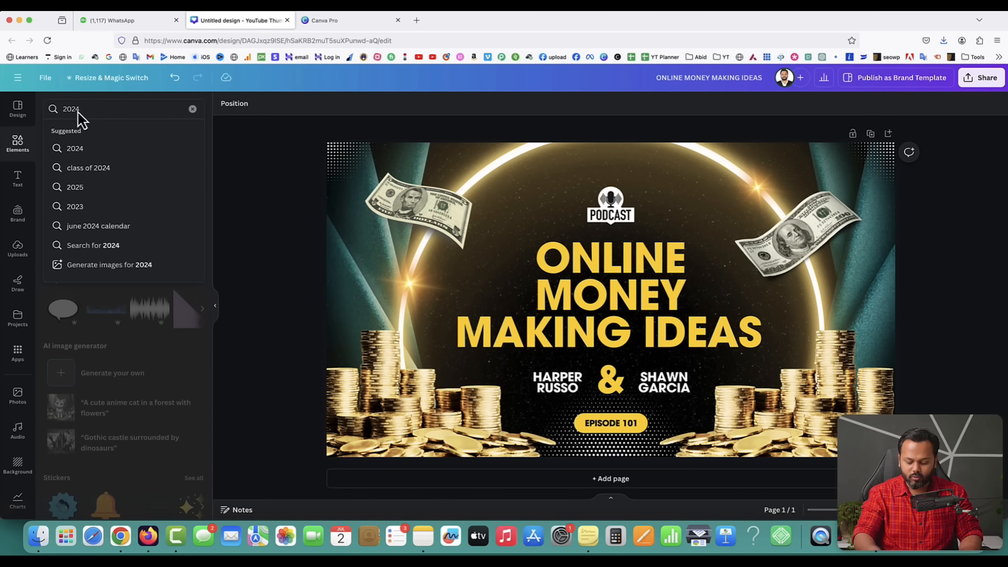
key(Return)
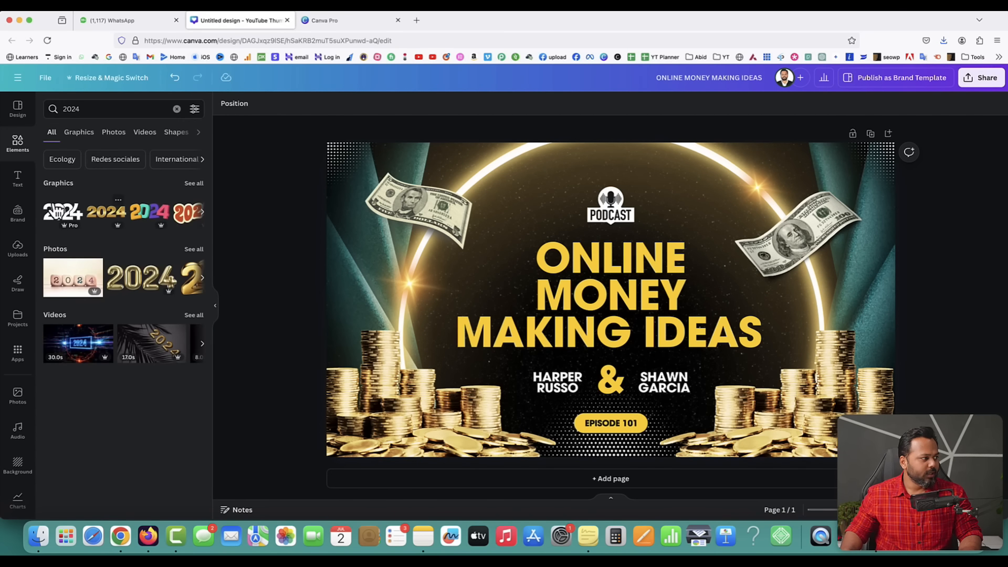
click(199, 188)
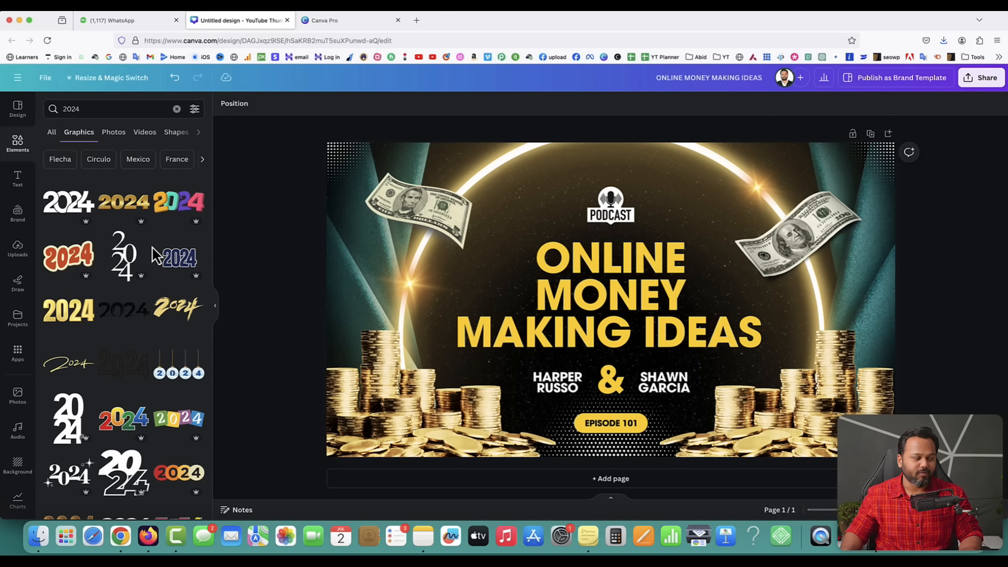
click(191, 211)
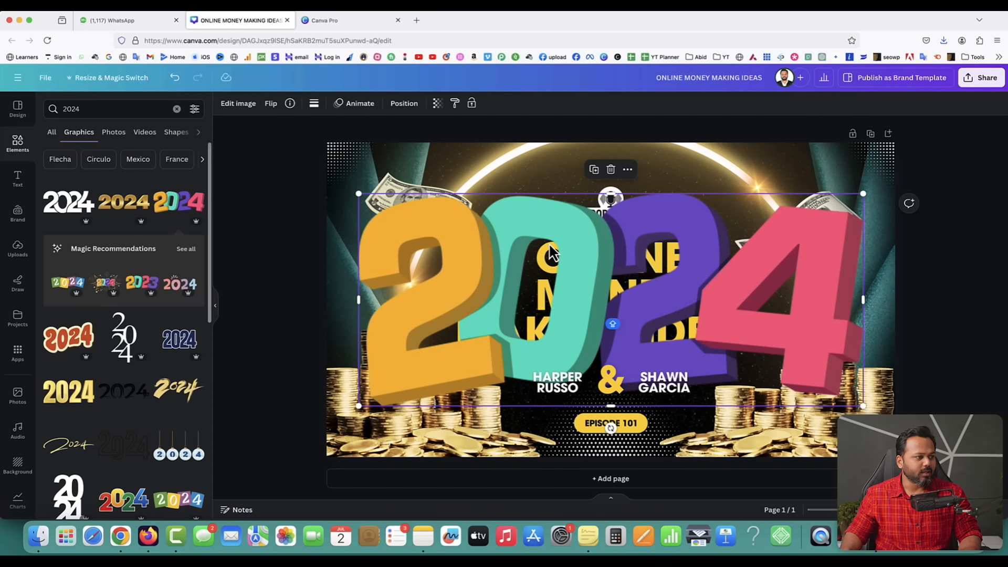
drag(863, 193, 564, 319)
drag(468, 346, 802, 232)
- Delete the host names, ampersand, EPISODE 101 text and pill, fitting the 2024 graphic below the headline
click(557, 391)
key(Delete)
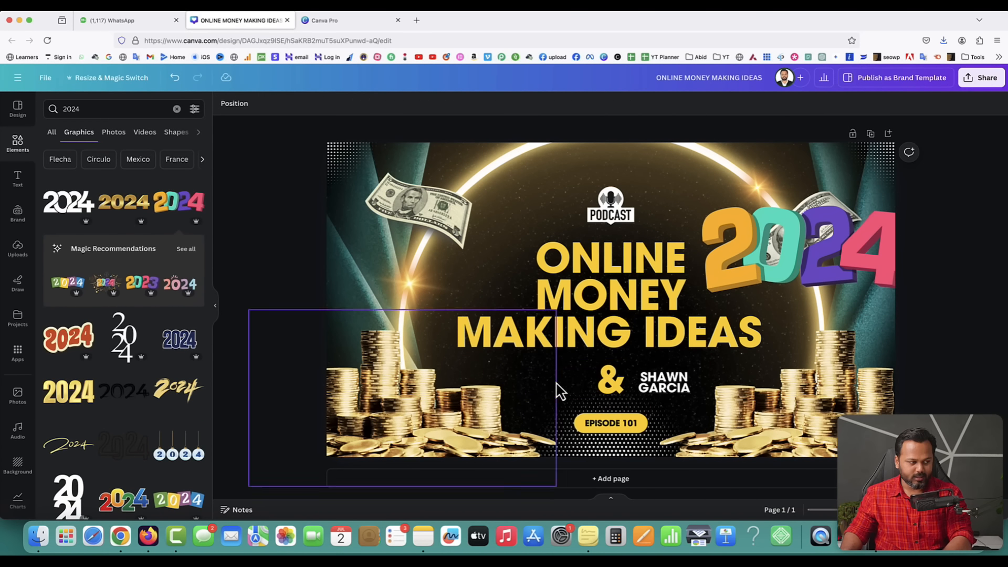
click(603, 386)
key(Delete)
click(656, 386)
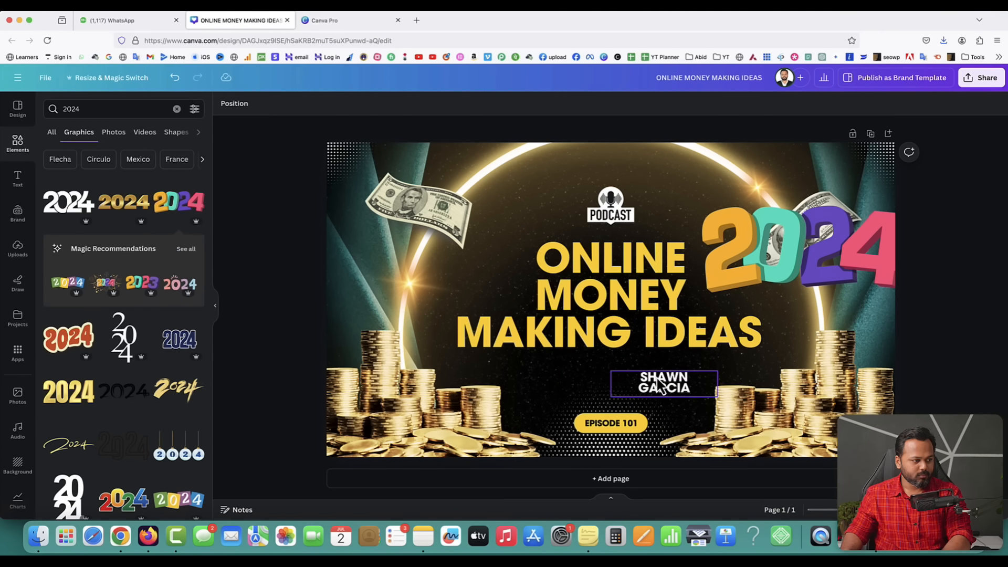
key(Delete)
drag(756, 276, 561, 418)
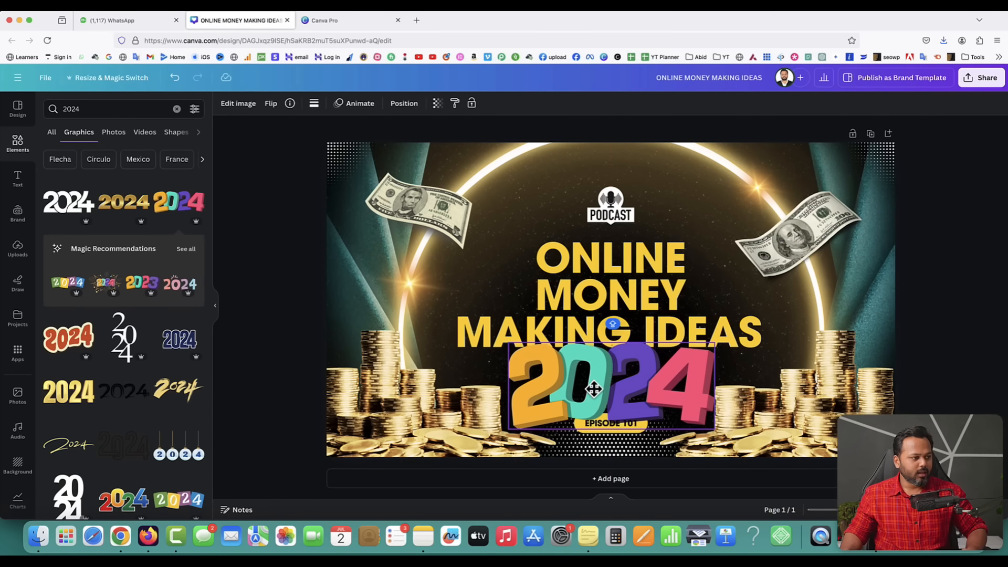
drag(710, 431, 637, 389)
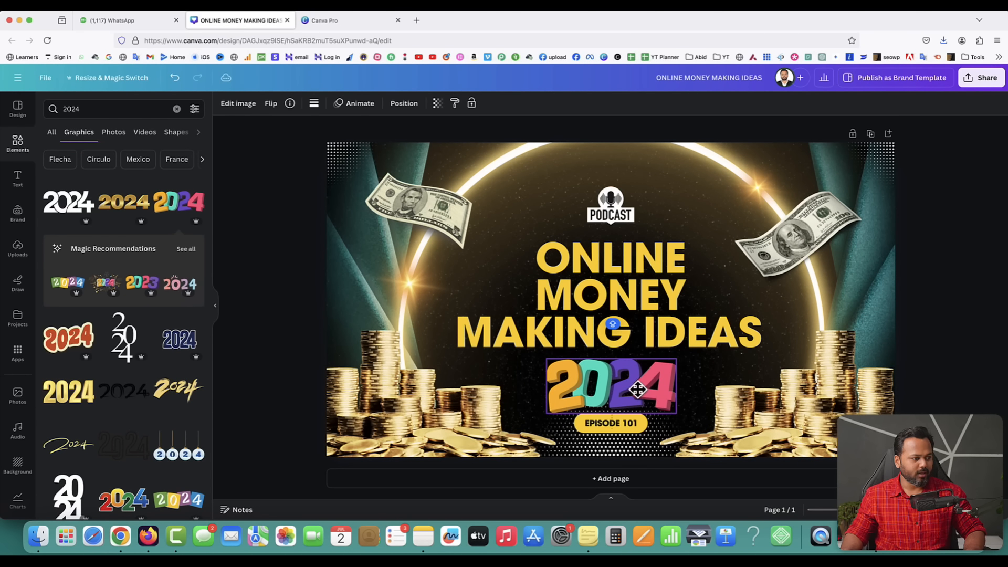
click(612, 423)
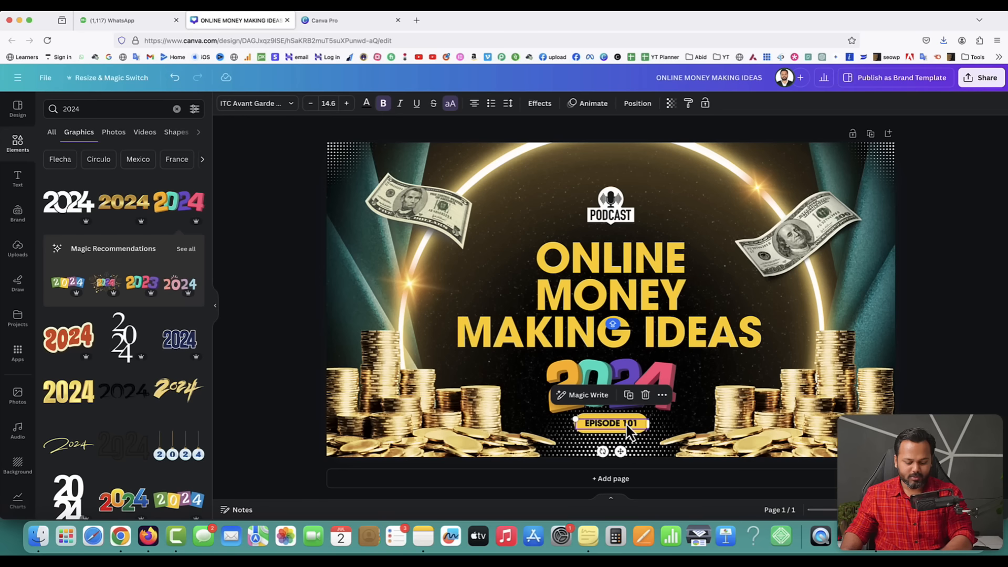
key(Delete)
key(Delete)
click(612, 200)
key(Delete)
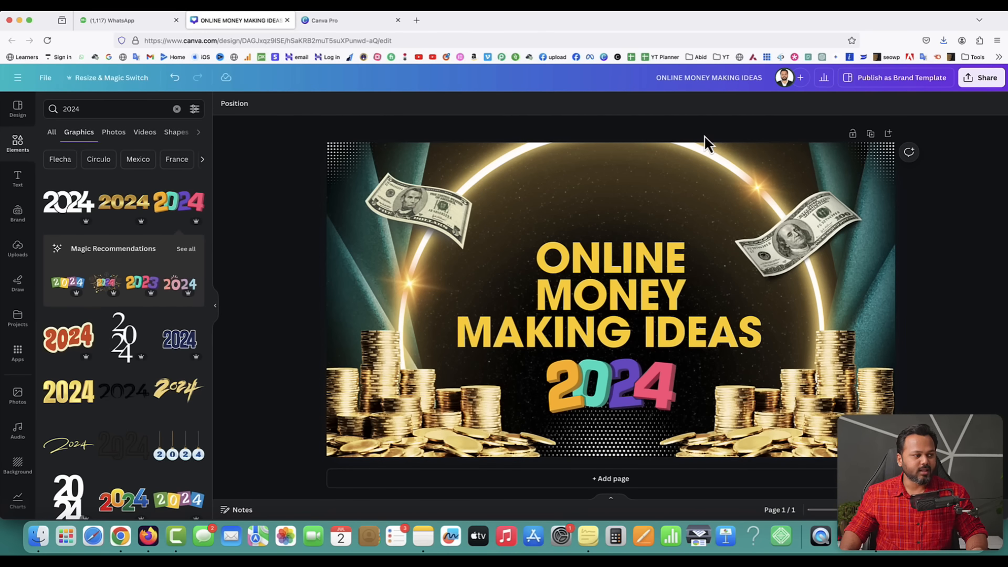
- Shift the headline left, add the uploaded presenter photo on the right, and crop it
drag(612, 292, 507, 283)
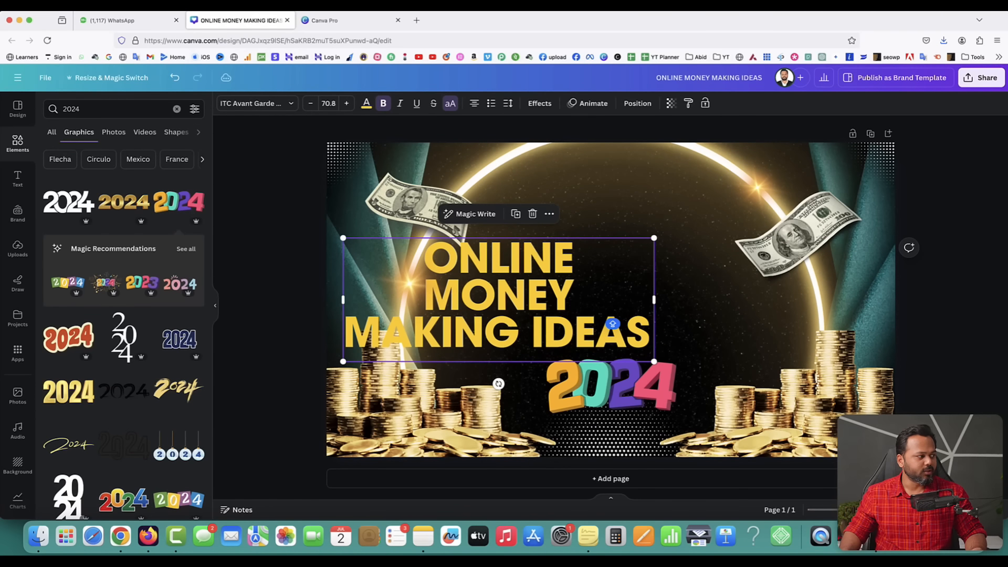
click(12, 257)
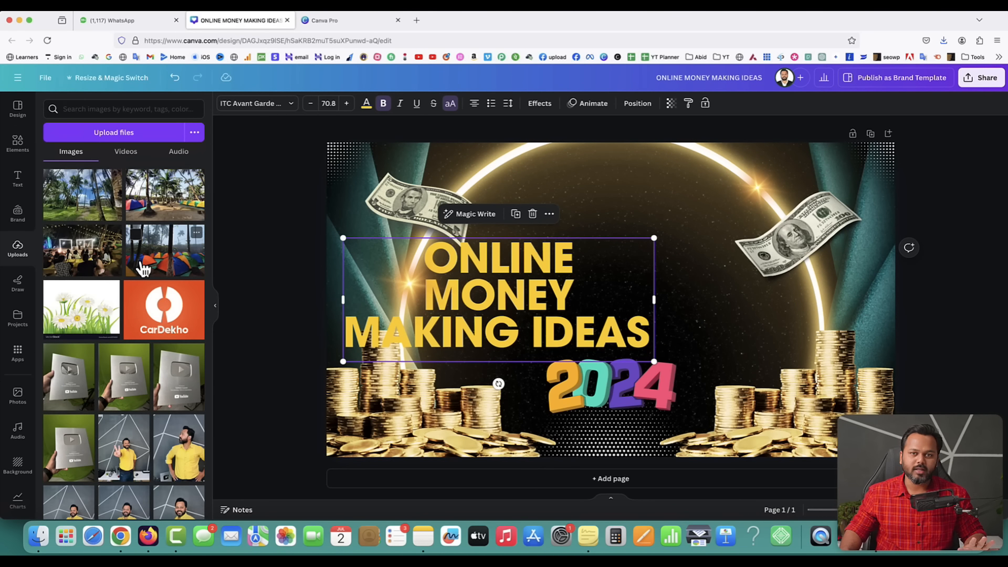
scroll(141, 268, down, 3)
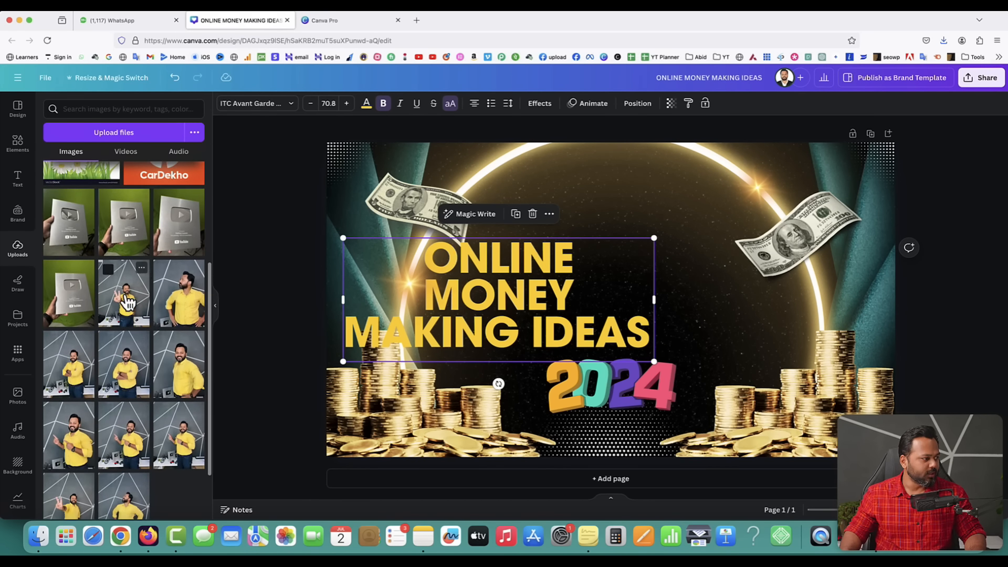
click(123, 305)
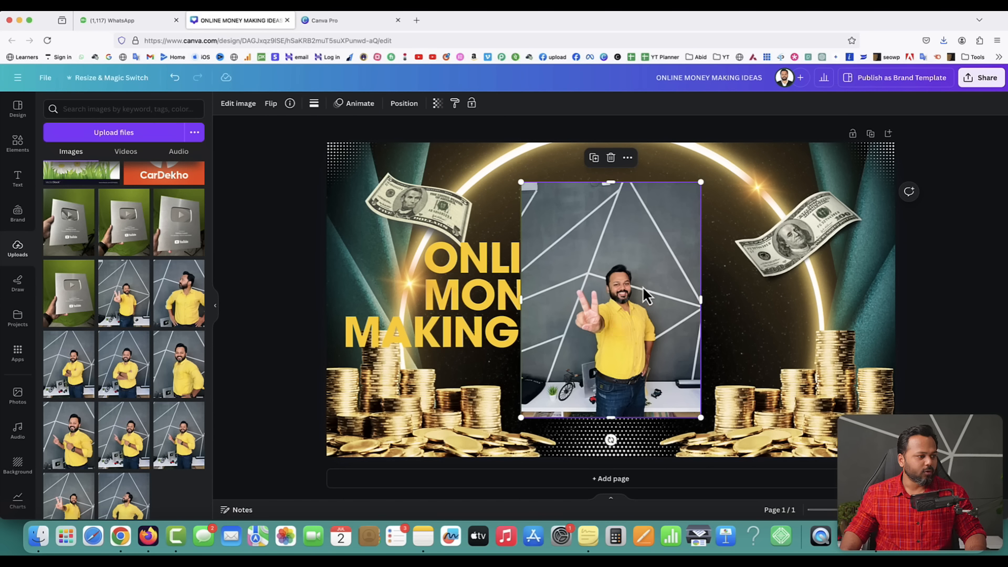
drag(641, 285, 820, 285)
drag(799, 182, 799, 234)
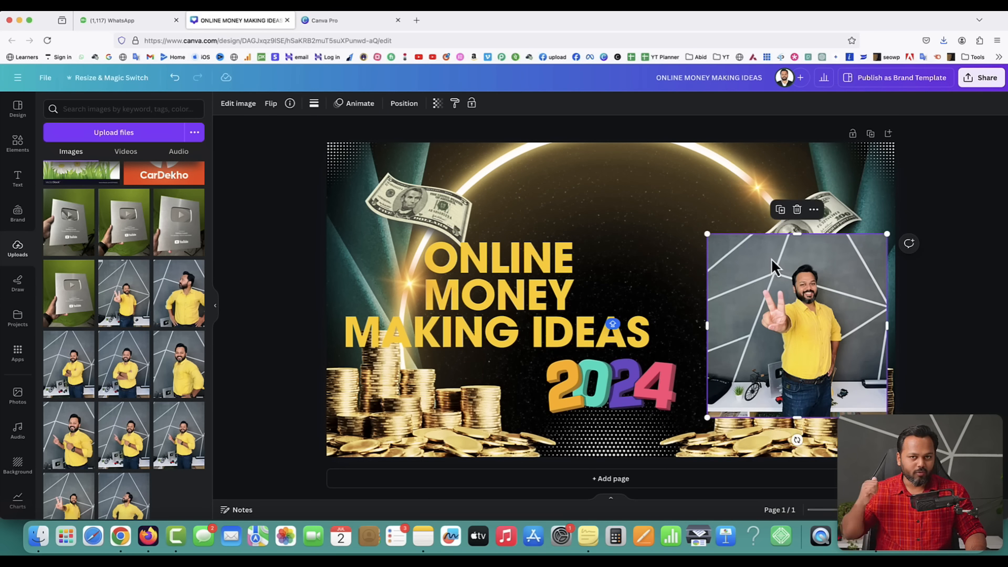
drag(709, 325, 745, 324)
drag(888, 325, 850, 304)
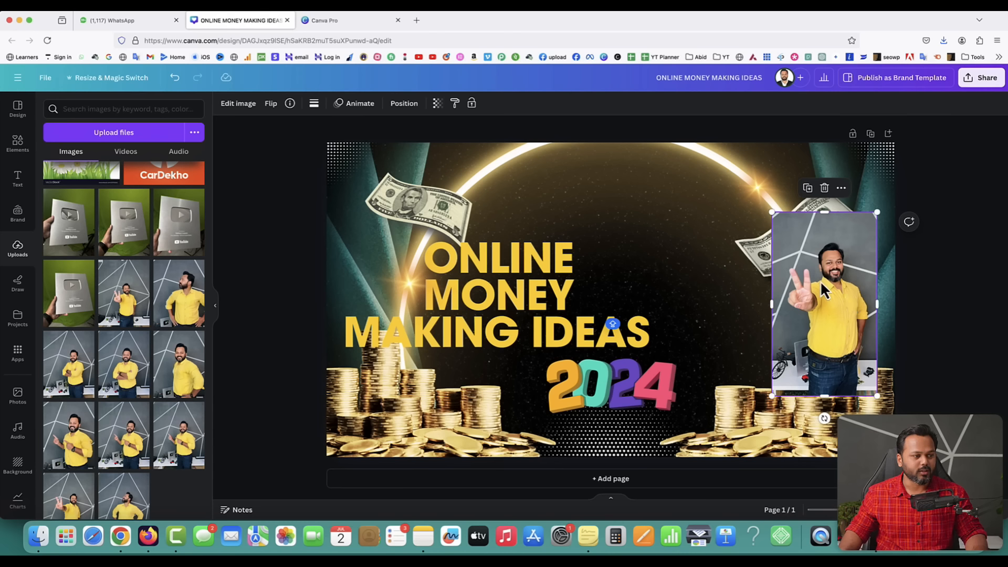
mouse_move(825, 215)
mouse_down()
mouse_move(825, 199)
mouse_move(825, 228)
mouse_up()
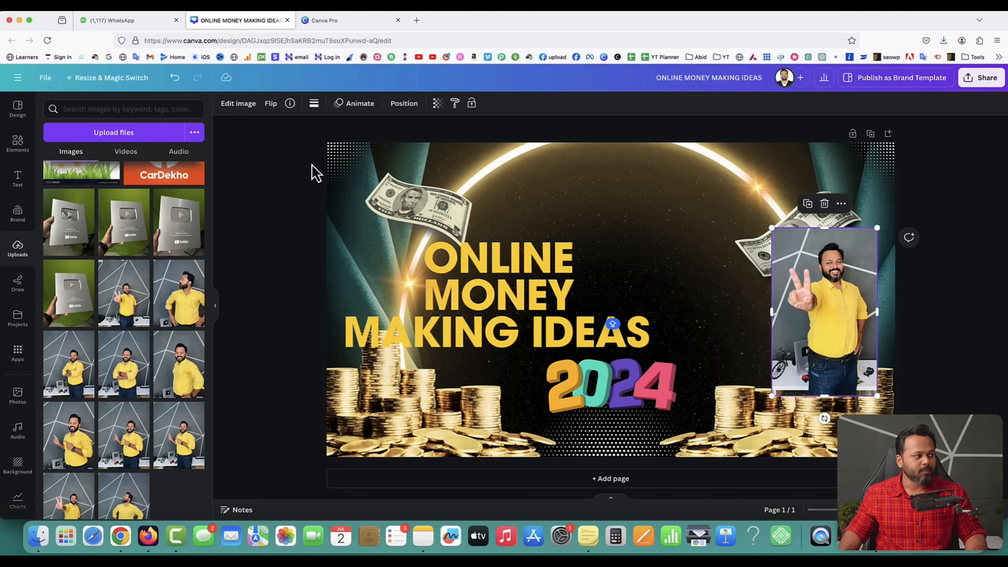
- Remove the presenter photo's background with BG Remover and enlarge the cut-out
click(239, 103)
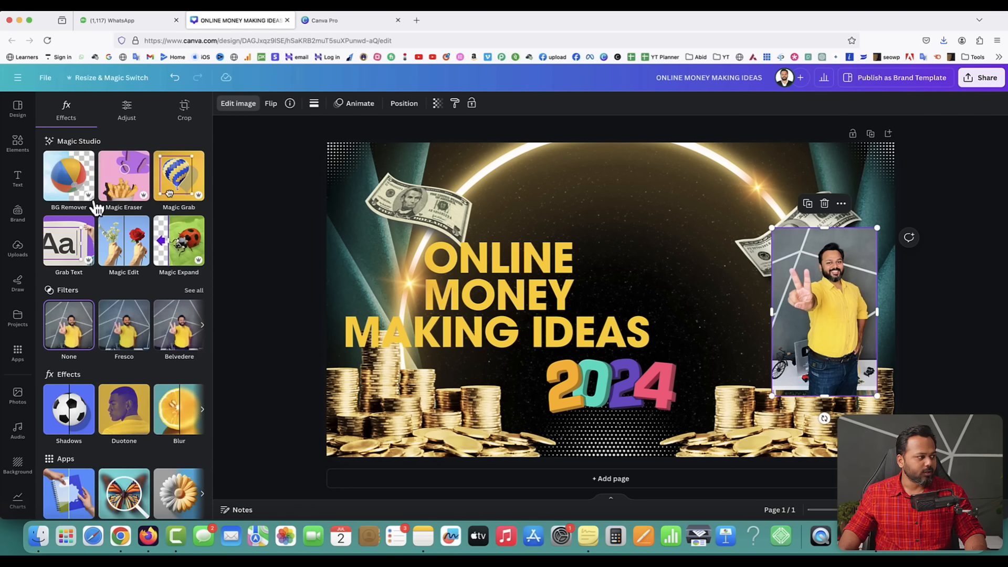
click(69, 185)
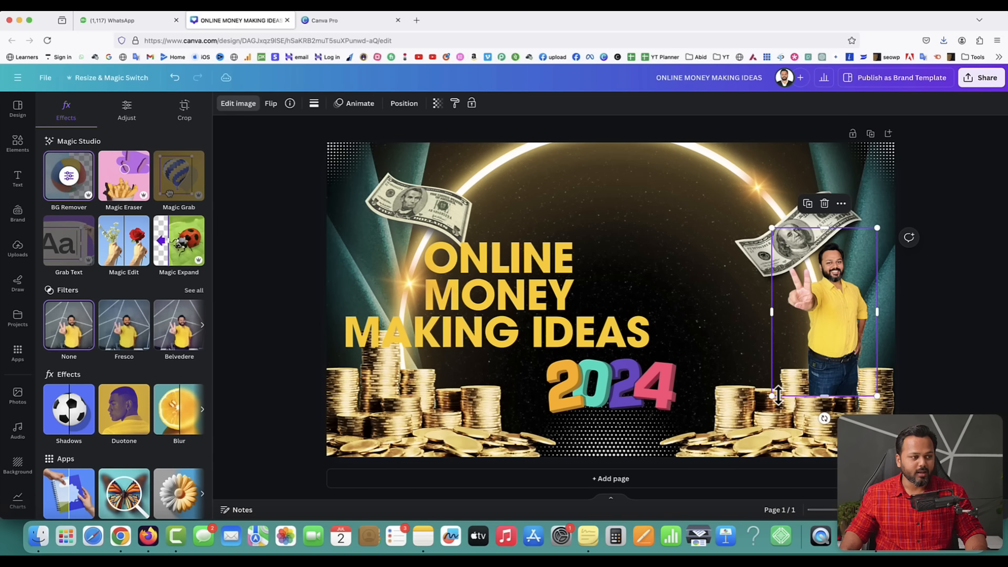
drag(772, 397, 709, 495)
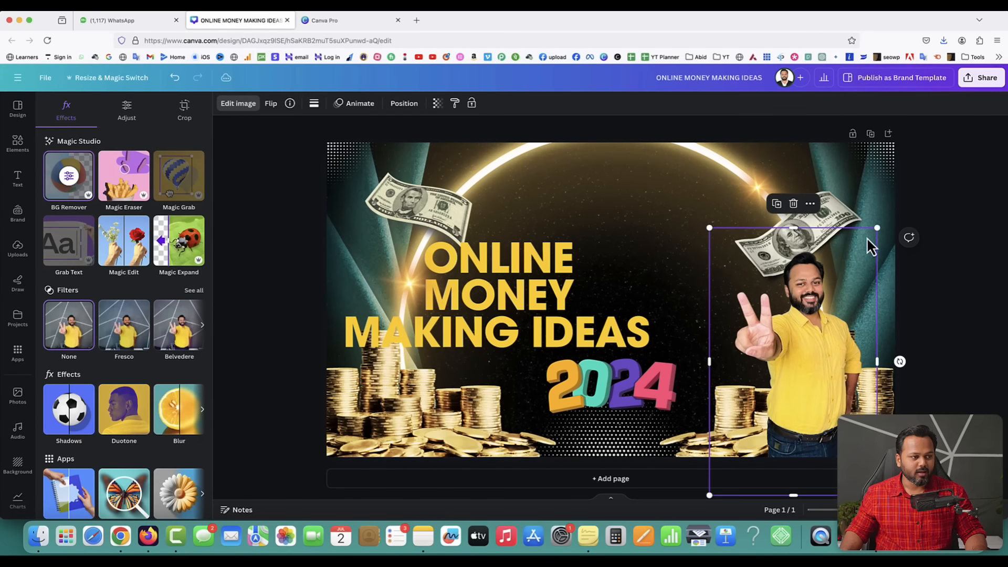
drag(874, 226, 933, 139)
drag(827, 310, 702, 296)
- Place a dollar bill above the title and push the presenter cut-out to the right edge
drag(822, 200, 548, 176)
drag(742, 315, 832, 300)
click(501, 283)
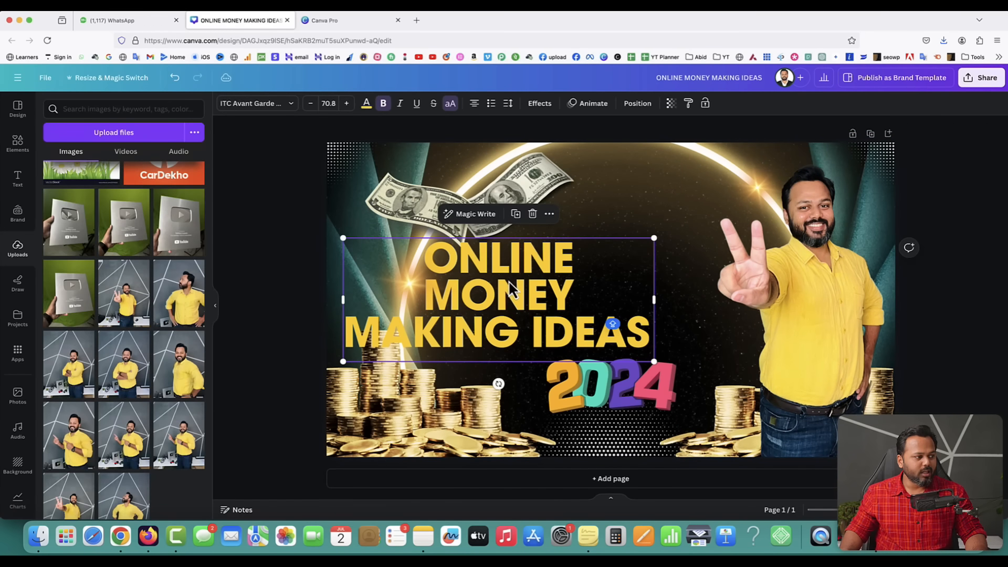
drag(529, 183, 618, 172)
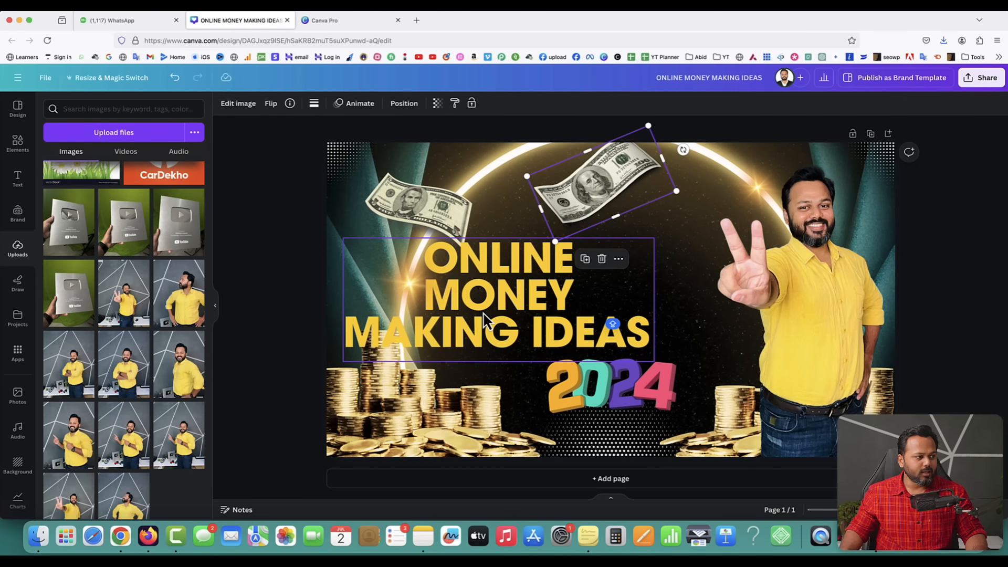
click(486, 319)
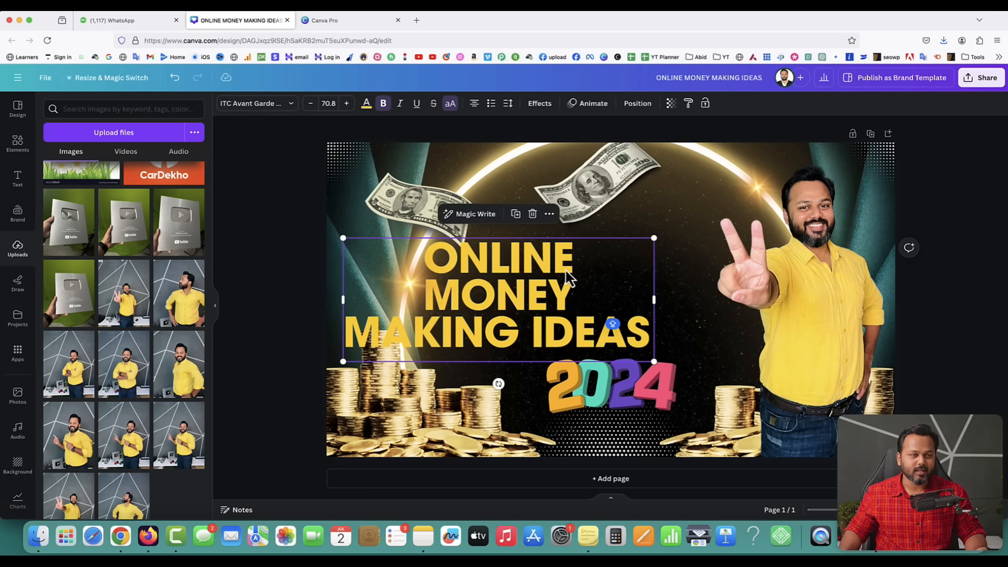
- Open the TypeGradient app and set its main text to ONLINE / MONEY-MAKING / IDEA on three lines
click(19, 359)
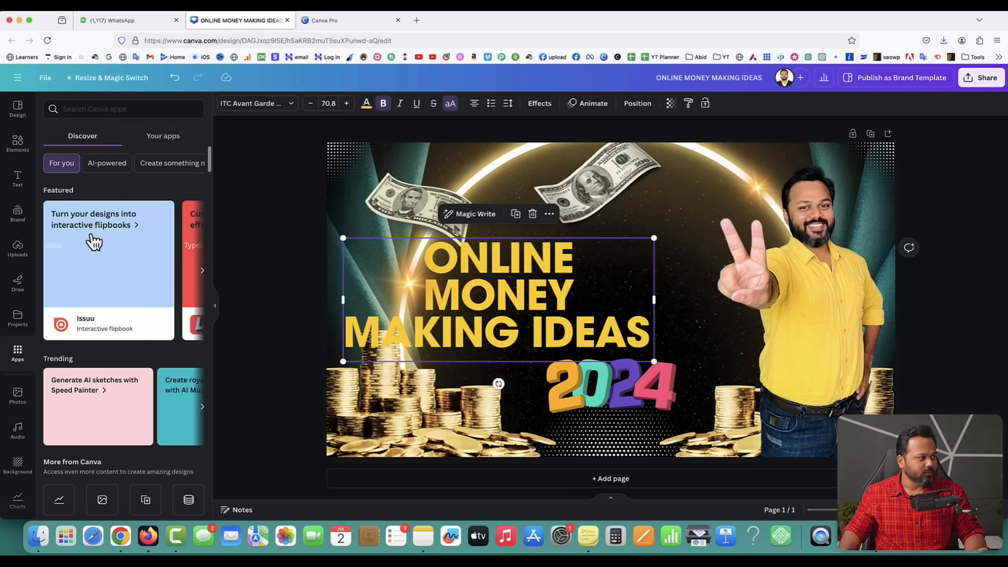
click(68, 109)
text(TYP)
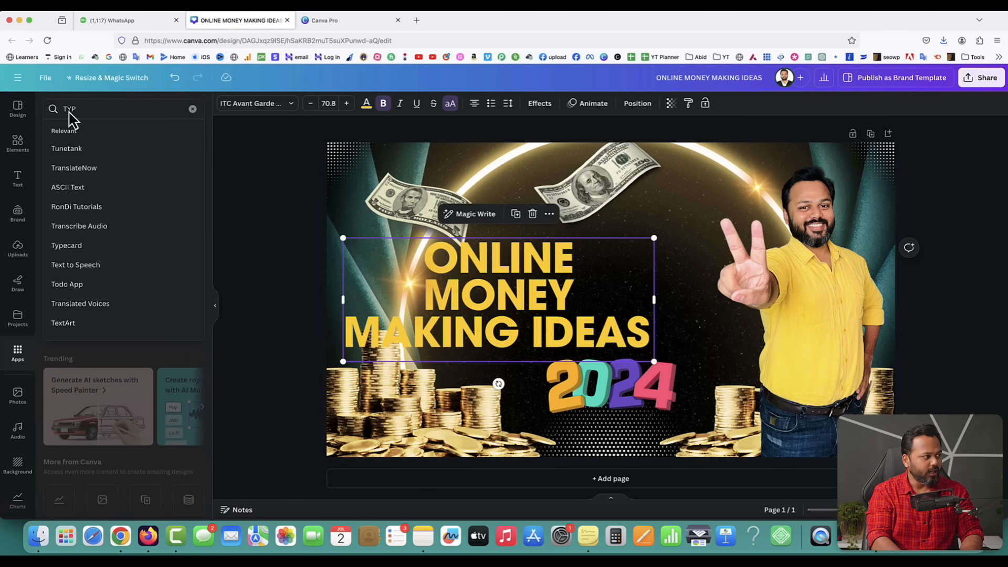
text(EGRADIENT)
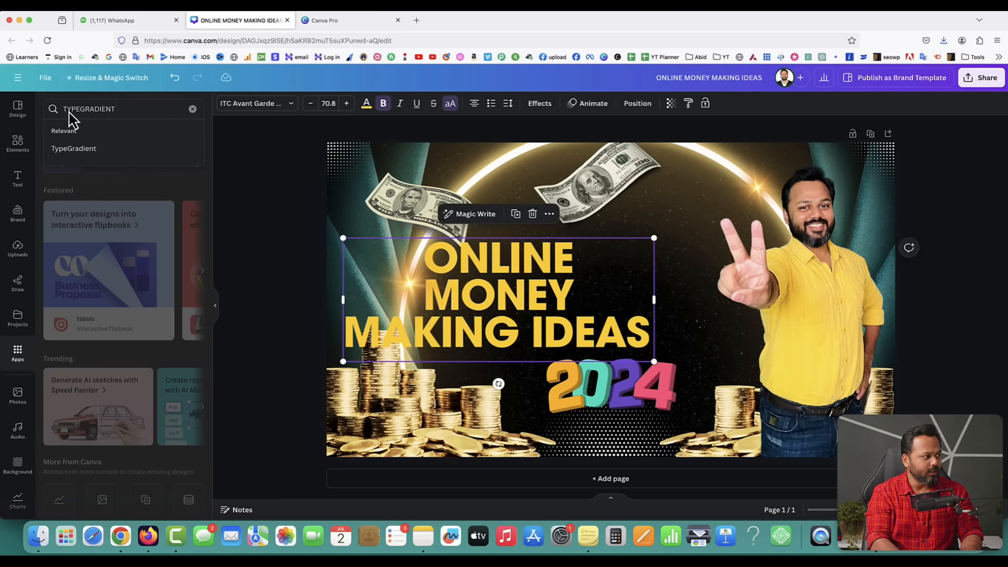
key(Return)
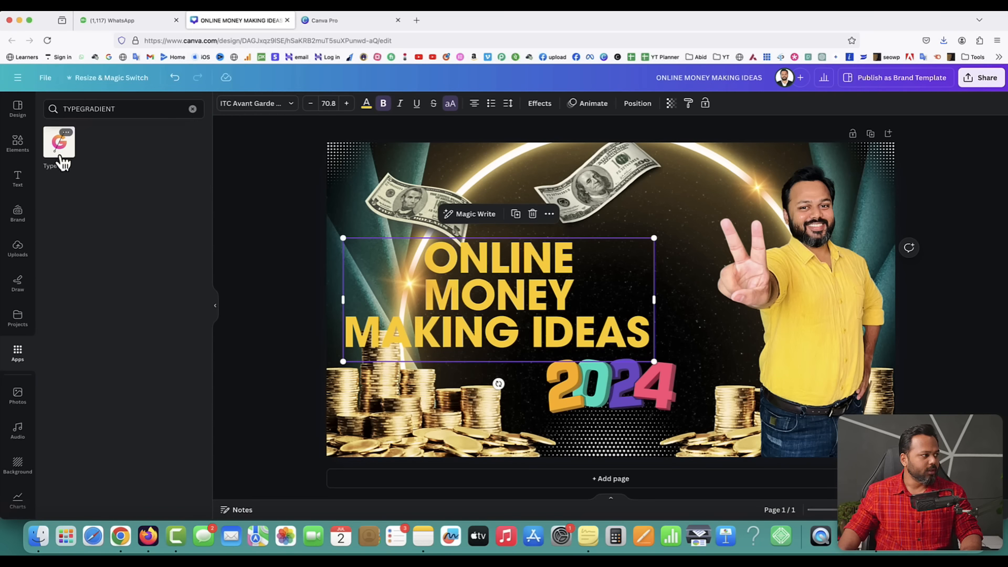
click(59, 142)
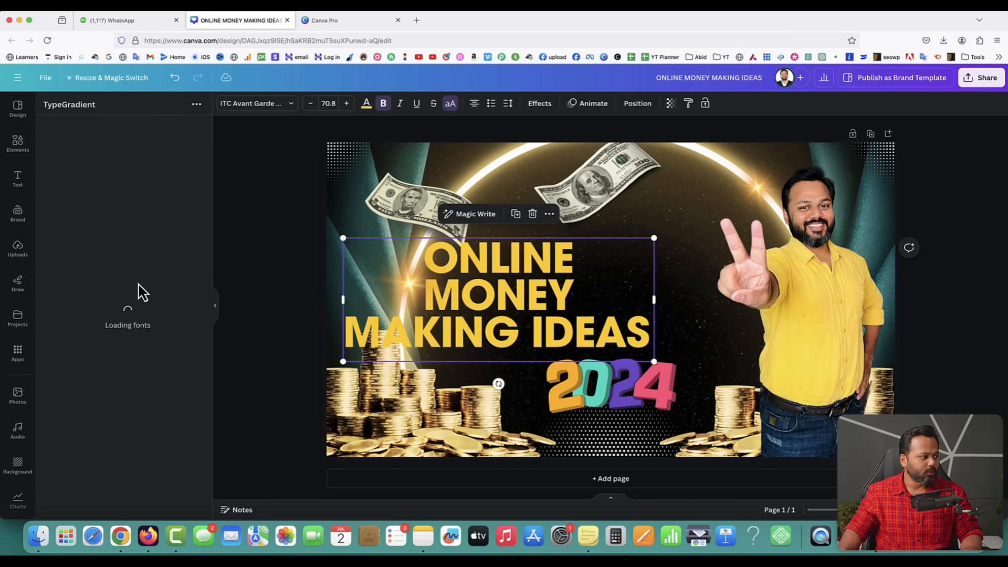
drag(104, 171, 60, 152)
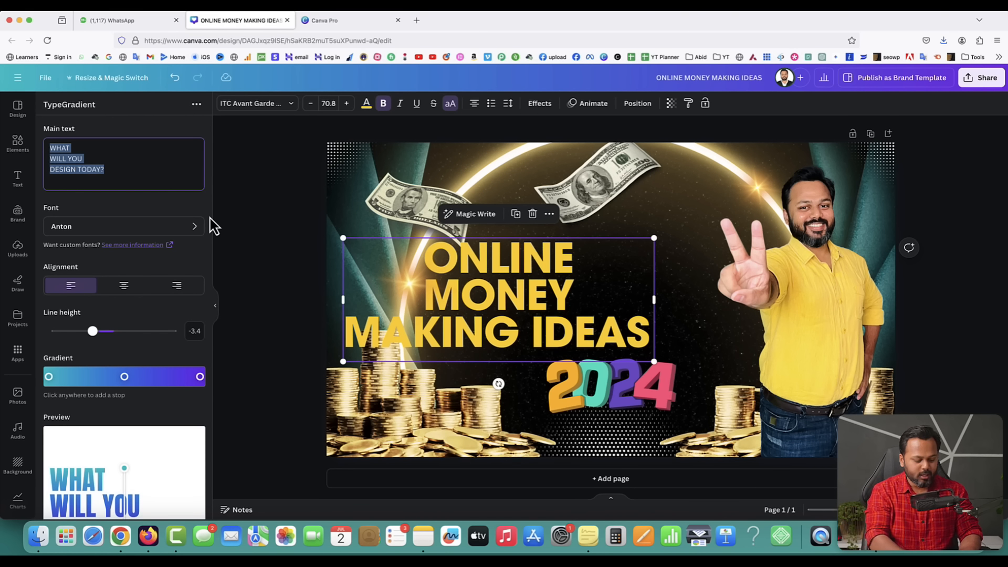
text(ONLINE)
key(Return)
text(M)
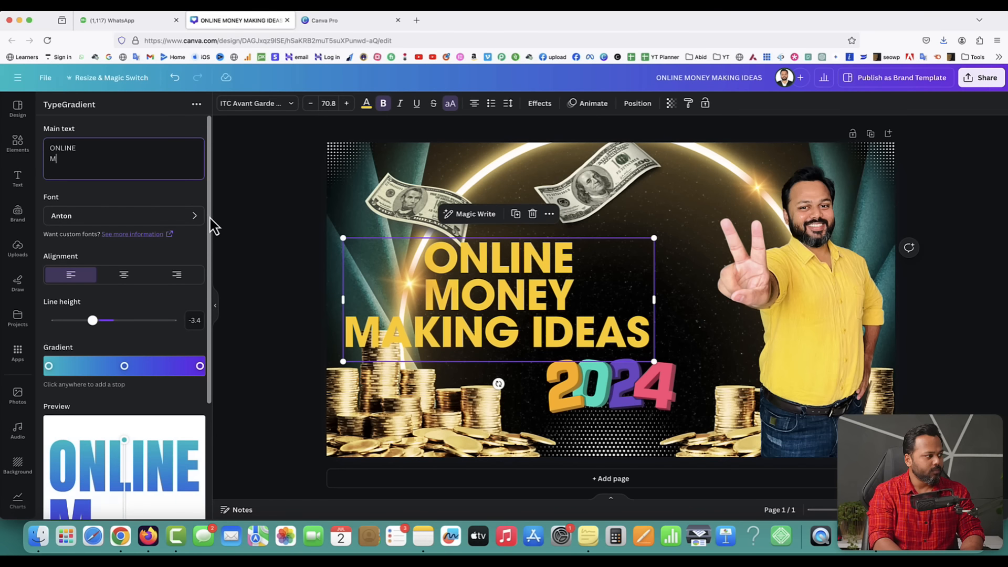
text(ONEY-MAKING)
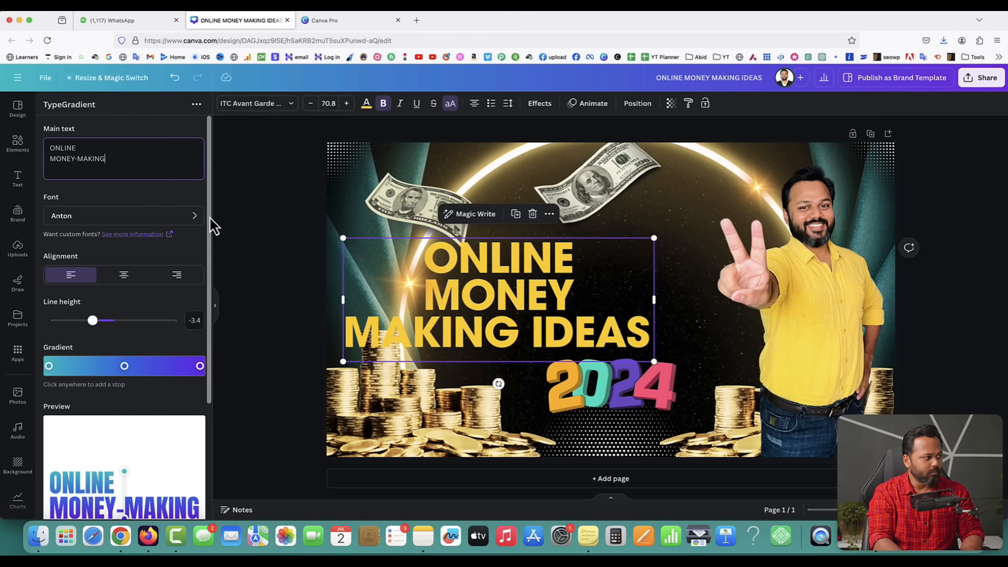
key(Return)
text(IDEAS)
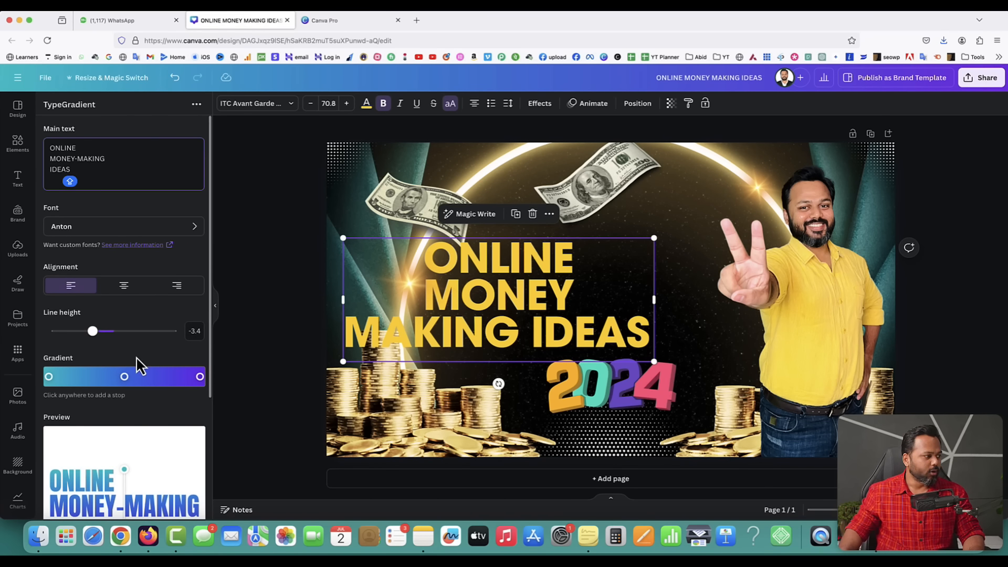
- Drag the preview gradient handles so the gradient runs vertically through the text
scroll(137, 367, down, 3)
scroll(77, 405, down, 1)
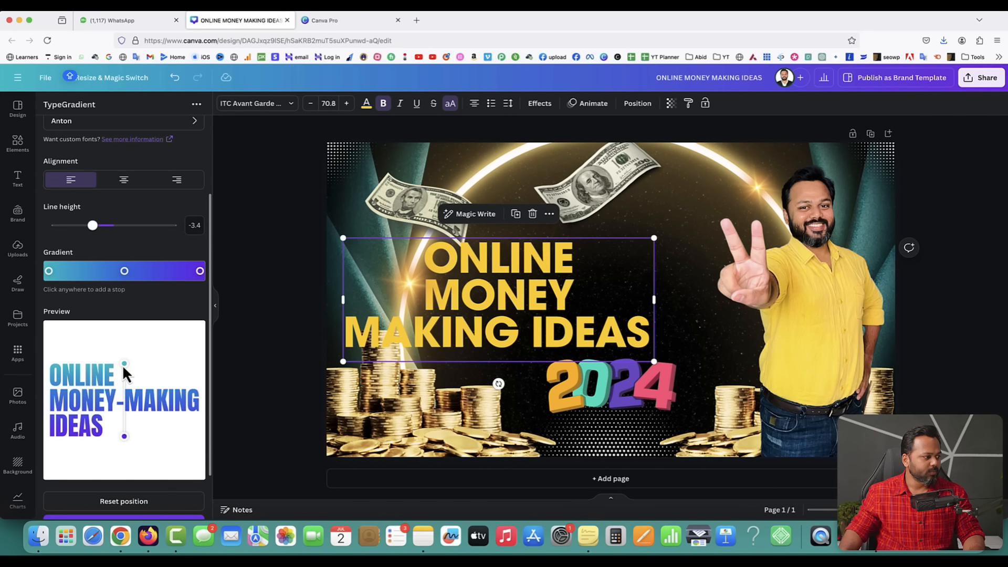
drag(124, 364, 163, 368)
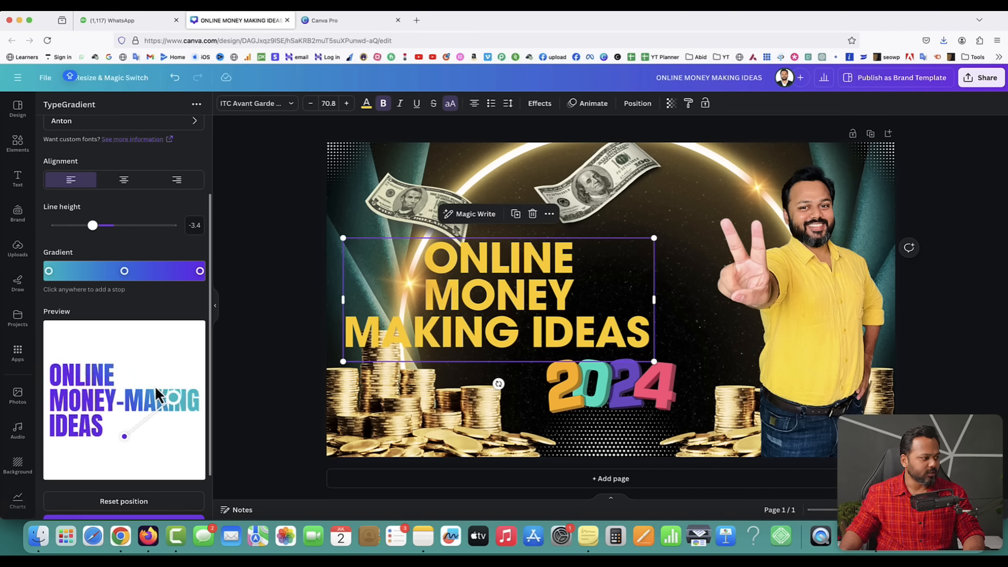
drag(156, 388, 120, 380)
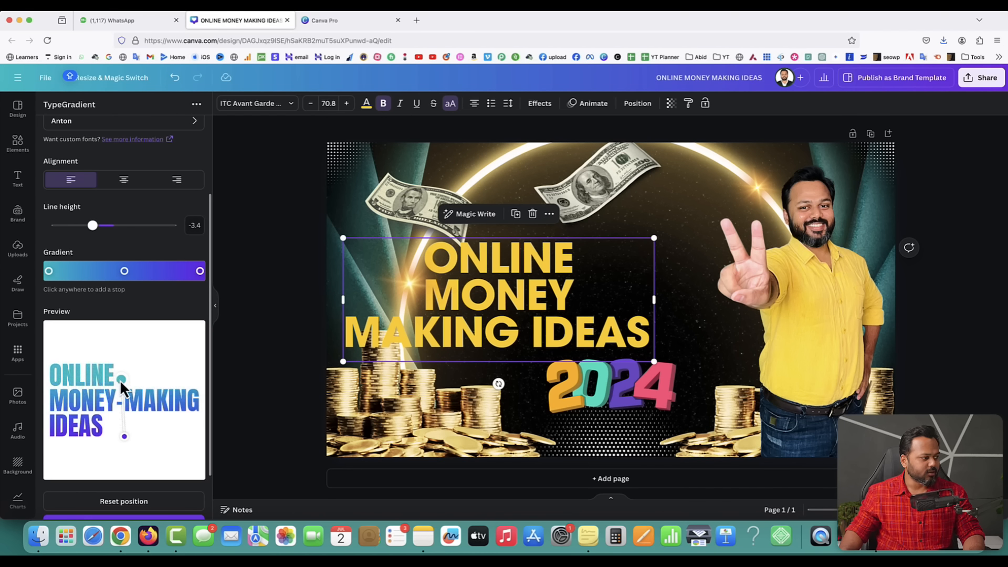
- Change the first and middle gradient colours to yellow shades (#b9a705, #ffdd29), then select the last stop
click(49, 272)
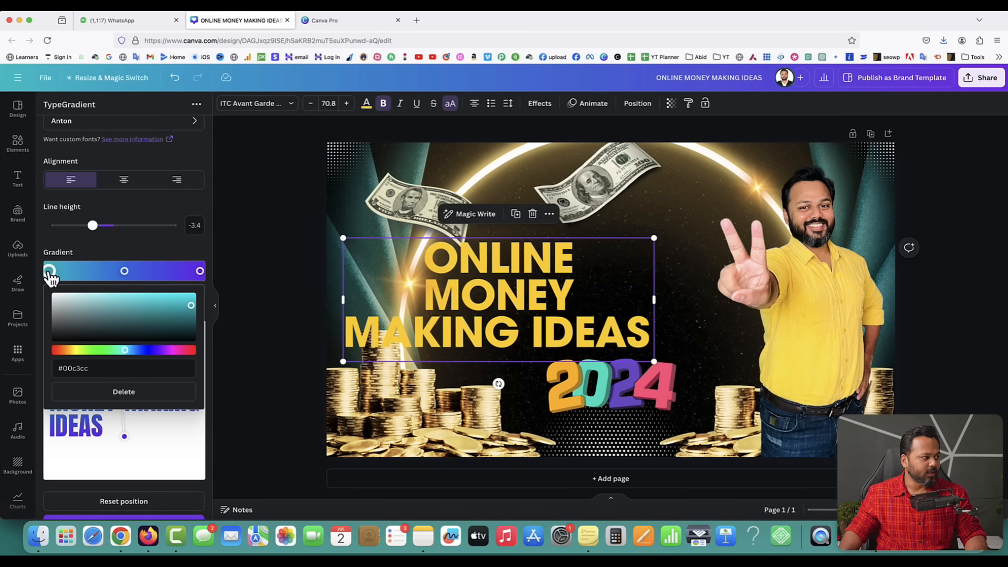
drag(107, 350, 77, 350)
drag(190, 305, 145, 293)
click(125, 246)
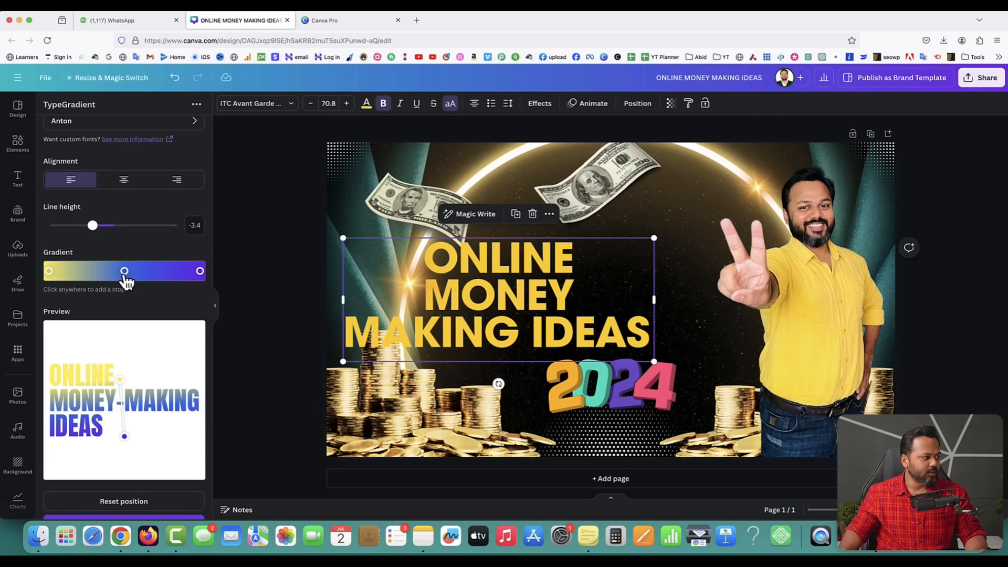
click(125, 271)
drag(86, 349, 75, 352)
drag(161, 303, 169, 296)
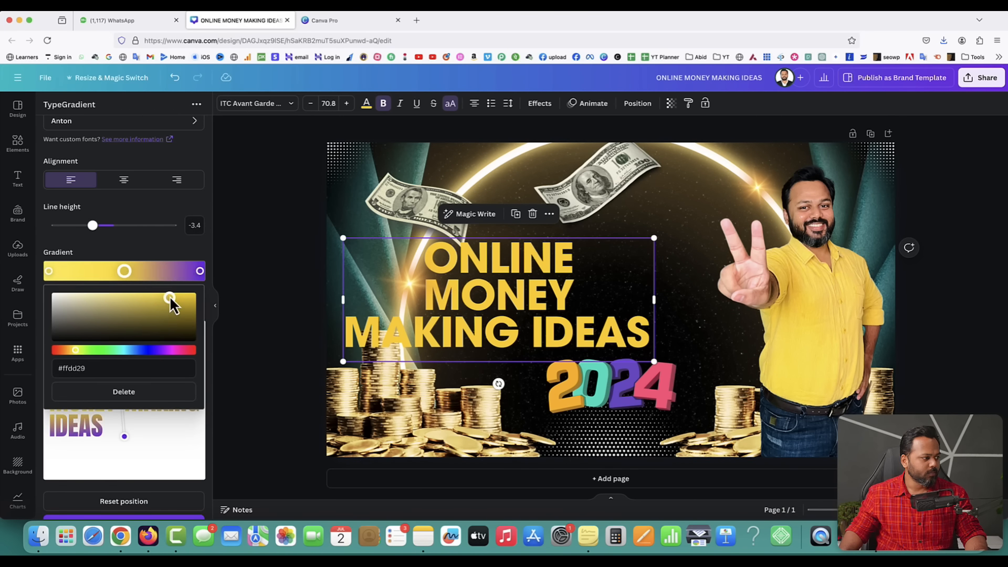
click(145, 252)
click(200, 271)
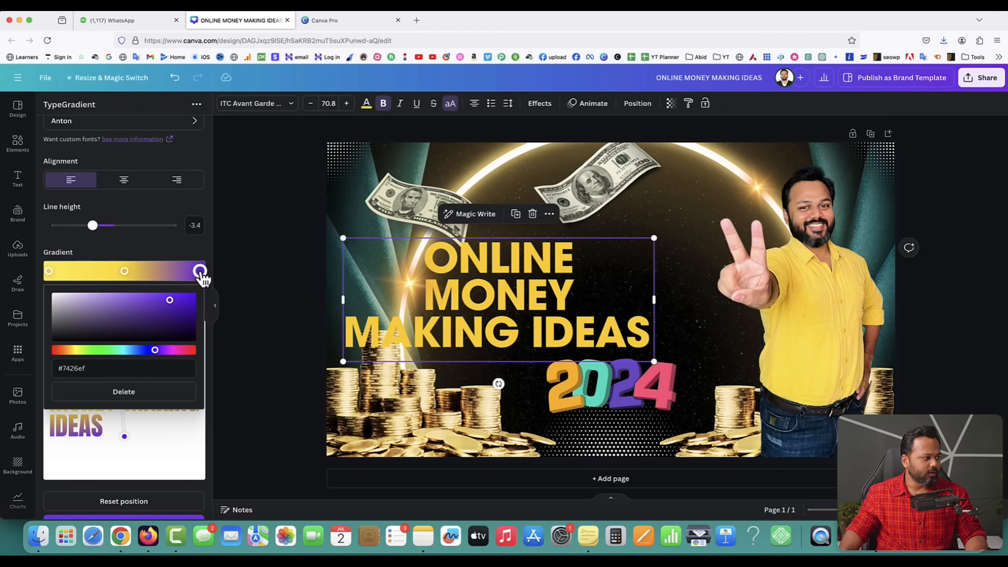